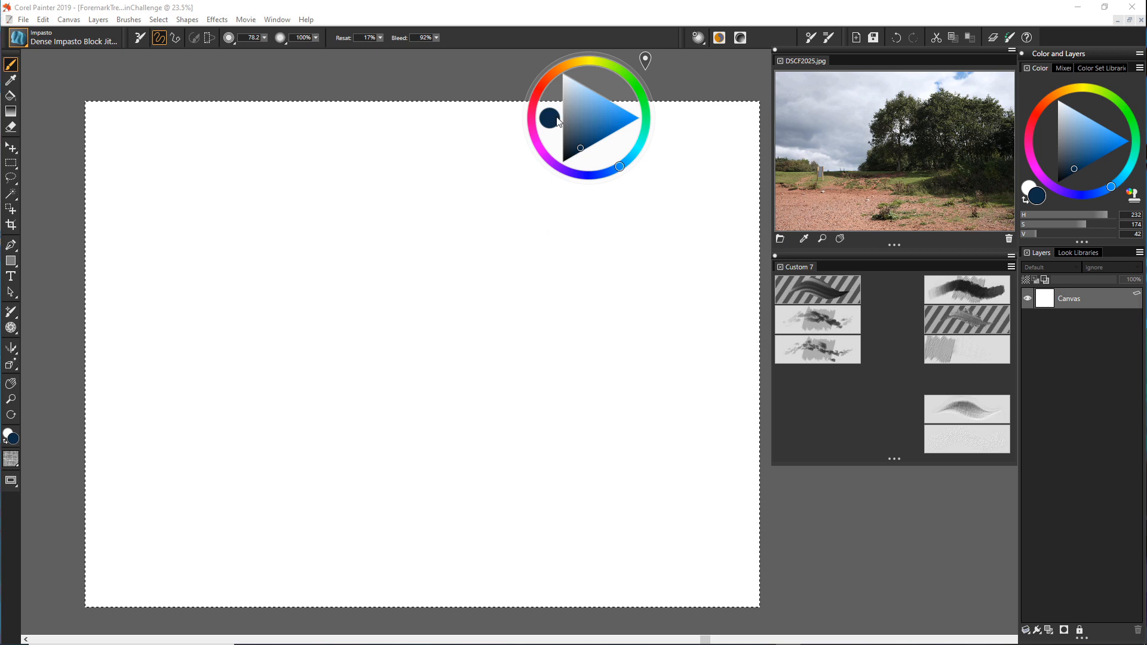
Set up the Dense Impasto Block Jitter brush with a size of 749.9 for broad background strokes.
click(25, 45)
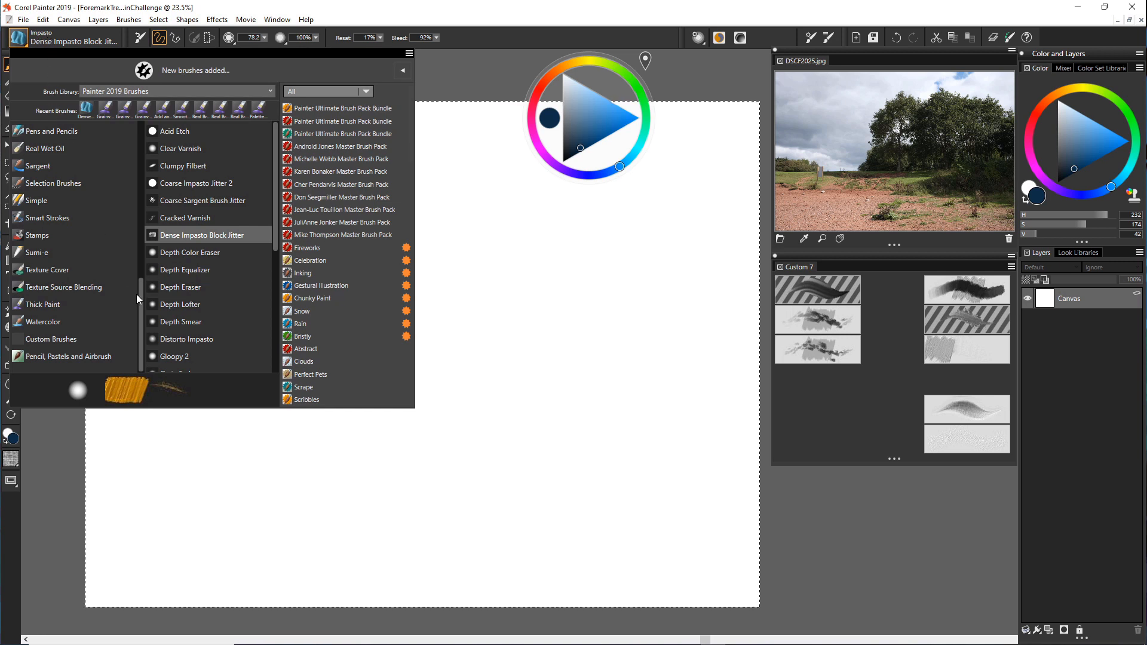
drag(140, 292, 134, 218)
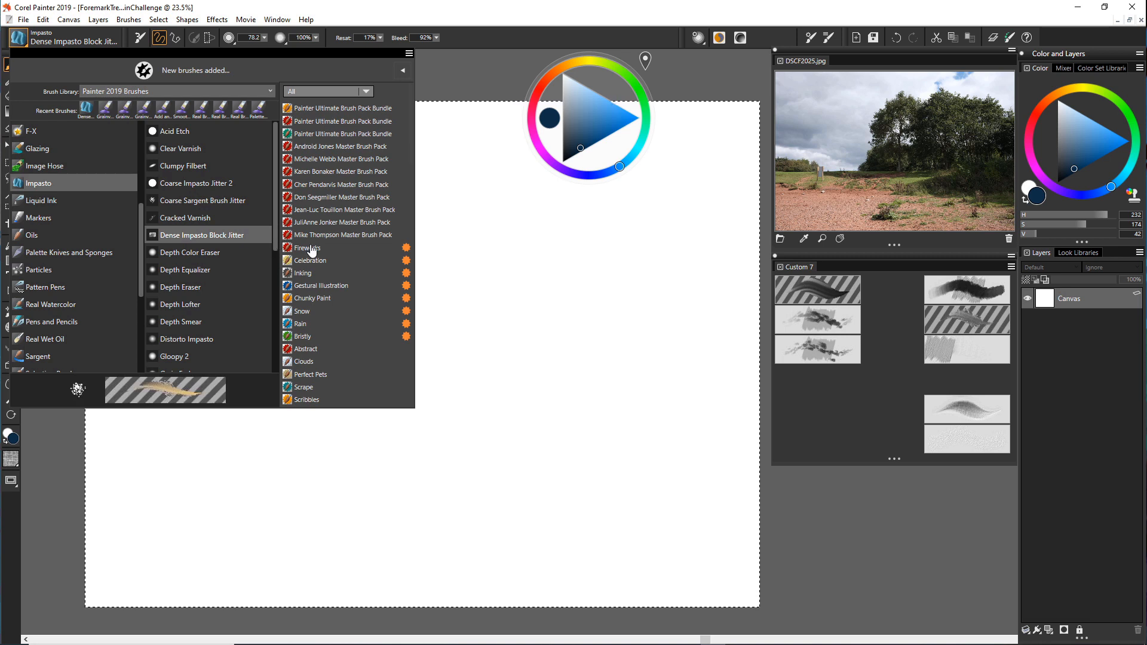
mouse_move(855, 266)
mouse_down()
mouse_move(560, 206)
mouse_move(663, 251)
mouse_move(823, 280)
mouse_move(838, 262)
mouse_up()
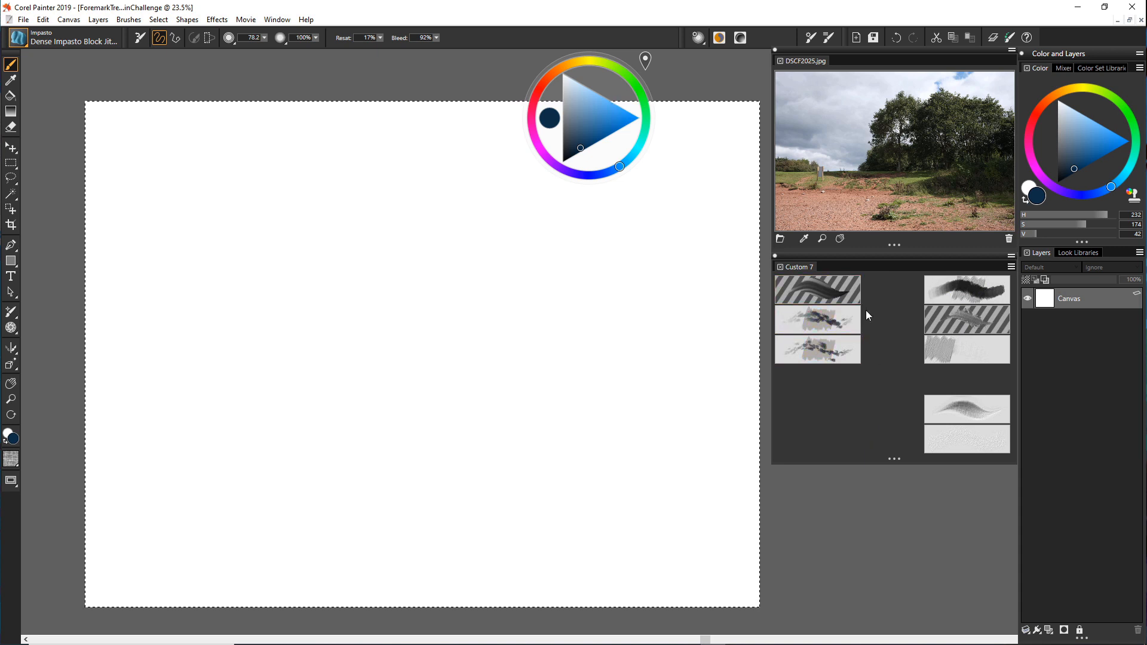
click(963, 292)
click(265, 37)
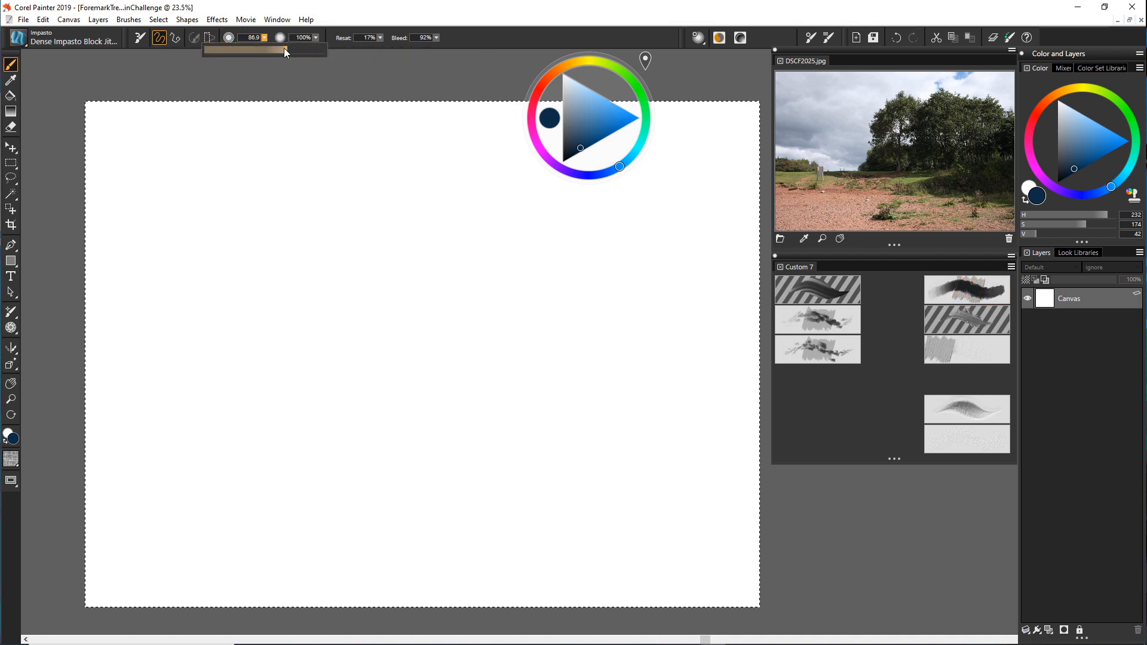
drag(284, 50, 346, 54)
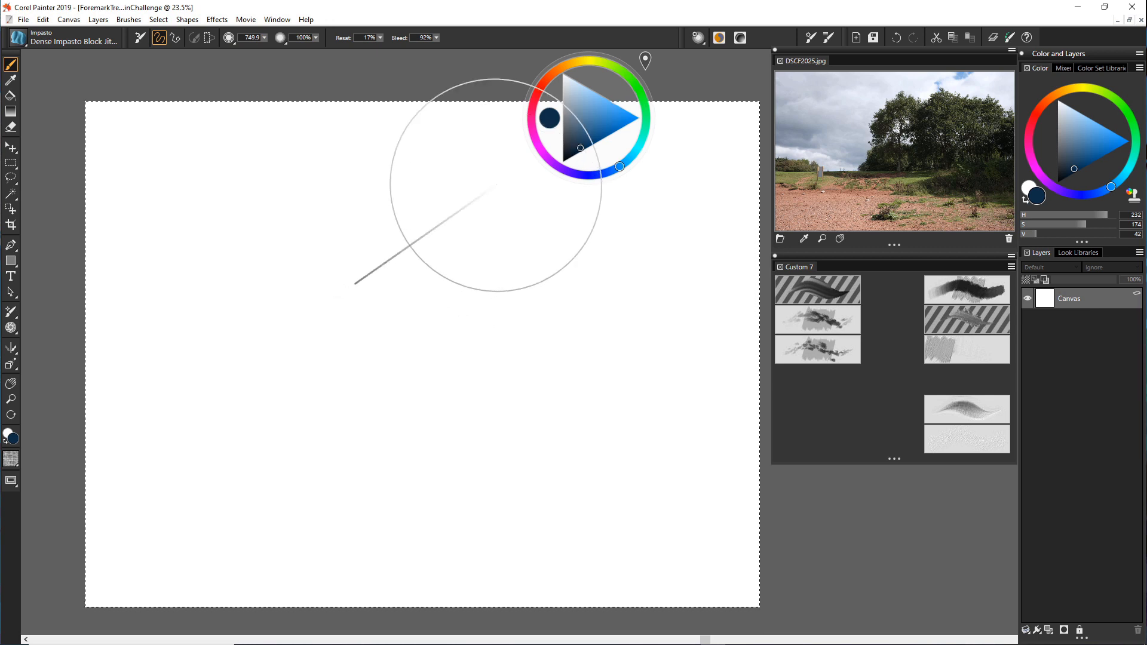
Choose a pale grey-blue, paint the upper-right sky with broad strokes, and move the floating colour wheel off the canvas.
click(572, 94)
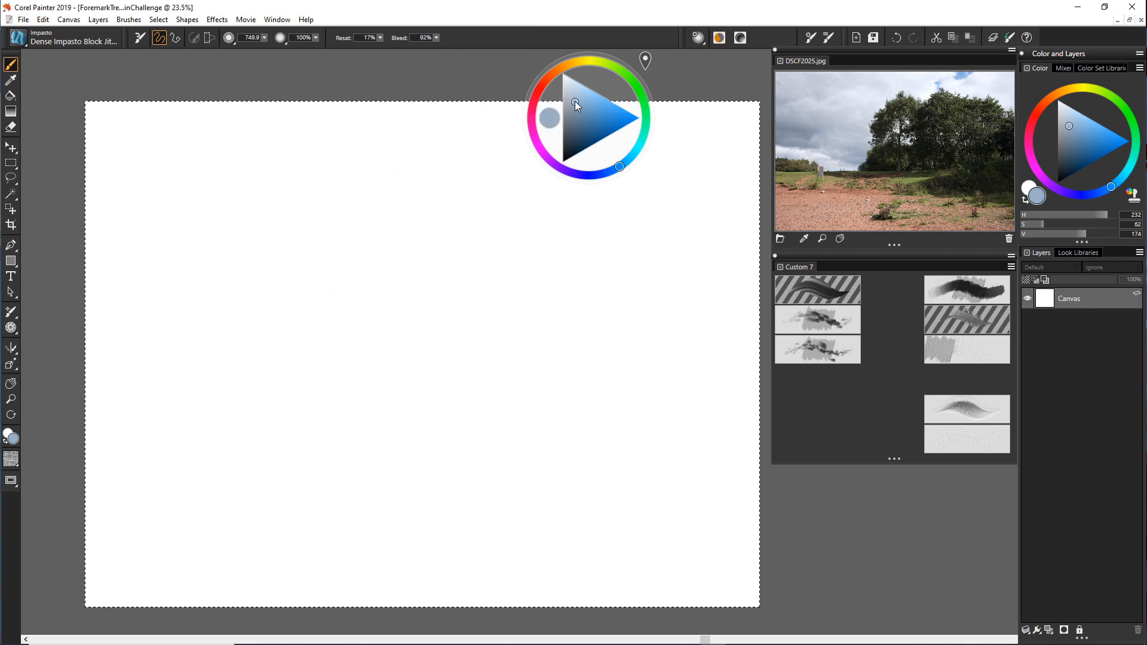
drag(572, 94, 571, 95)
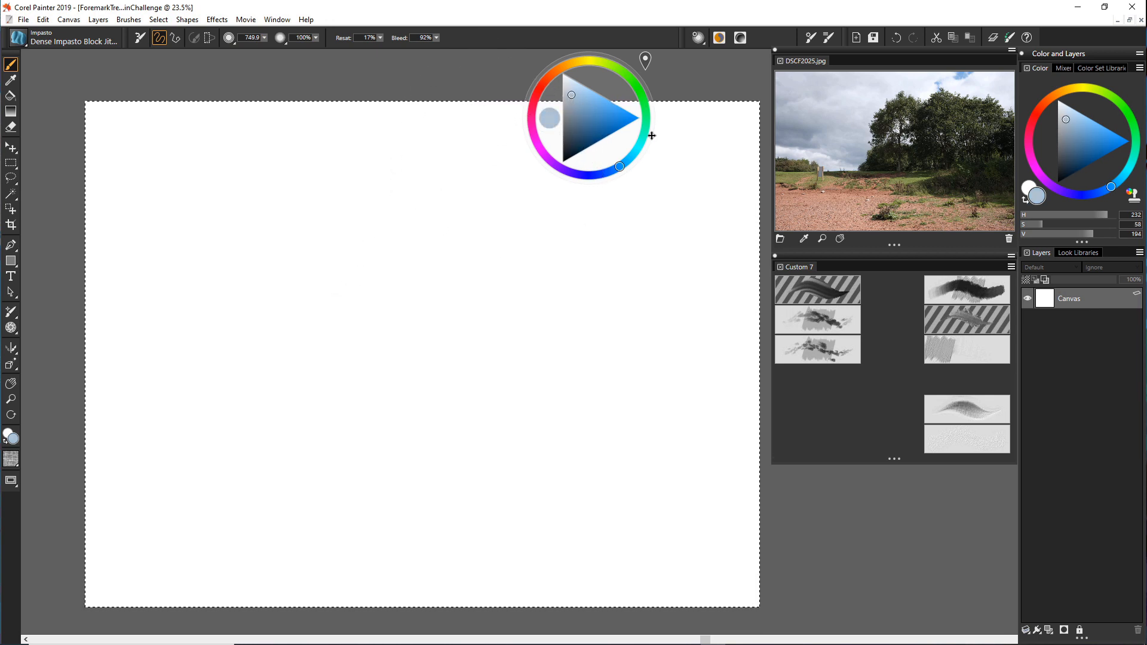
mouse_move(689, 148)
mouse_down()
mouse_move(686, 130)
mouse_move(737, 118)
mouse_move(621, 173)
mouse_up()
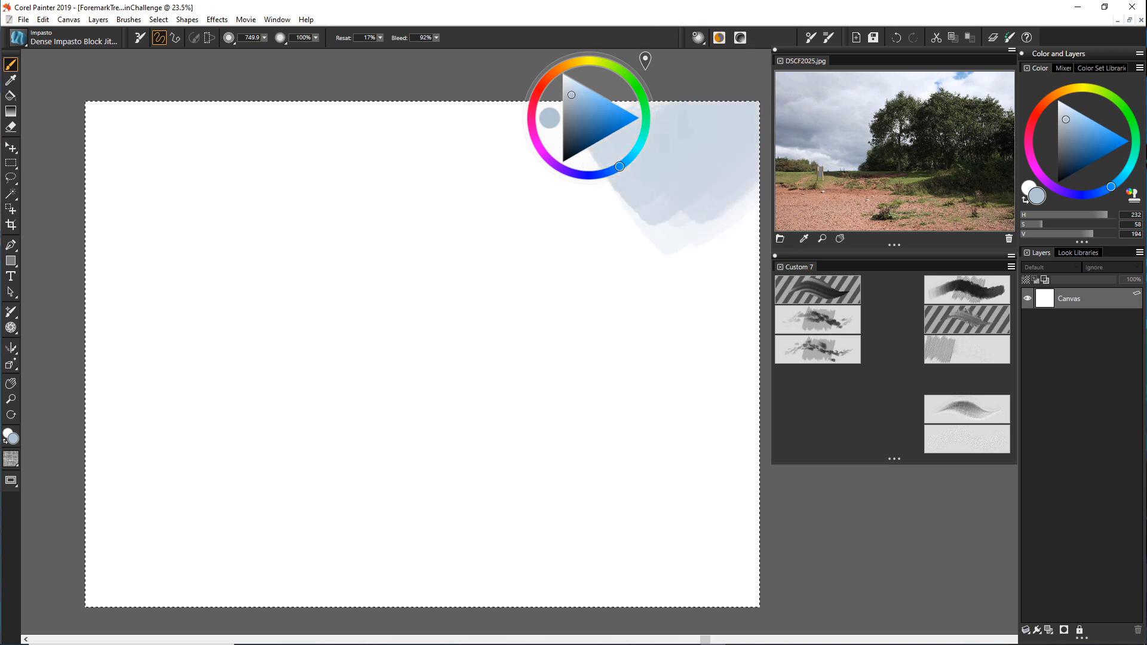
drag(540, 119, 545, 129)
drag(611, 92, 844, 245)
mouse_move(623, 144)
mouse_down()
mouse_move(522, 114)
mouse_move(505, 143)
mouse_move(573, 241)
mouse_move(615, 270)
mouse_move(666, 237)
mouse_move(693, 238)
mouse_move(666, 263)
mouse_move(576, 247)
mouse_move(424, 135)
mouse_move(437, 116)
mouse_move(653, 257)
mouse_up()
Cover the upper-left, central and right parts of the sky with overlapping pale grey-blue strokes.
mouse_move(363, 186)
mouse_down()
mouse_move(341, 173)
mouse_move(341, 156)
mouse_move(366, 140)
mouse_up()
drag(370, 205, 376, 211)
mouse_move(303, 199)
mouse_down()
mouse_move(227, 285)
mouse_move(156, 295)
mouse_move(220, 182)
mouse_move(145, 162)
mouse_move(243, 161)
mouse_move(297, 131)
mouse_move(409, 134)
mouse_up()
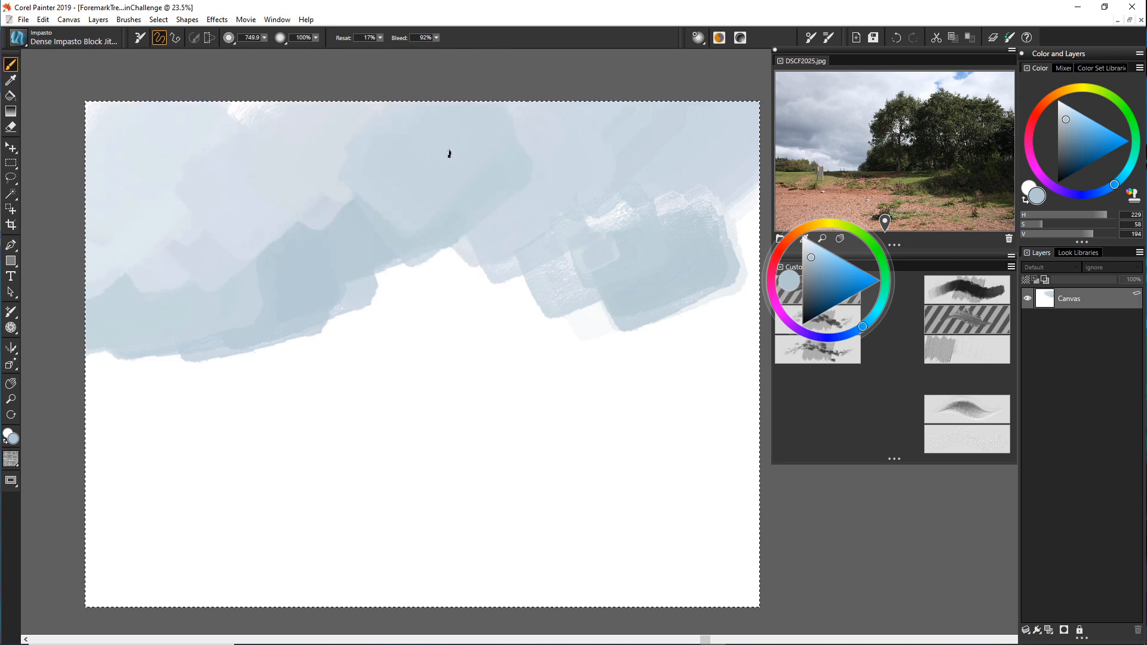
drag(267, 109, 272, 133)
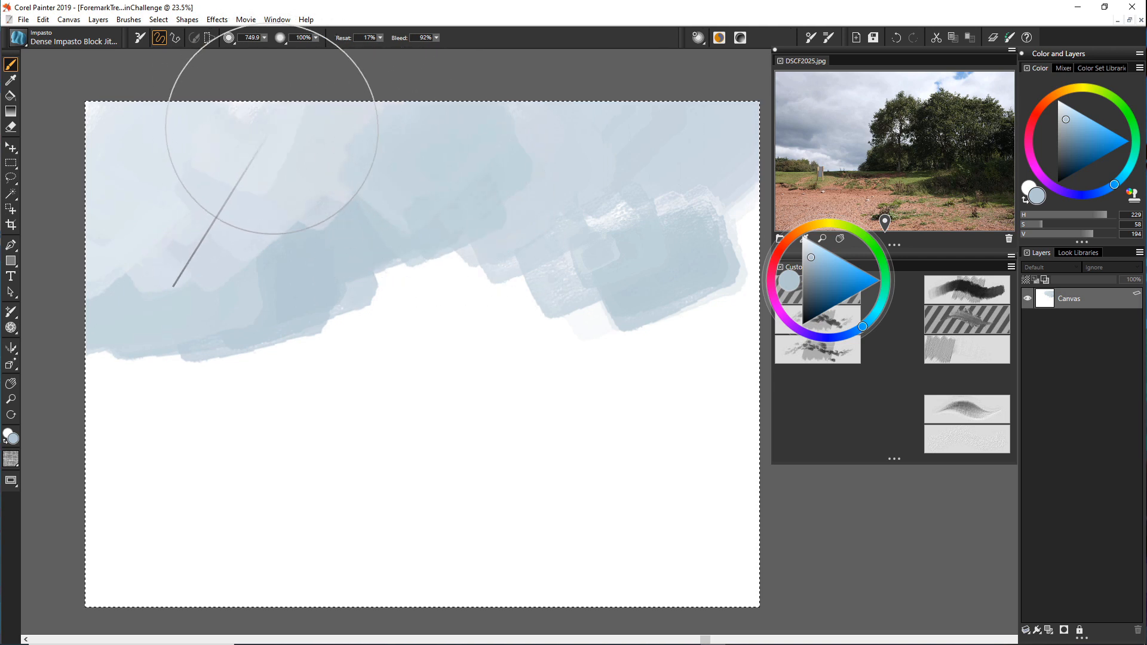
drag(459, 281, 526, 338)
mouse_move(597, 341)
mouse_down()
mouse_move(681, 328)
mouse_move(717, 337)
mouse_move(729, 254)
mouse_move(676, 230)
mouse_move(718, 232)
mouse_move(687, 233)
mouse_up()
Choose a saturated mid blue and paint a patch of open sky near the canvas's upper-right corner.
click(809, 277)
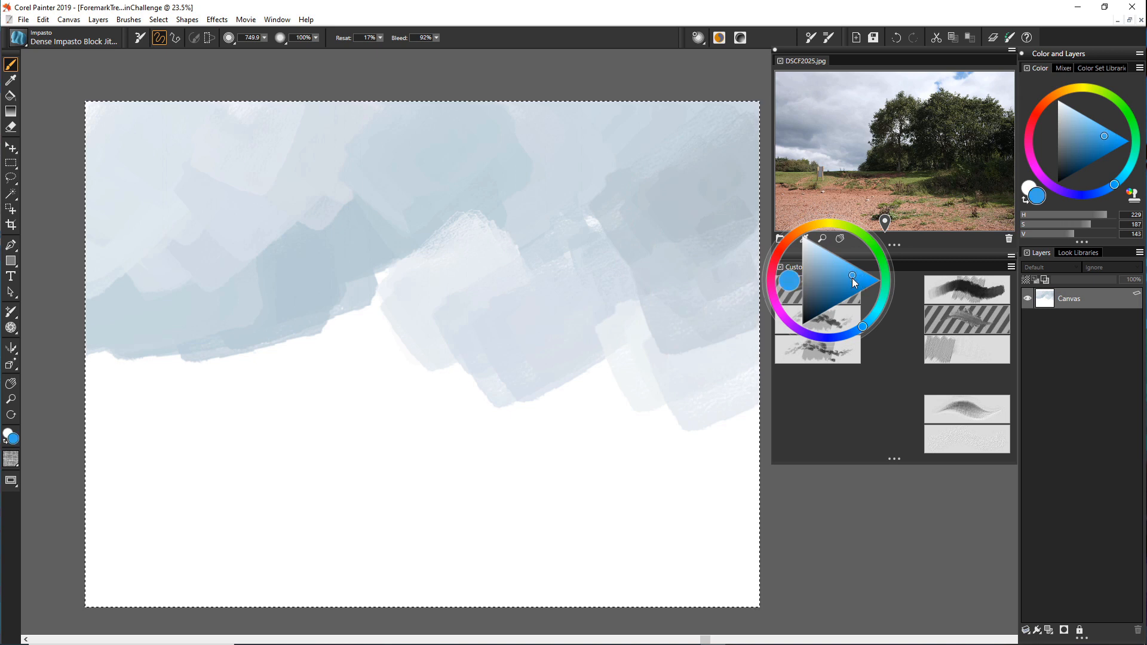
drag(853, 279, 847, 288)
mouse_move(582, 134)
mouse_down()
mouse_move(604, 120)
mouse_move(678, 119)
mouse_up()
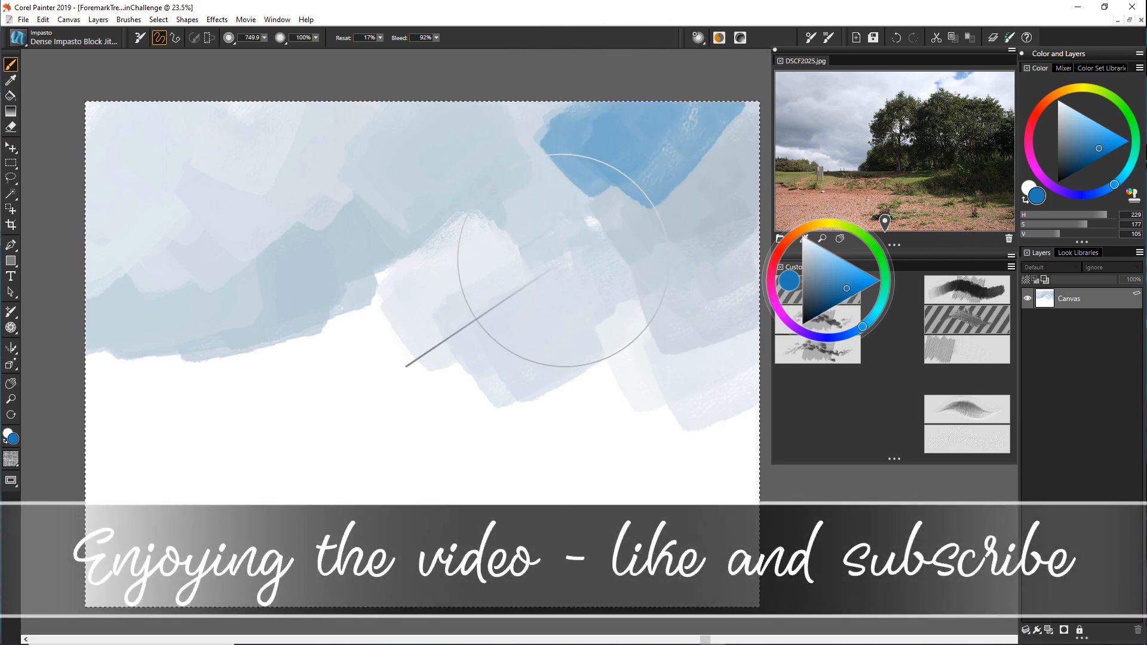
drag(562, 167, 552, 183)
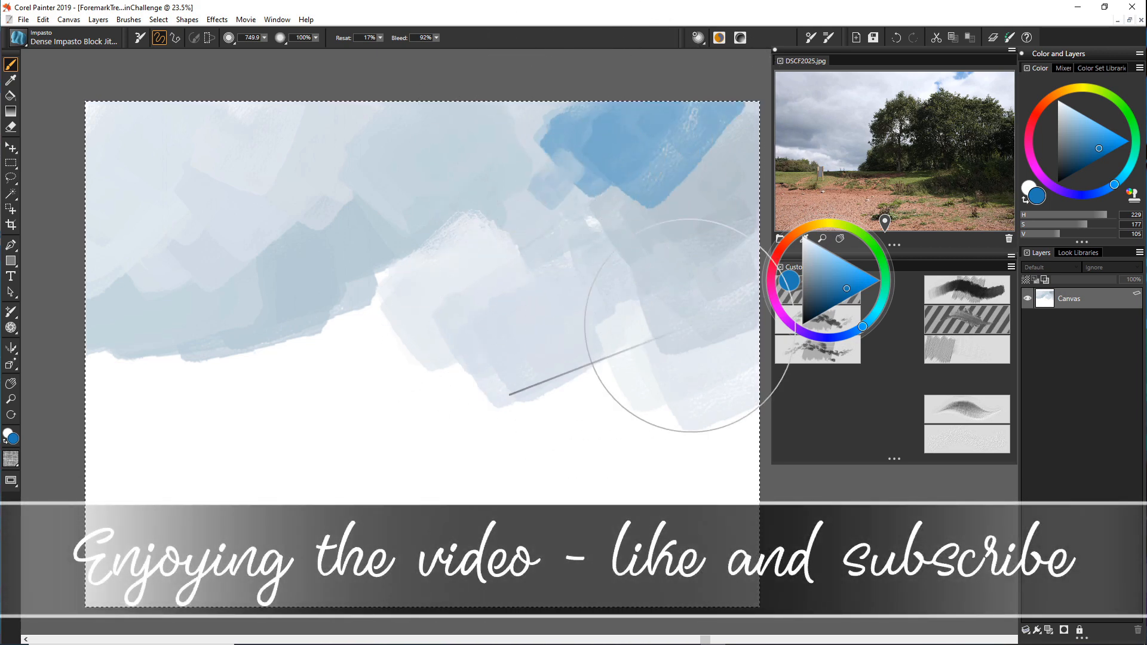
Paint grey-blue cloud shadows across the middle of the canvas and lighter blue strokes at the sky's lower left.
drag(810, 279, 811, 267)
mouse_move(634, 377)
mouse_down()
mouse_move(621, 352)
mouse_move(651, 363)
mouse_move(493, 369)
mouse_move(438, 388)
mouse_move(418, 384)
mouse_move(387, 338)
mouse_move(305, 355)
mouse_move(260, 343)
mouse_move(275, 359)
mouse_move(320, 353)
mouse_move(371, 372)
mouse_move(681, 351)
mouse_up()
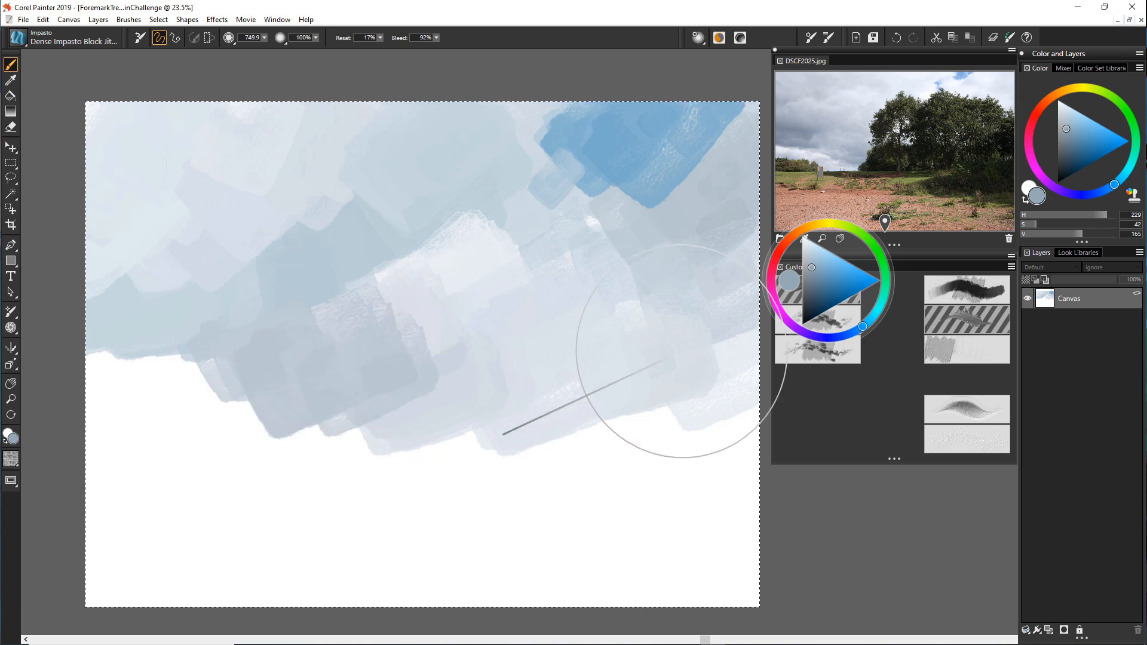
click(807, 247)
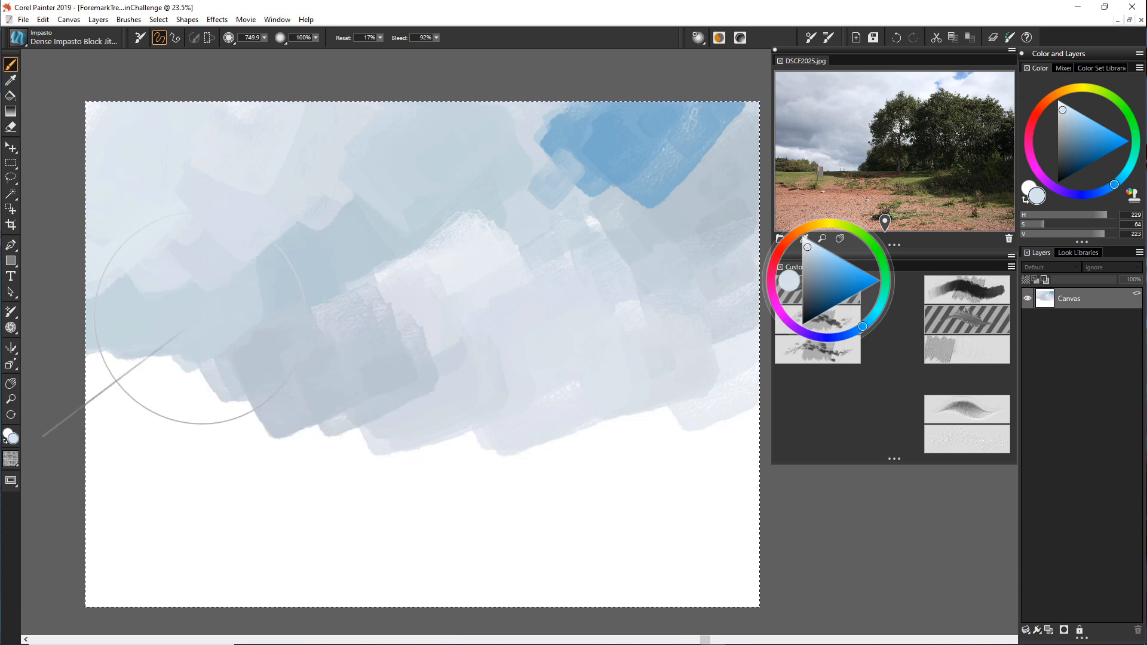
mouse_move(201, 318)
mouse_down()
mouse_move(162, 364)
mouse_move(170, 382)
mouse_move(182, 373)
mouse_up()
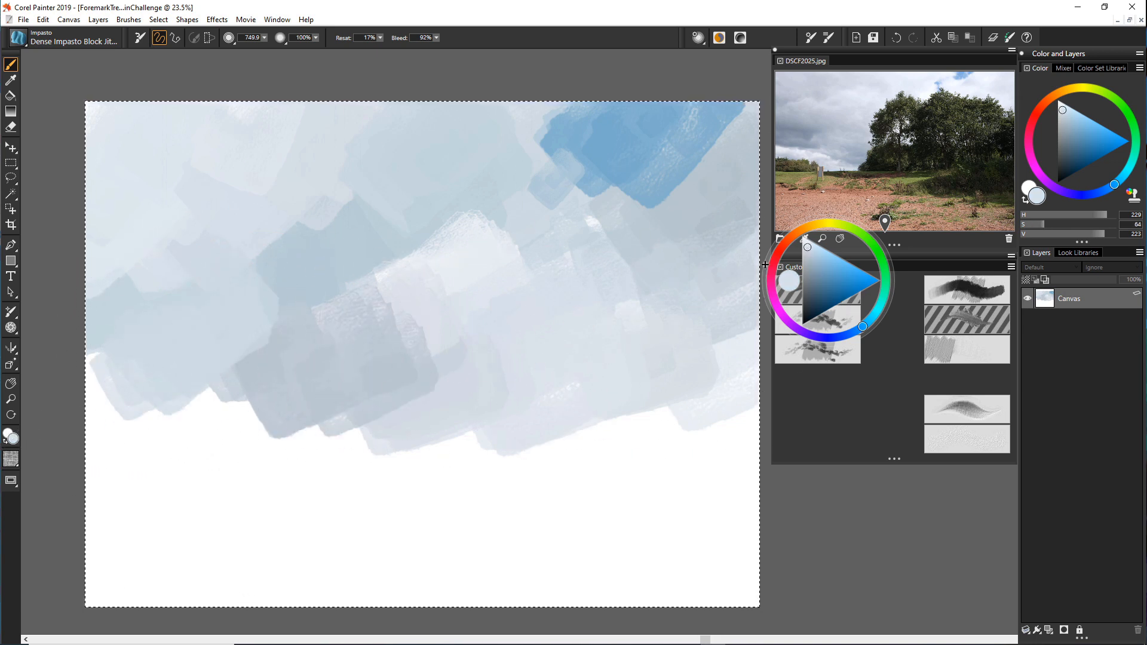
Choose a near-white blue and brush cloud highlights along the lower sky, over the centre and beneath the blue patch.
click(806, 243)
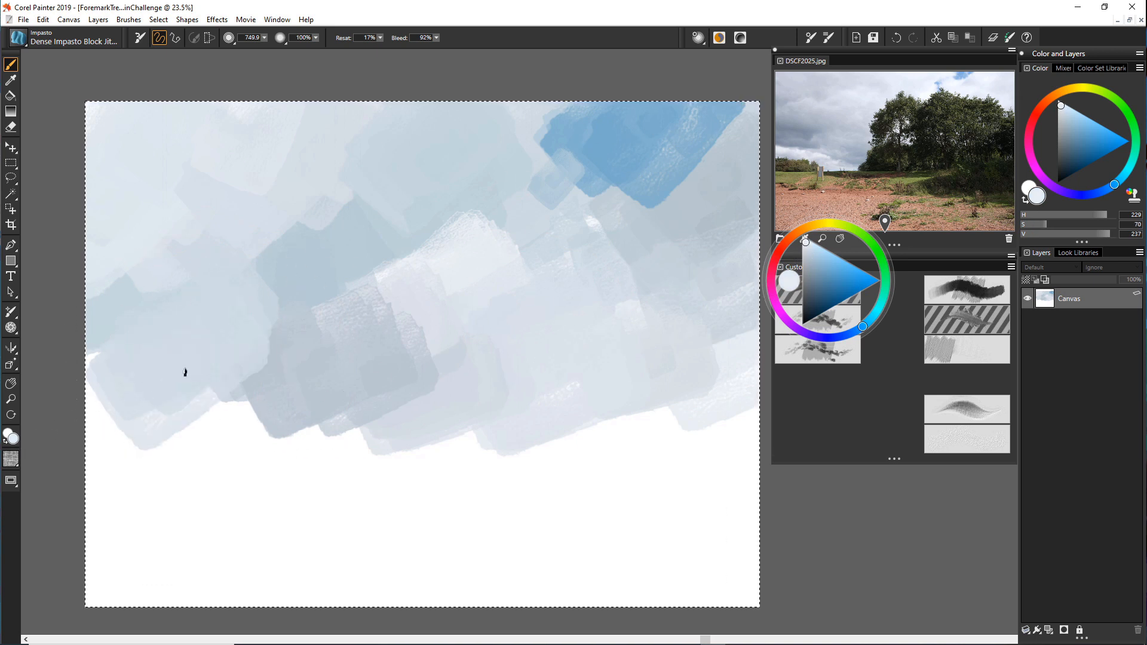
mouse_move(274, 399)
mouse_down()
mouse_move(375, 424)
mouse_move(224, 393)
mouse_move(125, 409)
mouse_up()
drag(579, 230, 607, 221)
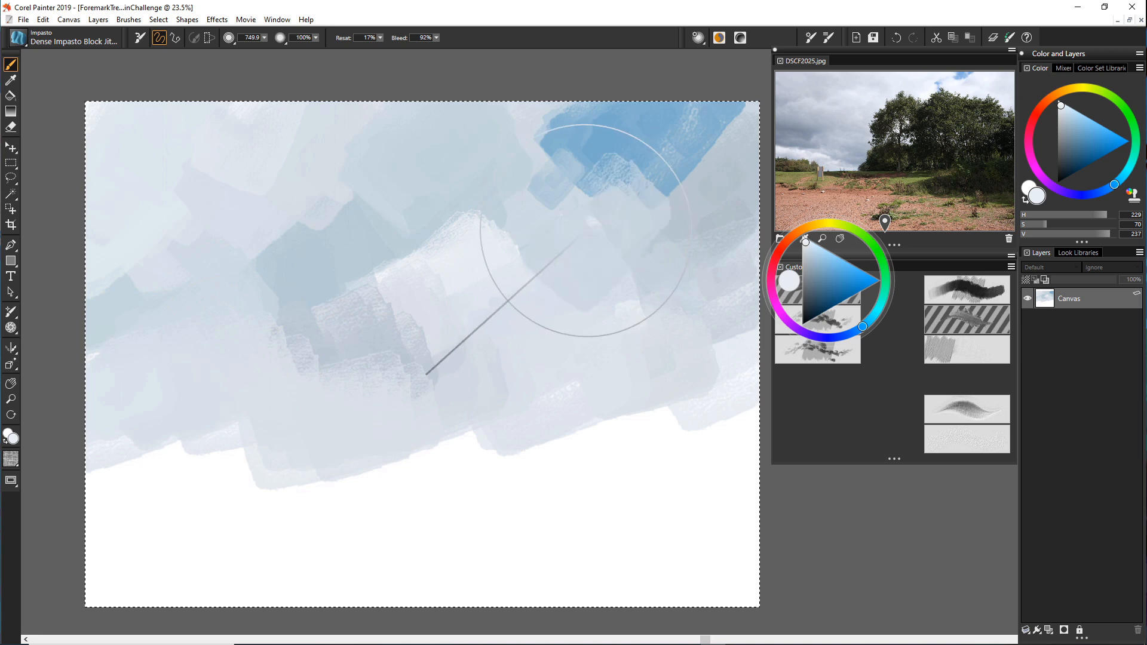
drag(409, 376, 359, 284)
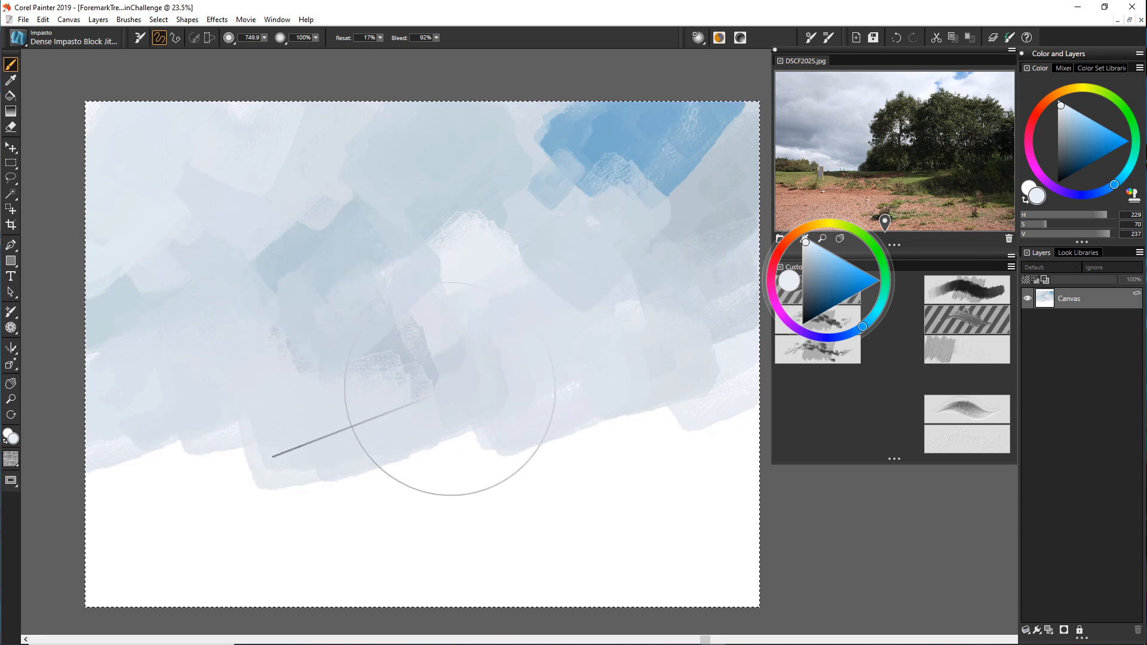
drag(568, 411, 652, 440)
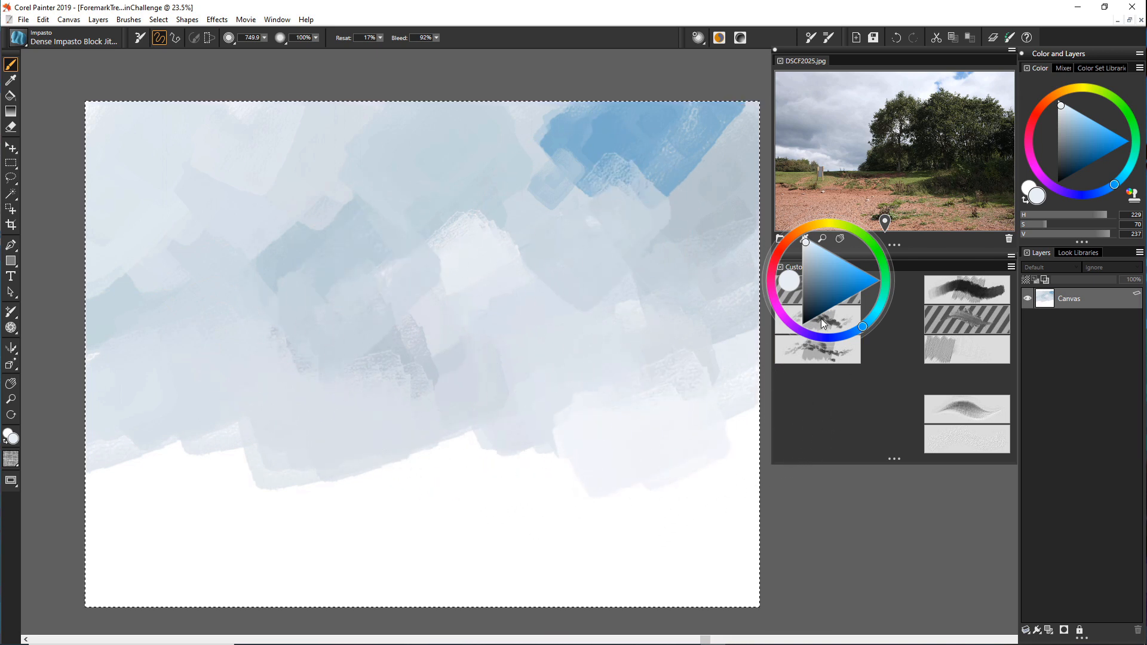
Paint the lower-right sky with light blue strokes and a darker muted blue extending towards the lower centre.
drag(808, 274, 814, 257)
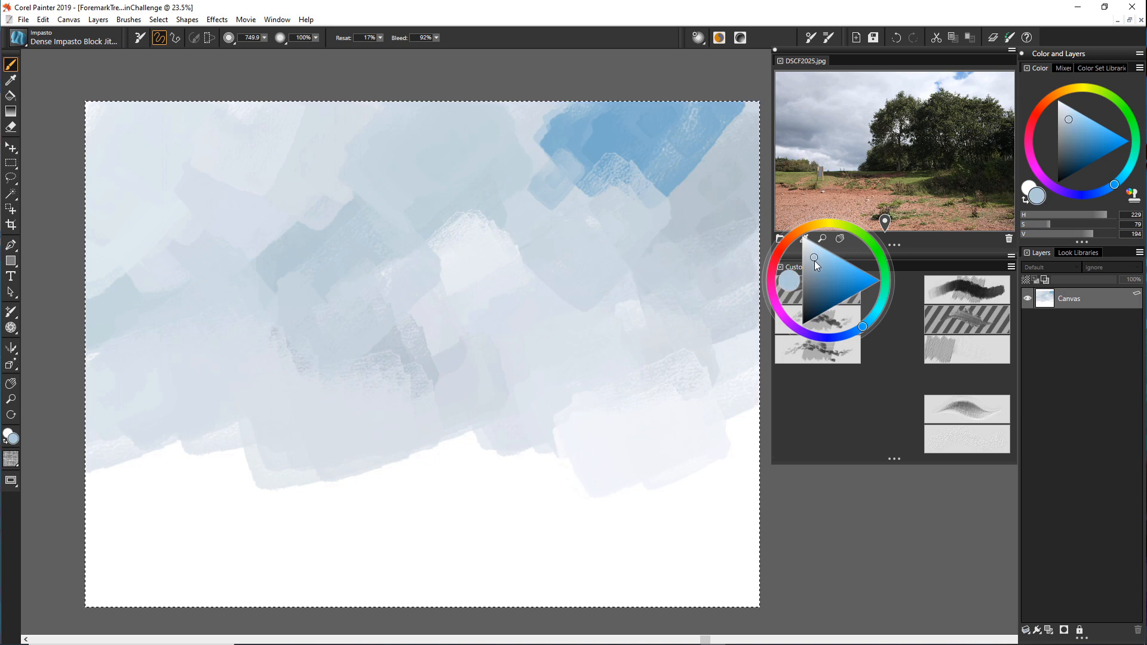
drag(631, 410, 734, 415)
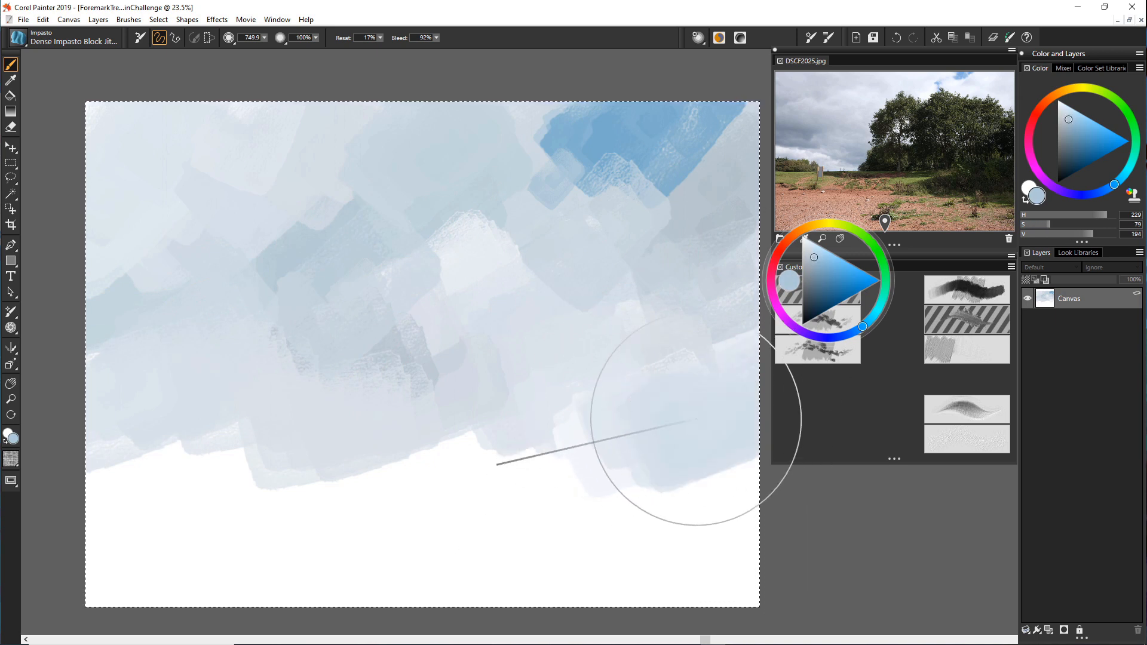
drag(818, 262, 821, 284)
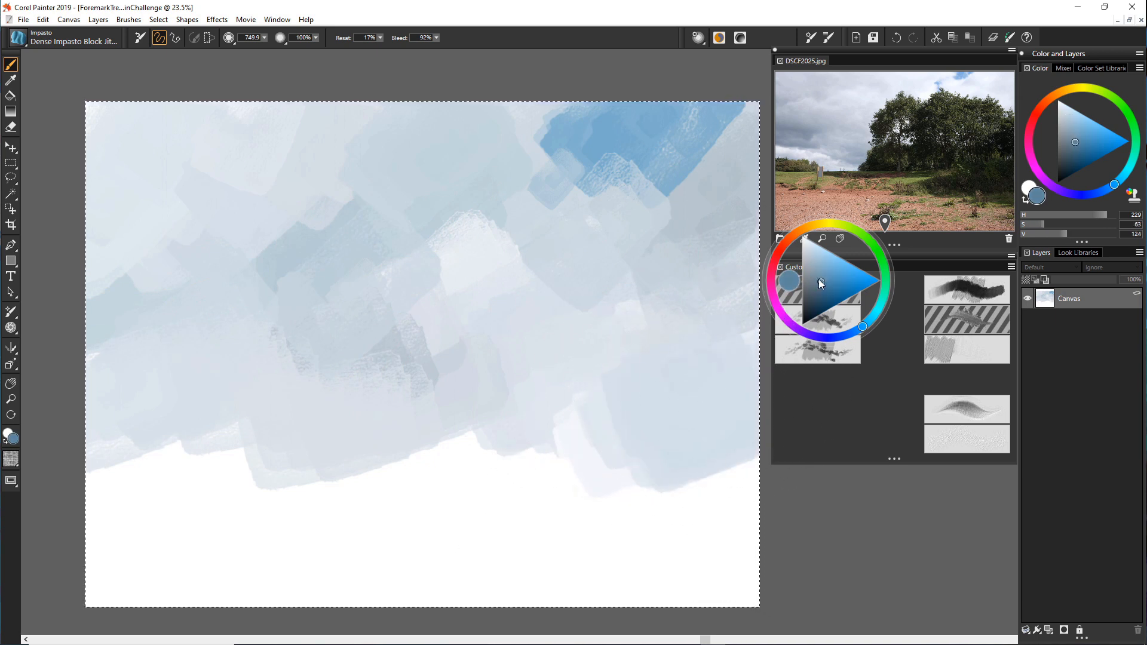
mouse_move(709, 367)
mouse_down()
mouse_move(730, 447)
mouse_move(661, 372)
mouse_move(619, 399)
mouse_up()
mouse_move(517, 441)
mouse_down()
mouse_move(648, 469)
mouse_move(669, 489)
mouse_up()
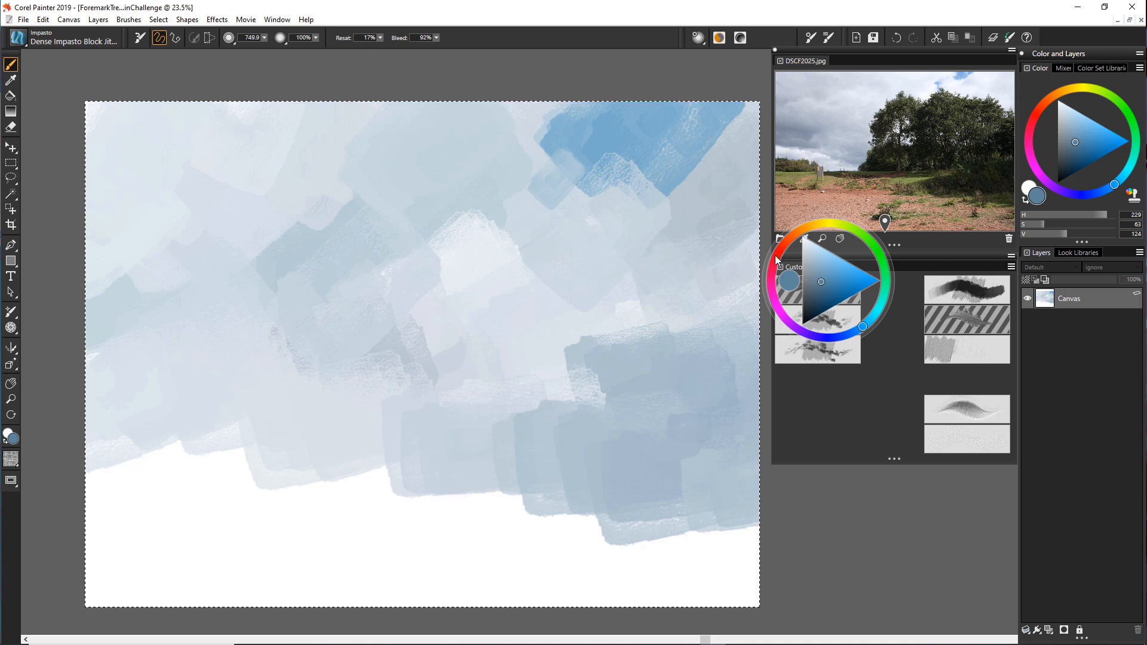
Switch the colour to a muted orange-brown and block in the ground at the lower centre and lower right.
click(798, 231)
mouse_move(517, 490)
mouse_down()
mouse_move(562, 502)
mouse_move(532, 525)
mouse_move(404, 529)
mouse_move(317, 495)
mouse_up()
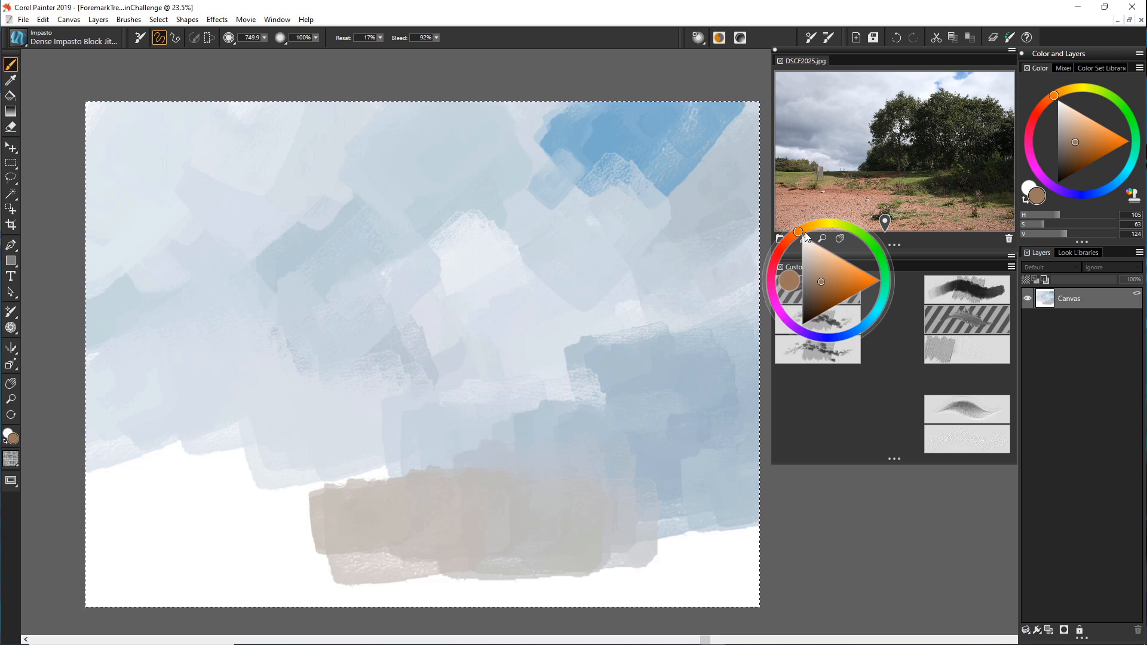
mouse_move(404, 485)
mouse_down()
mouse_move(482, 476)
mouse_move(538, 502)
mouse_up()
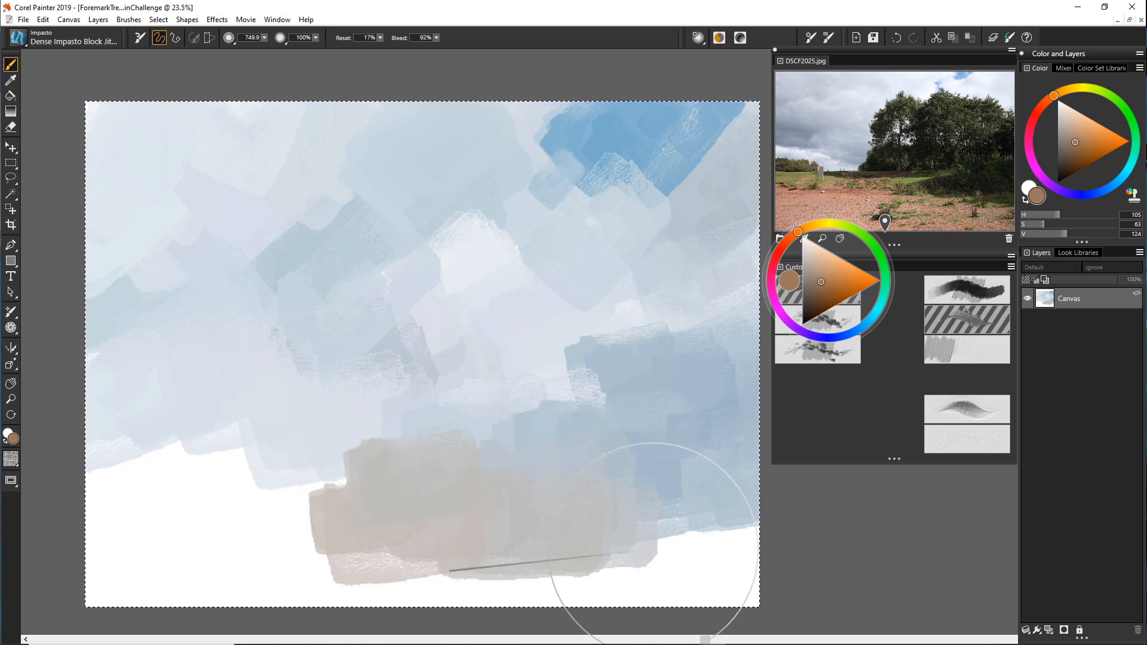
mouse_move(653, 546)
mouse_down()
mouse_move(687, 525)
mouse_move(747, 556)
mouse_up()
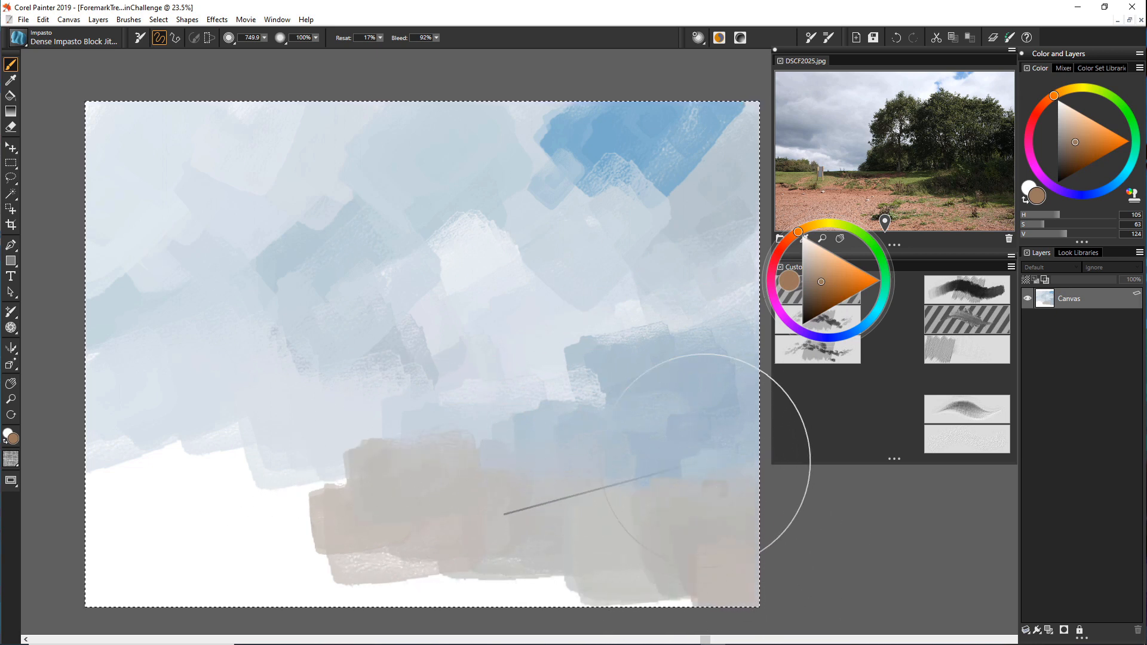
mouse_move(504, 564)
mouse_down()
mouse_move(572, 595)
mouse_move(646, 597)
mouse_up()
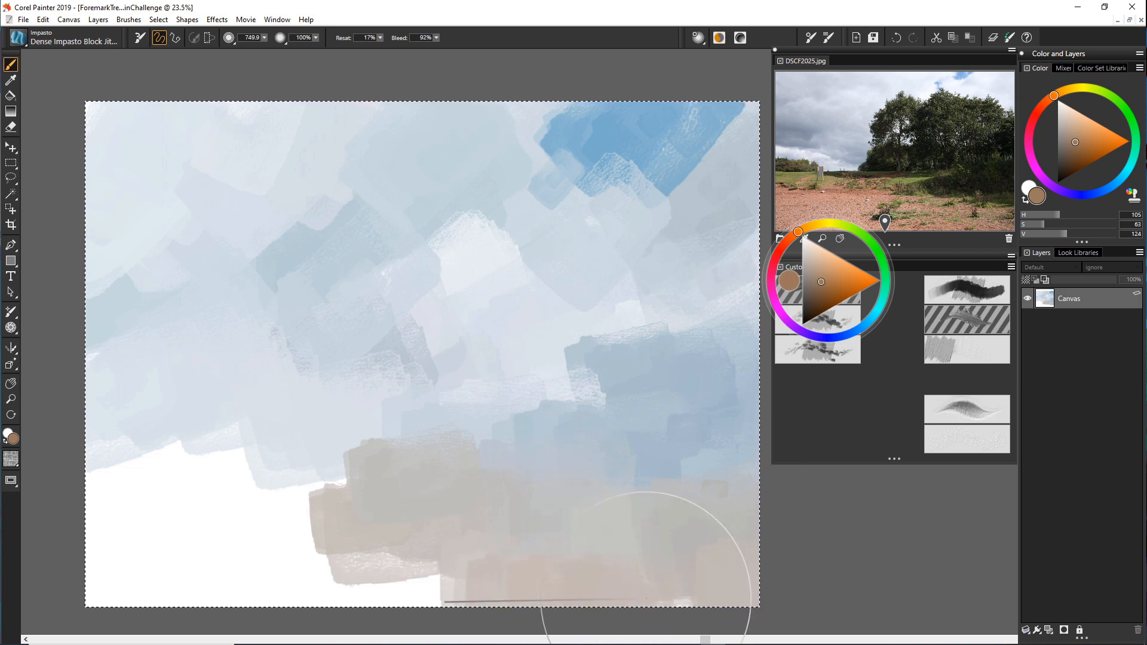
Fill the remaining white at the lower left with brown ground strokes and add darker patches along the bottom.
mouse_move(427, 550)
mouse_down()
mouse_move(219, 547)
mouse_move(352, 505)
mouse_move(227, 498)
mouse_move(194, 466)
mouse_move(204, 457)
mouse_move(168, 453)
mouse_move(251, 449)
mouse_move(94, 453)
mouse_move(112, 477)
mouse_move(122, 533)
mouse_move(102, 524)
mouse_move(97, 550)
mouse_up()
drag(229, 580, 427, 588)
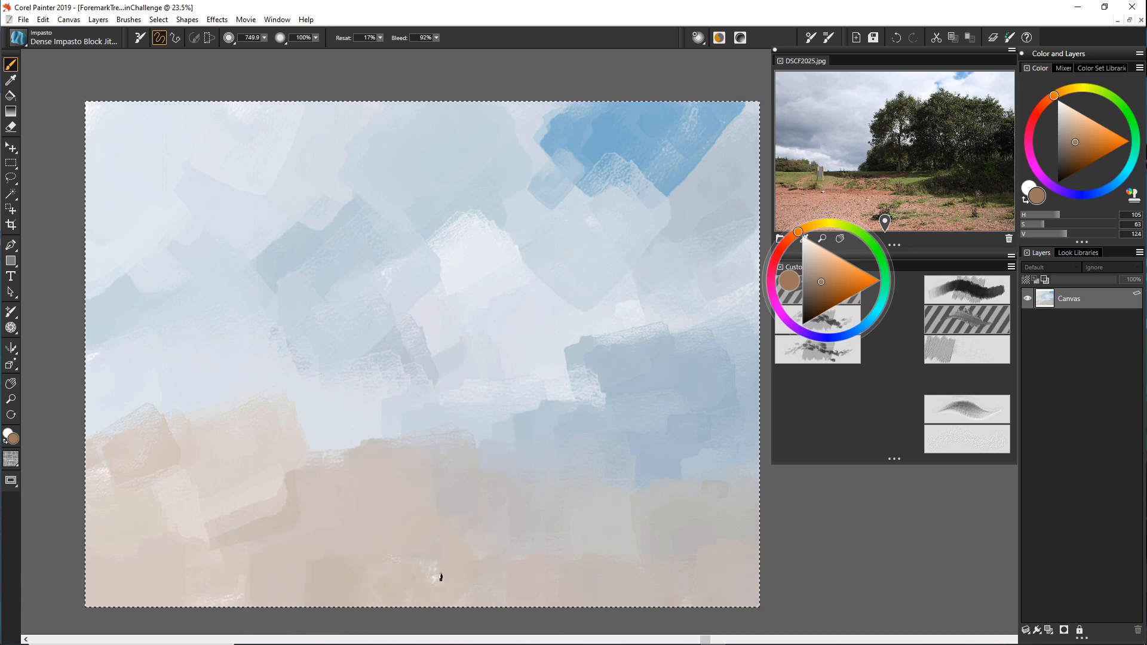
drag(425, 541, 426, 547)
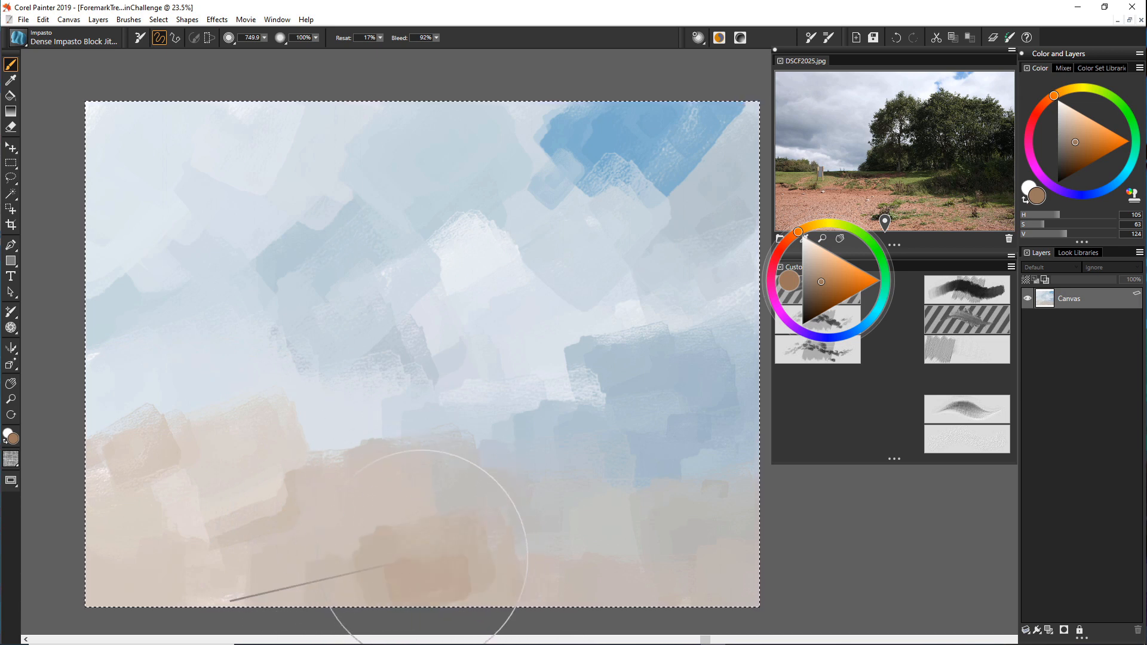
mouse_move(575, 561)
mouse_down()
mouse_move(626, 575)
mouse_move(576, 547)
mouse_up()
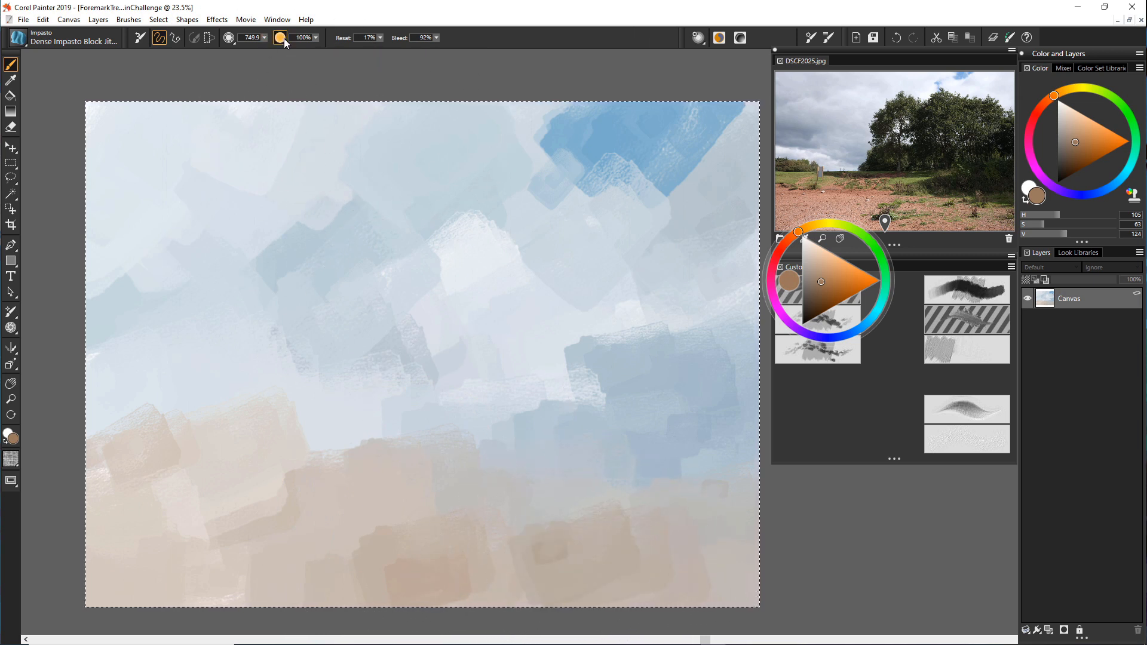
Reduce the brush size to 79.0 and change the painting colour to a muted green.
click(262, 38)
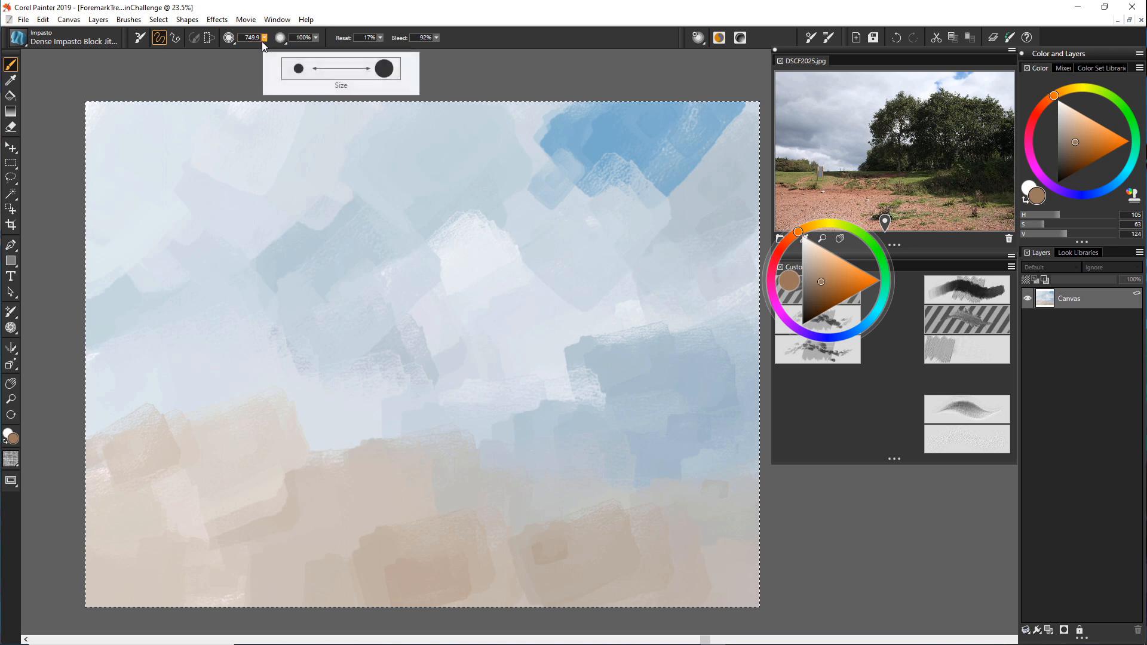
mouse_move(289, 52)
mouse_down()
mouse_move(302, 49)
mouse_move(227, 50)
mouse_move(292, 49)
mouse_up()
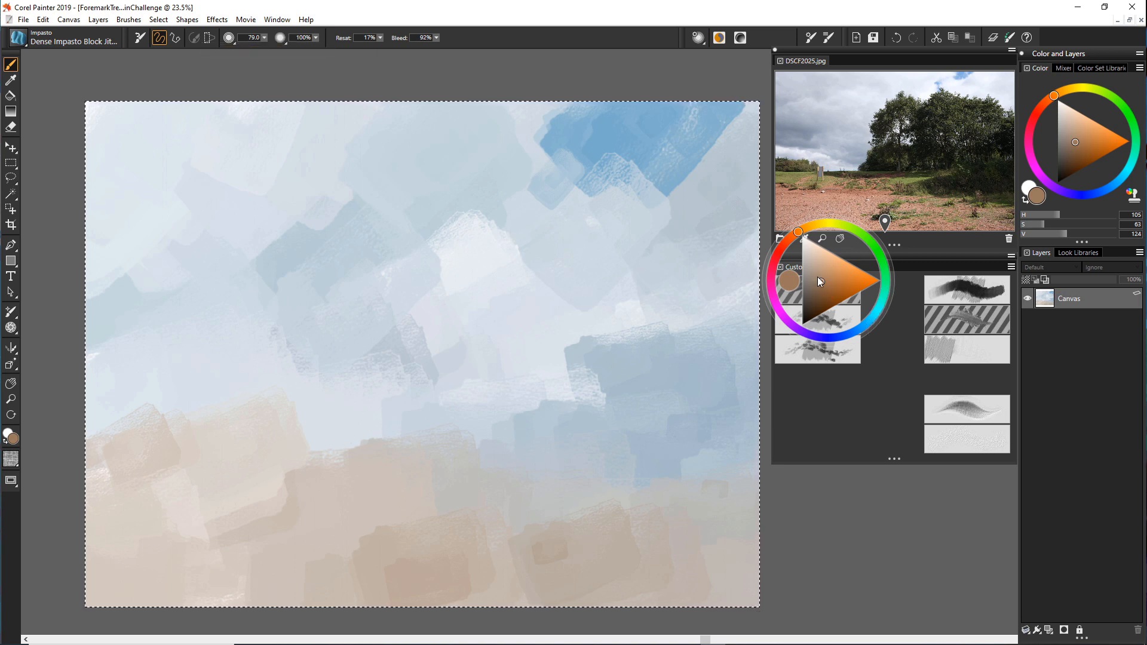
click(862, 327)
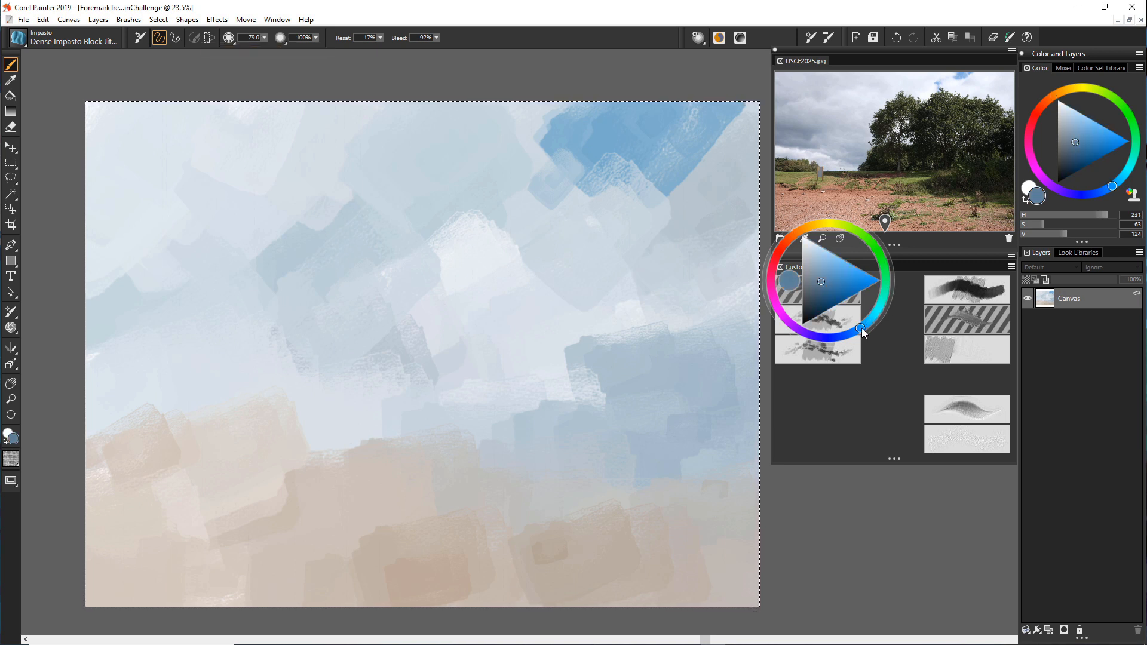
click(825, 287)
click(885, 274)
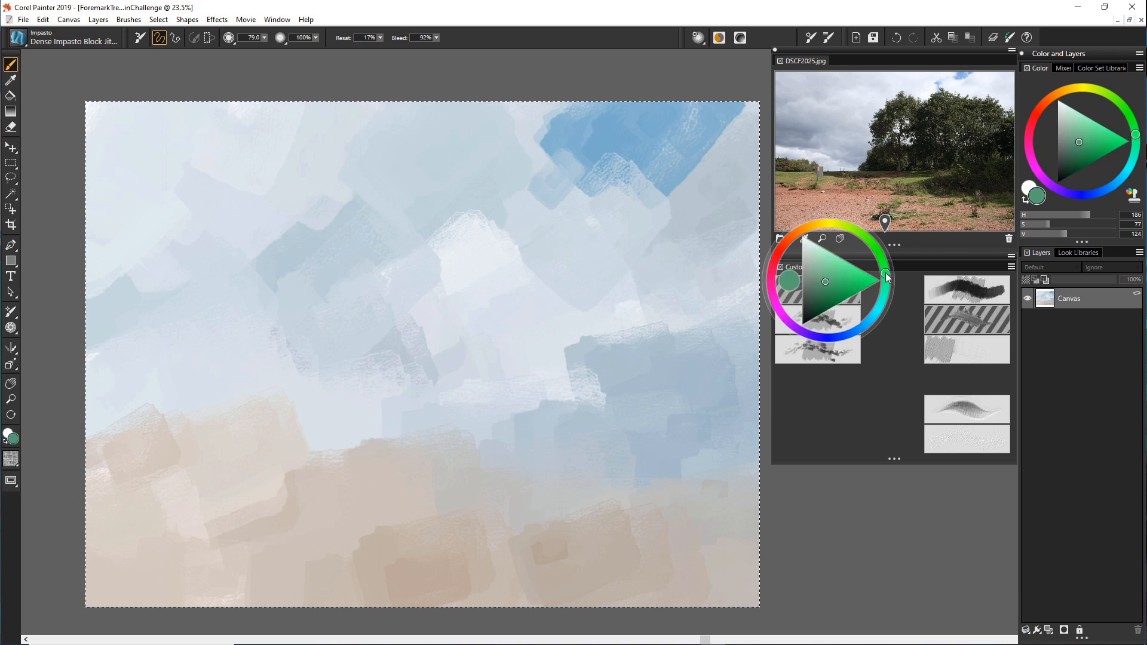
Darken the muted green and paint a low row of bushes along the horizon at the canvas's left side.
mouse_move(810, 286)
mouse_down()
mouse_move(814, 307)
mouse_move(815, 294)
mouse_up()
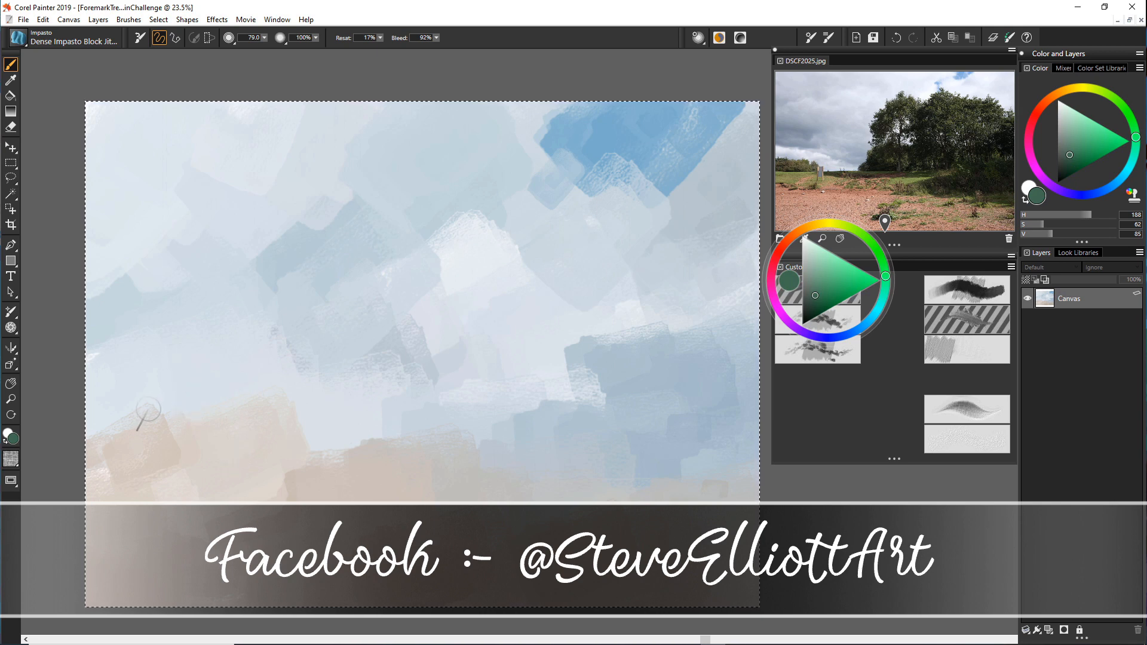
drag(148, 410, 153, 416)
mouse_move(172, 410)
mouse_down()
mouse_move(203, 419)
mouse_move(184, 420)
mouse_move(238, 428)
mouse_up()
mouse_move(163, 435)
mouse_down()
mouse_move(116, 405)
mouse_move(157, 415)
mouse_move(105, 415)
mouse_move(95, 400)
mouse_move(95, 411)
mouse_move(147, 405)
mouse_move(127, 400)
mouse_move(142, 409)
mouse_move(99, 421)
mouse_move(233, 425)
mouse_up()
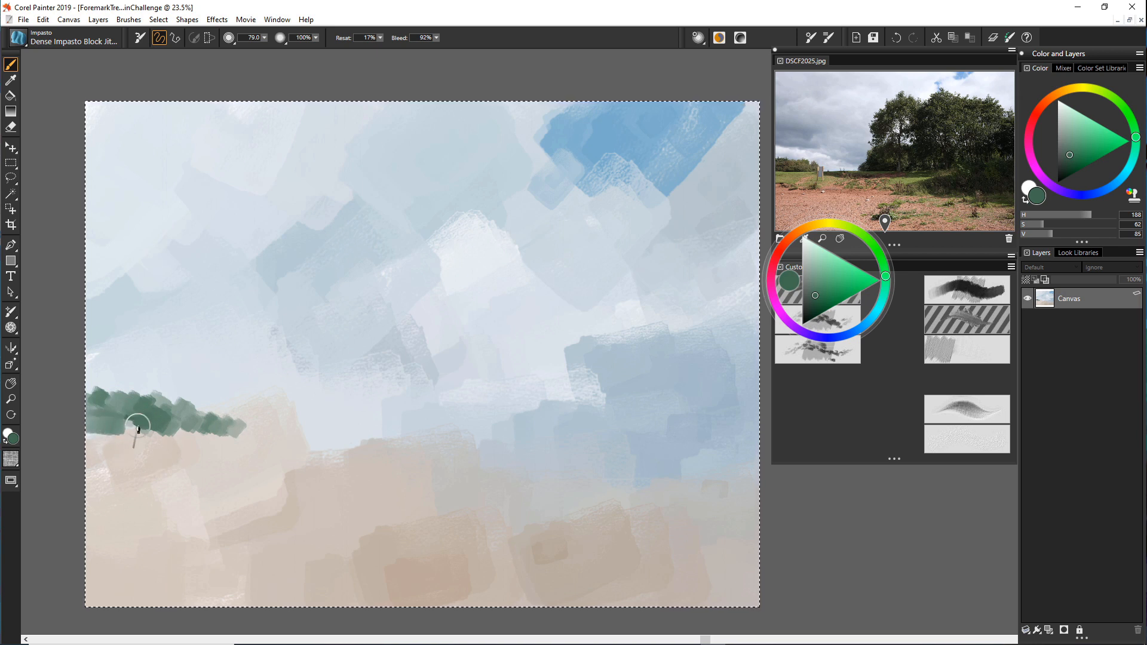
mouse_move(138, 428)
mouse_down()
mouse_move(126, 426)
mouse_move(187, 429)
mouse_up()
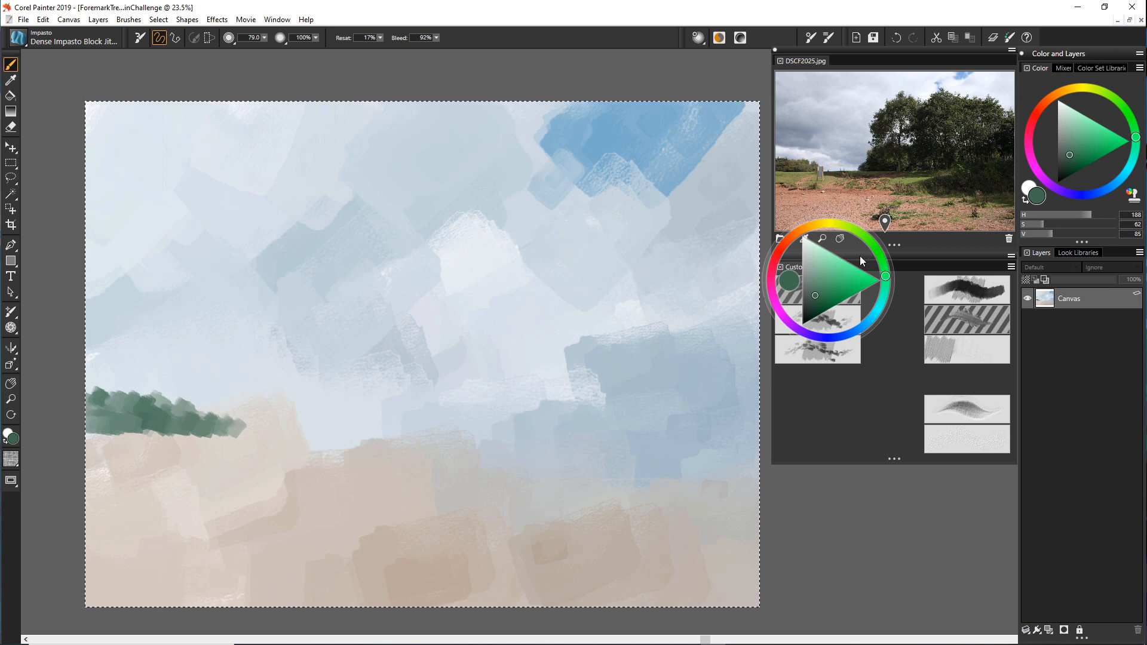
Move the floating colour wheel onto the canvas, choose a dark blue, and paint shadows along the left bushes, extending them slightly towards the centre.
drag(861, 261, 206, 213)
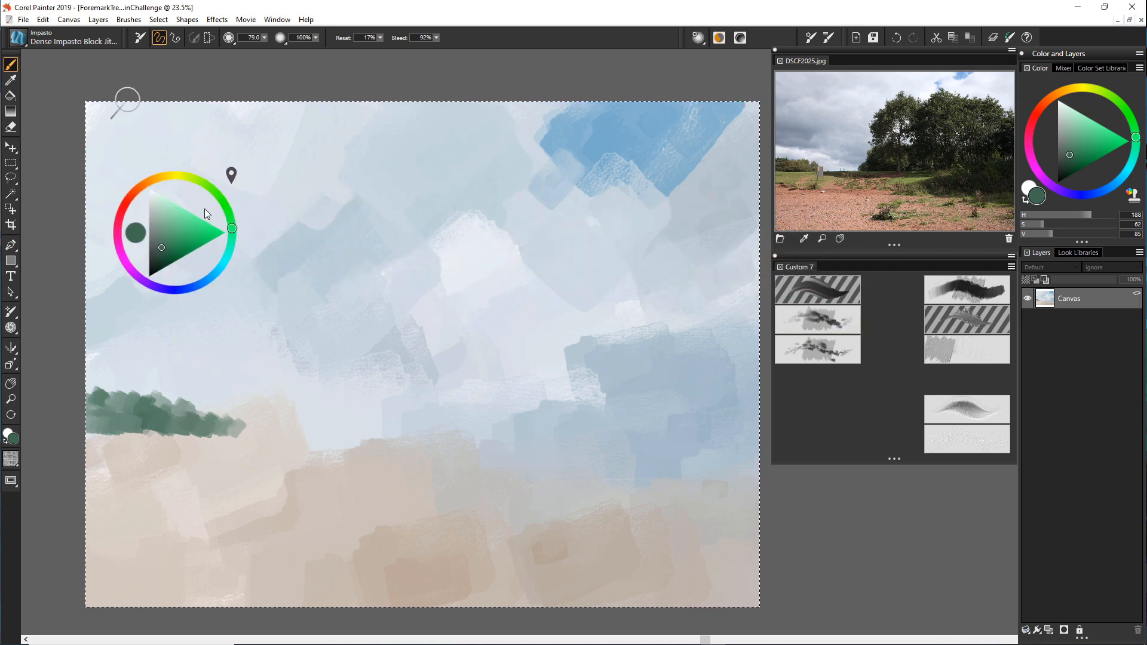
click(175, 290)
click(172, 257)
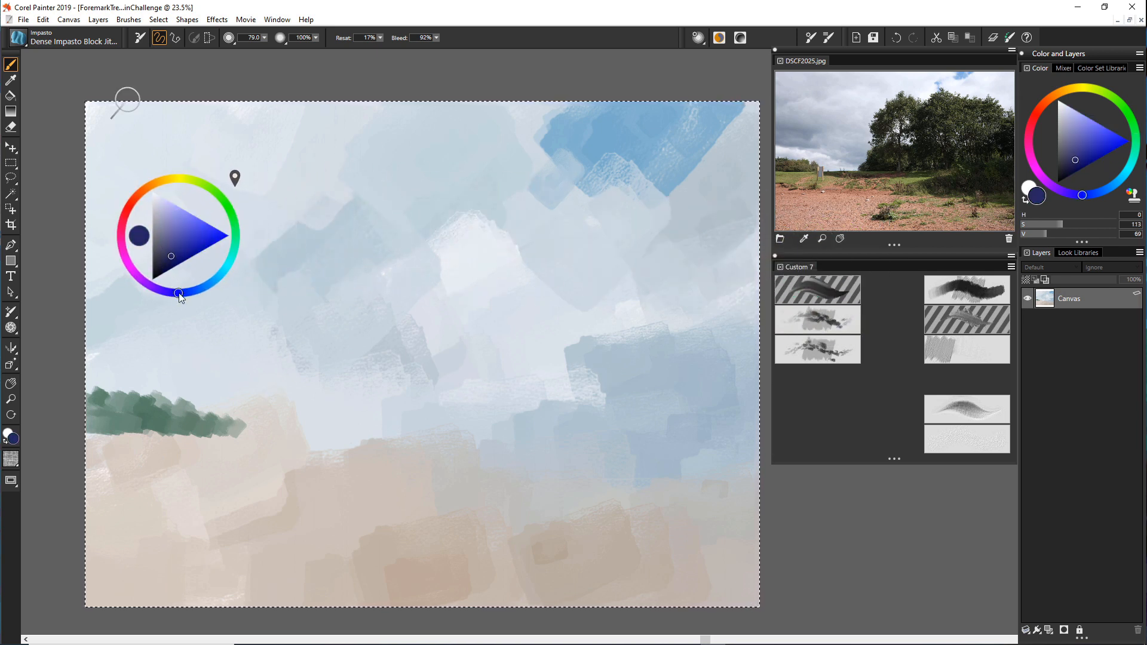
click(191, 291)
click(166, 252)
drag(166, 252, 169, 255)
mouse_move(86, 435)
mouse_down()
mouse_move(141, 415)
mouse_move(100, 428)
mouse_move(234, 430)
mouse_up()
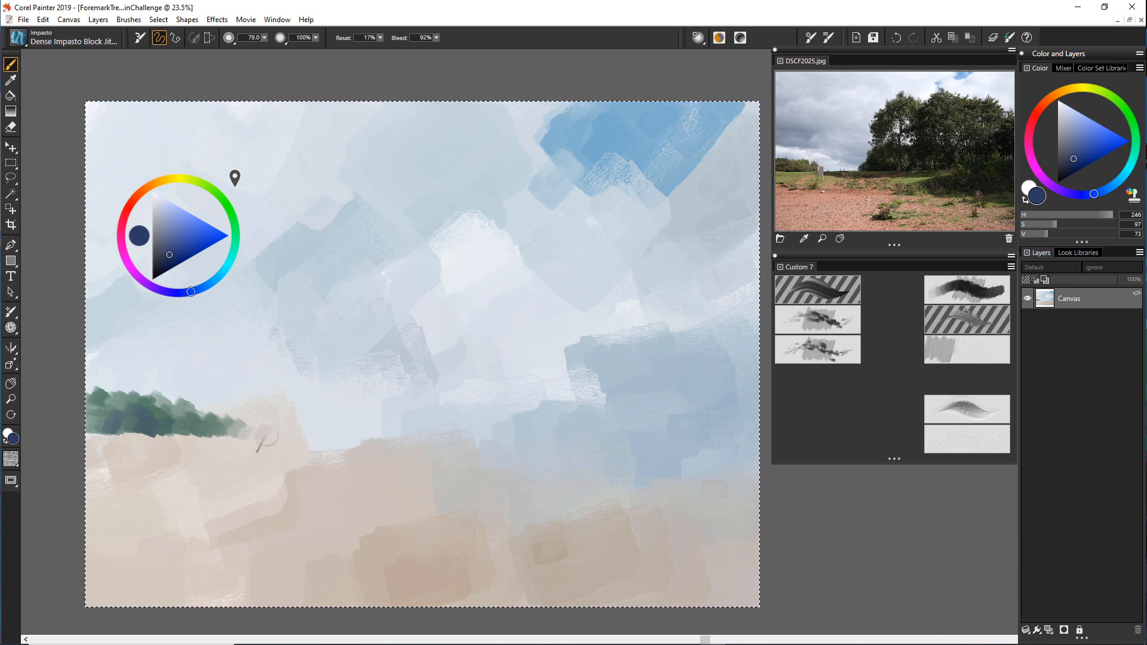
mouse_move(263, 417)
mouse_down()
mouse_move(244, 429)
mouse_move(303, 430)
mouse_move(231, 406)
mouse_move(214, 419)
mouse_move(232, 411)
mouse_move(217, 414)
mouse_move(278, 427)
mouse_move(224, 440)
mouse_move(191, 428)
mouse_move(269, 430)
mouse_move(213, 416)
mouse_up()
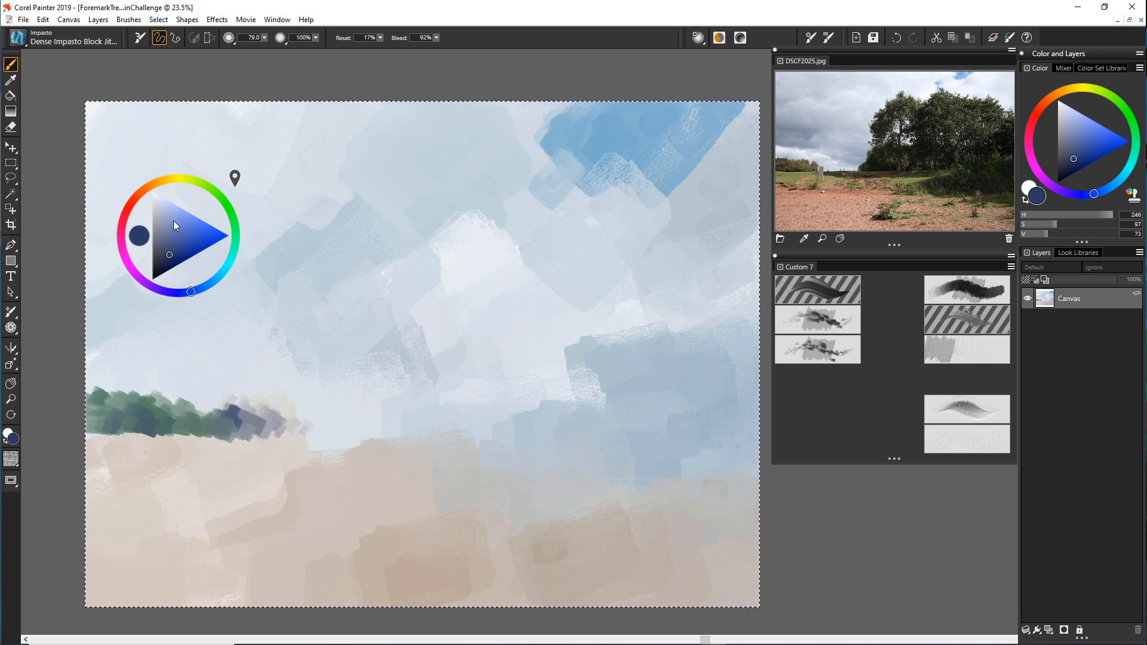
Switch to a dark green, touch up the end of the left bushes and paint a thin grass strip across the central horizon.
click(228, 209)
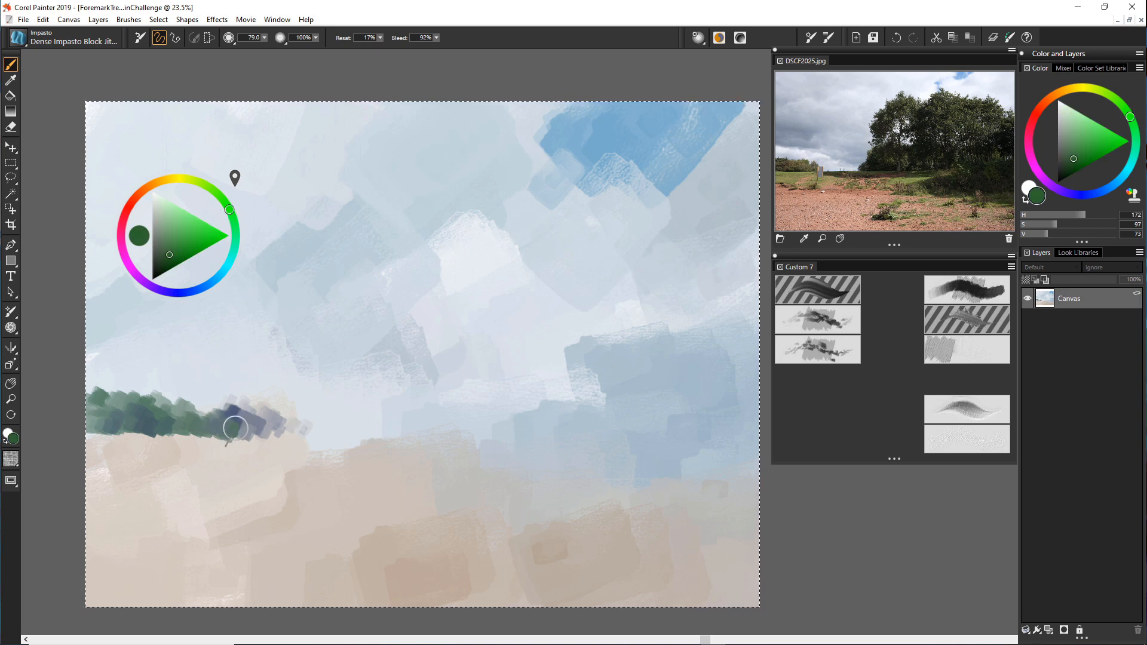
drag(250, 425, 230, 427)
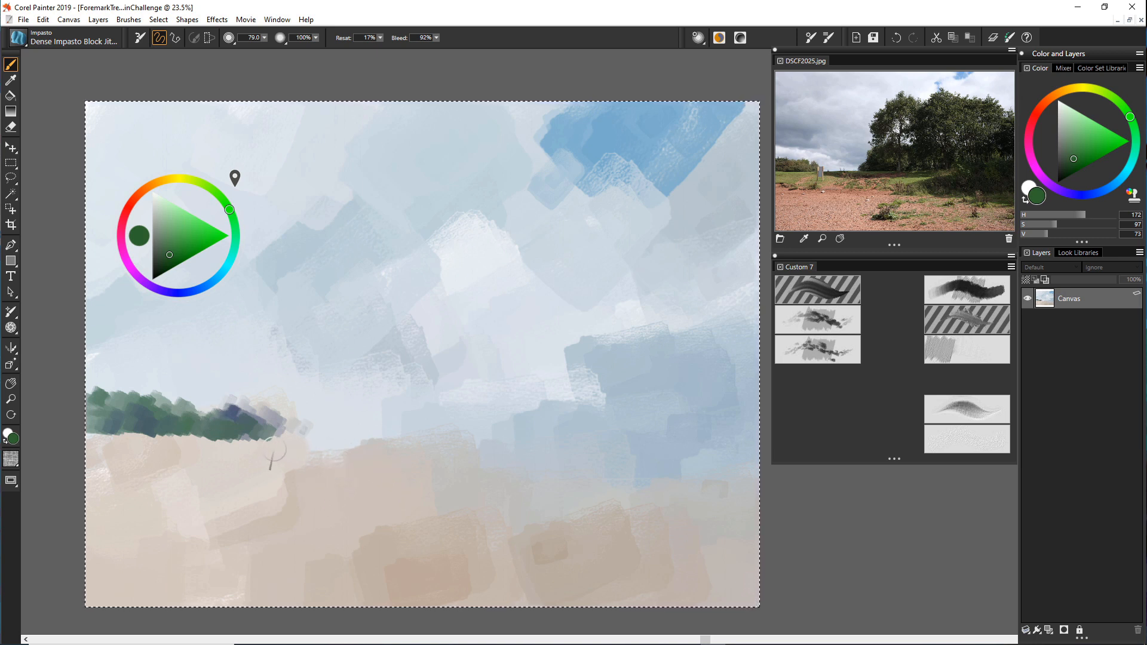
drag(257, 453, 381, 453)
mouse_move(296, 445)
mouse_down()
mouse_move(437, 454)
mouse_move(407, 450)
mouse_move(507, 451)
mouse_move(561, 436)
mouse_up()
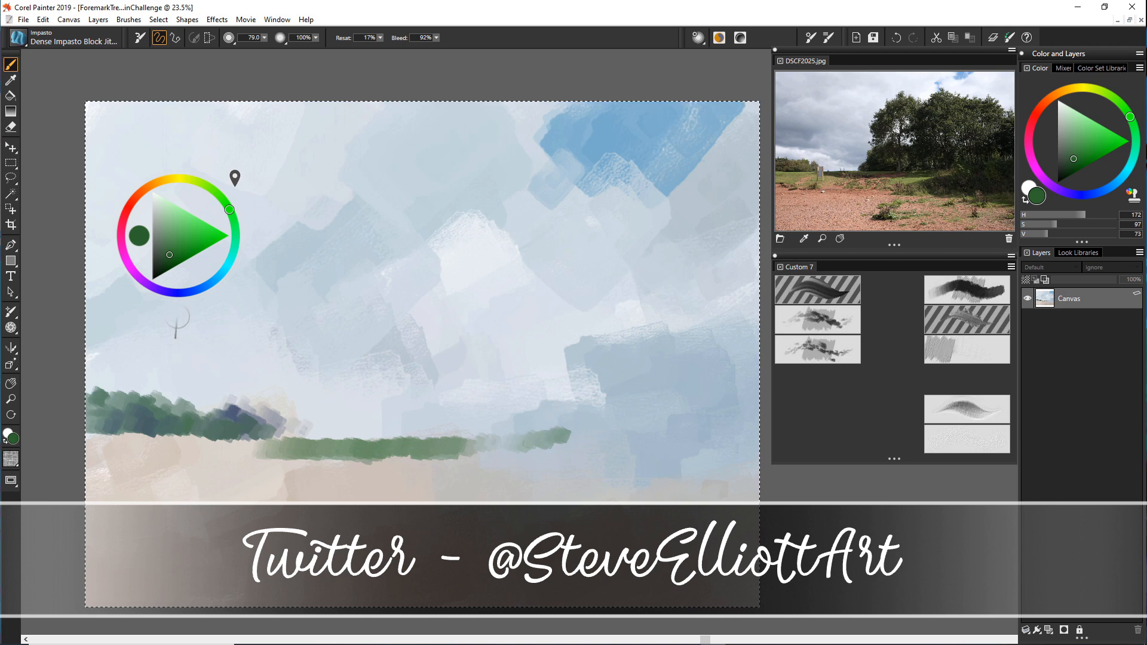
Switch to a dark blue and add shadow strokes over and below the central green strip, extending it towards the right.
key(grave)
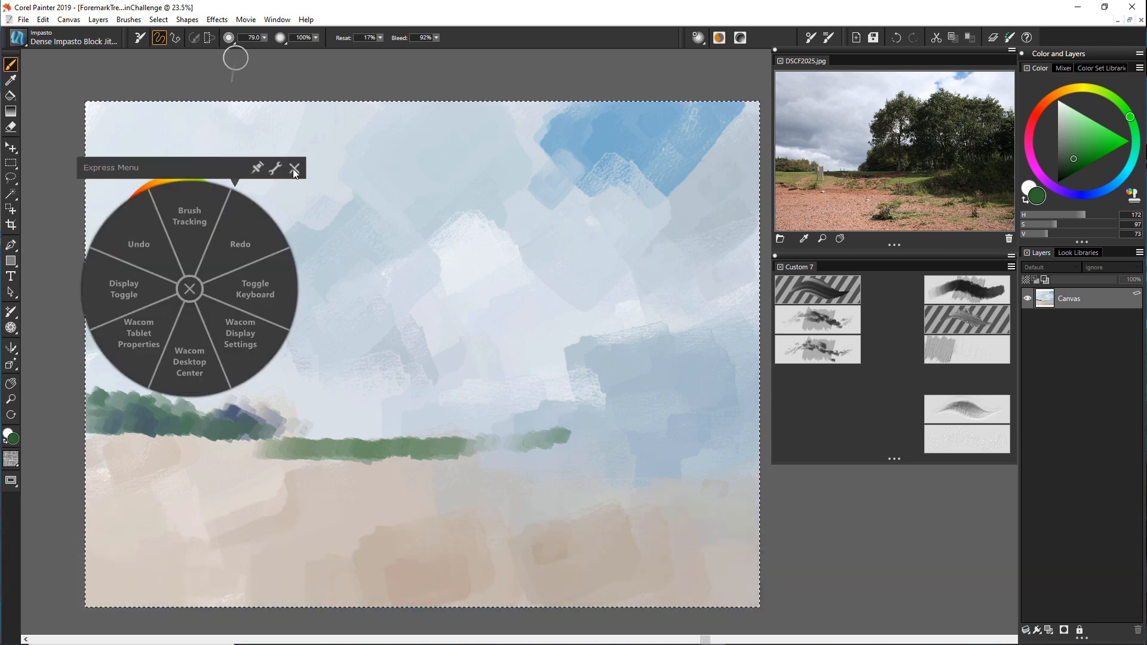
click(293, 168)
click(199, 289)
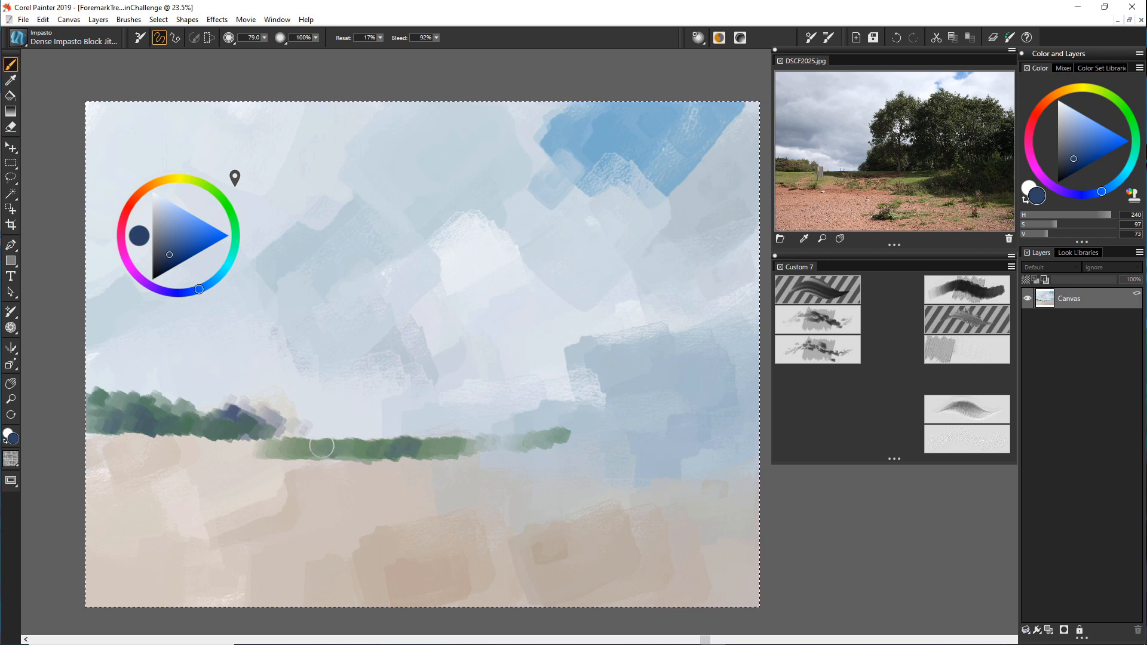
mouse_move(487, 442)
mouse_down()
mouse_move(591, 432)
mouse_move(639, 440)
mouse_up()
drag(397, 456, 536, 455)
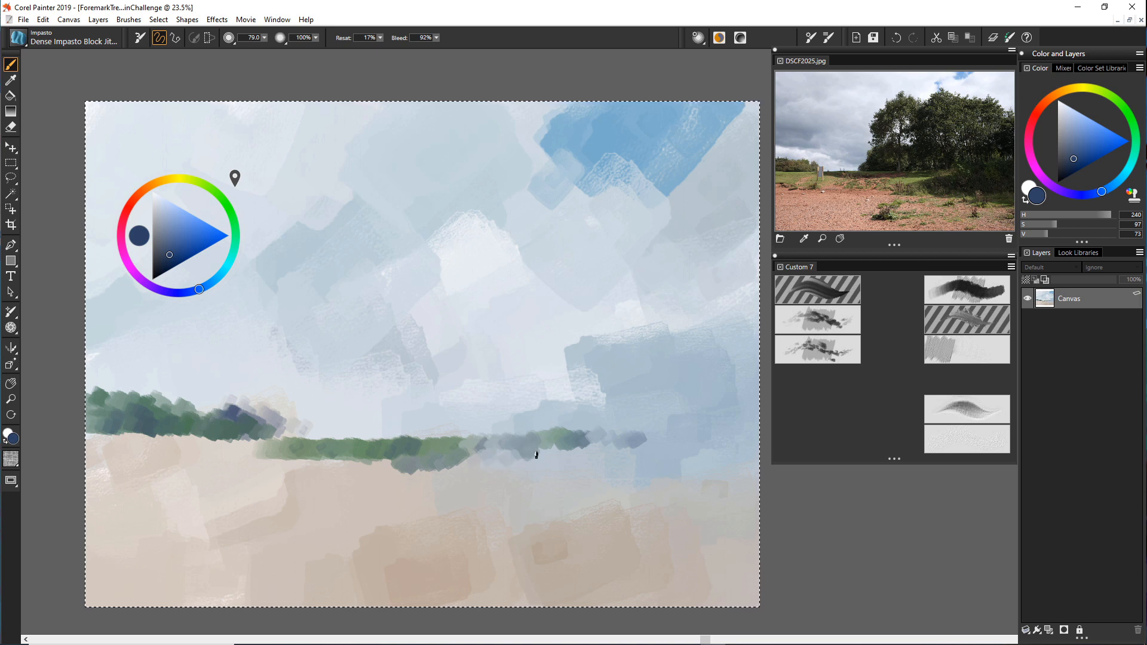
Dab muted blue-grey strokes across the ground below the horizon strip and a darker blue patch at the right end of the horizon.
drag(396, 464, 175, 449)
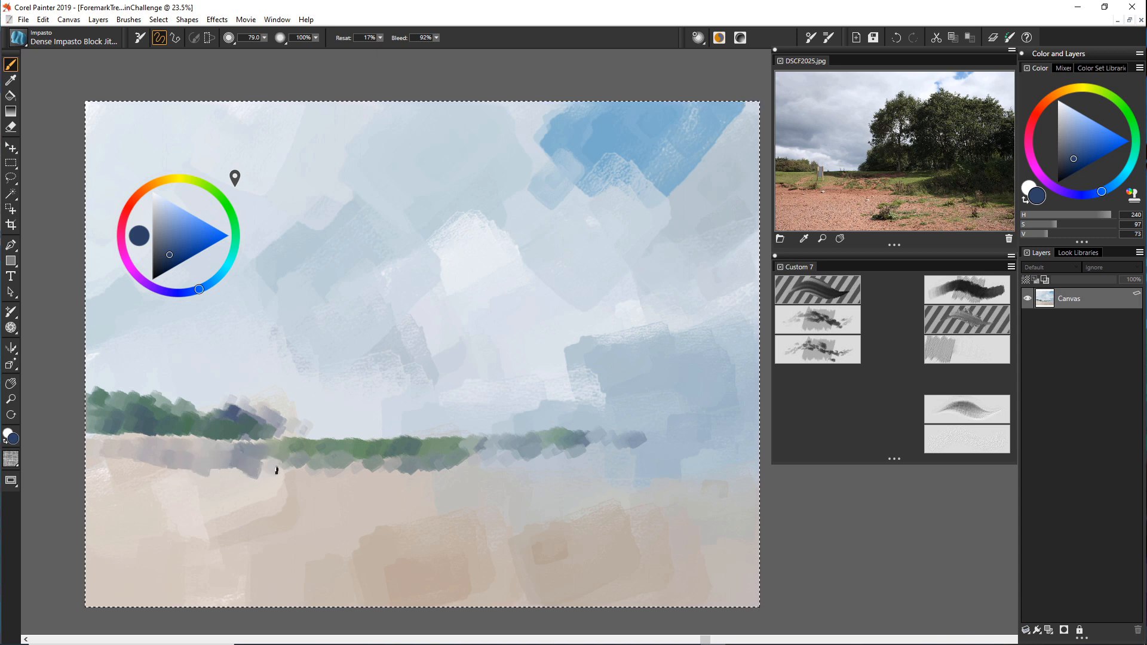
drag(286, 465, 121, 471)
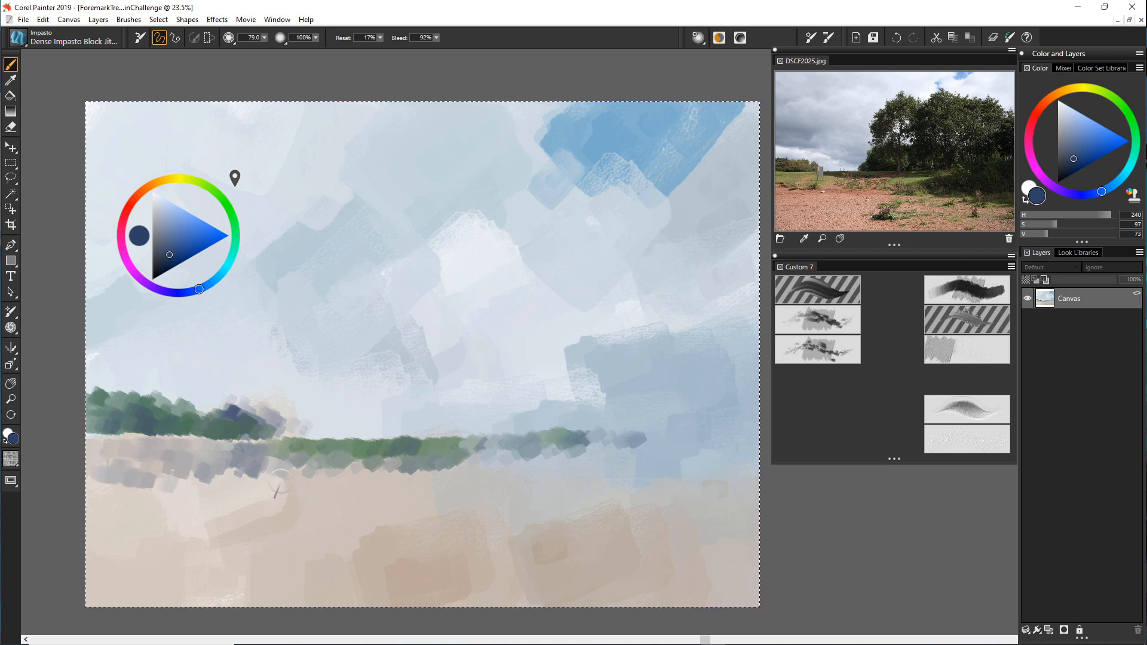
mouse_move(279, 480)
mouse_down()
mouse_move(306, 486)
mouse_move(312, 474)
mouse_move(400, 475)
mouse_move(412, 491)
mouse_move(432, 473)
mouse_move(428, 489)
mouse_move(482, 466)
mouse_move(553, 484)
mouse_move(578, 468)
mouse_up()
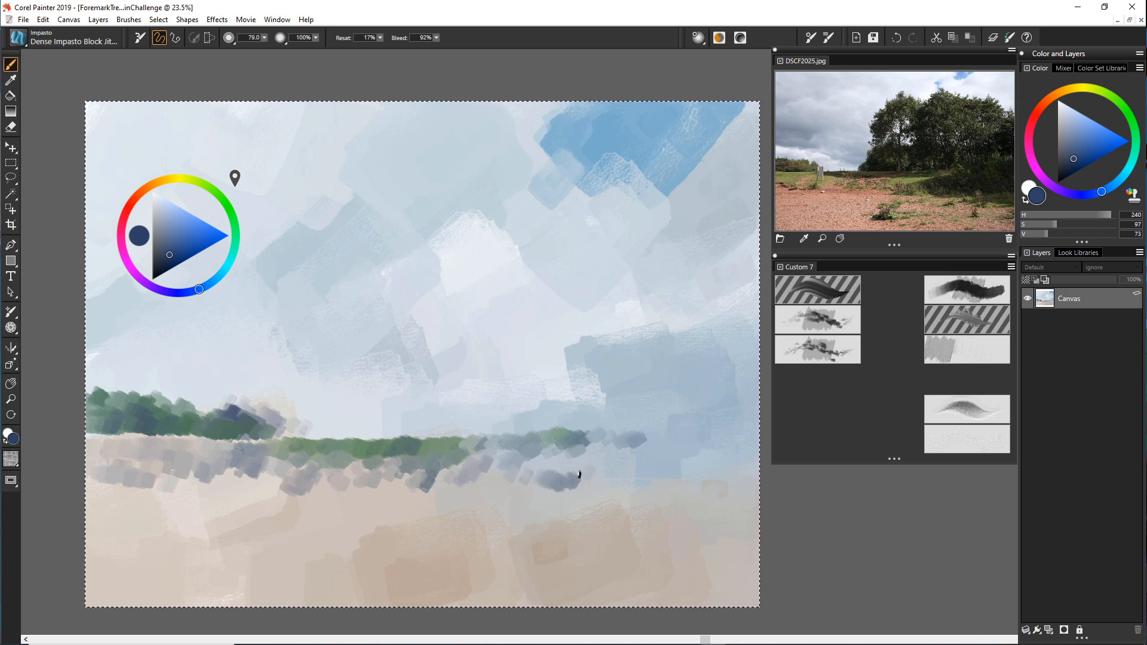
mouse_move(574, 475)
mouse_down()
mouse_move(655, 467)
mouse_move(636, 456)
mouse_move(667, 444)
mouse_move(638, 445)
mouse_move(661, 456)
mouse_move(705, 441)
mouse_move(615, 438)
mouse_move(623, 455)
mouse_move(599, 463)
mouse_up()
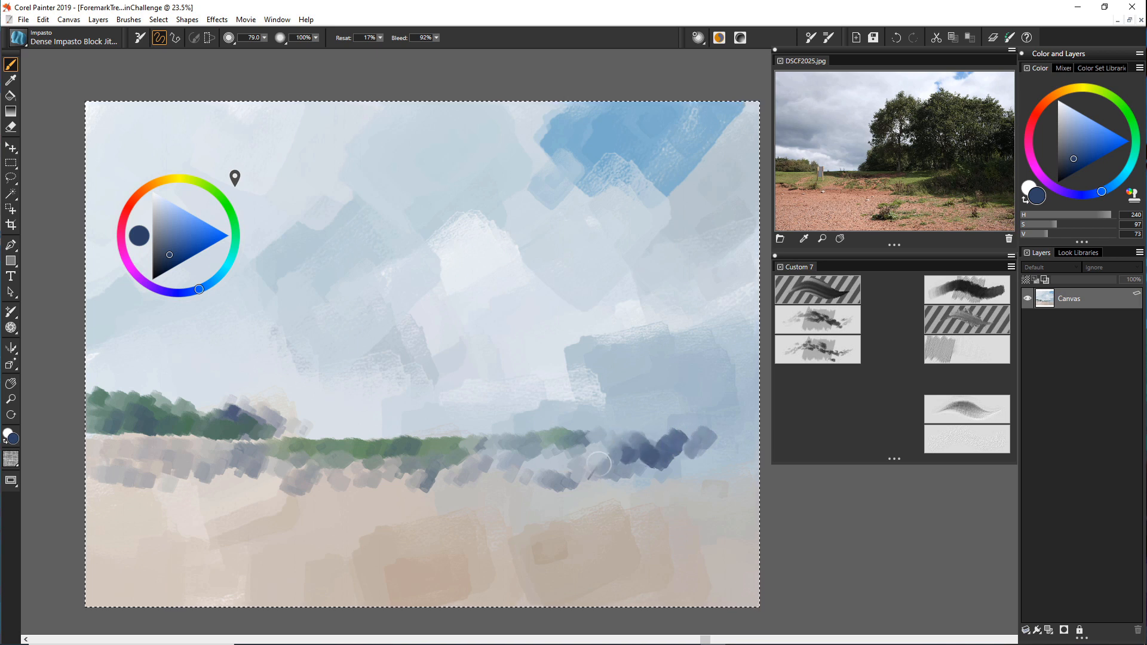
Switch to a dark blue-green and paint bushes at the right end of the horizon, with lower strokes reaching towards the centre.
click(234, 228)
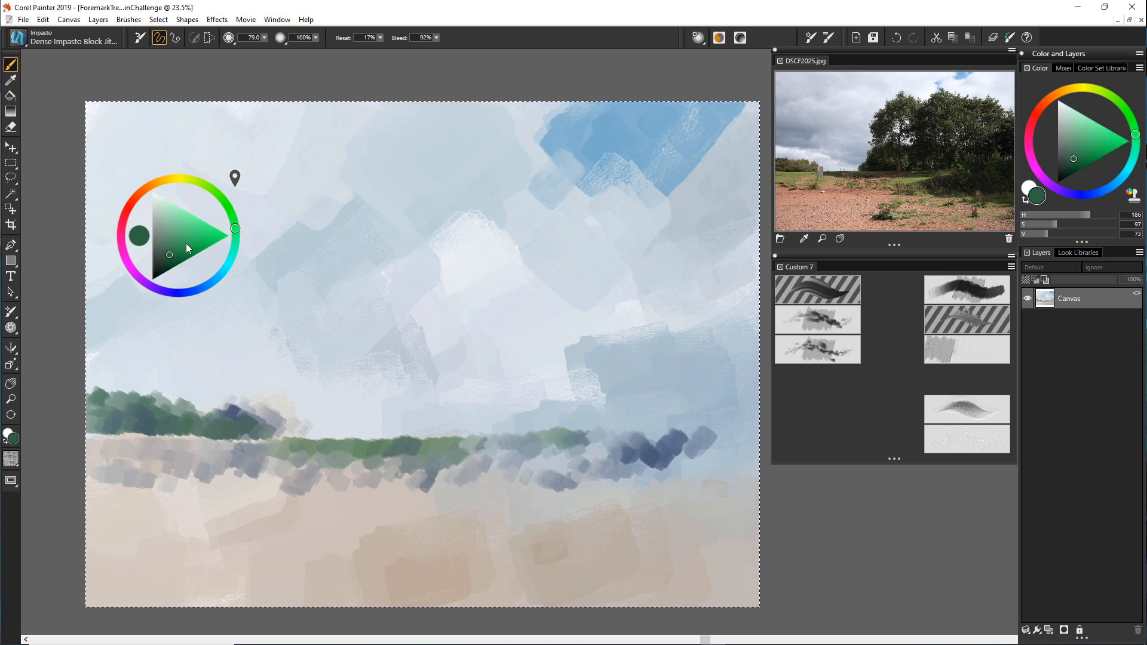
mouse_move(688, 457)
mouse_down()
mouse_move(686, 441)
mouse_move(723, 444)
mouse_up()
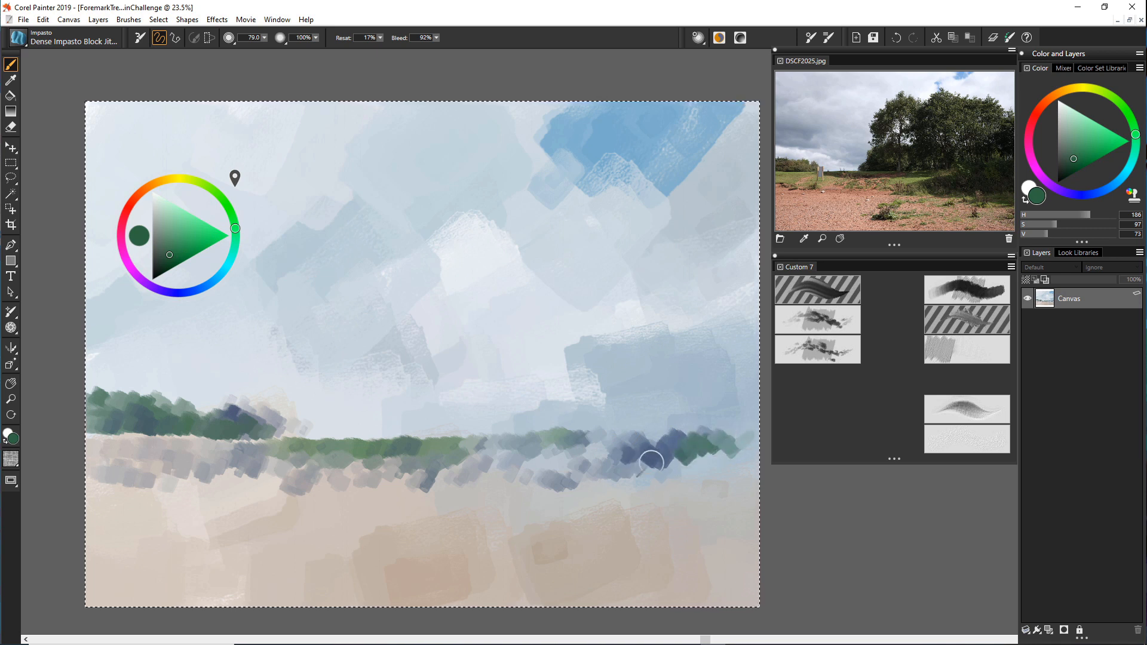
mouse_move(650, 461)
mouse_down()
mouse_move(697, 456)
mouse_move(725, 469)
mouse_up()
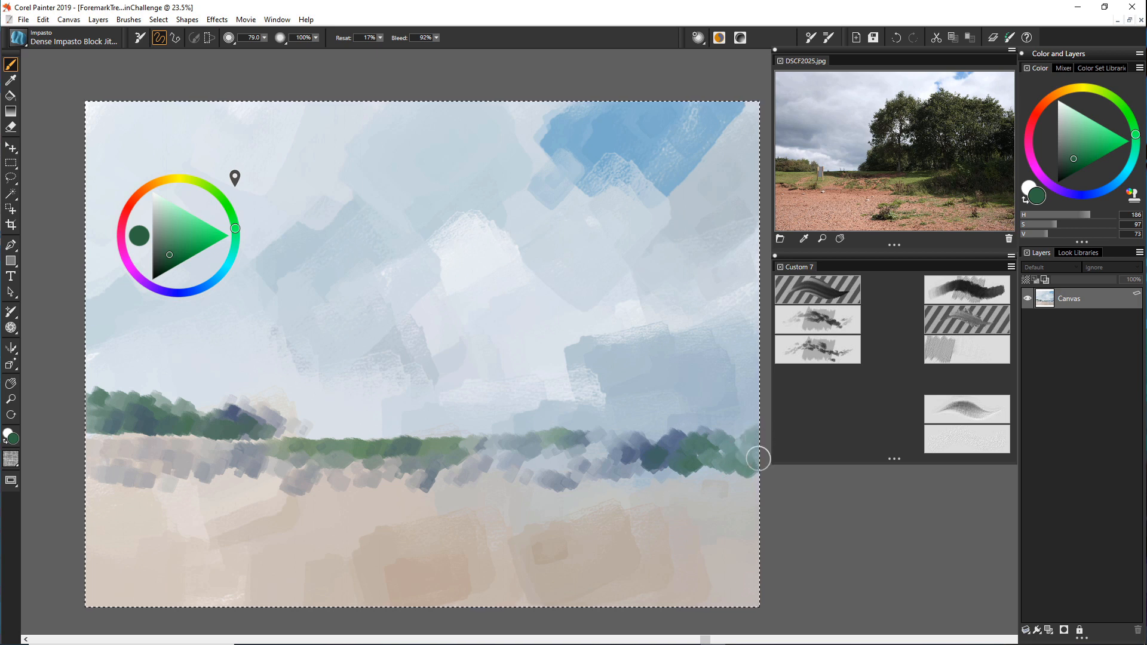
drag(685, 453, 703, 462)
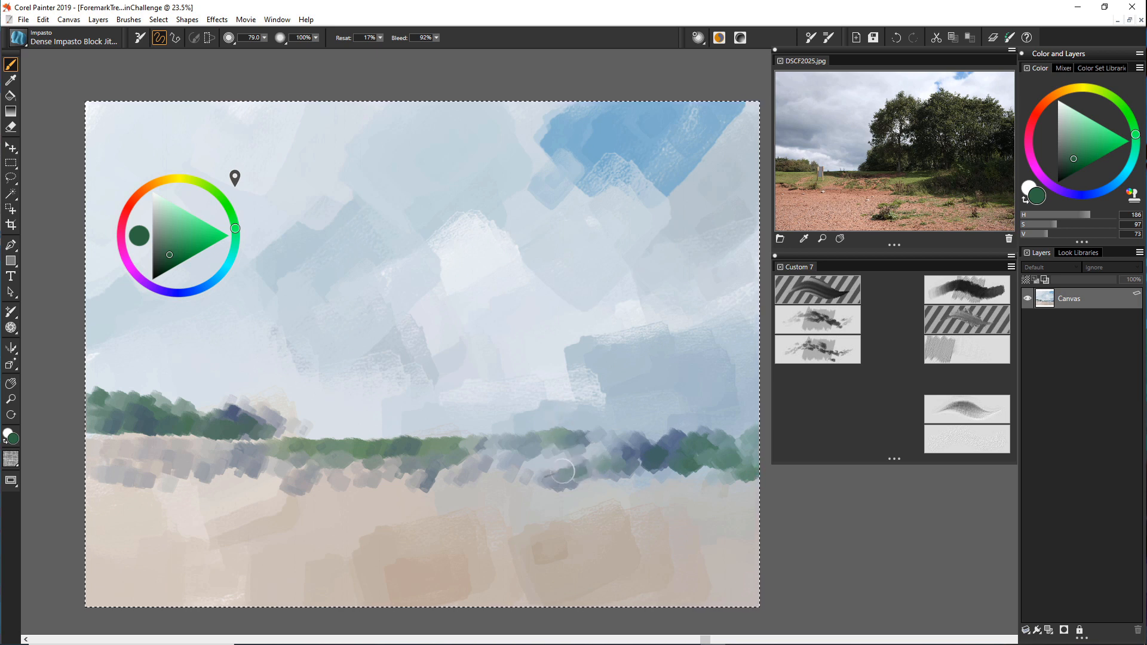
mouse_move(561, 469)
mouse_down()
mouse_move(613, 457)
mouse_move(645, 473)
mouse_move(722, 465)
mouse_up()
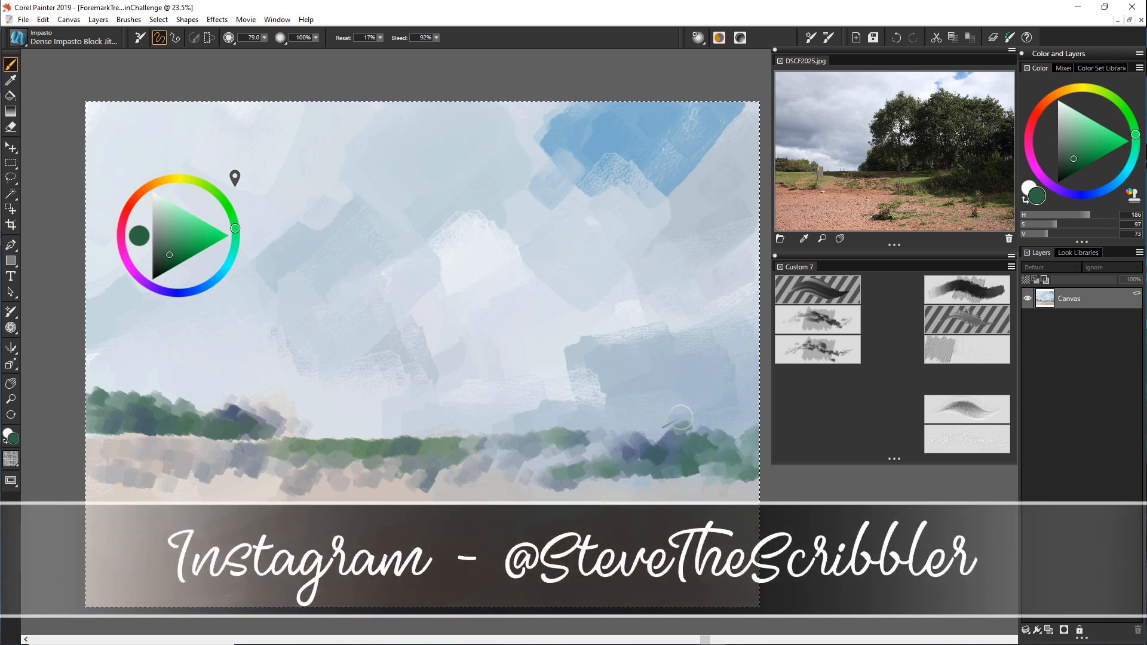
drag(680, 418, 706, 428)
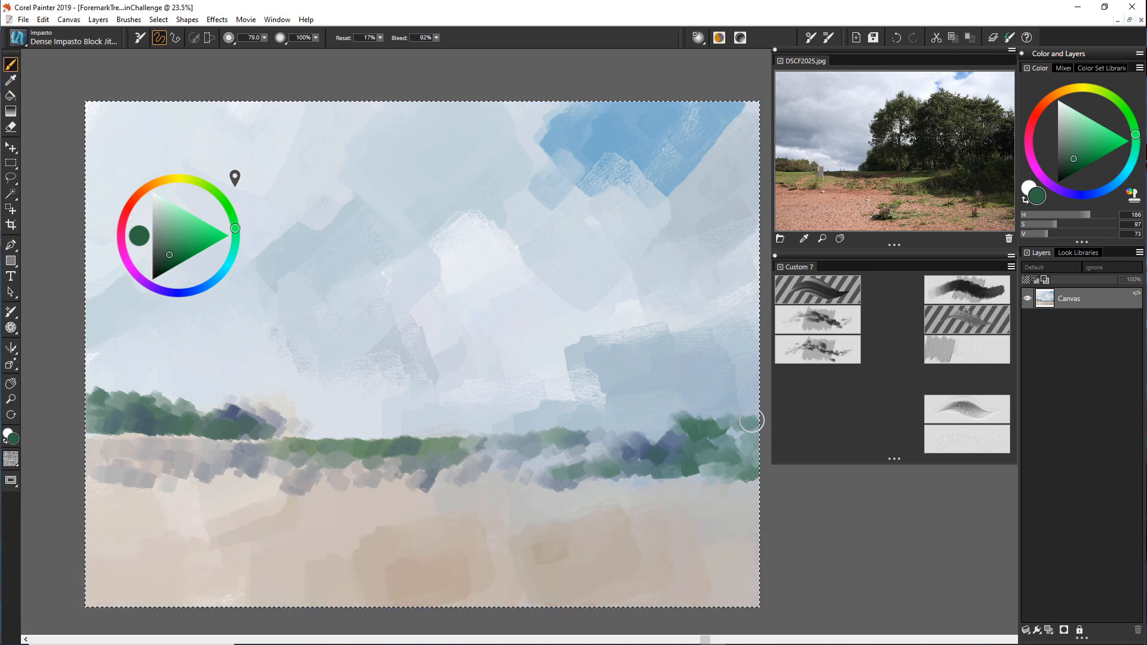
Layer violet-blue, dark green and pale green strokes over the bushes on the right to build up shadows and highlights.
click(177, 294)
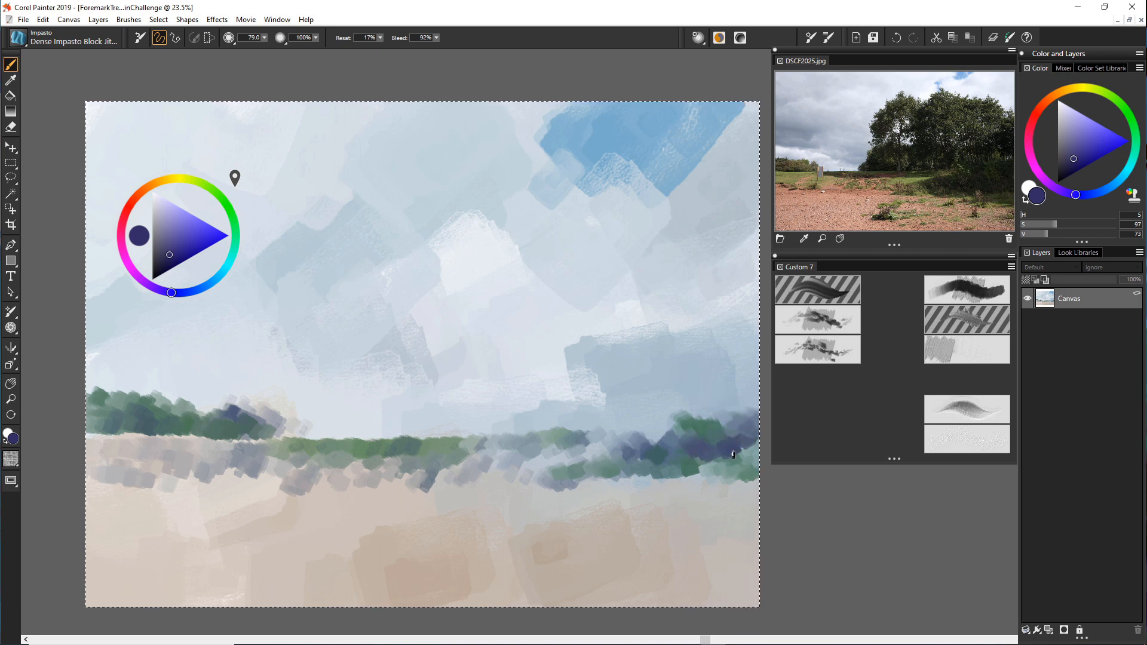
mouse_move(737, 448)
mouse_down()
mouse_move(677, 465)
mouse_move(617, 461)
mouse_move(681, 441)
mouse_move(615, 447)
mouse_move(675, 419)
mouse_move(677, 406)
mouse_move(707, 430)
mouse_move(697, 409)
mouse_move(727, 417)
mouse_up()
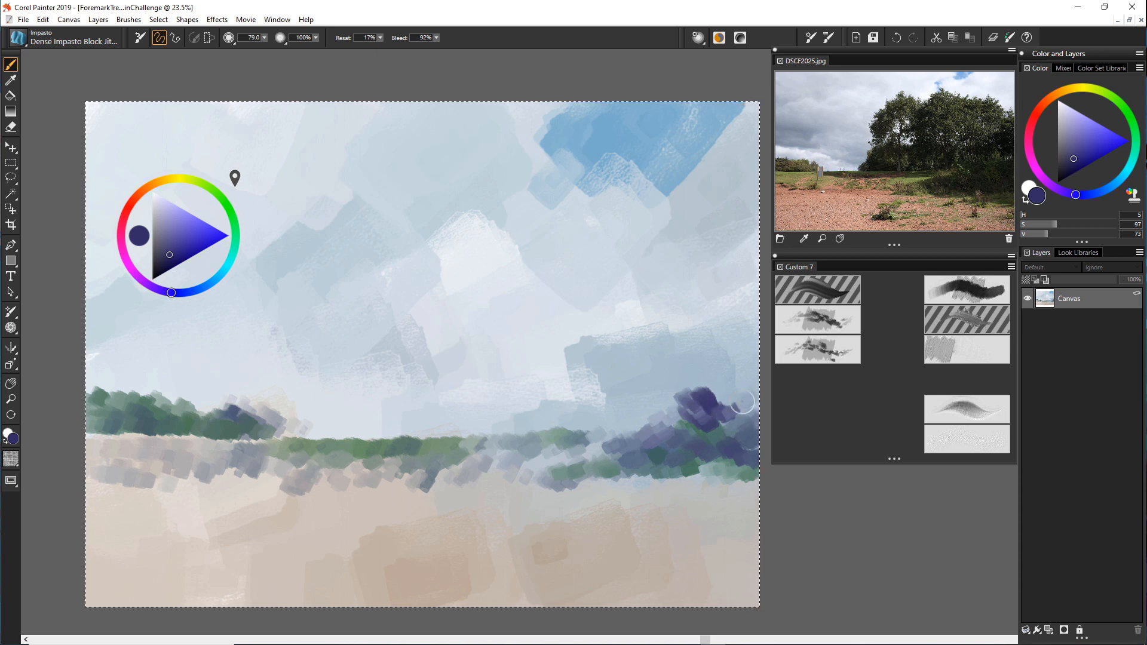
click(232, 228)
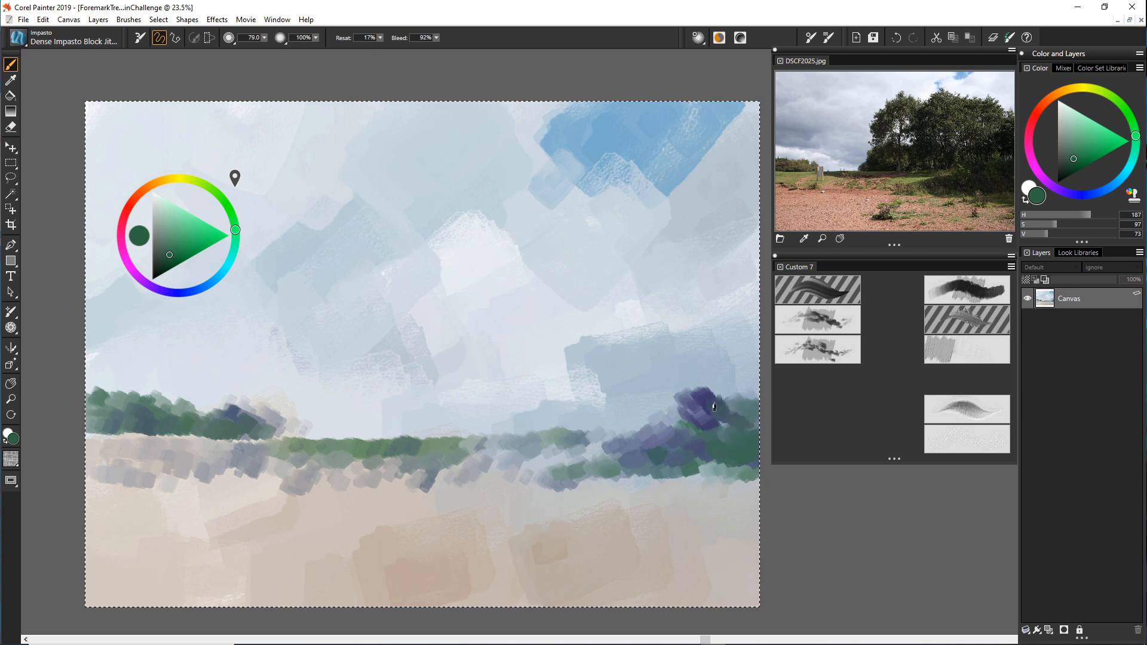
click(159, 212)
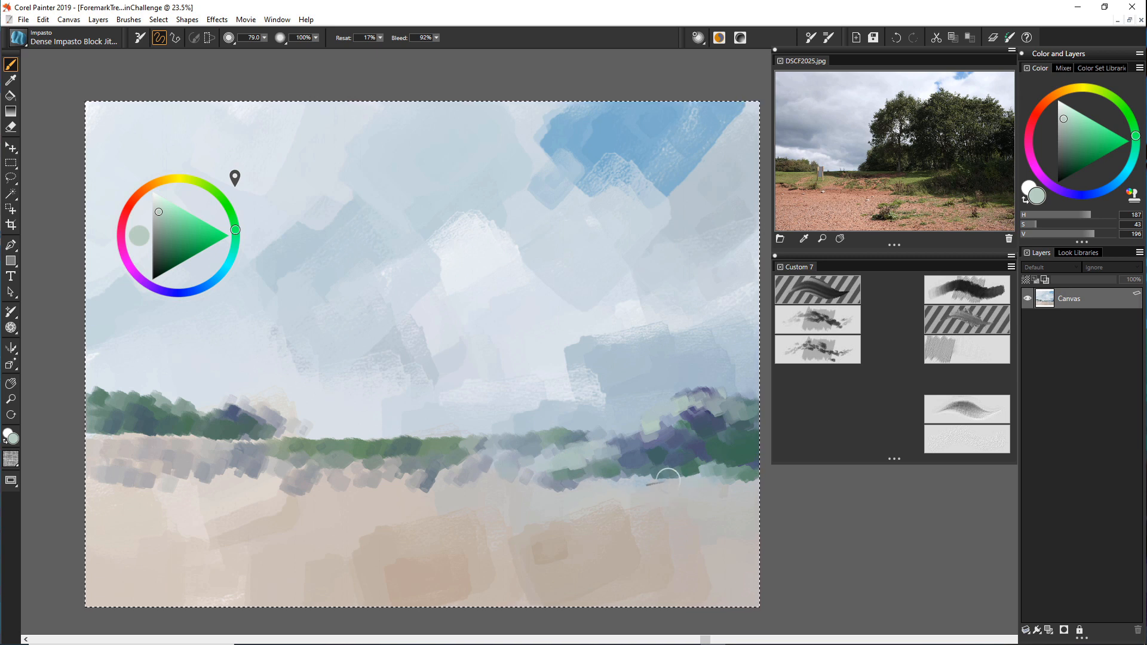
Return to a dark green and paint horizontal grass strips below the right bushes, extending towards the canvas centre.
drag(185, 256, 183, 265)
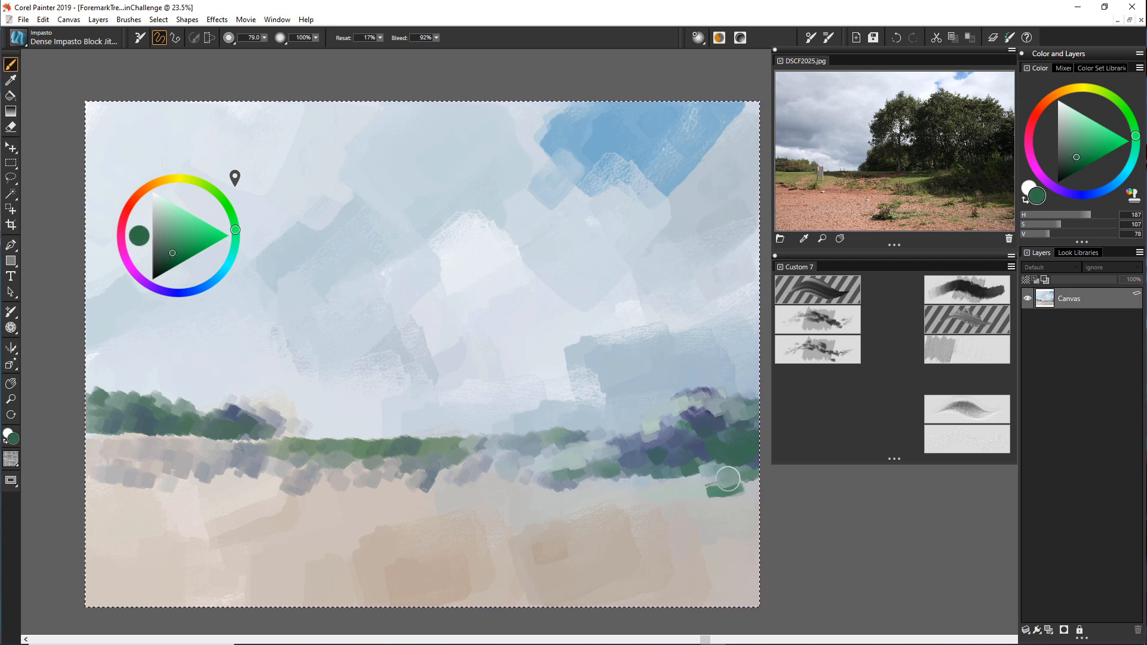
drag(728, 478, 666, 492)
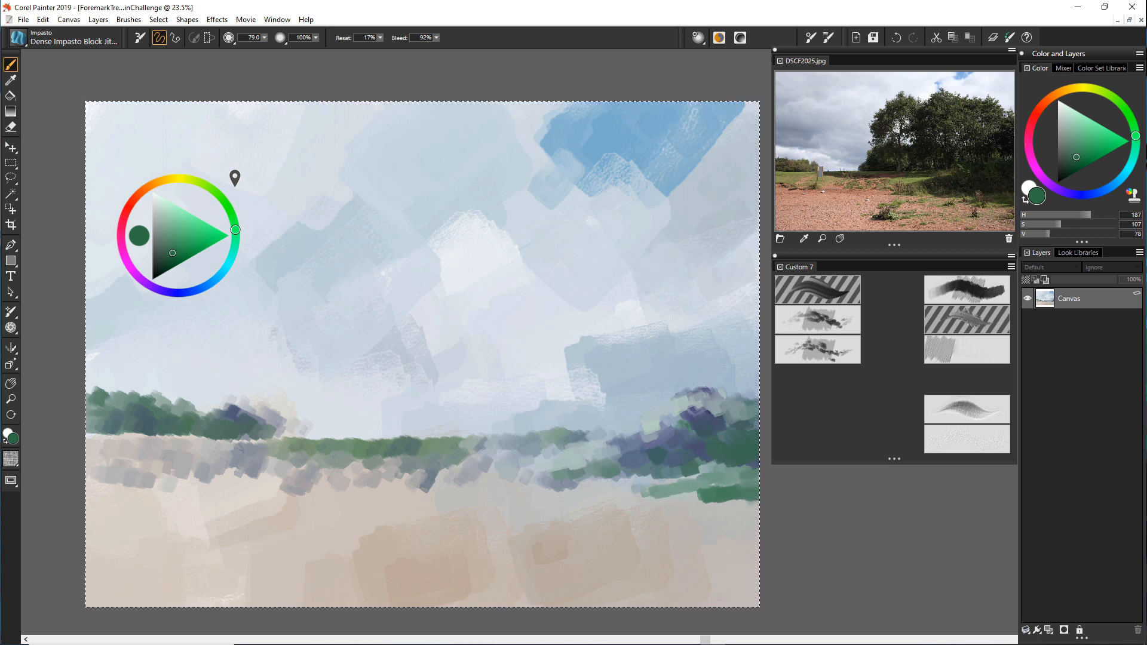
mouse_move(699, 491)
mouse_down()
mouse_move(584, 498)
mouse_move(578, 473)
mouse_move(574, 513)
mouse_move(560, 492)
mouse_move(569, 481)
mouse_move(520, 491)
mouse_move(663, 492)
mouse_move(482, 495)
mouse_up()
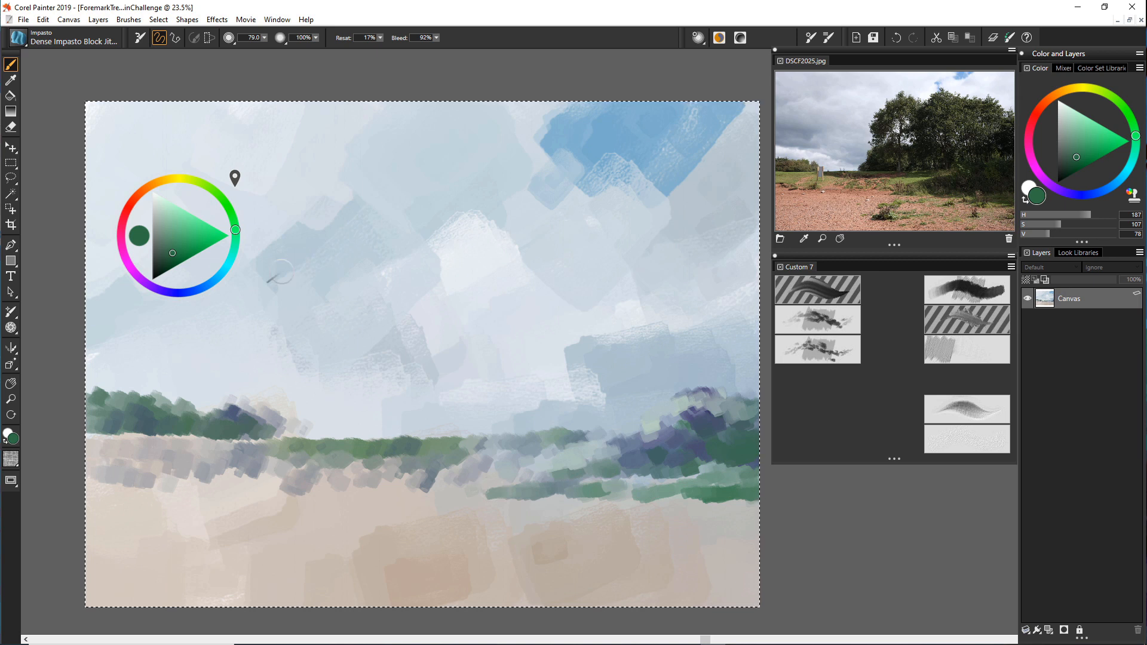
Choose a dark blue, enlarge the brush to about 186, and block in the tree base from the canvas's right edge to the centre.
click(197, 291)
drag(181, 244, 172, 264)
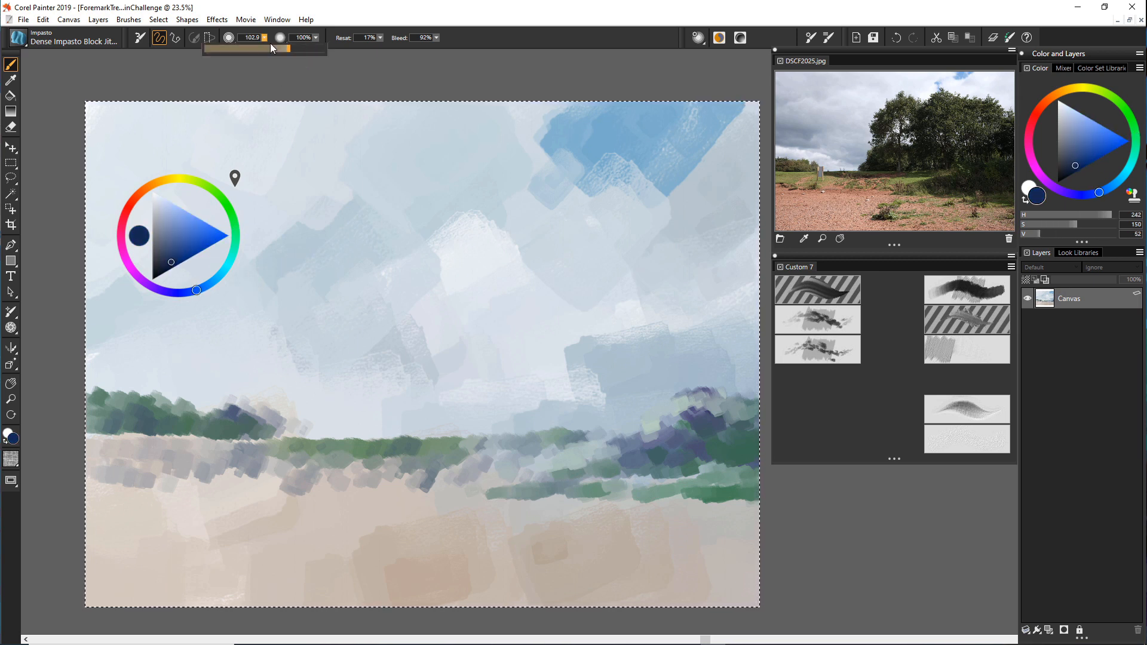
click(304, 47)
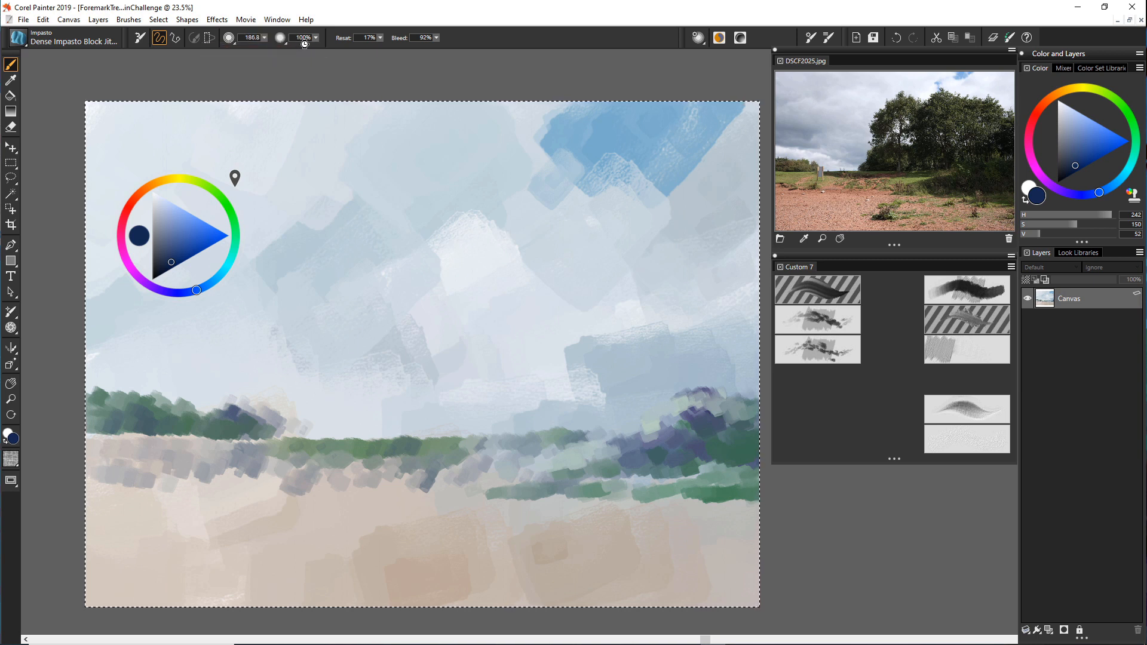
mouse_move(693, 369)
mouse_down()
mouse_move(730, 371)
mouse_move(737, 392)
mouse_move(748, 389)
mouse_move(742, 365)
mouse_move(746, 392)
mouse_move(742, 376)
mouse_move(707, 387)
mouse_move(705, 405)
mouse_move(682, 384)
mouse_move(675, 396)
mouse_move(730, 397)
mouse_move(725, 313)
mouse_move(753, 353)
mouse_move(704, 315)
mouse_move(689, 318)
mouse_move(684, 356)
mouse_up()
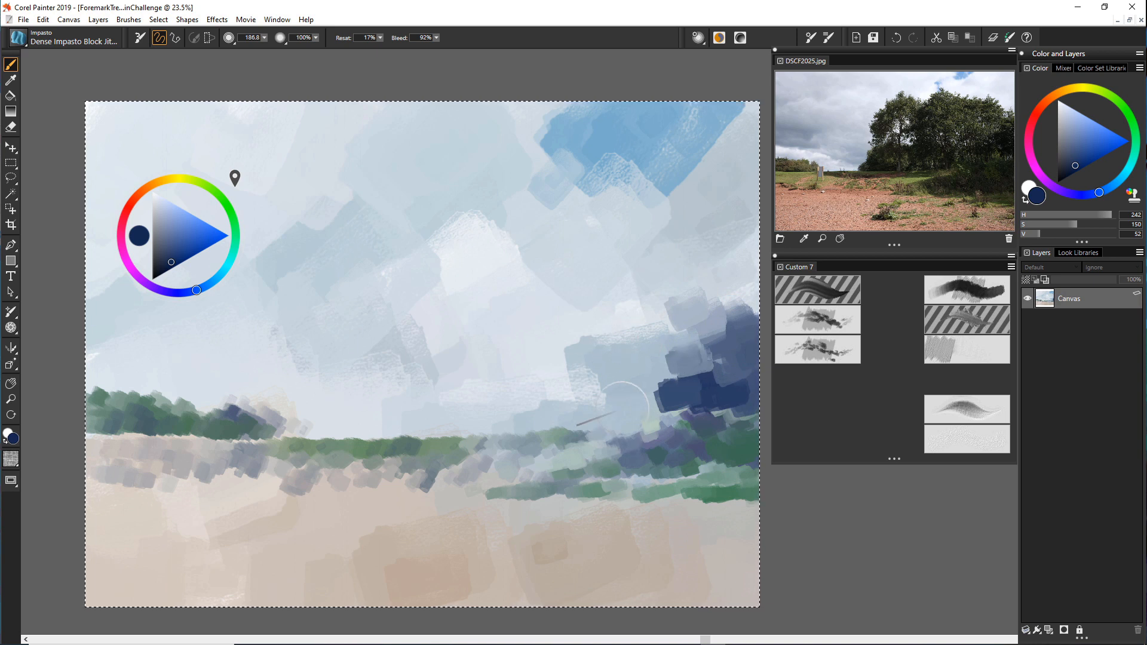
mouse_move(623, 408)
mouse_down()
mouse_move(605, 391)
mouse_move(650, 409)
mouse_move(590, 407)
mouse_move(587, 419)
mouse_move(523, 387)
mouse_move(555, 414)
mouse_move(523, 414)
mouse_move(519, 382)
mouse_move(531, 374)
mouse_move(562, 408)
mouse_move(571, 378)
mouse_move(588, 394)
mouse_up()
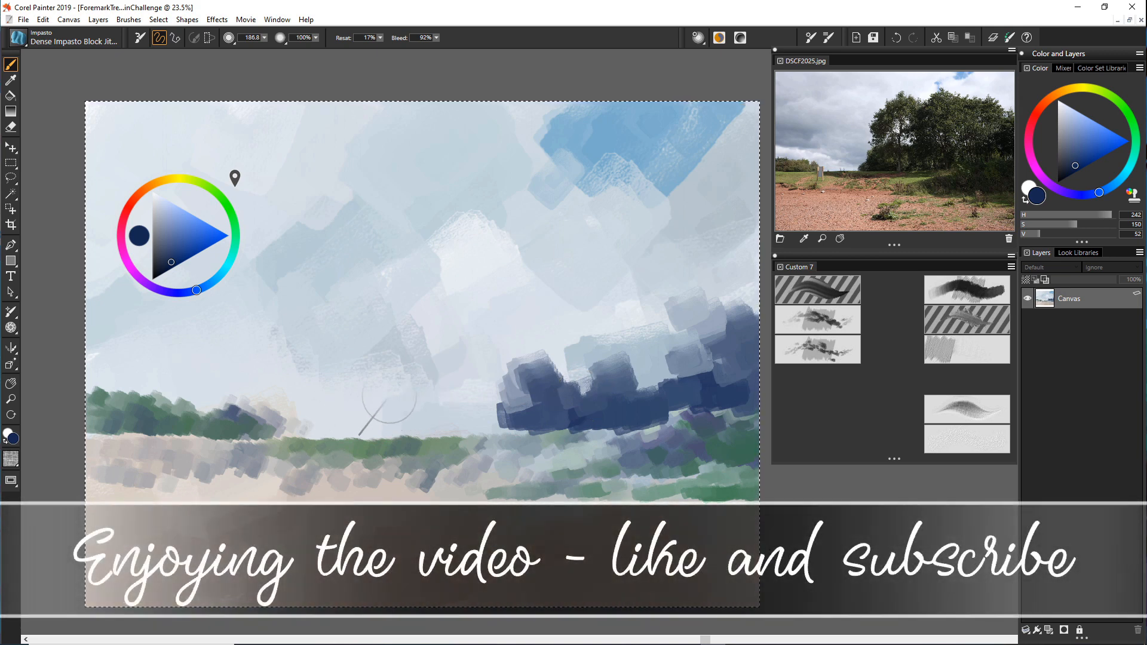
mouse_move(385, 410)
mouse_down()
mouse_move(421, 409)
mouse_move(424, 395)
mouse_move(442, 411)
mouse_move(509, 419)
mouse_up()
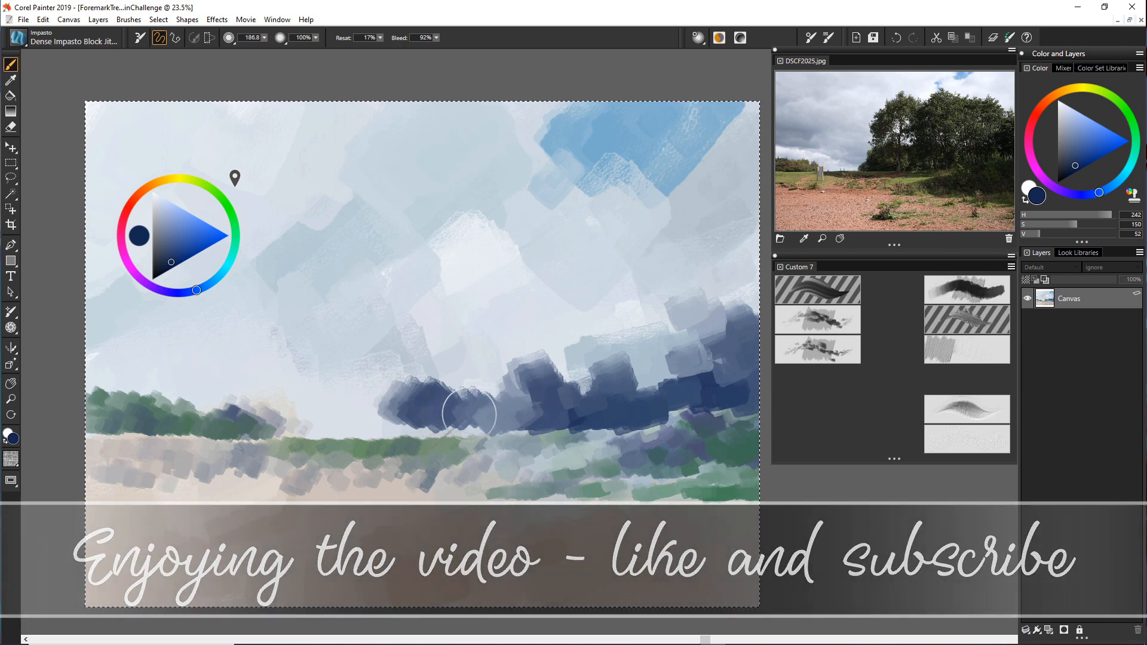
mouse_move(491, 421)
mouse_down()
mouse_move(456, 405)
mouse_move(464, 412)
mouse_move(433, 424)
mouse_move(396, 421)
mouse_move(399, 411)
mouse_up()
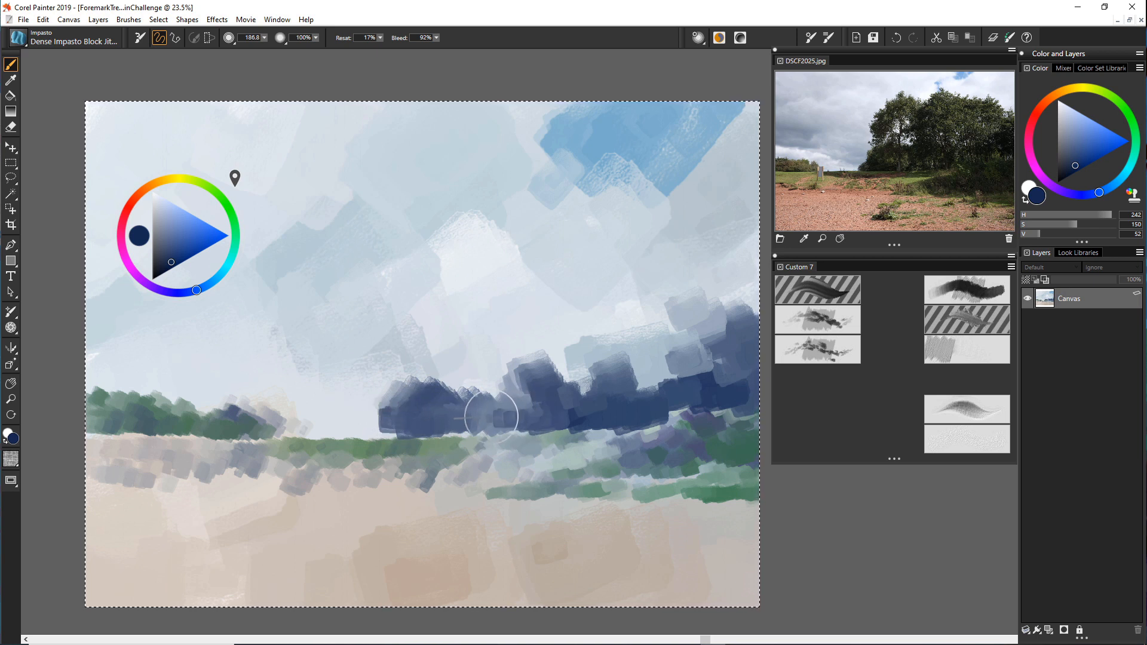
mouse_move(491, 416)
mouse_down()
mouse_move(512, 388)
mouse_move(530, 403)
mouse_move(474, 383)
mouse_up()
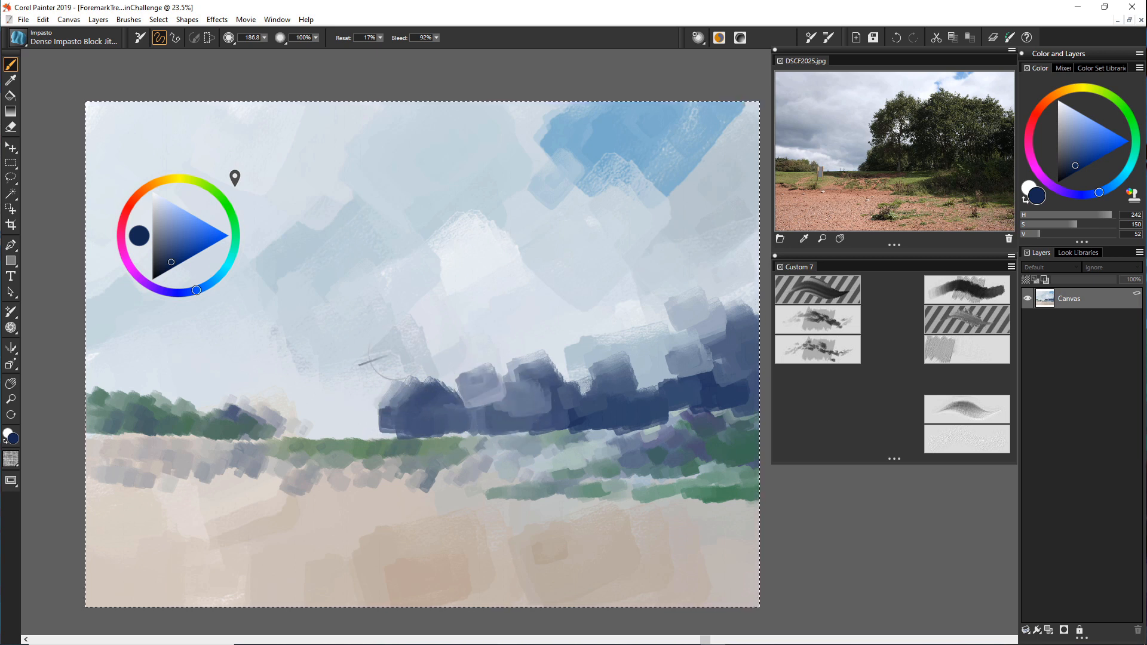
Dab dark green strokes on the tree base and the left tree's crown, and shade the crown's left side in dark violet-blue.
click(232, 238)
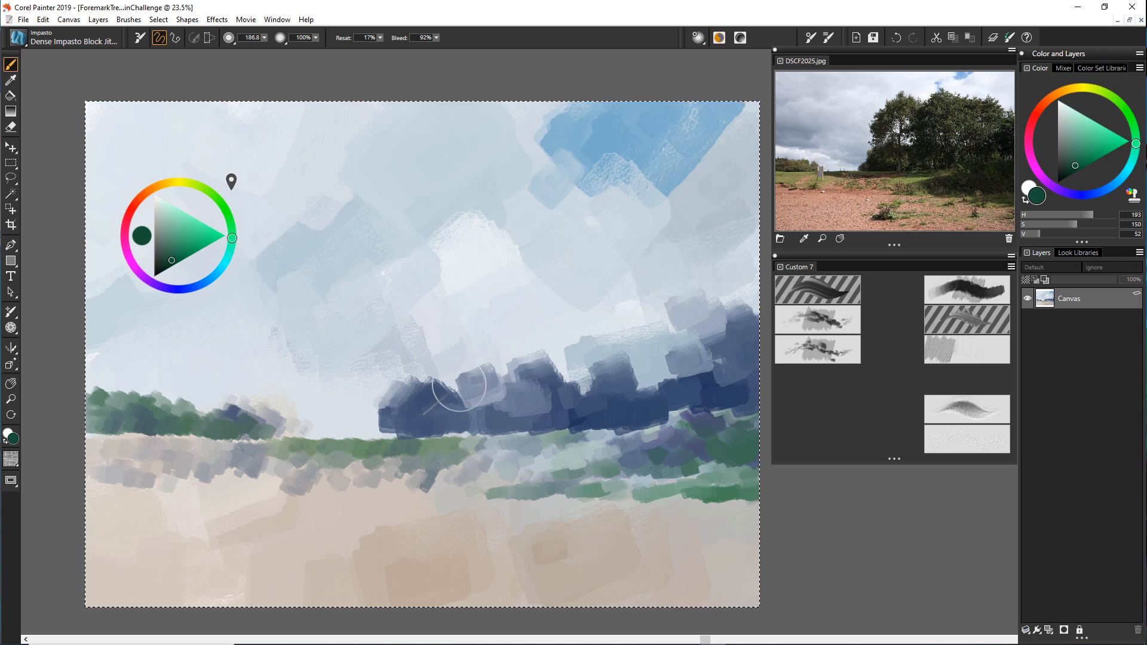
mouse_move(473, 393)
mouse_down()
mouse_move(508, 377)
mouse_move(512, 391)
mouse_move(422, 389)
mouse_move(443, 343)
mouse_up()
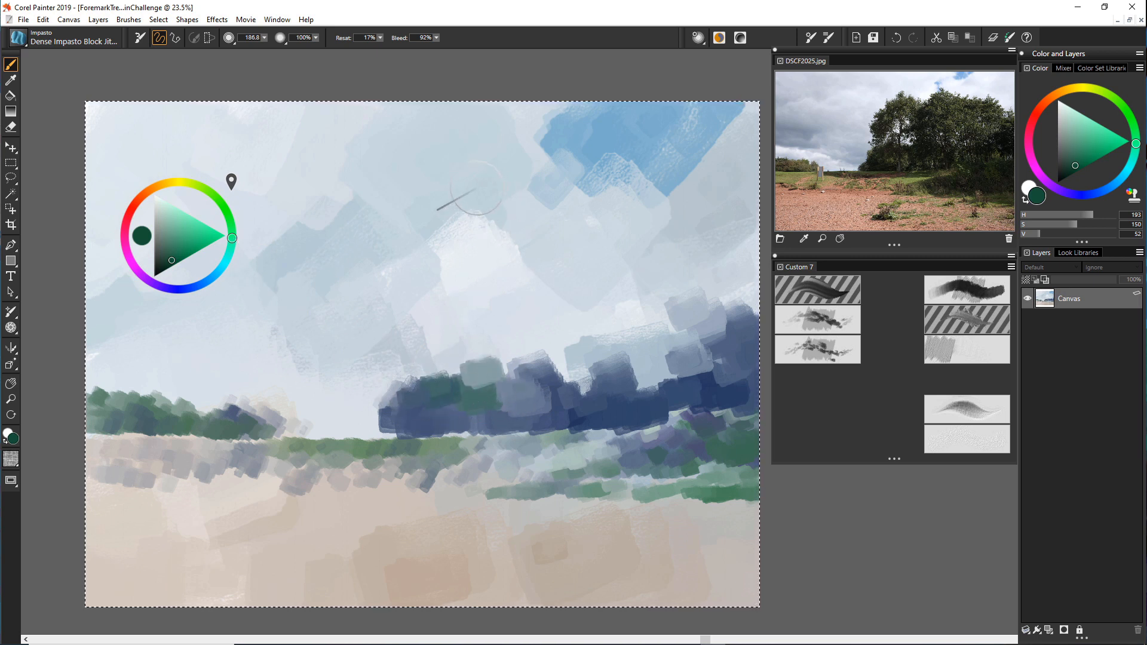
mouse_move(476, 188)
mouse_down()
mouse_move(512, 207)
mouse_move(508, 228)
mouse_move(474, 218)
mouse_move(454, 235)
mouse_move(473, 239)
mouse_move(481, 263)
mouse_move(443, 257)
mouse_move(454, 281)
mouse_up()
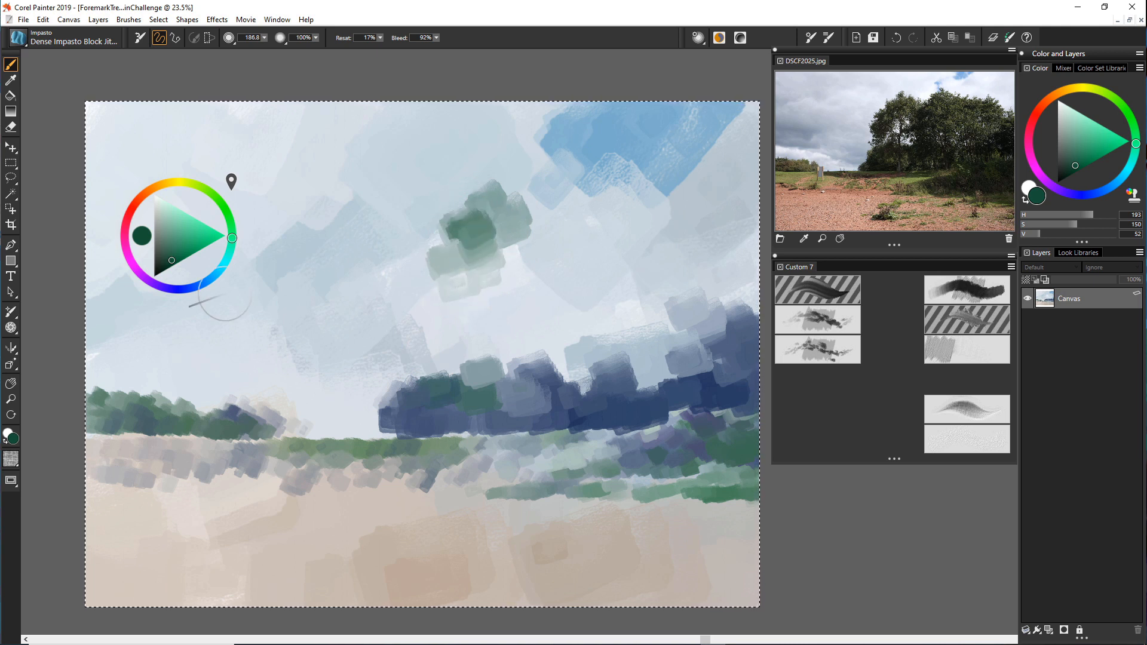
click(181, 290)
mouse_move(472, 238)
mouse_down()
mouse_move(468, 216)
mouse_move(452, 286)
mouse_move(445, 250)
mouse_move(460, 302)
mouse_move(444, 319)
mouse_move(460, 368)
mouse_move(463, 306)
mouse_move(467, 328)
mouse_move(477, 323)
mouse_move(434, 306)
mouse_move(441, 325)
mouse_move(452, 306)
mouse_move(478, 339)
mouse_up()
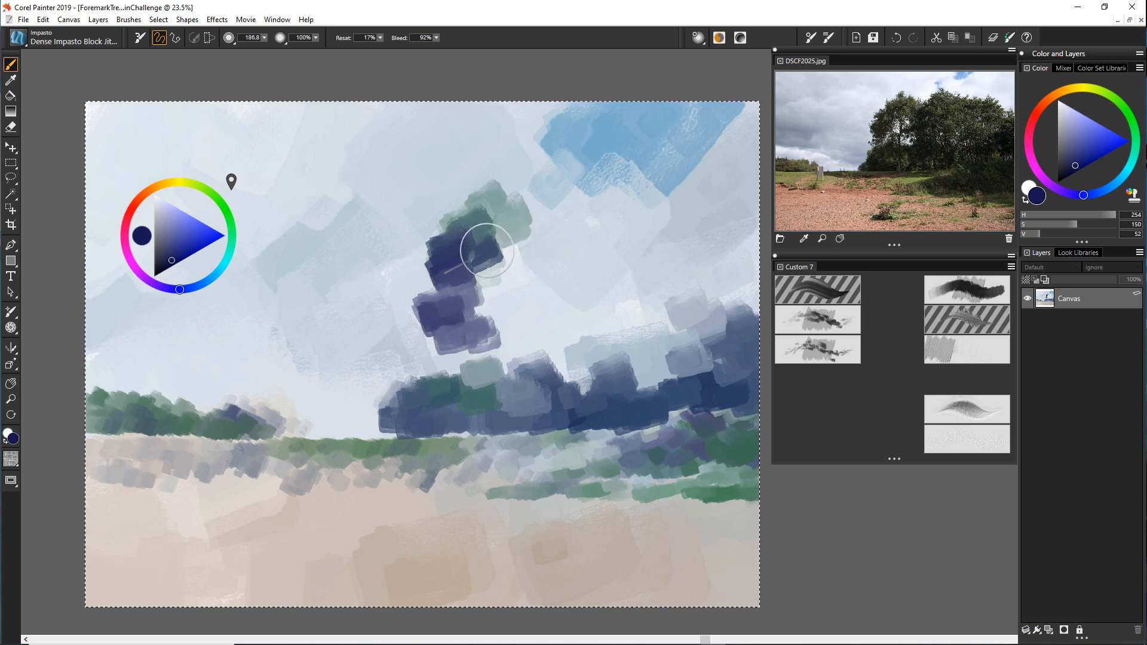
mouse_move(487, 250)
mouse_down()
mouse_move(520, 239)
mouse_move(445, 262)
mouse_up()
Switch to dark green and build up the left tree's foliage down to its base, plus the middle tree's crown.
click(232, 227)
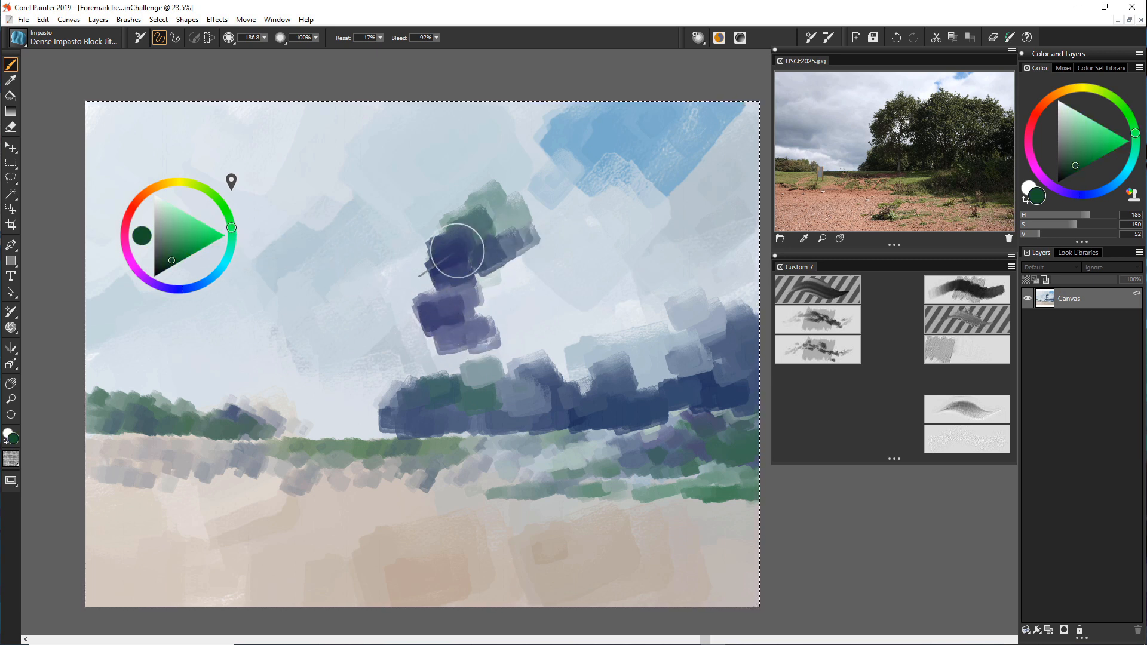
mouse_move(499, 230)
mouse_down()
mouse_move(524, 216)
mouse_move(542, 251)
mouse_move(513, 269)
mouse_move(522, 296)
mouse_move(541, 261)
mouse_move(537, 290)
mouse_move(558, 275)
mouse_move(538, 293)
mouse_up()
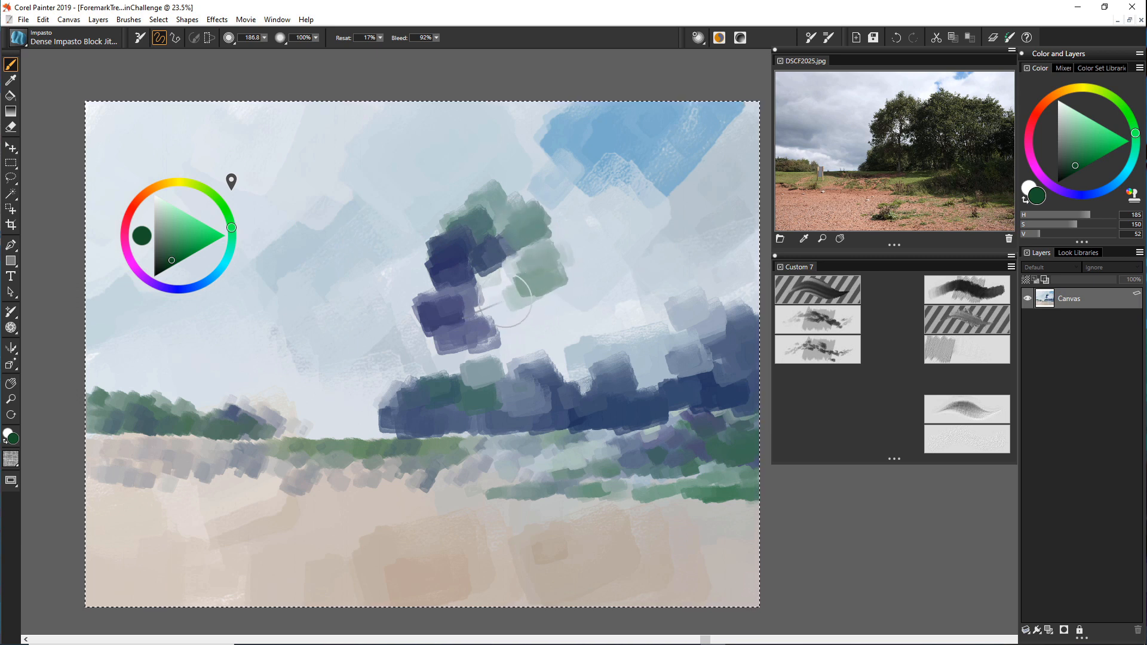
mouse_move(508, 329)
mouse_down()
mouse_move(516, 366)
mouse_move(525, 355)
mouse_move(493, 335)
mouse_move(514, 370)
mouse_move(511, 351)
mouse_move(556, 377)
mouse_move(563, 344)
mouse_move(587, 365)
mouse_move(579, 378)
mouse_move(607, 375)
mouse_move(501, 366)
mouse_move(467, 333)
mouse_move(472, 372)
mouse_move(484, 317)
mouse_move(478, 289)
mouse_up()
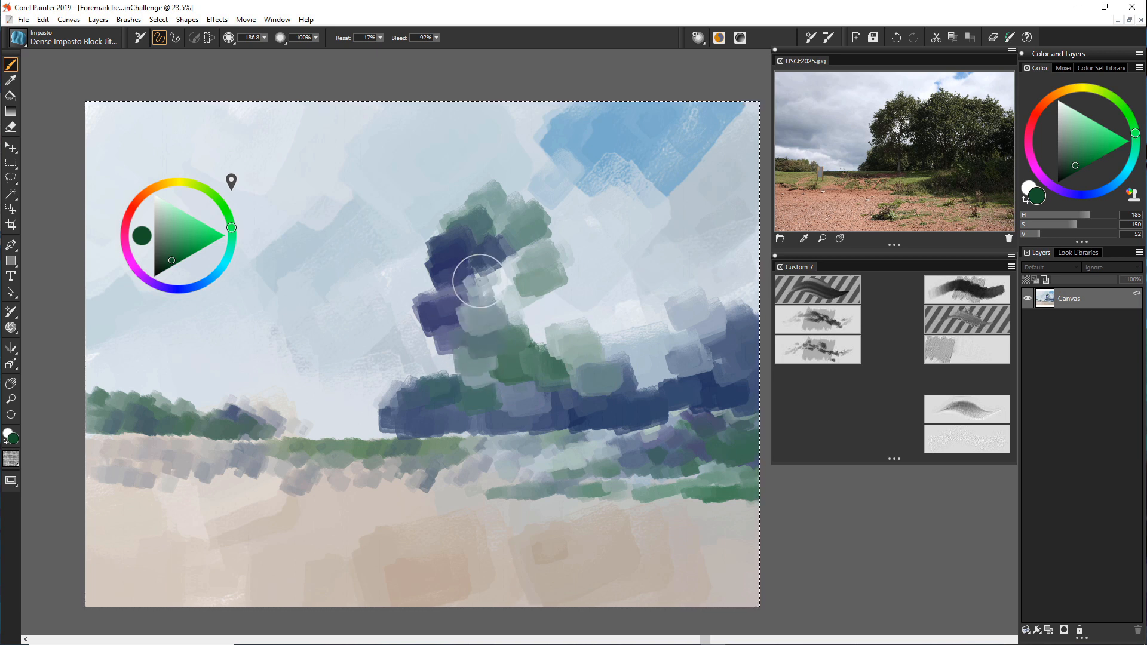
mouse_move(479, 283)
mouse_down()
mouse_move(415, 278)
mouse_move(460, 249)
mouse_up()
mouse_move(589, 177)
mouse_down()
mouse_move(610, 187)
mouse_move(616, 213)
mouse_move(624, 203)
mouse_move(639, 224)
mouse_move(577, 219)
mouse_move(590, 257)
mouse_move(565, 269)
mouse_move(586, 271)
mouse_move(563, 293)
mouse_up()
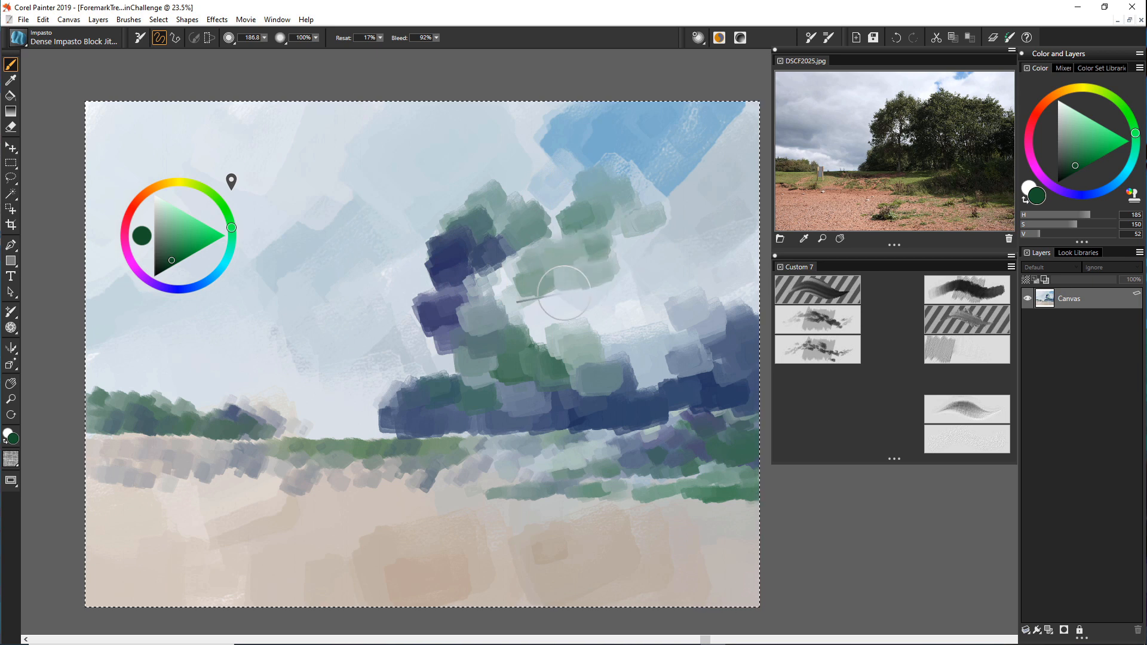
Fill the middle tree's body with dark blue and extend the blue mass up the right-hand tree.
click(194, 287)
mouse_move(587, 254)
mouse_down()
mouse_move(566, 272)
mouse_move(553, 259)
mouse_move(551, 274)
mouse_move(585, 296)
mouse_move(583, 283)
mouse_move(569, 302)
mouse_move(575, 324)
mouse_move(598, 296)
mouse_move(604, 344)
mouse_move(585, 319)
mouse_move(582, 336)
mouse_move(616, 351)
mouse_move(595, 377)
mouse_move(576, 380)
mouse_move(600, 368)
mouse_move(576, 379)
mouse_move(567, 349)
mouse_move(549, 367)
mouse_up()
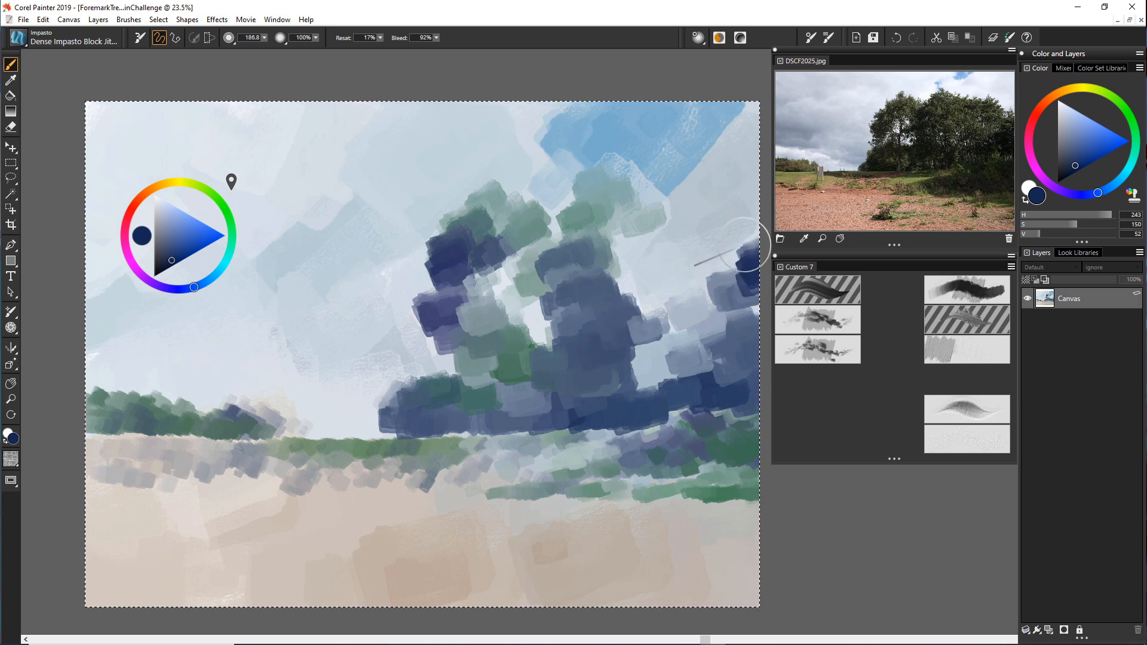
mouse_move(746, 296)
mouse_down()
mouse_move(715, 283)
mouse_move(708, 325)
mouse_move(681, 293)
mouse_move(723, 299)
mouse_up()
mouse_move(732, 342)
mouse_down()
mouse_move(683, 315)
mouse_move(673, 347)
mouse_move(692, 362)
mouse_move(651, 374)
mouse_up()
Change to a dark bluish green and paint foliage over the crown and inner side of the right-hand tree.
click(225, 254)
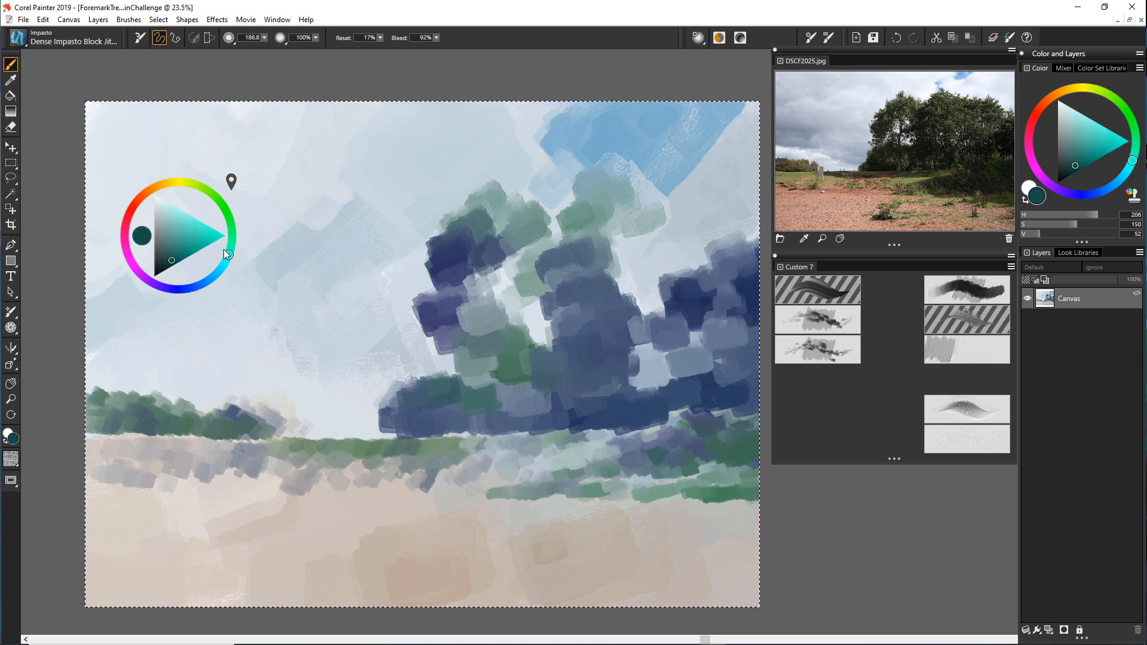
click(232, 235)
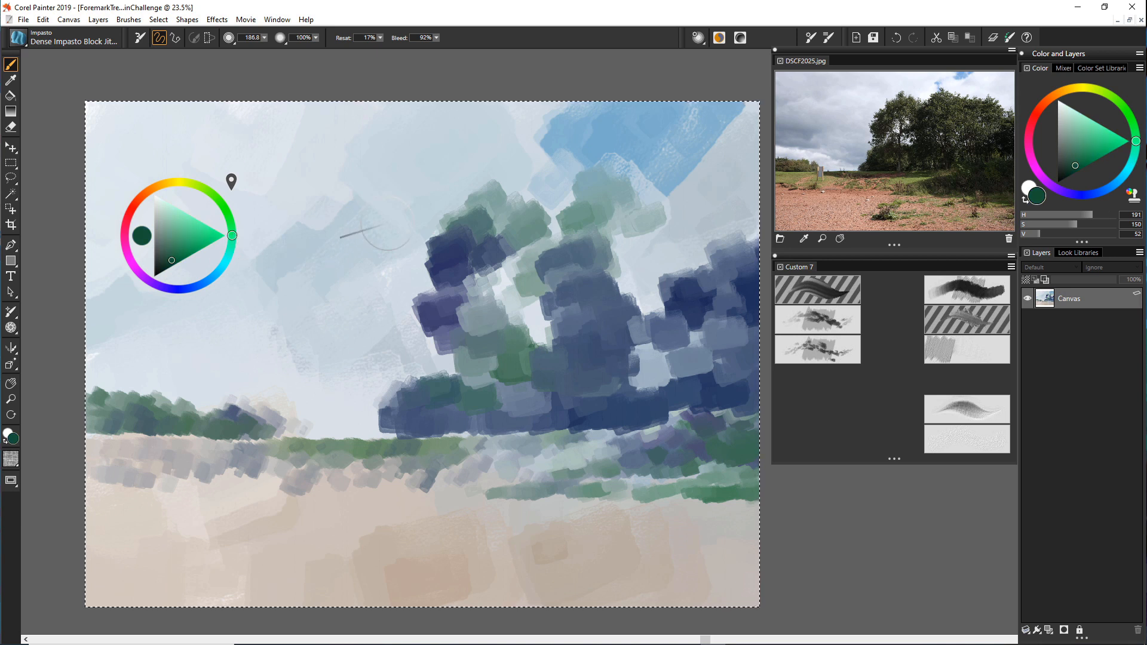
mouse_move(660, 221)
mouse_down()
mouse_move(643, 189)
mouse_move(658, 218)
mouse_move(697, 195)
mouse_move(698, 222)
mouse_move(654, 202)
mouse_move(711, 244)
mouse_move(709, 269)
mouse_move(671, 245)
mouse_move(641, 294)
mouse_move(693, 280)
mouse_move(700, 256)
mouse_move(683, 315)
mouse_move(634, 333)
mouse_up()
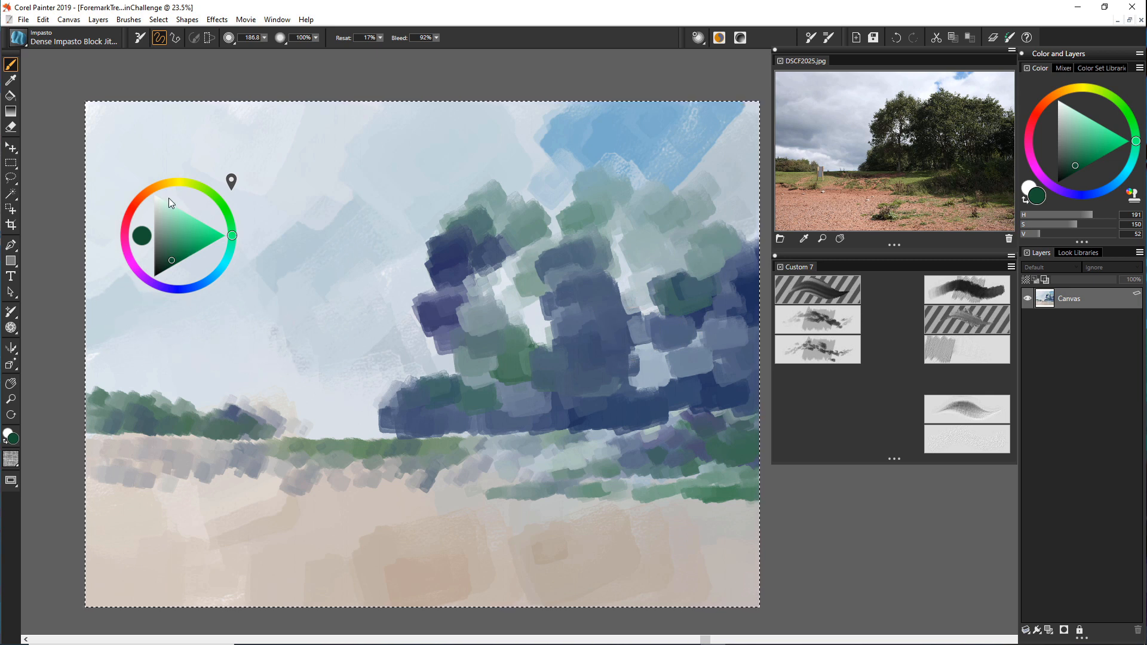
Choose a dark brown and paint a band of blocky earth strokes across the ground below the horizon.
click(153, 188)
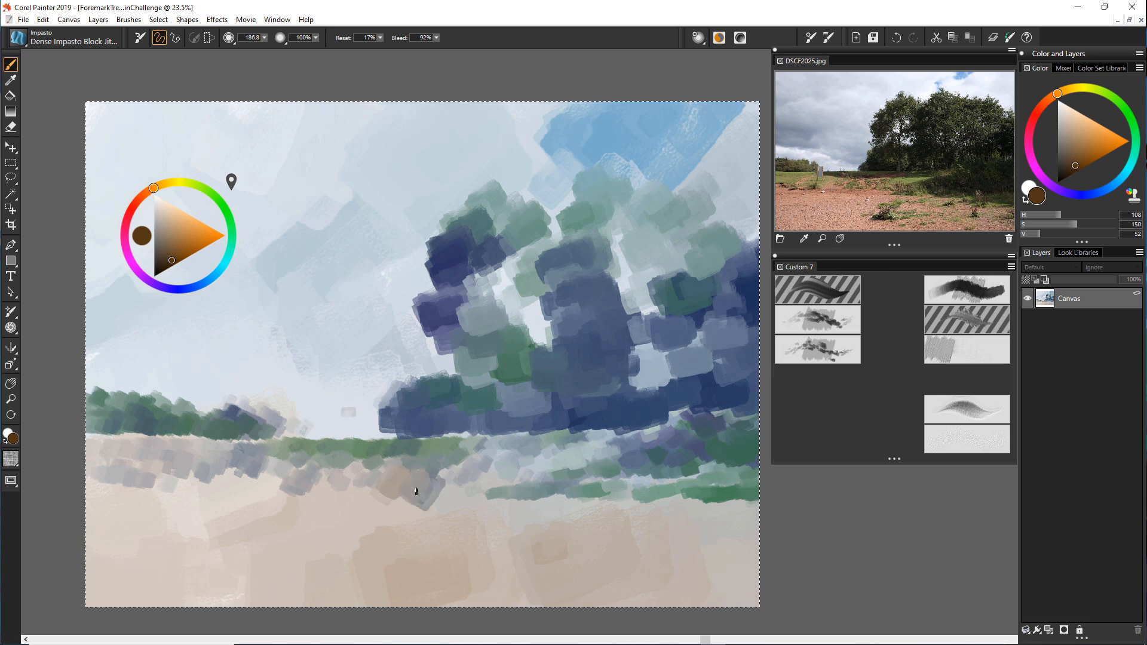
mouse_move(388, 487)
mouse_down()
mouse_move(358, 508)
mouse_move(191, 508)
mouse_move(233, 486)
mouse_move(272, 487)
mouse_move(86, 514)
mouse_move(182, 535)
mouse_move(325, 535)
mouse_move(415, 517)
mouse_move(651, 536)
mouse_move(576, 549)
mouse_move(198, 543)
mouse_move(452, 526)
mouse_move(374, 499)
mouse_move(333, 530)
mouse_move(270, 544)
mouse_move(297, 519)
mouse_move(430, 516)
mouse_up()
mouse_move(527, 526)
mouse_down()
mouse_move(568, 504)
mouse_move(587, 556)
mouse_move(683, 578)
mouse_up()
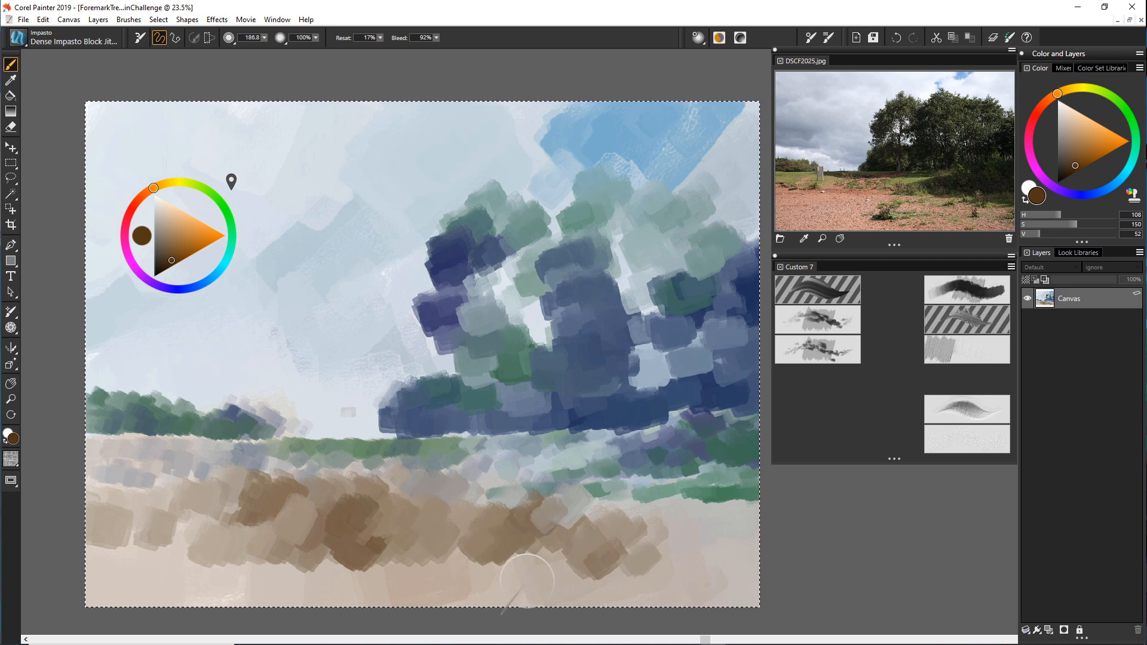
mouse_move(508, 567)
mouse_down()
mouse_move(309, 561)
mouse_move(372, 542)
mouse_move(443, 571)
mouse_up()
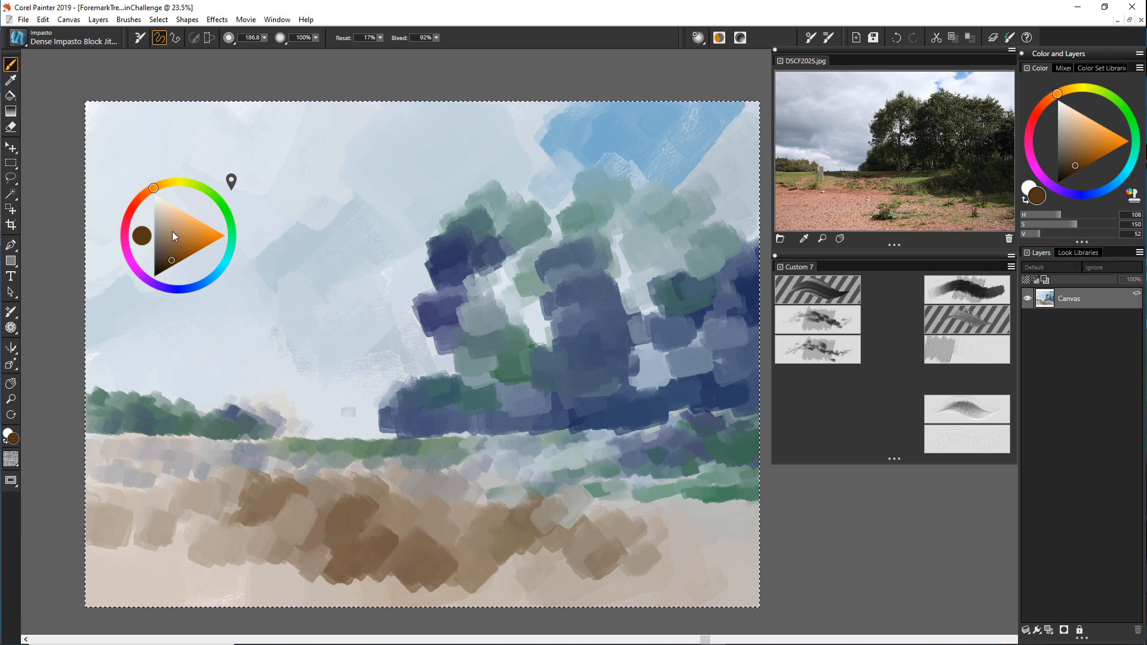
Pick a light orange and lay warm strokes over the lower-left foreground, the central ground and the earth below the right bushes.
click(188, 227)
mouse_move(296, 561)
mouse_down()
mouse_move(350, 548)
mouse_move(402, 555)
mouse_up()
mouse_move(165, 547)
mouse_down()
mouse_move(154, 547)
mouse_move(187, 541)
mouse_up()
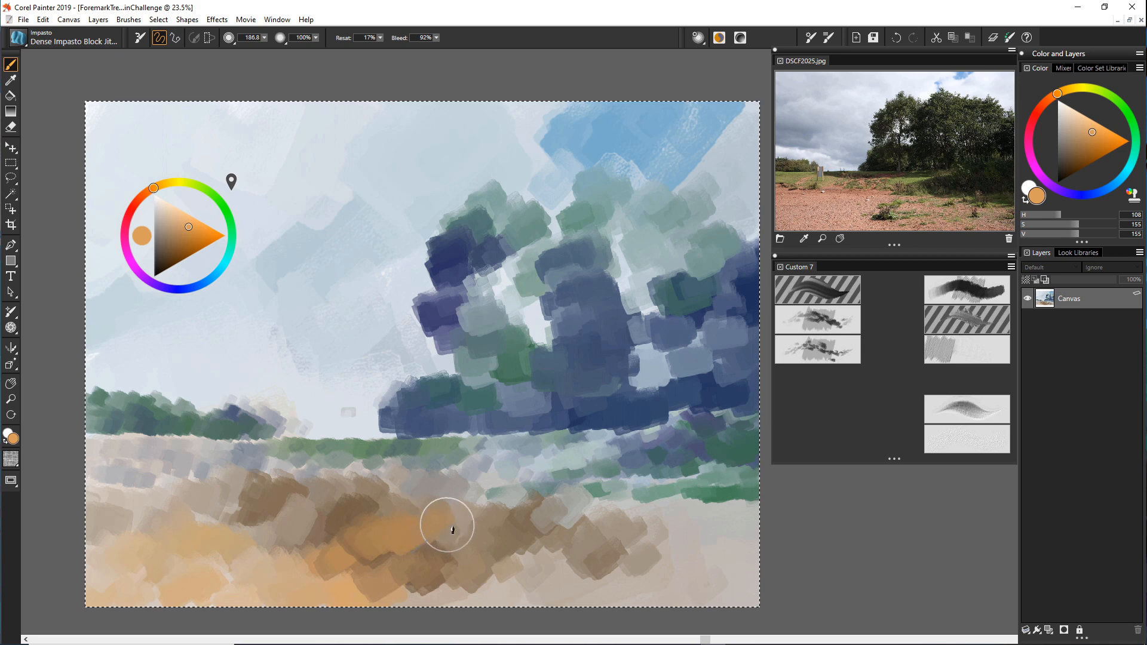
mouse_move(527, 535)
mouse_down()
mouse_move(608, 521)
mouse_move(639, 534)
mouse_move(660, 525)
mouse_move(649, 515)
mouse_move(678, 507)
mouse_up()
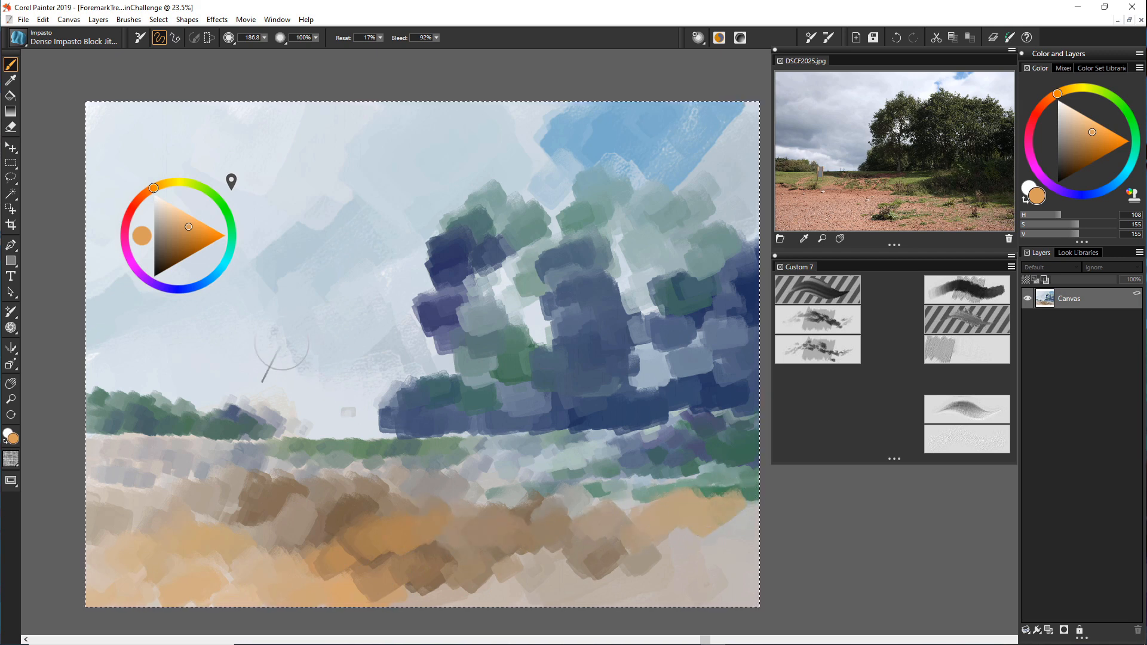
Return to a muted dark brown and shade the ground below the right bushes, the centre and the bottom foreground.
drag(178, 248, 167, 260)
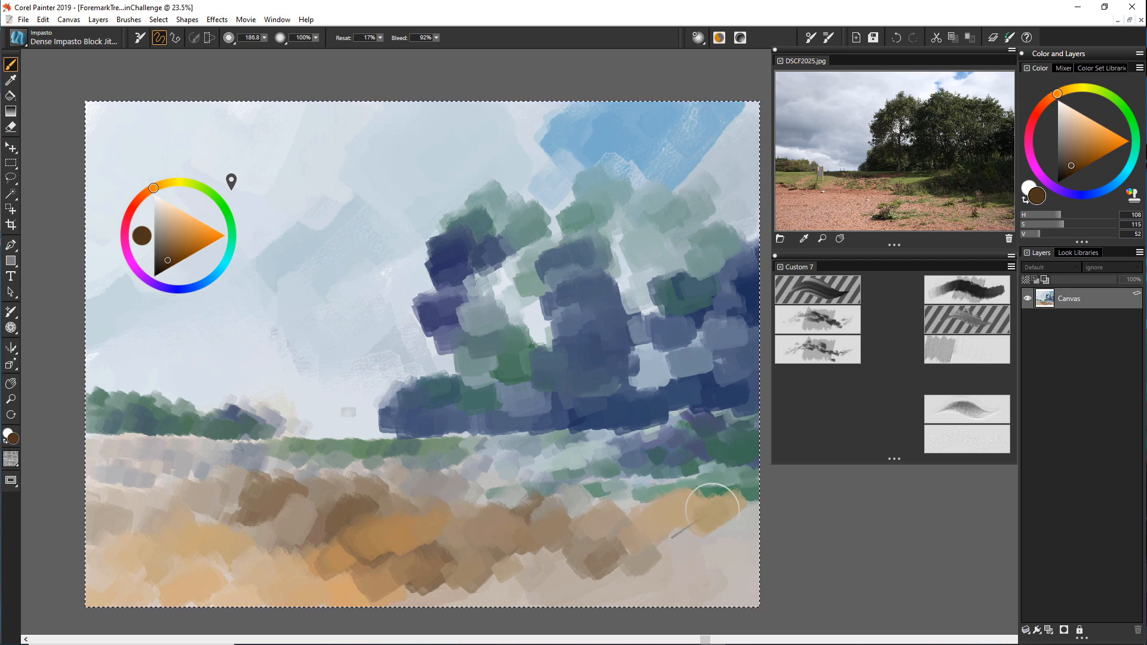
mouse_move(722, 504)
mouse_down()
mouse_move(651, 503)
mouse_move(720, 489)
mouse_up()
drag(618, 514, 529, 516)
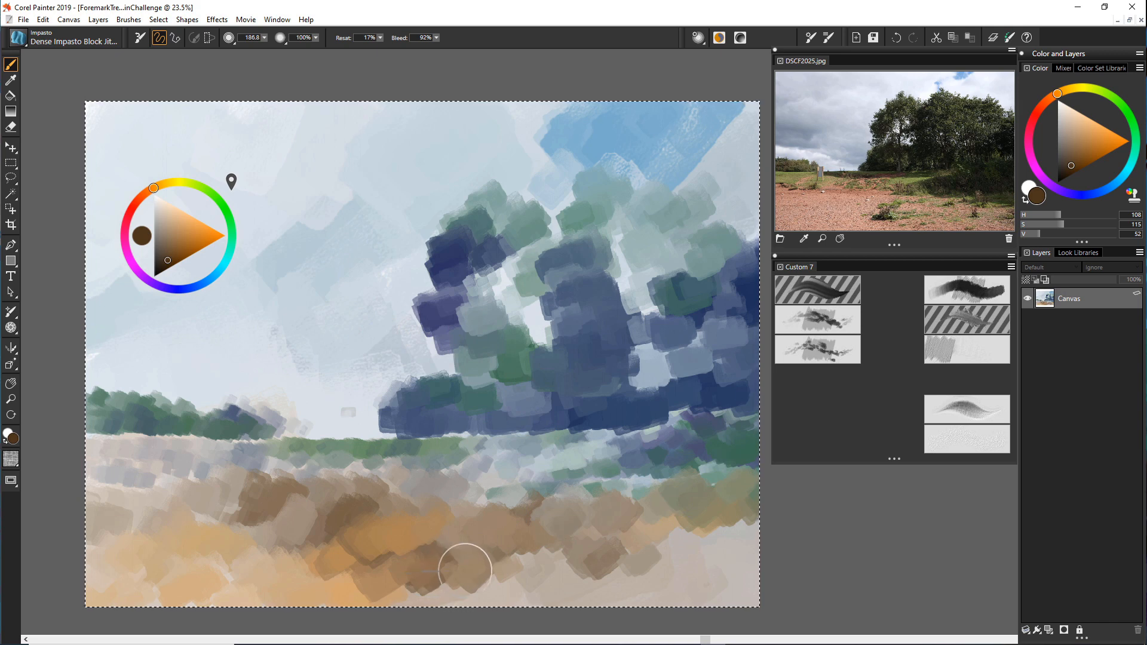
mouse_move(466, 570)
mouse_down()
mouse_move(484, 587)
mouse_move(546, 587)
mouse_move(480, 577)
mouse_move(499, 572)
mouse_move(443, 592)
mouse_up()
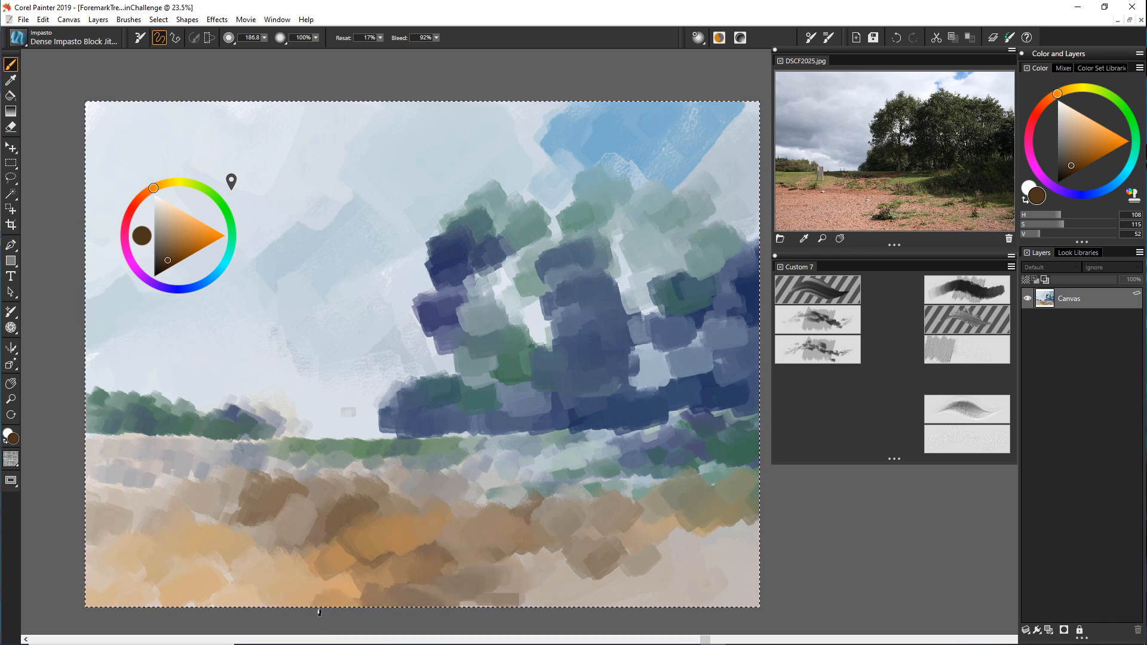
mouse_move(589, 561)
mouse_down()
mouse_move(543, 562)
mouse_move(507, 595)
mouse_up()
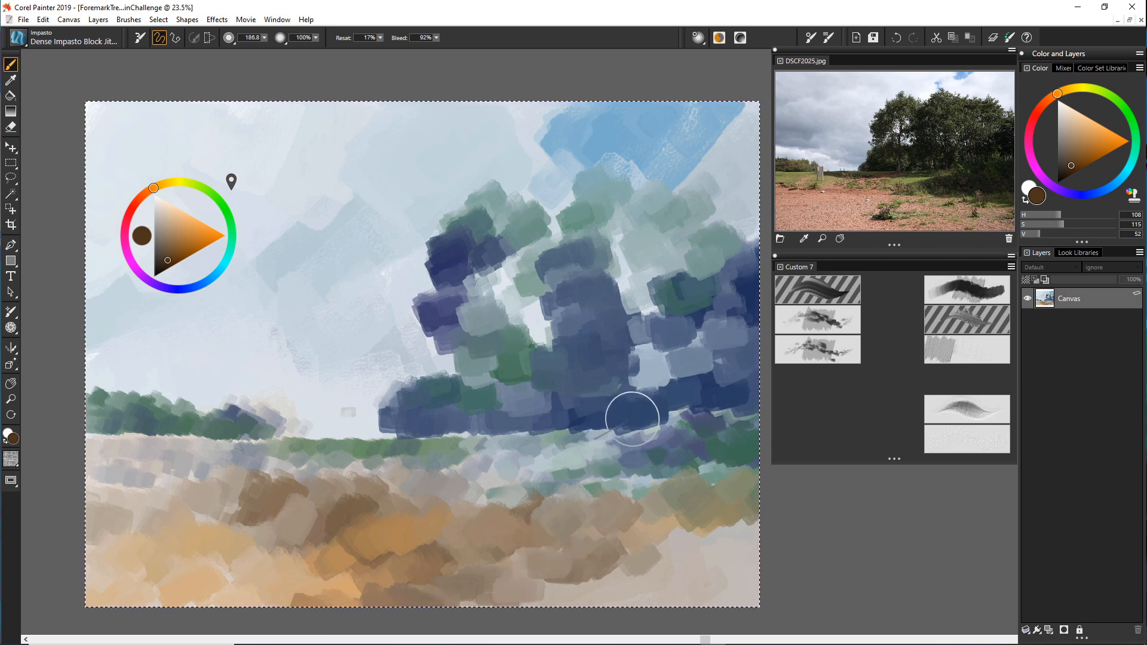
Paint over the right-hand bushes with blue sampled from the tree base, and add pale blue highlights above them.
alt+click(631, 421)
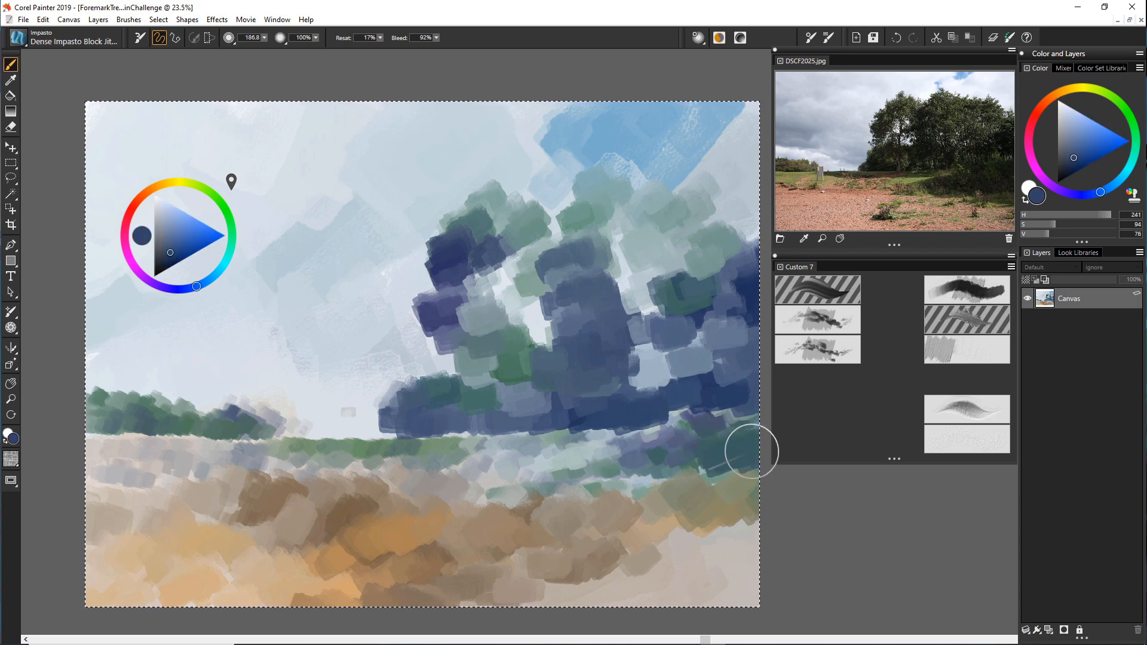
mouse_move(734, 467)
mouse_down()
mouse_move(683, 453)
mouse_move(730, 428)
mouse_move(630, 466)
mouse_move(615, 459)
mouse_move(635, 446)
mouse_move(558, 470)
mouse_move(603, 460)
mouse_move(509, 460)
mouse_up()
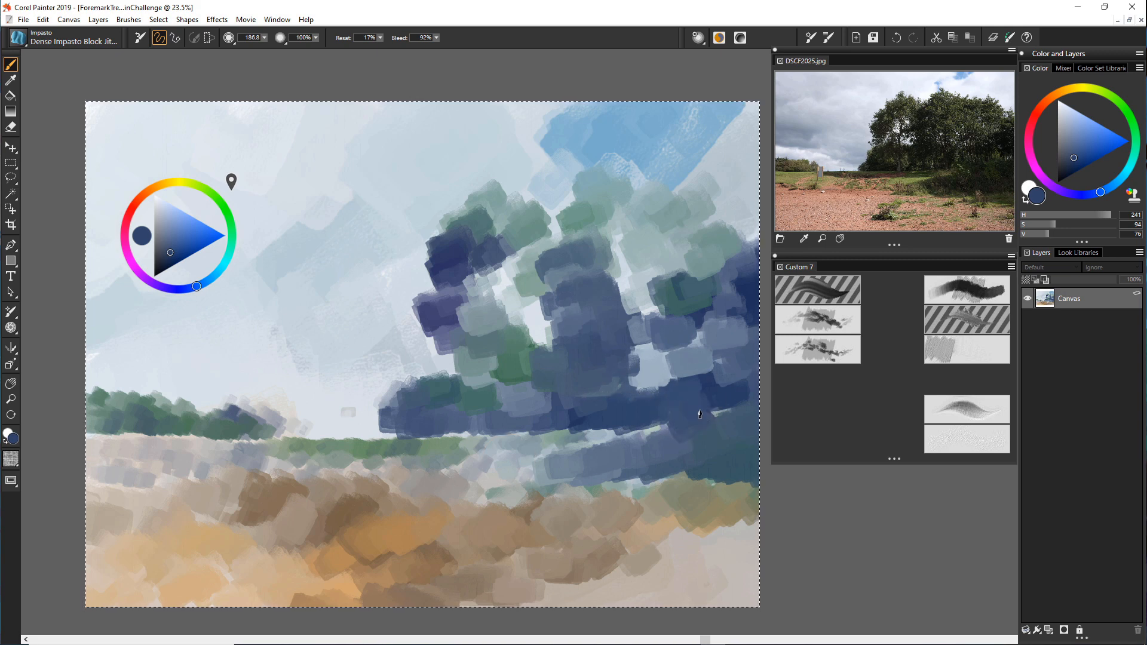
click(160, 205)
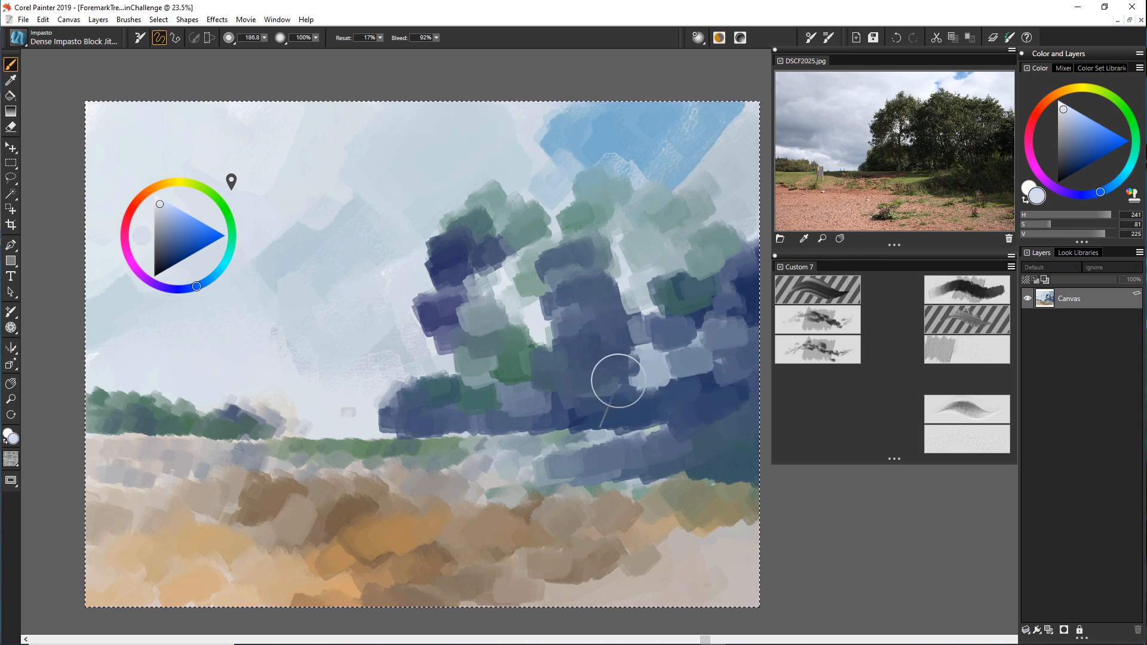
mouse_move(695, 466)
mouse_down()
mouse_move(693, 418)
mouse_move(708, 404)
mouse_move(687, 382)
mouse_move(743, 415)
mouse_move(687, 389)
mouse_move(645, 438)
mouse_move(679, 418)
mouse_move(721, 429)
mouse_up()
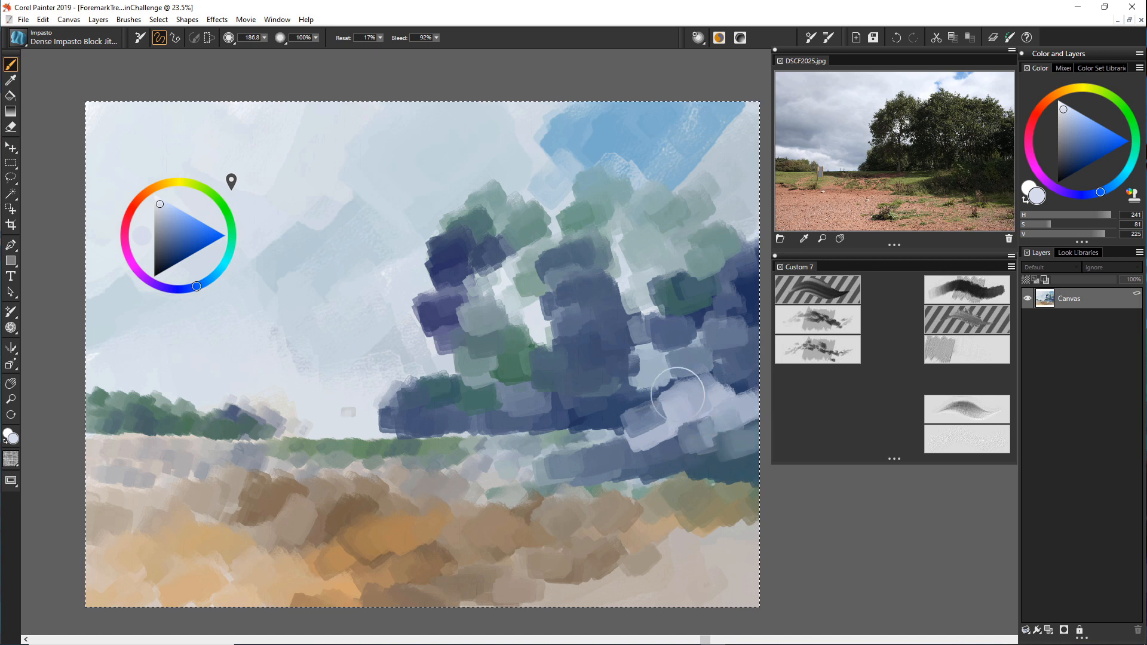
Mix a soft light green and dab highlights over the pale blue patches at the base of the right-hand tree.
click(210, 202)
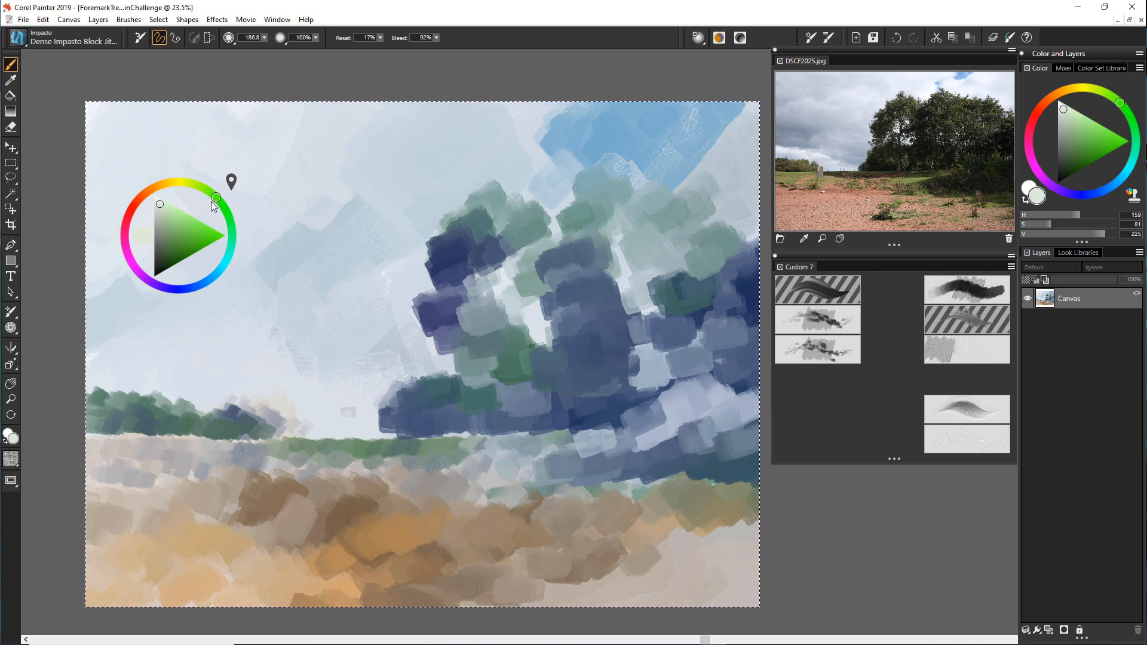
mouse_move(170, 208)
mouse_down()
mouse_move(163, 227)
mouse_move(172, 225)
mouse_up()
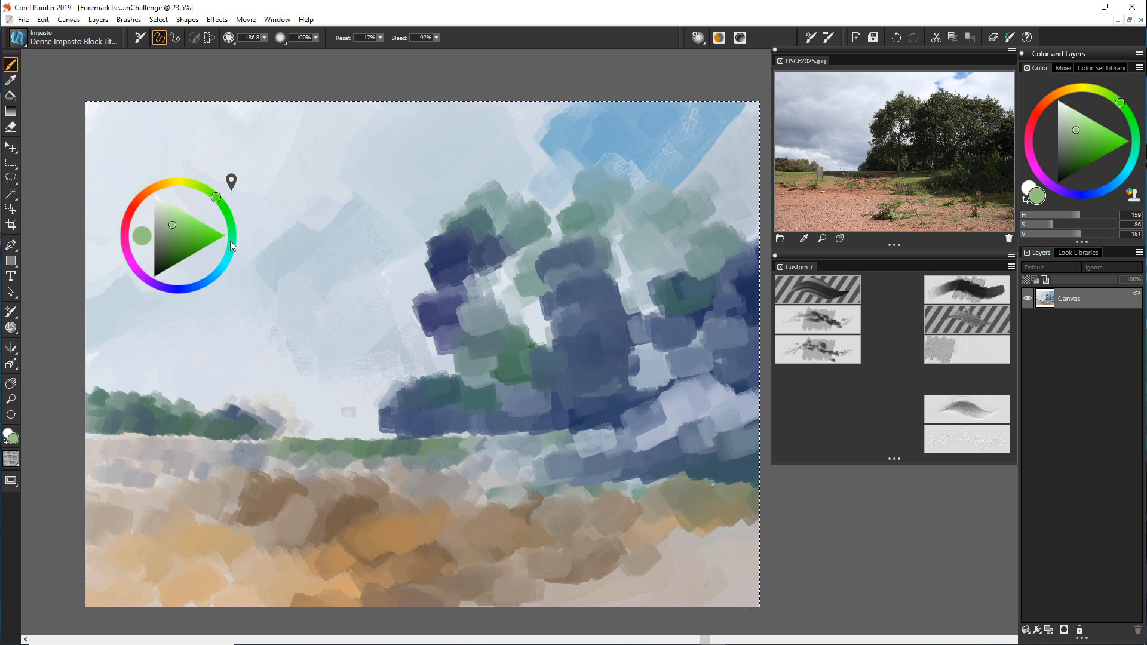
mouse_move(706, 393)
mouse_down()
mouse_move(735, 418)
mouse_move(705, 445)
mouse_move(681, 397)
mouse_move(675, 412)
mouse_up()
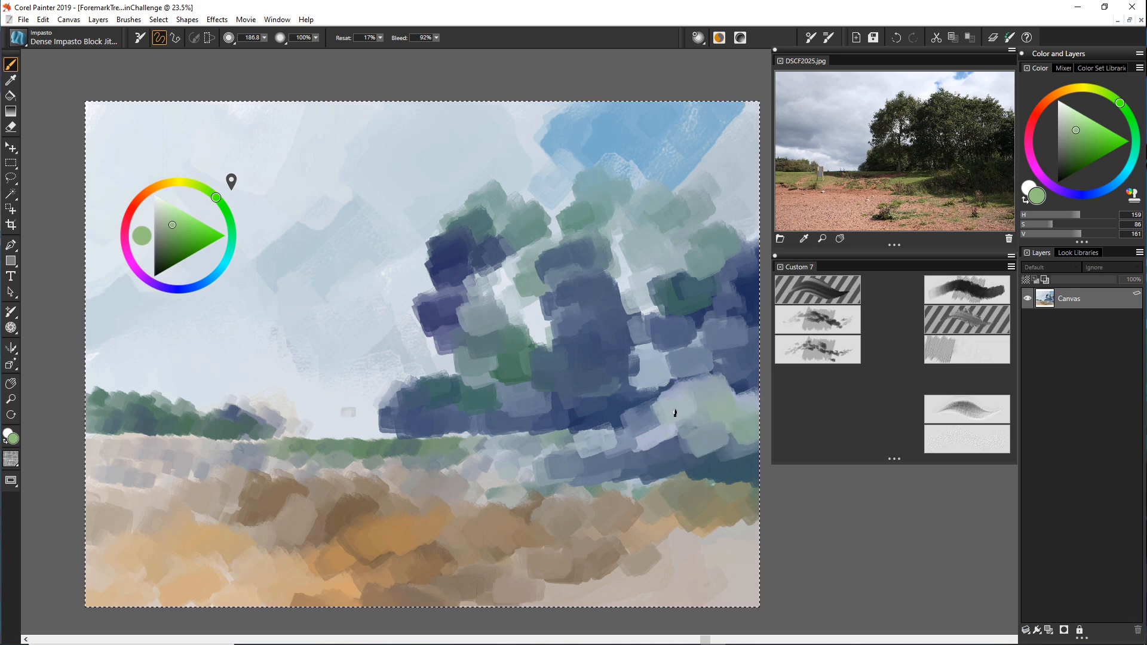
Extend the light green highlights over the right-hand bushes, reducing the brush size to about 130 for the upper edge.
mouse_move(601, 450)
mouse_down()
mouse_move(650, 435)
mouse_move(654, 420)
mouse_move(671, 449)
mouse_move(722, 415)
mouse_up()
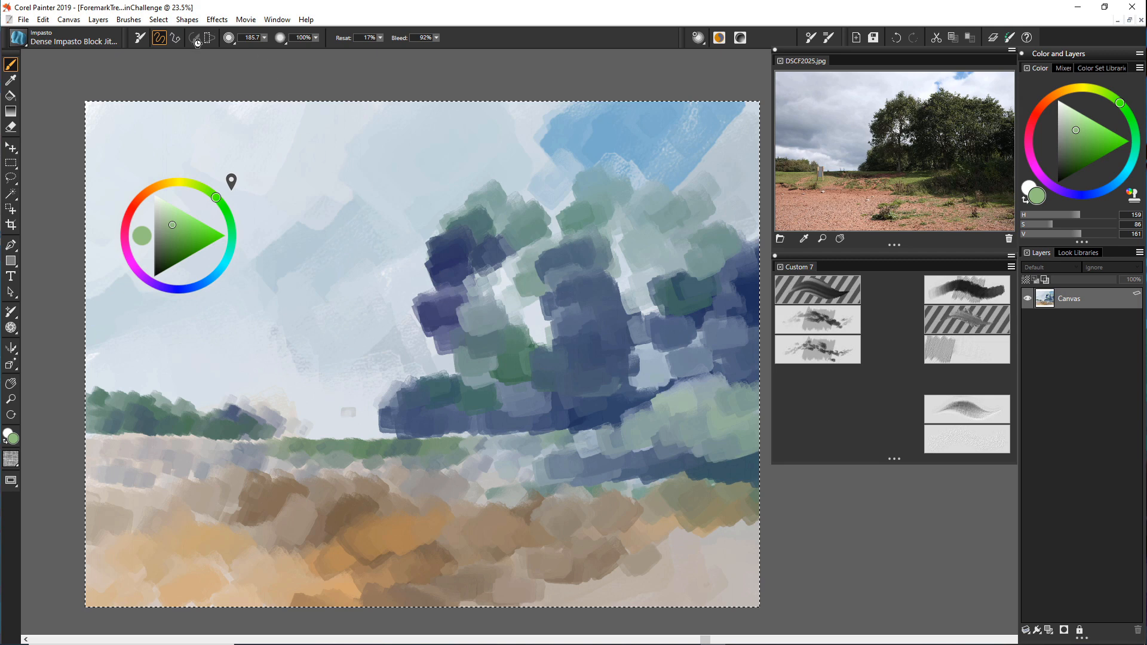
drag(256, 43, 292, 51)
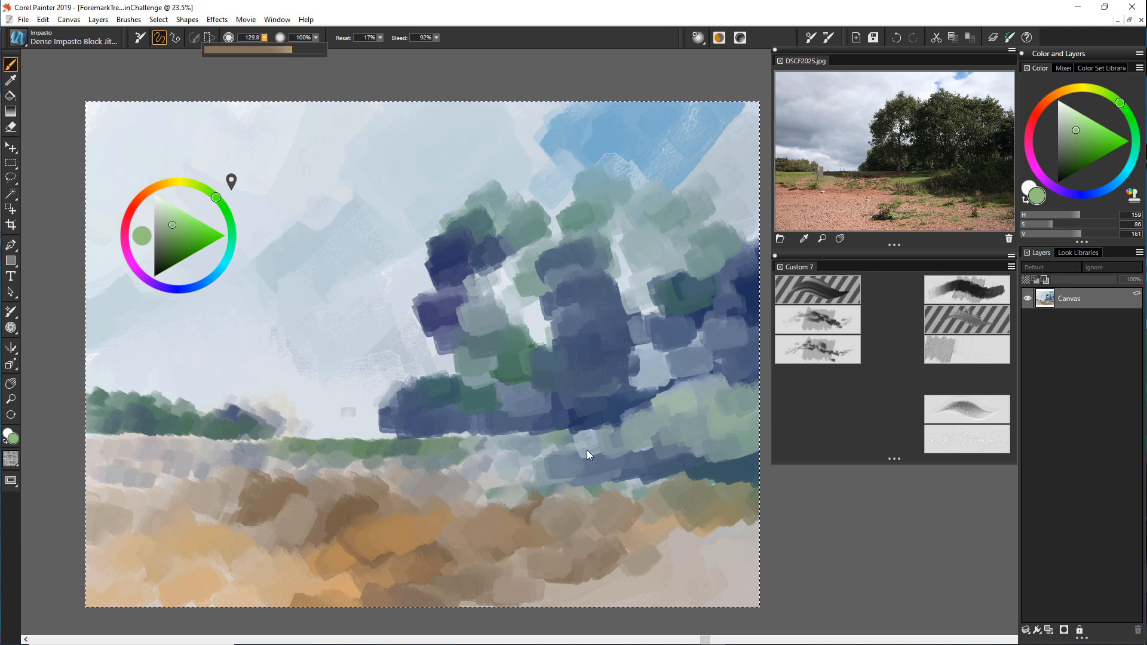
click(627, 412)
mouse_move(635, 410)
mouse_down()
mouse_move(635, 398)
mouse_move(656, 405)
mouse_move(657, 389)
mouse_up()
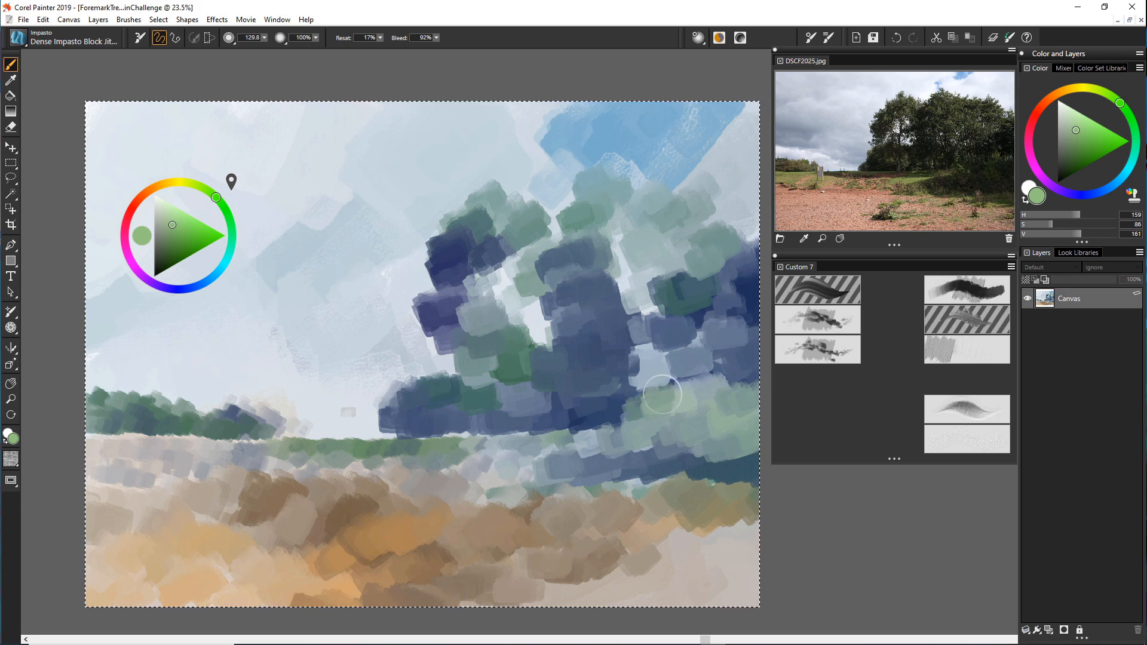
Reduce the brush size to 40.7 and dab light green, plus a paler green, on the bushes and the grass below the trees.
click(264, 38)
drag(282, 48, 271, 49)
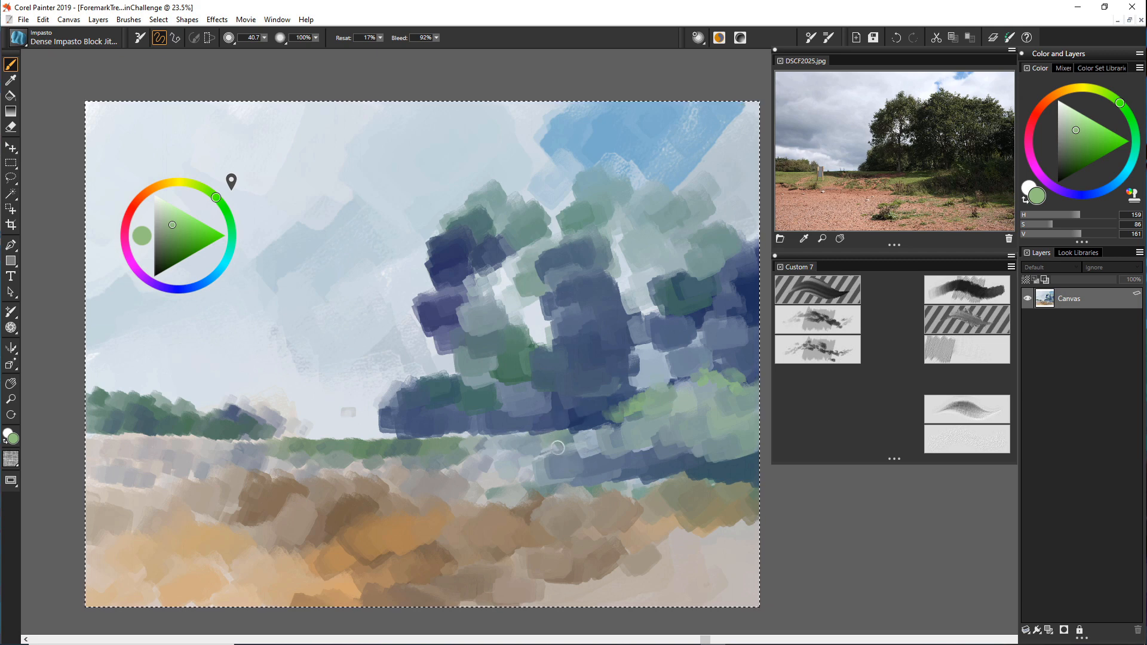
drag(548, 450, 538, 443)
drag(174, 226, 166, 212)
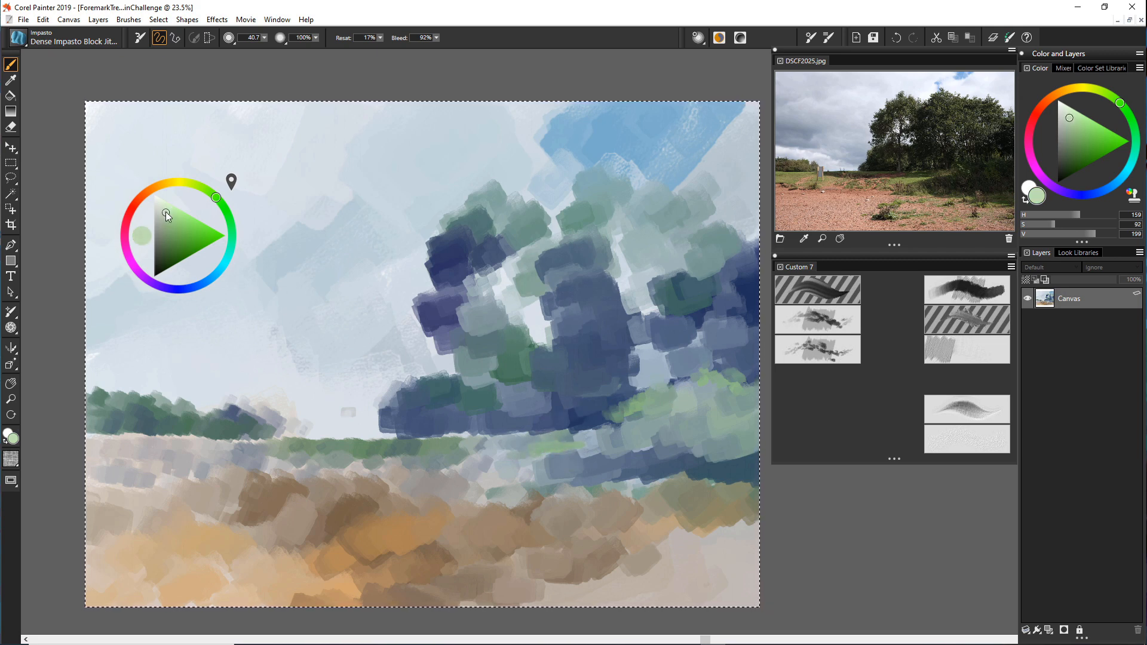
drag(548, 449, 515, 448)
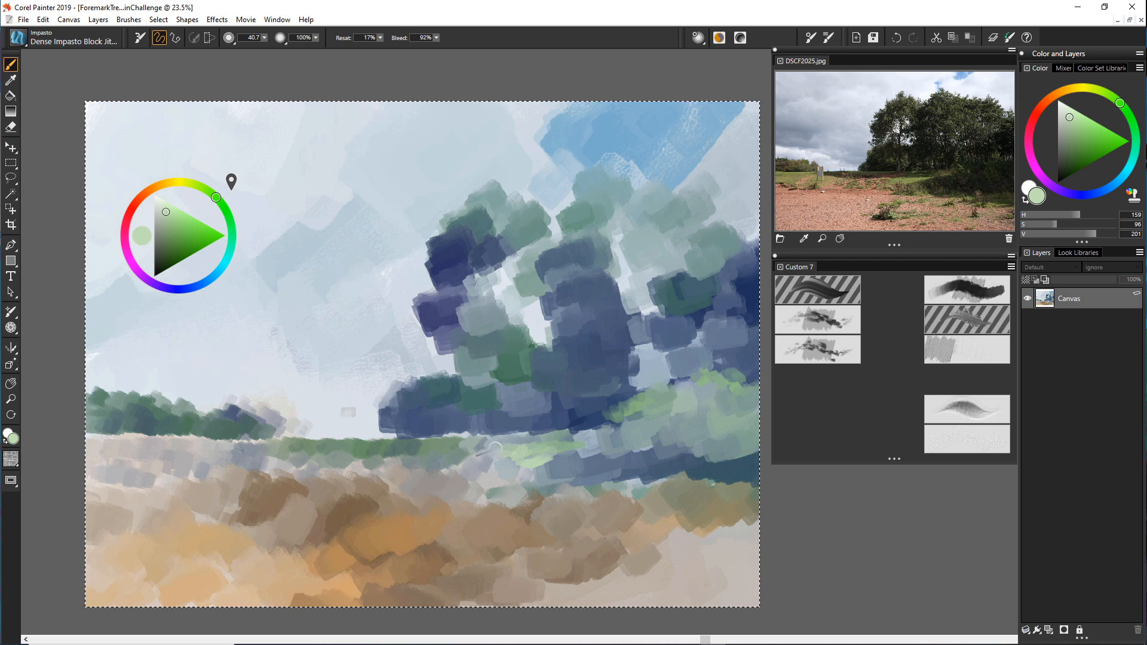
drag(517, 467, 542, 455)
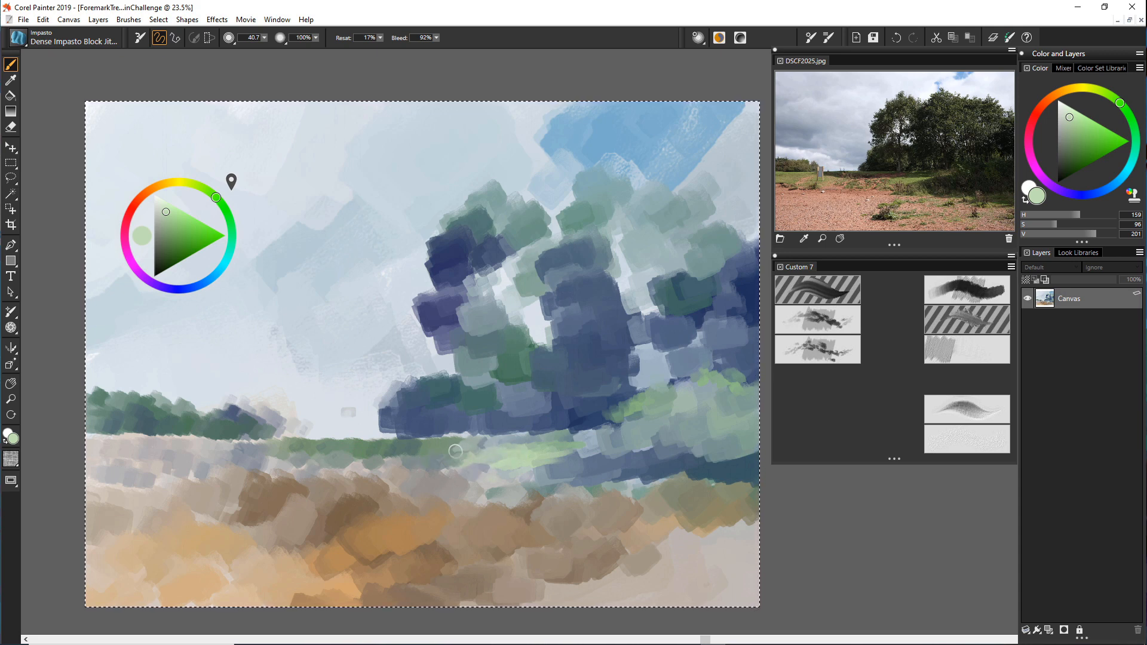
Lay pale green strokes along the grass strip below the horizon, from the far left to the base of the trees.
mouse_move(234, 445)
mouse_down()
mouse_move(258, 453)
mouse_move(206, 440)
mouse_move(212, 450)
mouse_move(149, 448)
mouse_move(226, 456)
mouse_up()
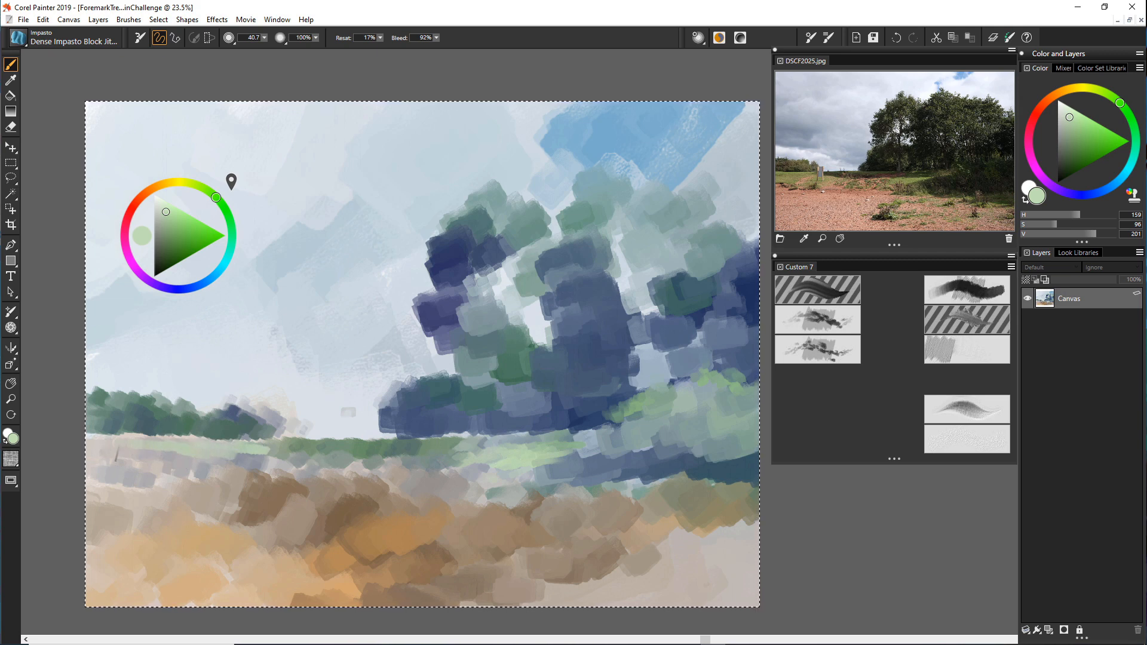
drag(144, 451, 168, 454)
drag(267, 449, 326, 452)
drag(147, 456, 129, 461)
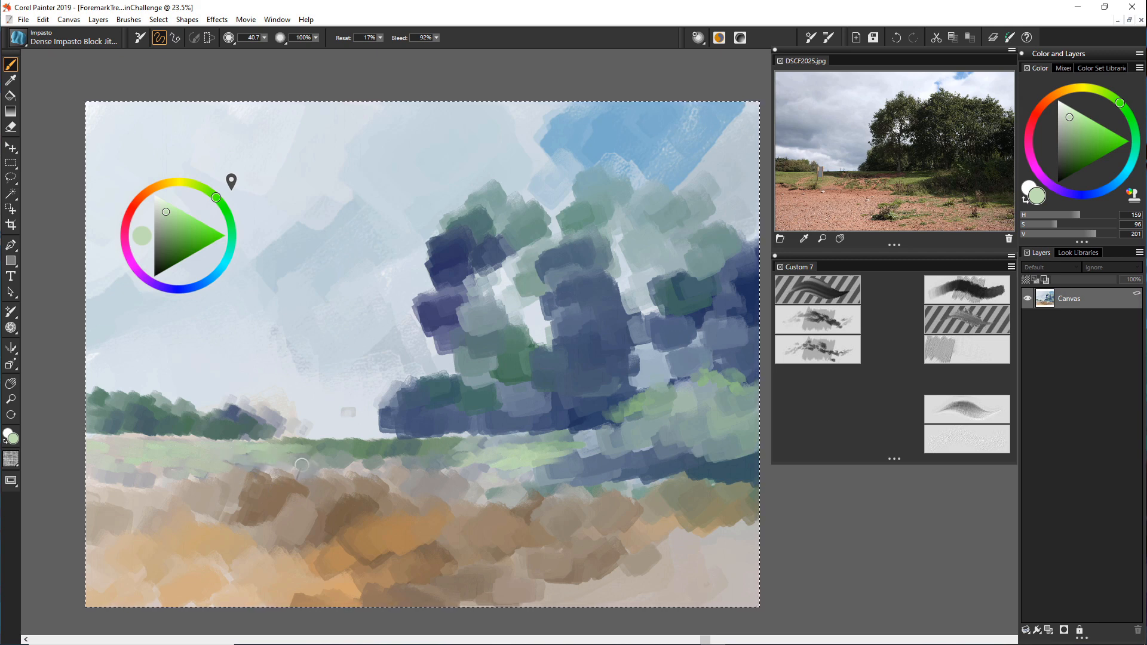
drag(291, 463, 358, 466)
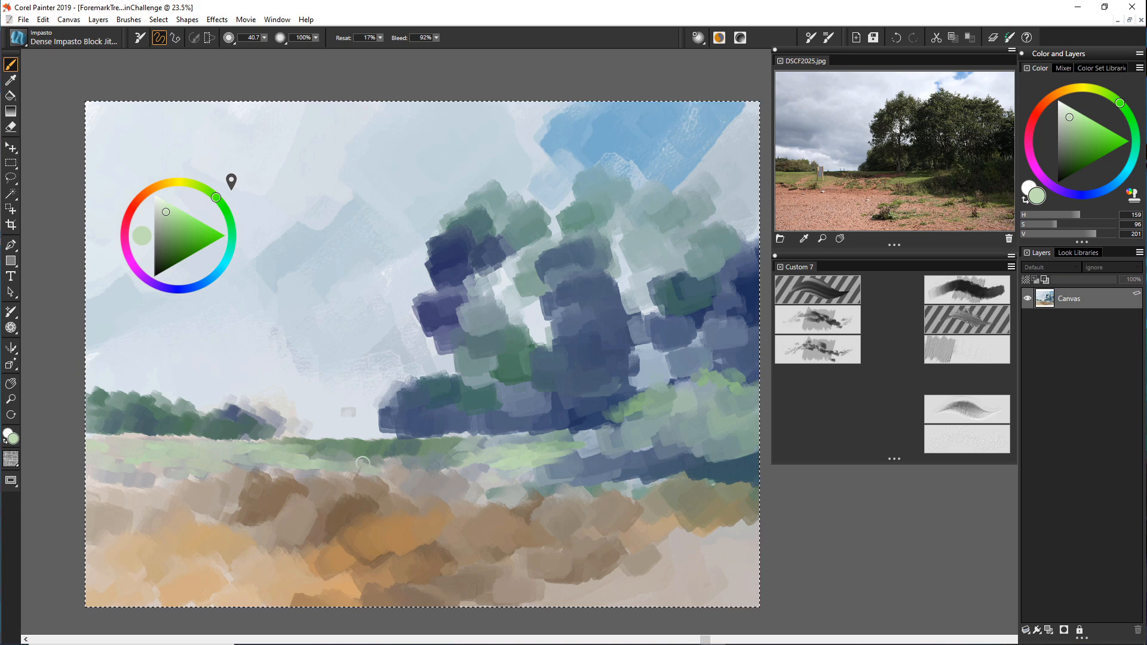
drag(427, 468, 493, 470)
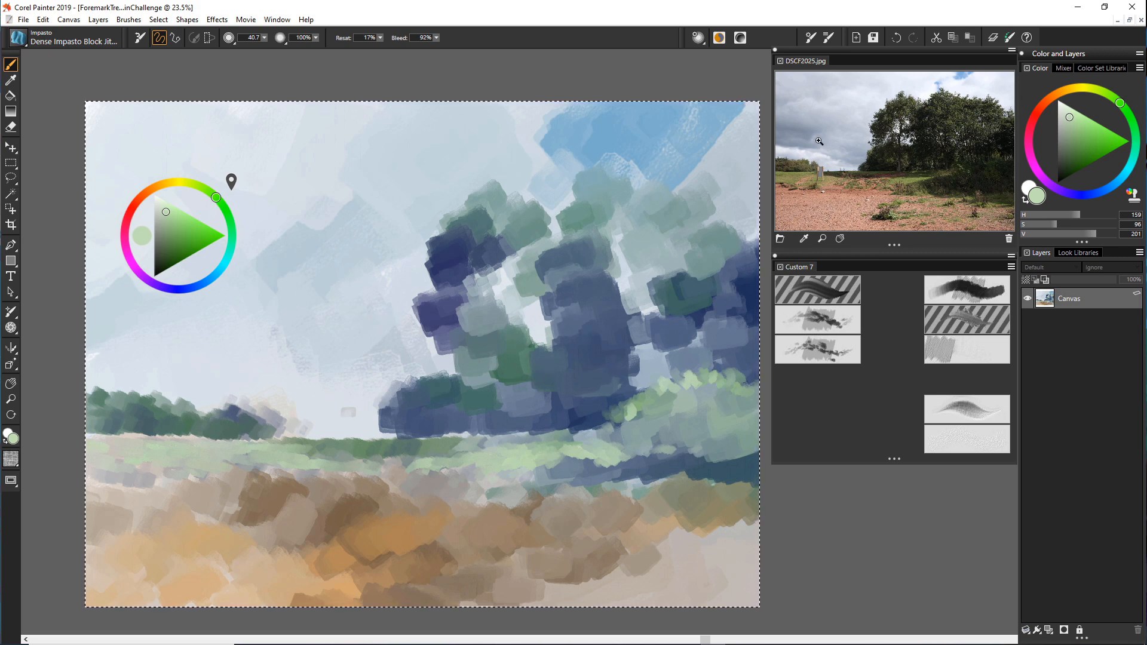
Pick a pale cyan, enlarge the brush to 143.3 and paint soft cloud strokes into the upper-right sky.
click(225, 261)
drag(159, 210, 159, 207)
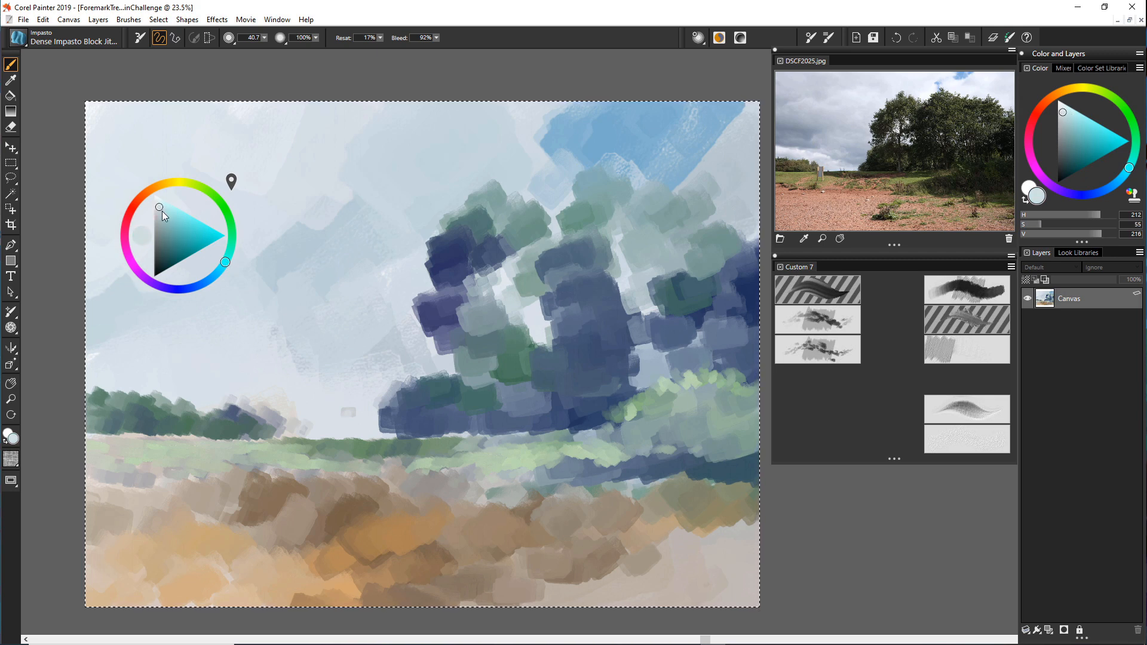
click(264, 37)
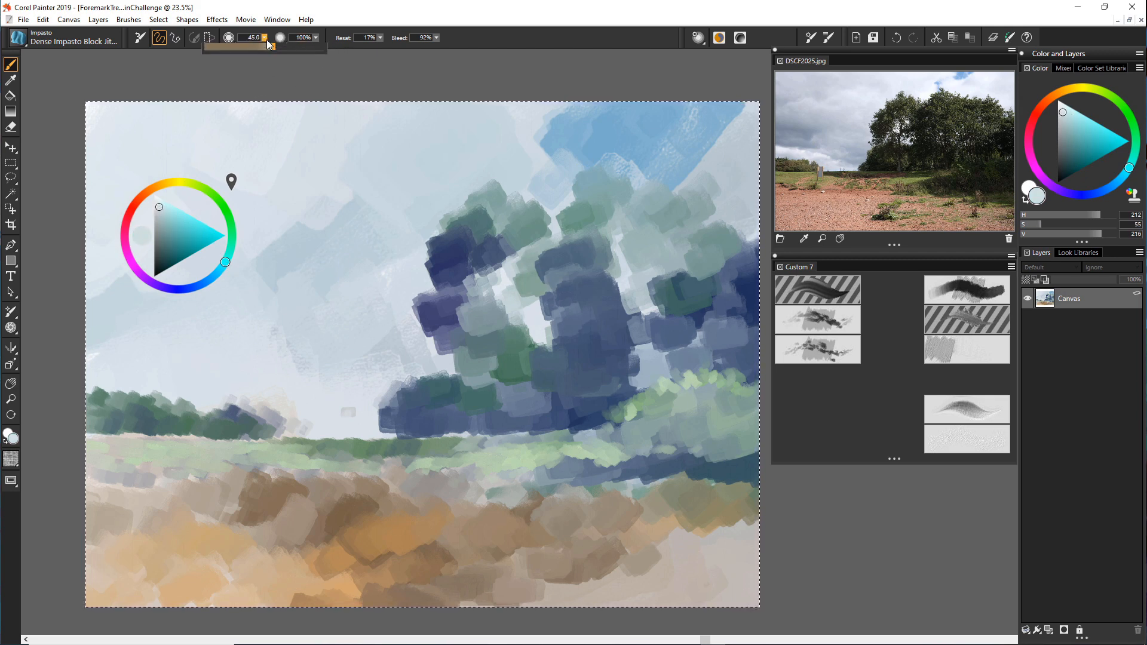
drag(266, 48, 285, 48)
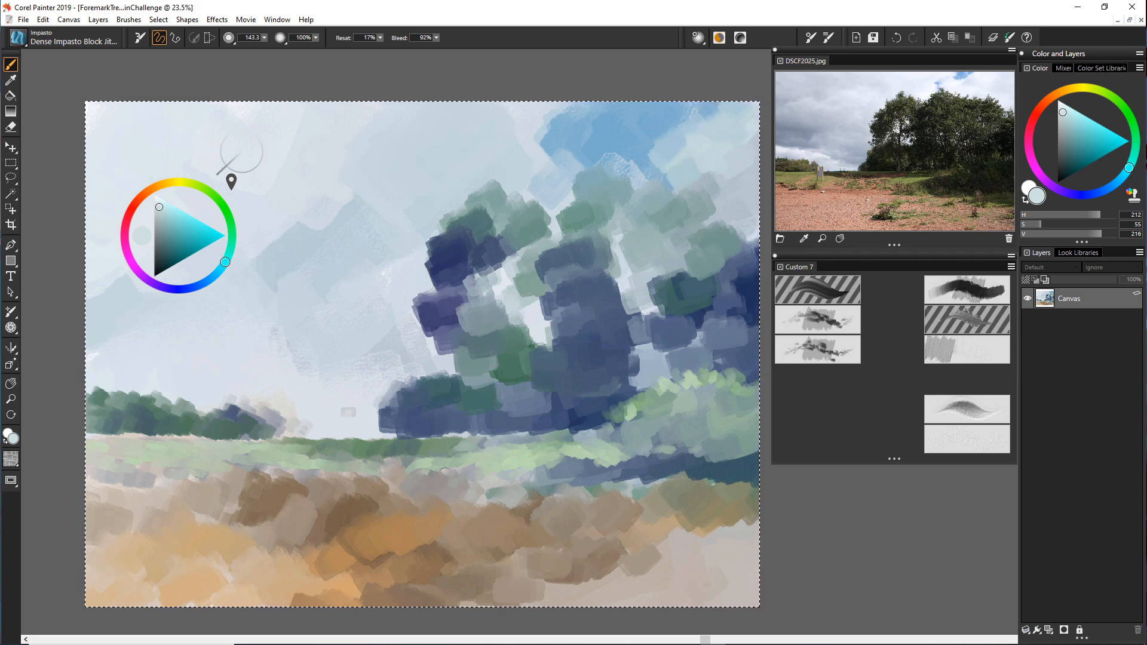
Switch to a neutral light grey and paint clouds over the blue sky patch and the sky beside the treetops.
drag(160, 204, 154, 205)
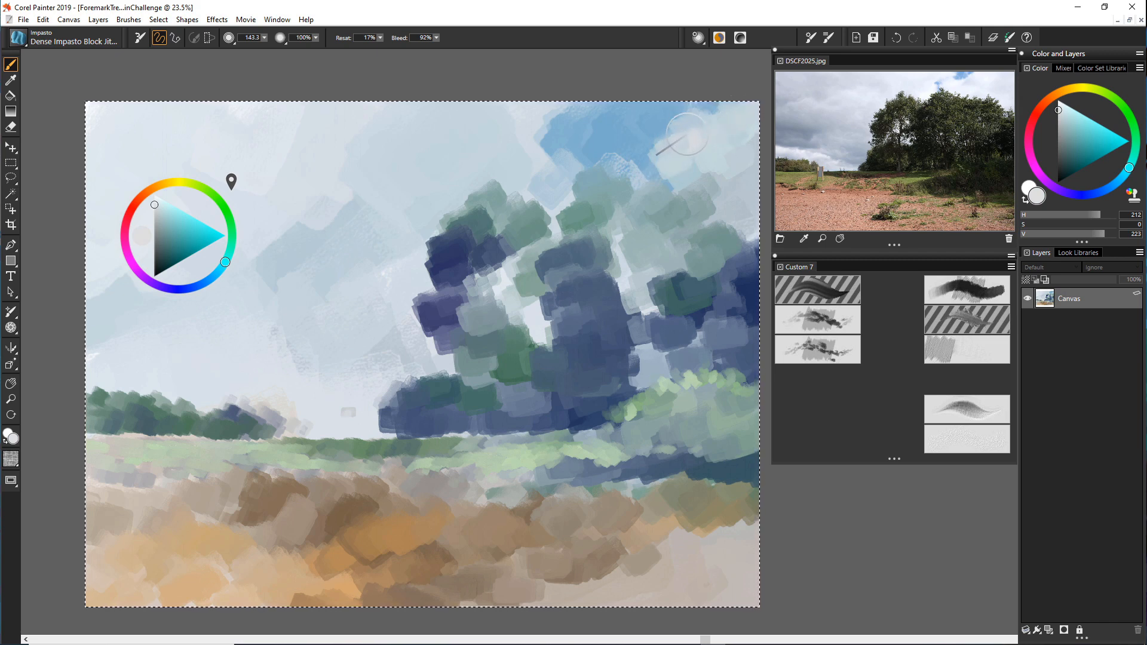
drag(649, 178, 675, 168)
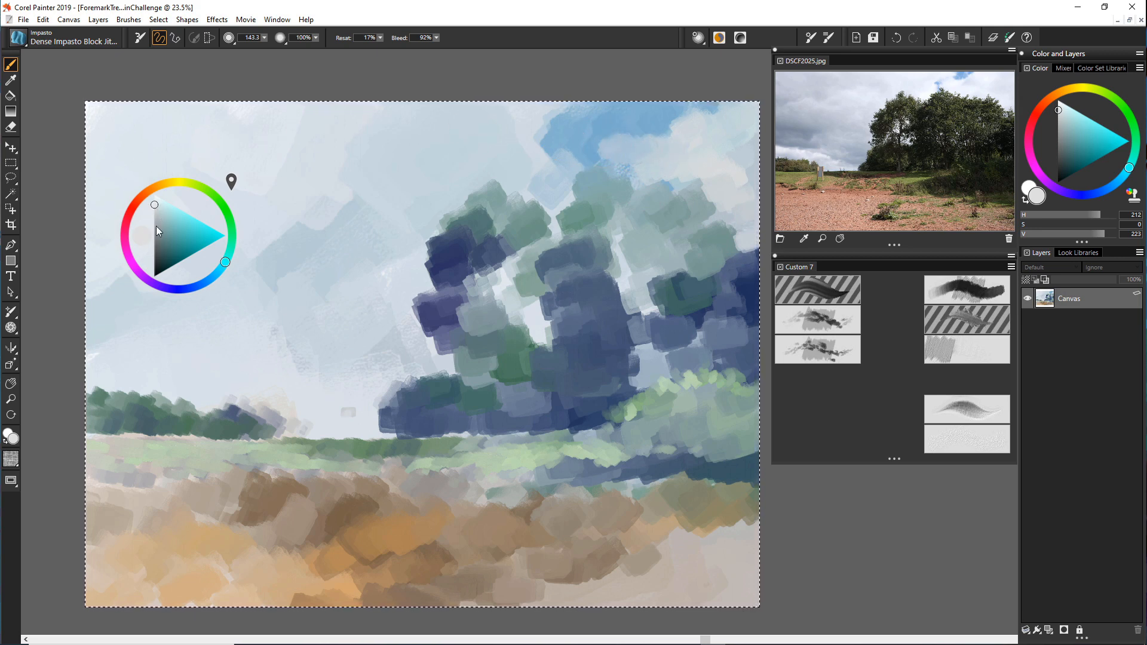
mouse_move(154, 206)
mouse_down()
mouse_move(173, 222)
mouse_move(156, 225)
mouse_move(156, 206)
mouse_move(153, 223)
mouse_move(154, 207)
mouse_up()
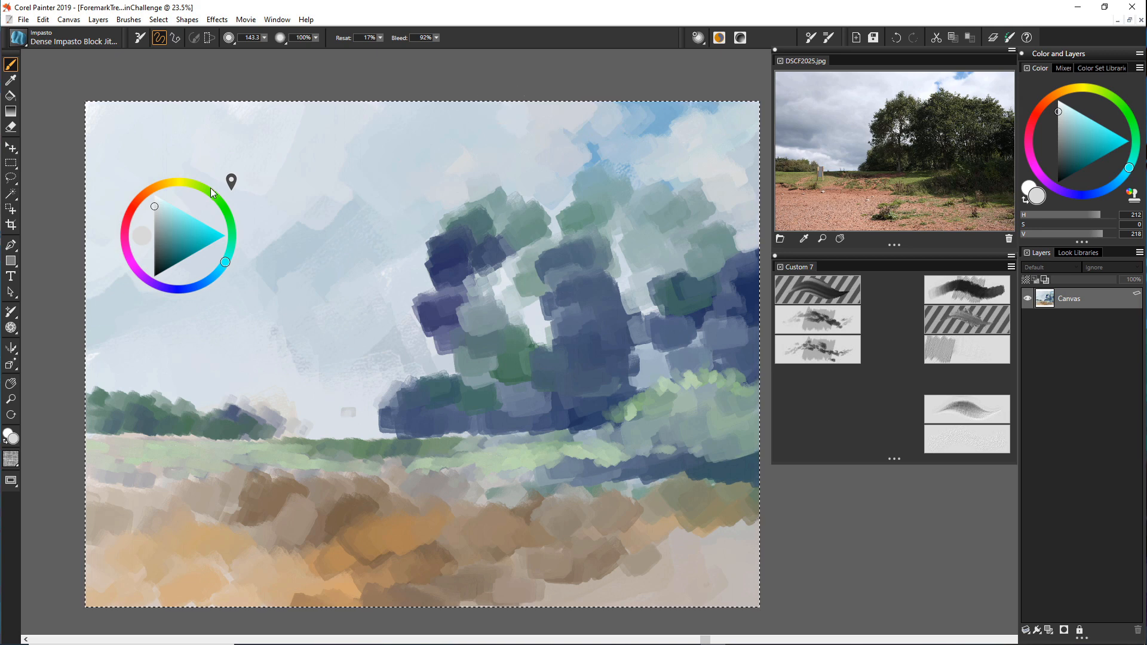
mouse_move(344, 209)
mouse_down()
mouse_move(404, 187)
mouse_move(409, 211)
mouse_up()
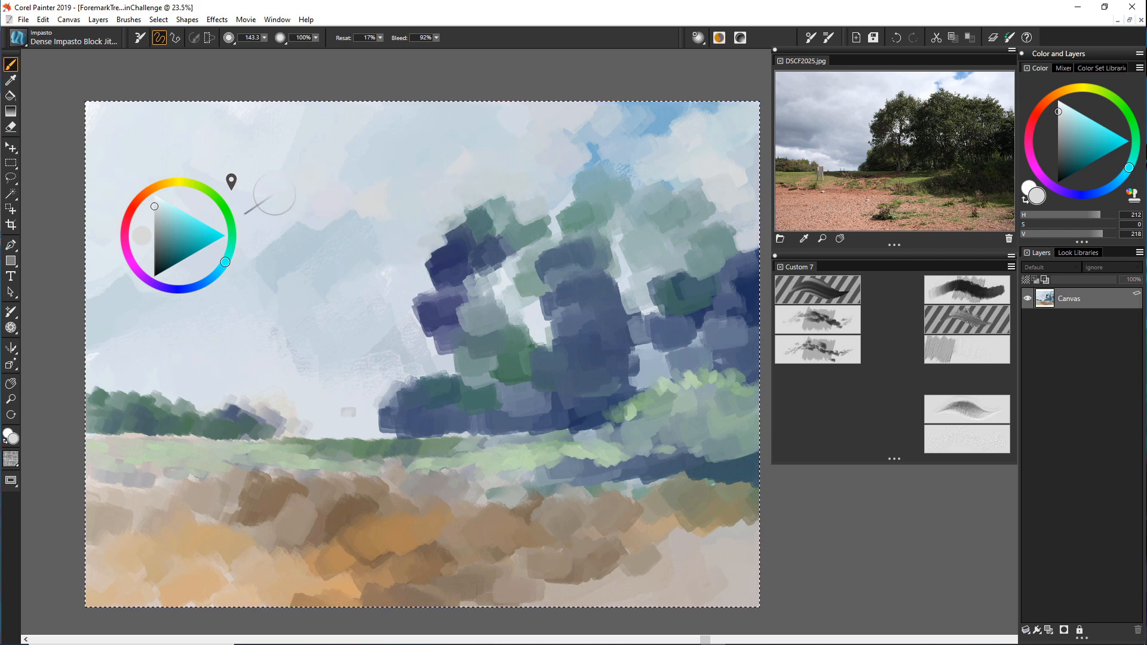
Move the floating colour wheel over the trees and brush light grey across the sky, trimming the left tree edge down to the horizon.
drag(231, 181, 522, 227)
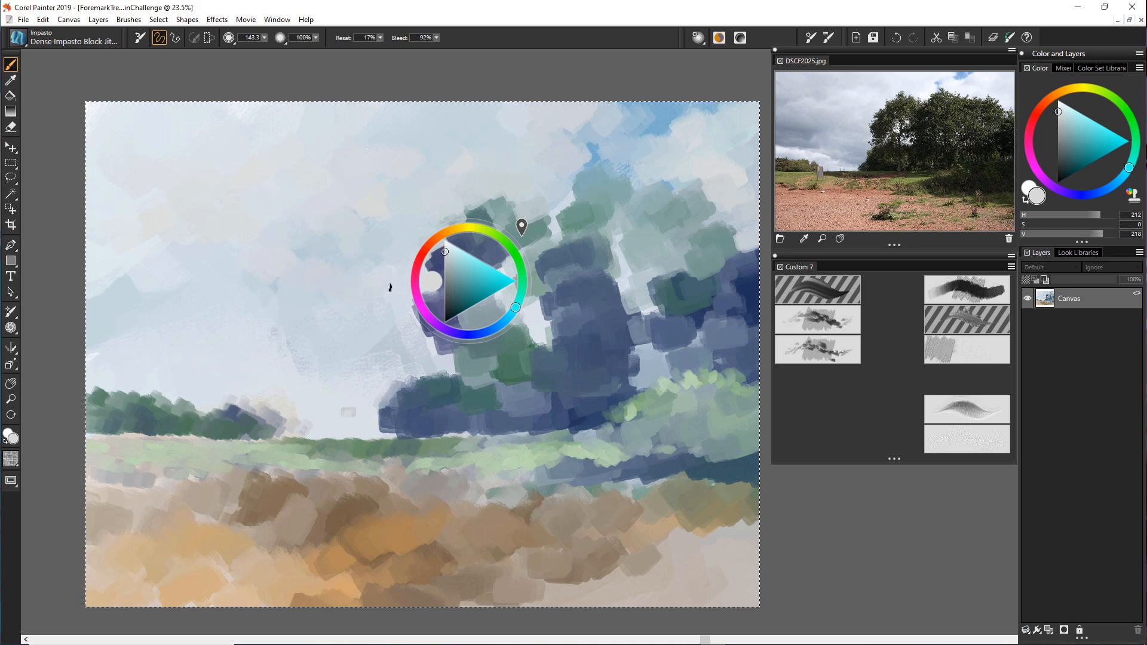
drag(521, 227, 563, 252)
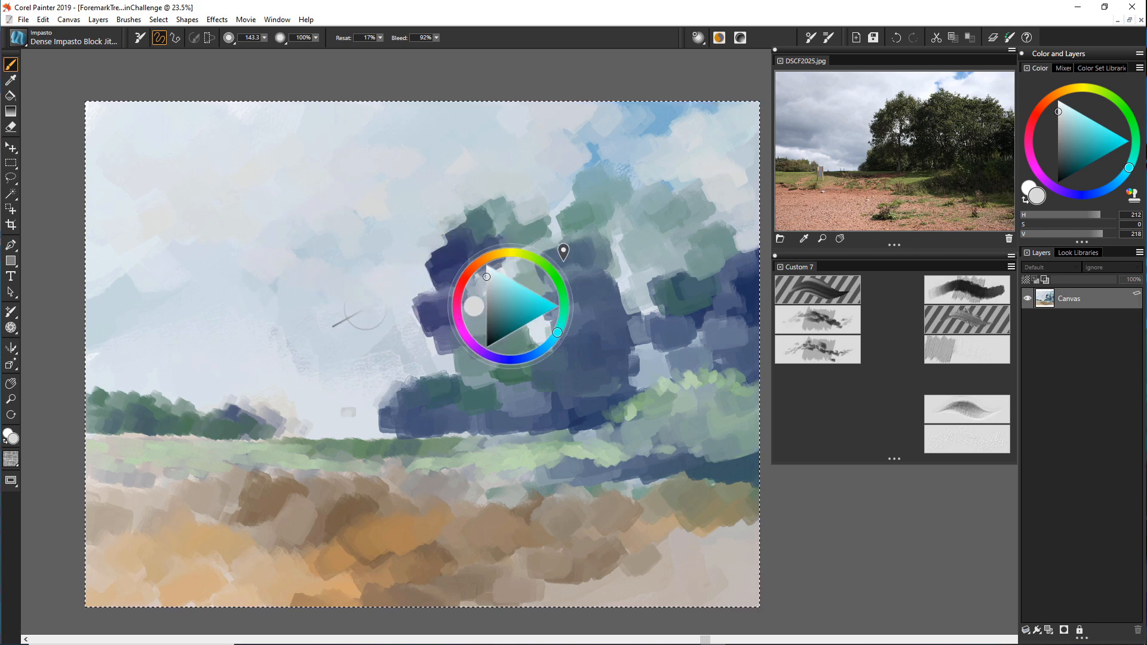
mouse_move(405, 310)
mouse_down()
mouse_move(408, 338)
mouse_move(417, 302)
mouse_move(417, 355)
mouse_move(401, 358)
mouse_move(438, 368)
mouse_move(424, 340)
mouse_move(444, 368)
mouse_move(380, 358)
mouse_move(416, 361)
mouse_move(378, 335)
mouse_move(423, 333)
mouse_move(385, 326)
mouse_up()
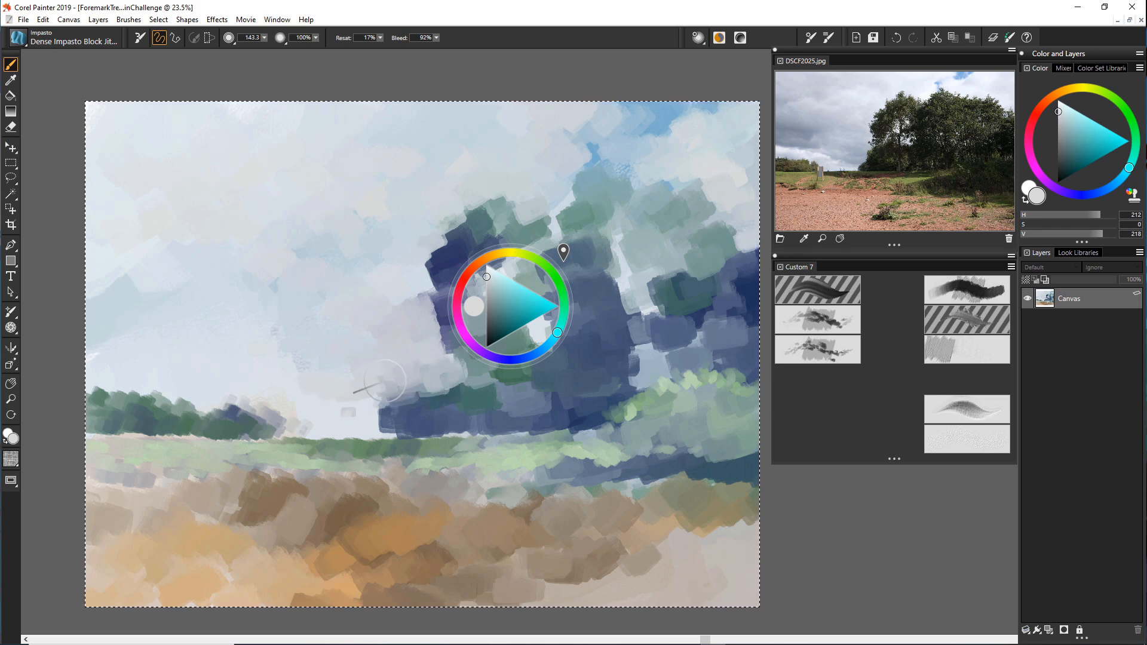
mouse_move(382, 397)
mouse_down()
mouse_move(350, 409)
mouse_move(319, 401)
mouse_up()
mouse_move(385, 419)
mouse_down()
mouse_move(362, 429)
mouse_move(322, 414)
mouse_move(350, 423)
mouse_move(365, 399)
mouse_move(421, 383)
mouse_move(350, 425)
mouse_up()
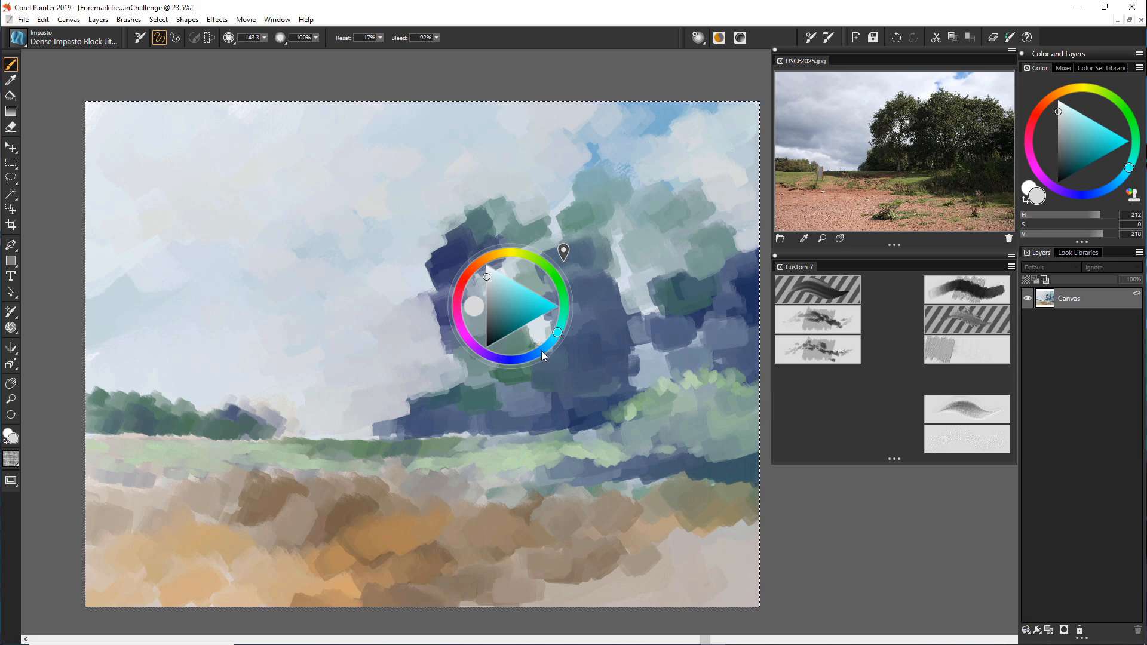
Mix muted blue-greys of varying lightness and paint cloud shadows across the left side of the sky.
click(542, 352)
click(492, 296)
click(491, 297)
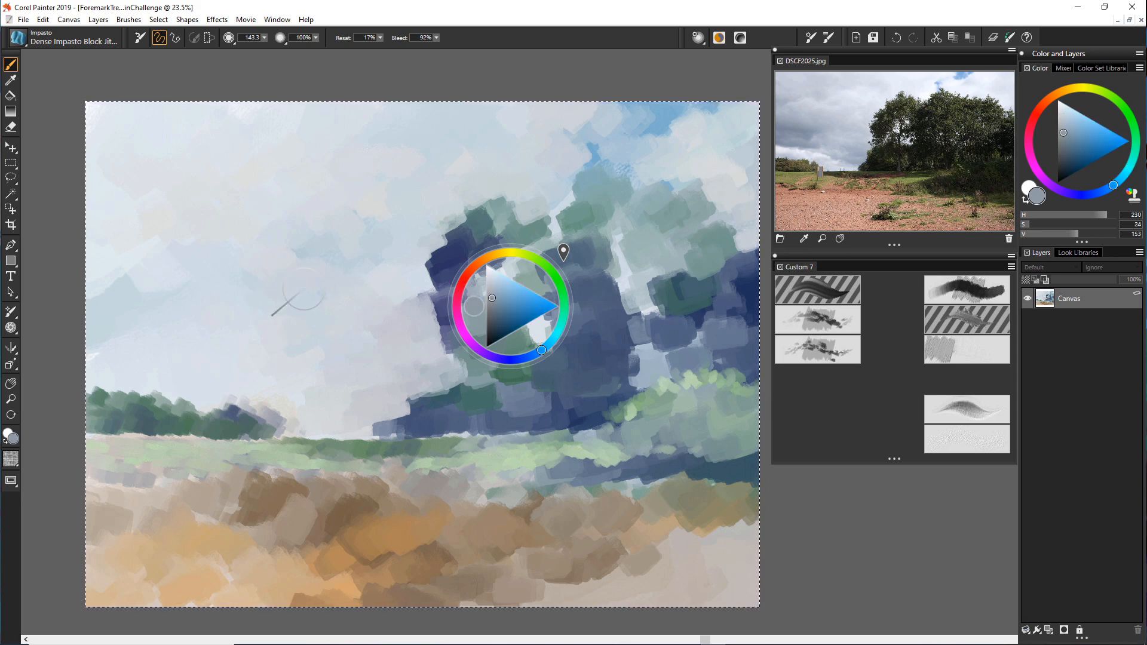
mouse_move(166, 315)
mouse_down()
mouse_move(199, 324)
mouse_move(166, 310)
mouse_move(195, 302)
mouse_move(224, 332)
mouse_up()
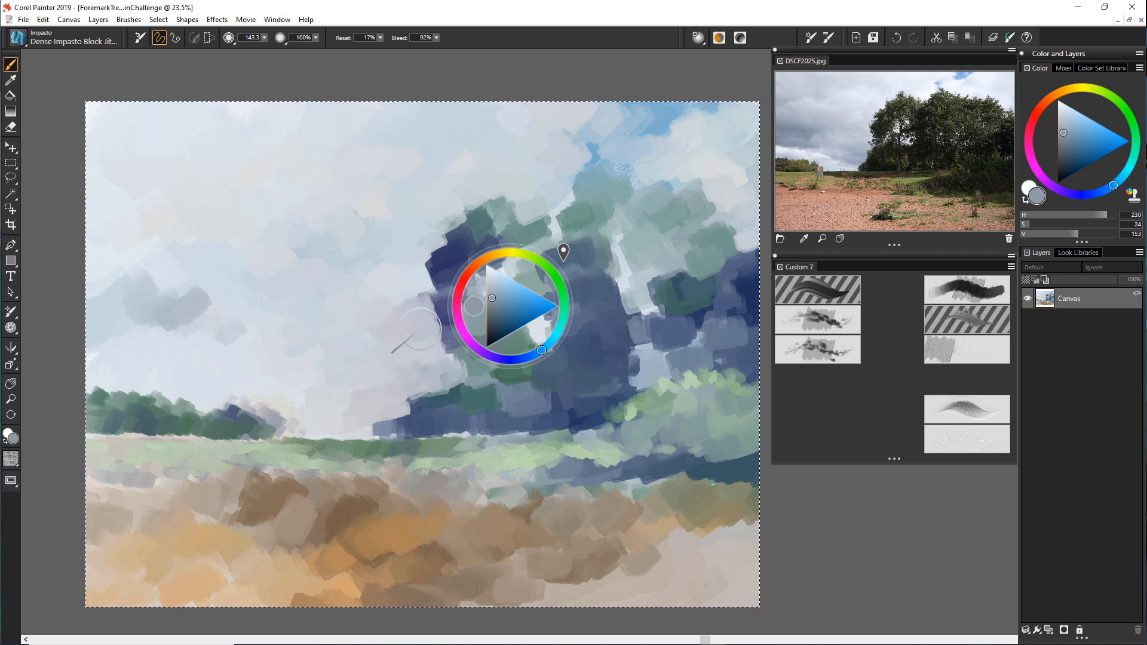
click(489, 281)
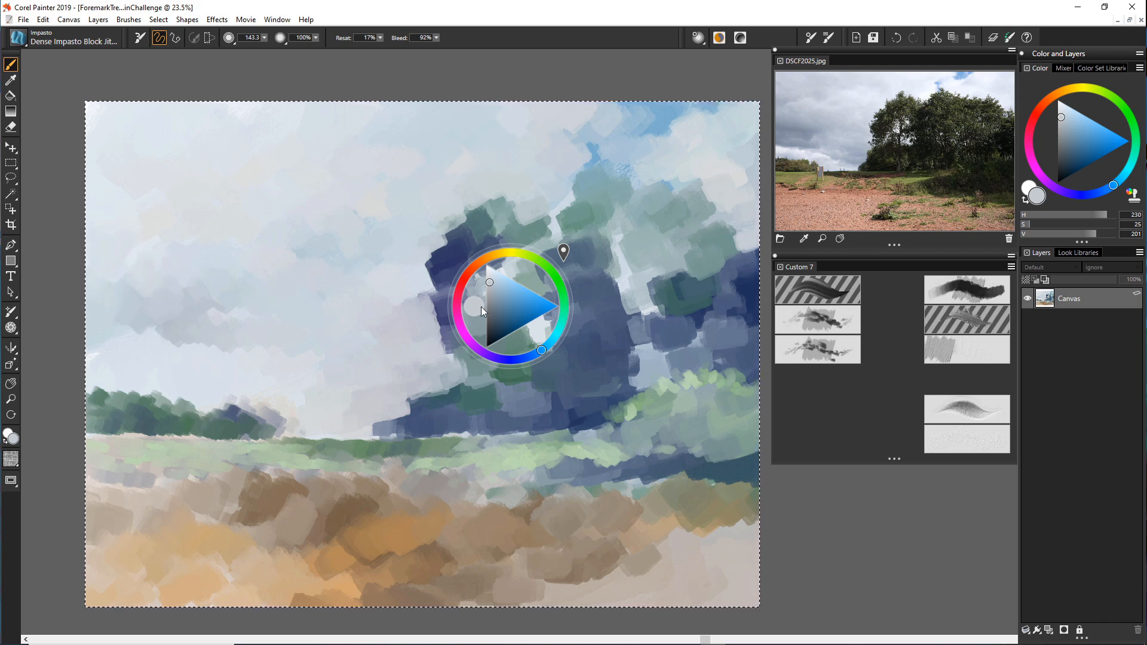
drag(490, 282, 489, 288)
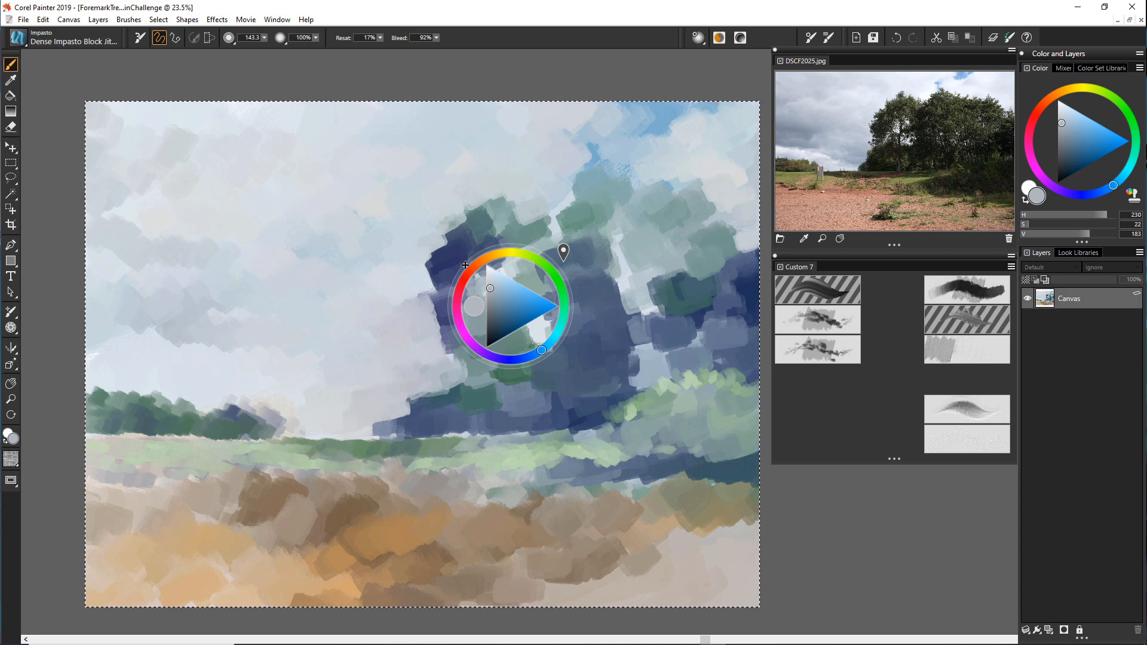
Move the floating colour wheel off the canvas and break up the left tree's outer edge with blue-grey sky strokes.
drag(517, 273, 837, 487)
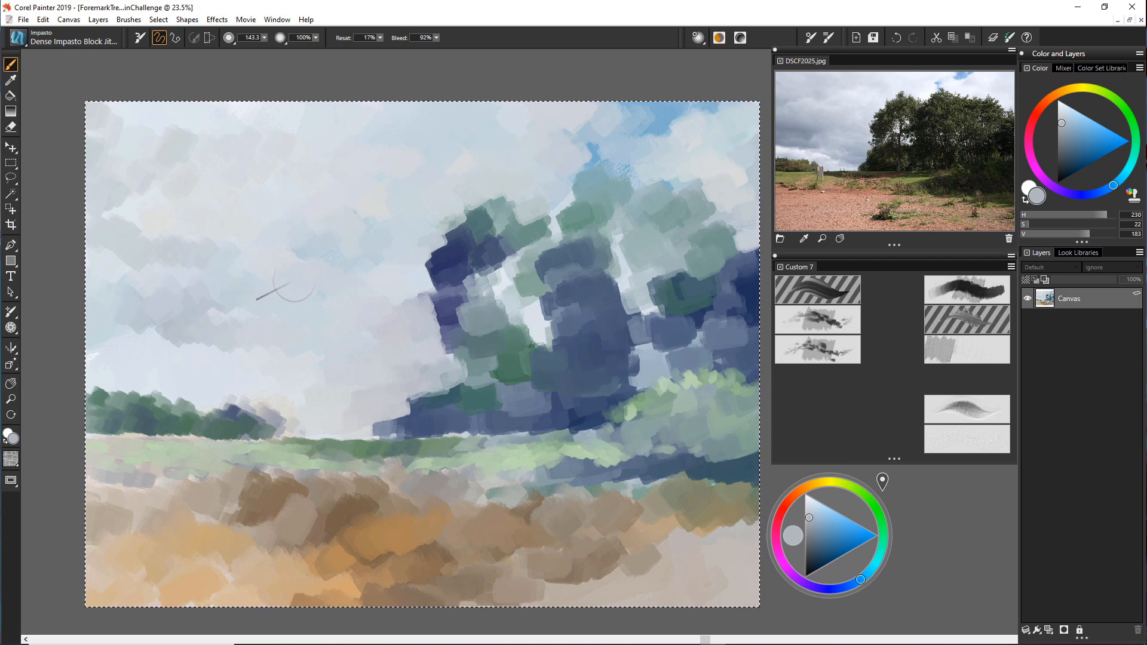
drag(554, 12, 523, 10)
double_click(523, 10)
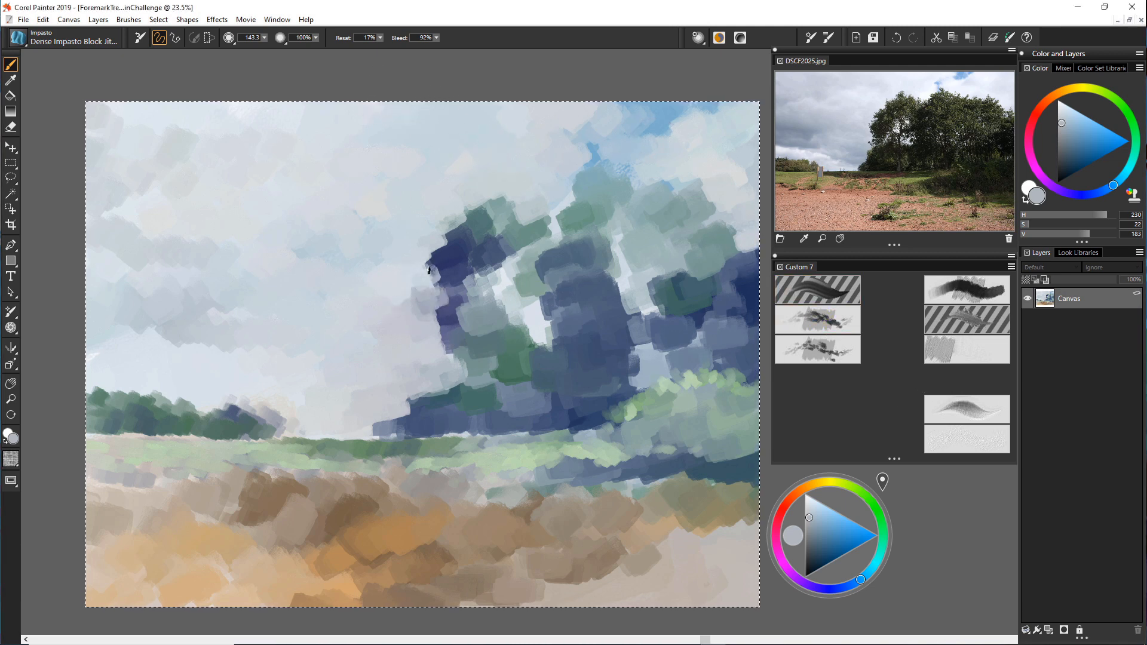
drag(429, 270, 425, 256)
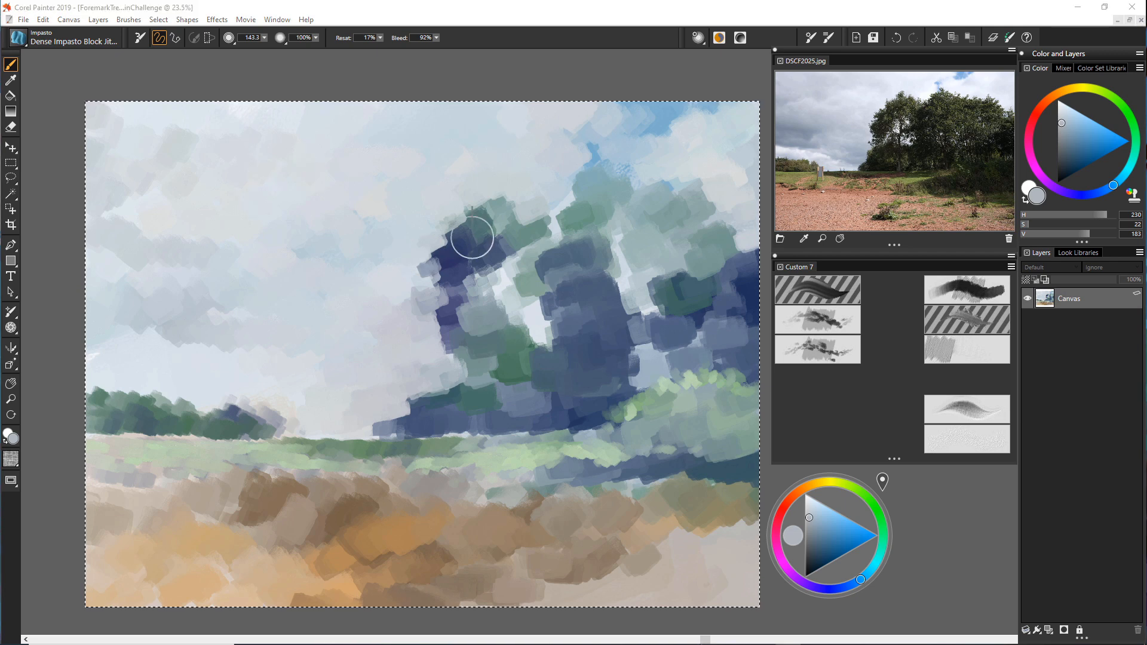
Choose the Grainy Blender Impasto brush and soften the edges of the trees, bushes, grass strip and earthy foreground.
click(937, 349)
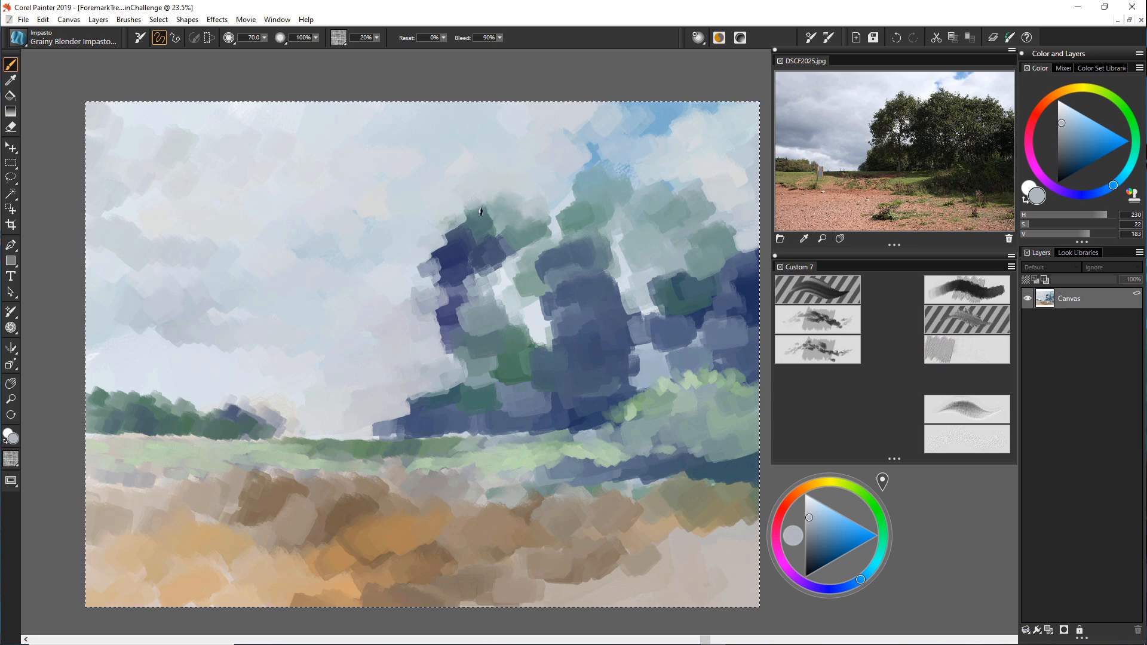
mouse_move(481, 211)
mouse_down()
mouse_move(456, 238)
mouse_move(441, 233)
mouse_move(443, 253)
mouse_move(424, 228)
mouse_move(442, 257)
mouse_move(462, 238)
mouse_move(488, 245)
mouse_move(496, 226)
mouse_move(512, 263)
mouse_move(537, 255)
mouse_move(541, 238)
mouse_move(495, 239)
mouse_move(452, 248)
mouse_move(466, 246)
mouse_move(442, 269)
mouse_move(426, 234)
mouse_move(417, 294)
mouse_up()
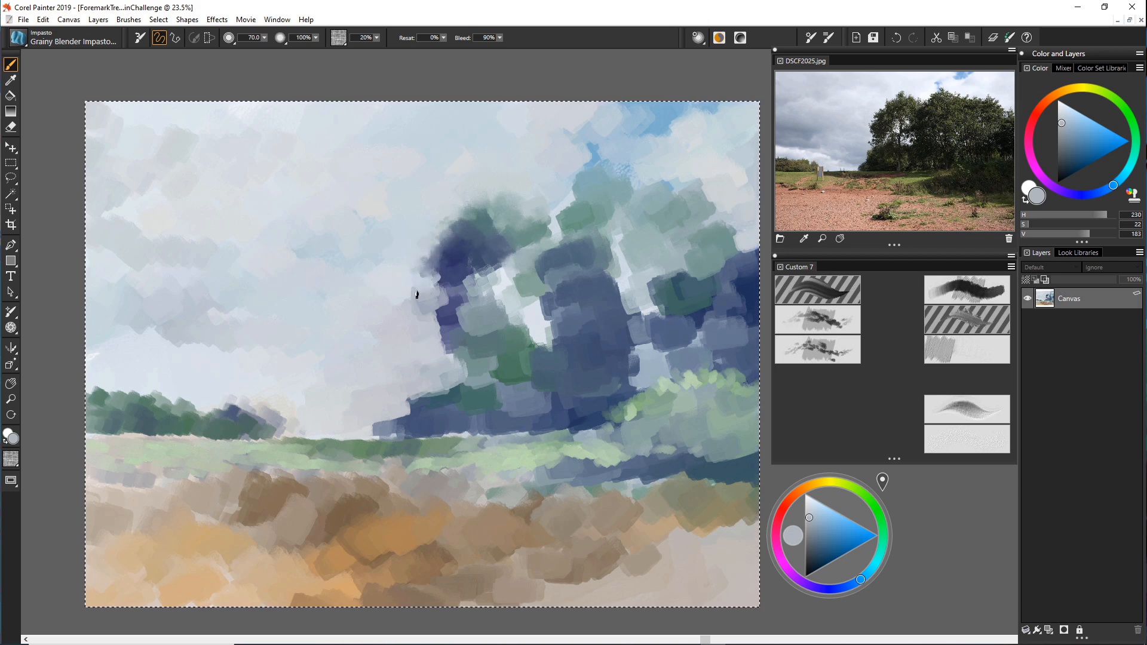
mouse_move(467, 239)
mouse_down()
mouse_move(586, 248)
mouse_move(490, 274)
mouse_up()
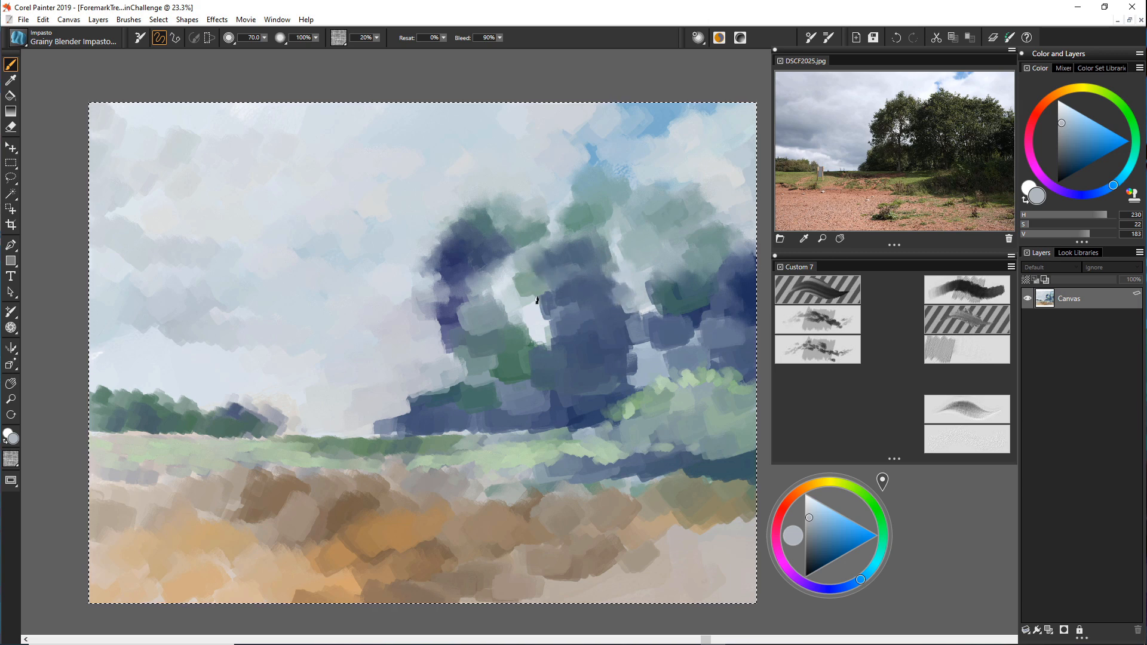
mouse_move(580, 327)
mouse_down()
mouse_move(550, 327)
mouse_move(549, 310)
mouse_move(526, 316)
mouse_move(513, 249)
mouse_up()
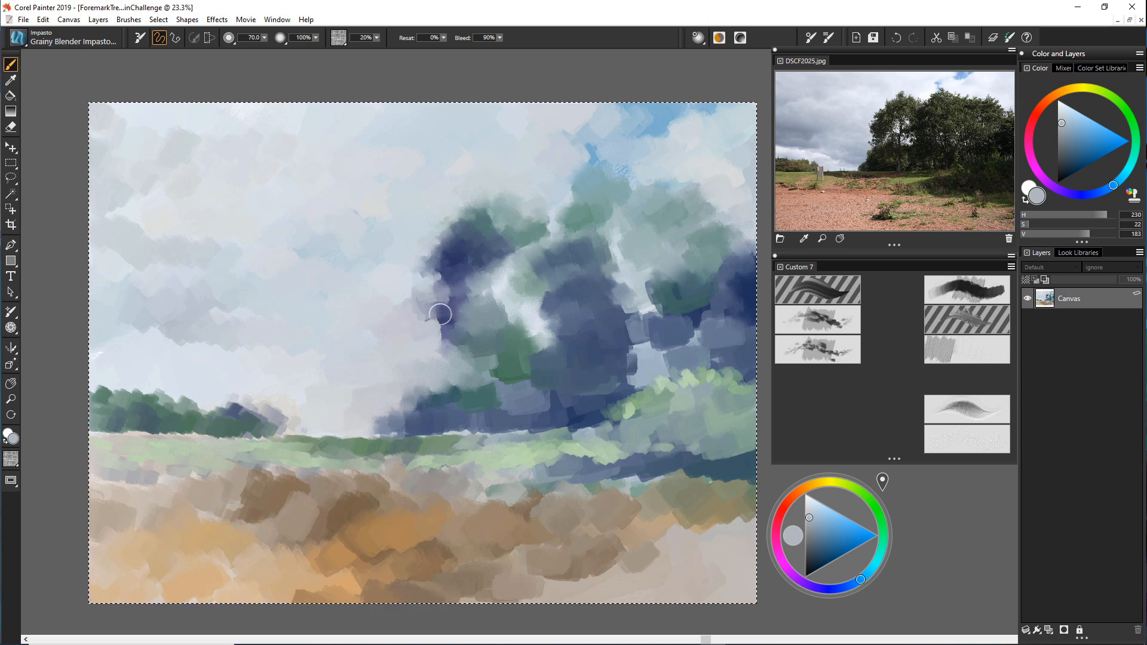
mouse_move(477, 389)
mouse_down()
mouse_move(489, 362)
mouse_move(501, 387)
mouse_move(480, 359)
mouse_up()
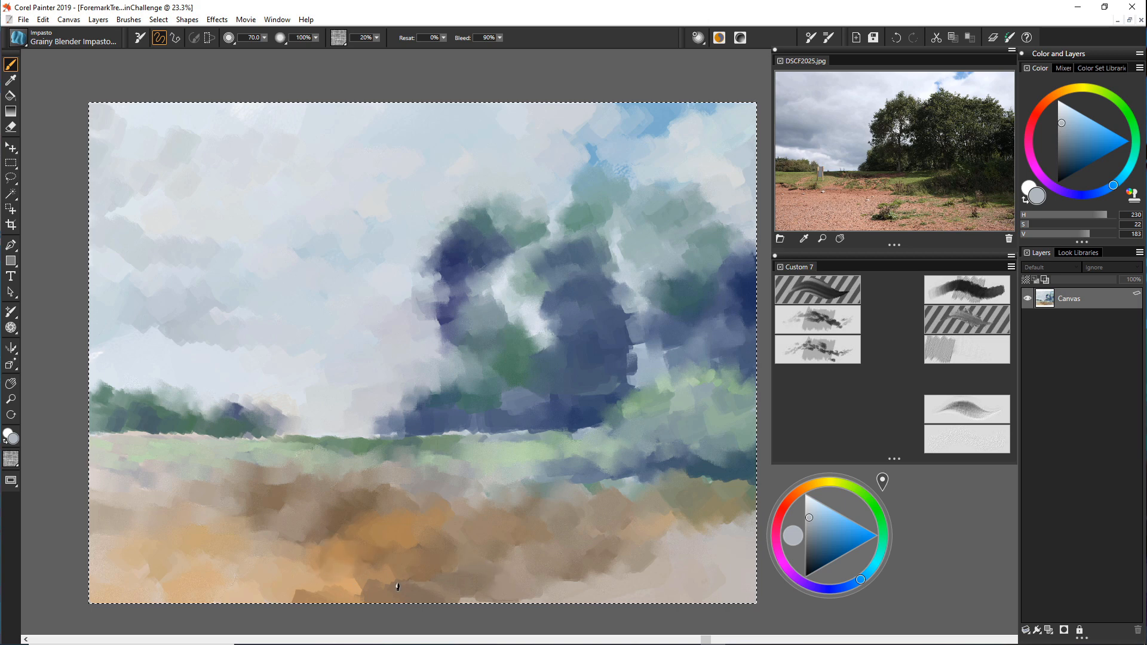
drag(308, 594, 267, 595)
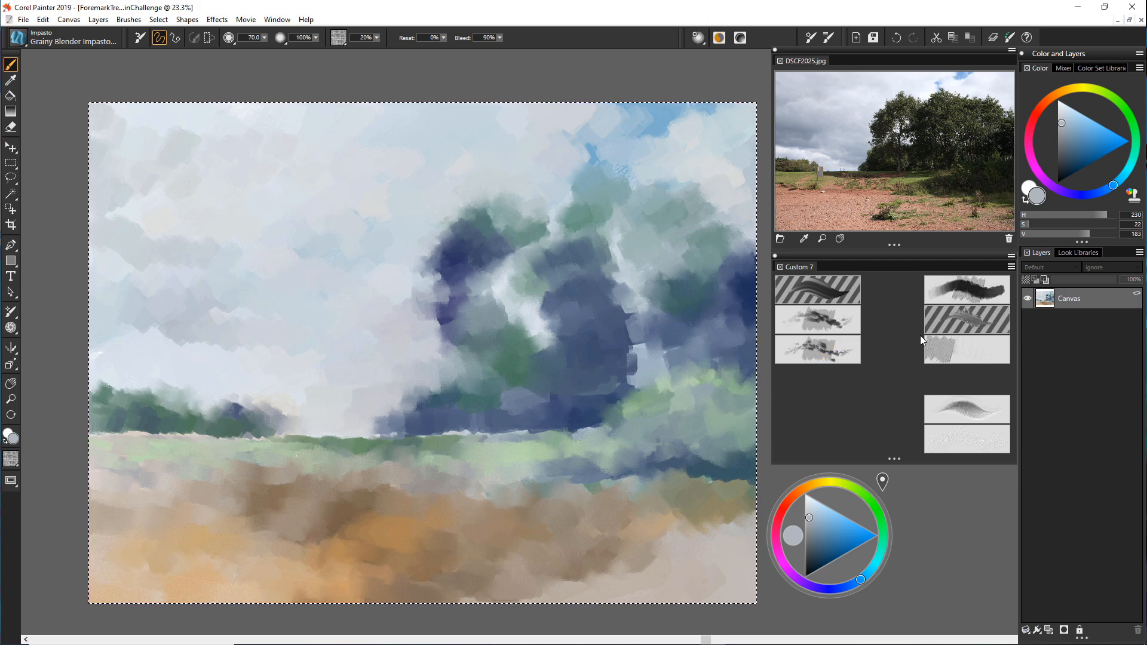
Choose the Coarse Sargent Brush Jitter, mix a light cool green and dab leaf highlights along the top of the right-hand bush.
click(962, 317)
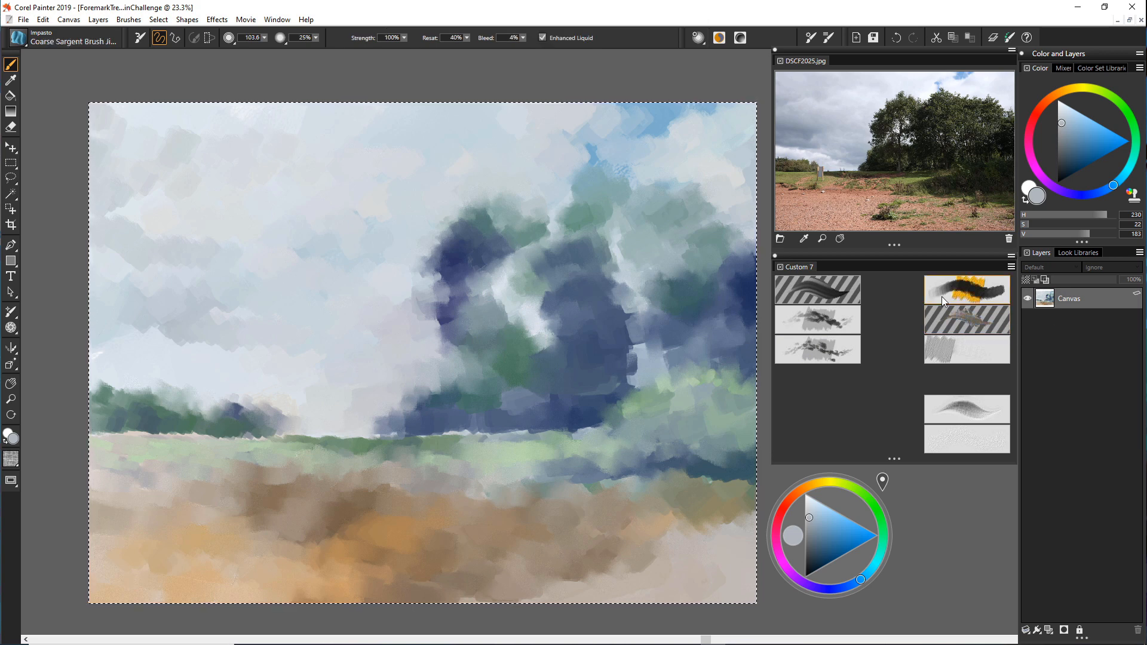
drag(1071, 154, 1077, 123)
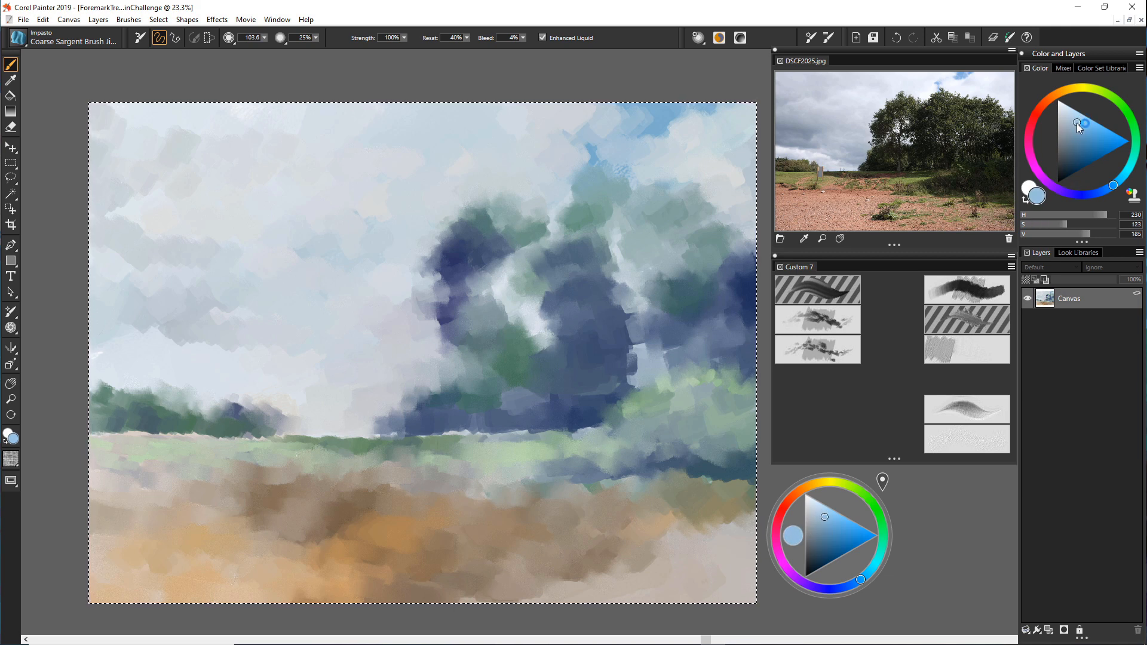
click(1135, 135)
click(1081, 129)
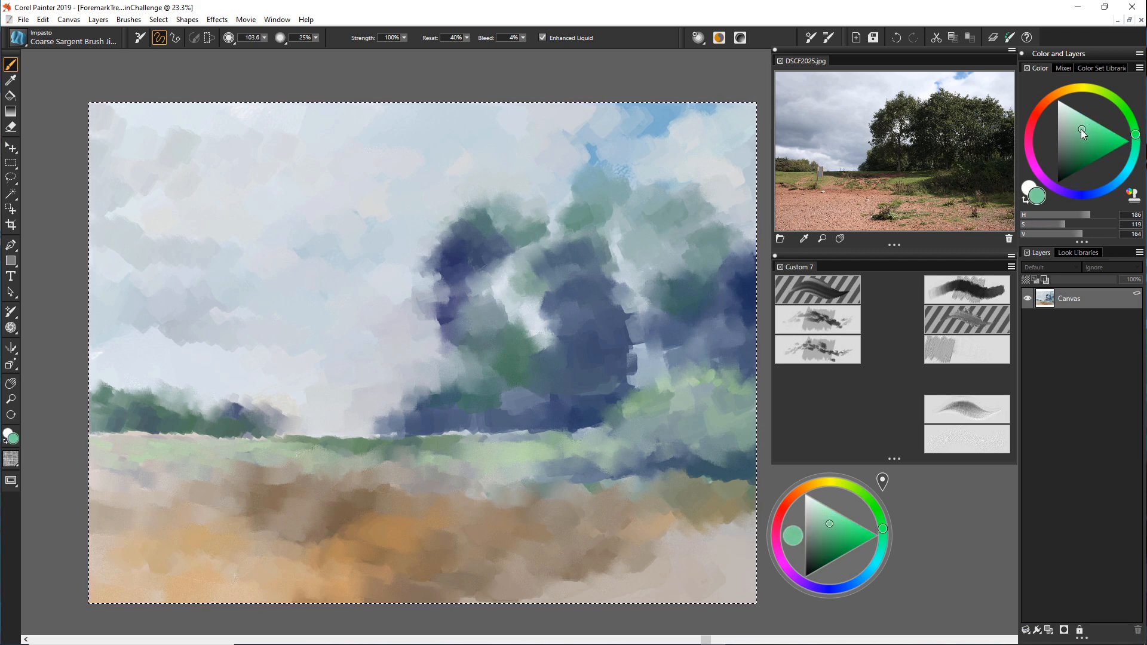
click(1084, 129)
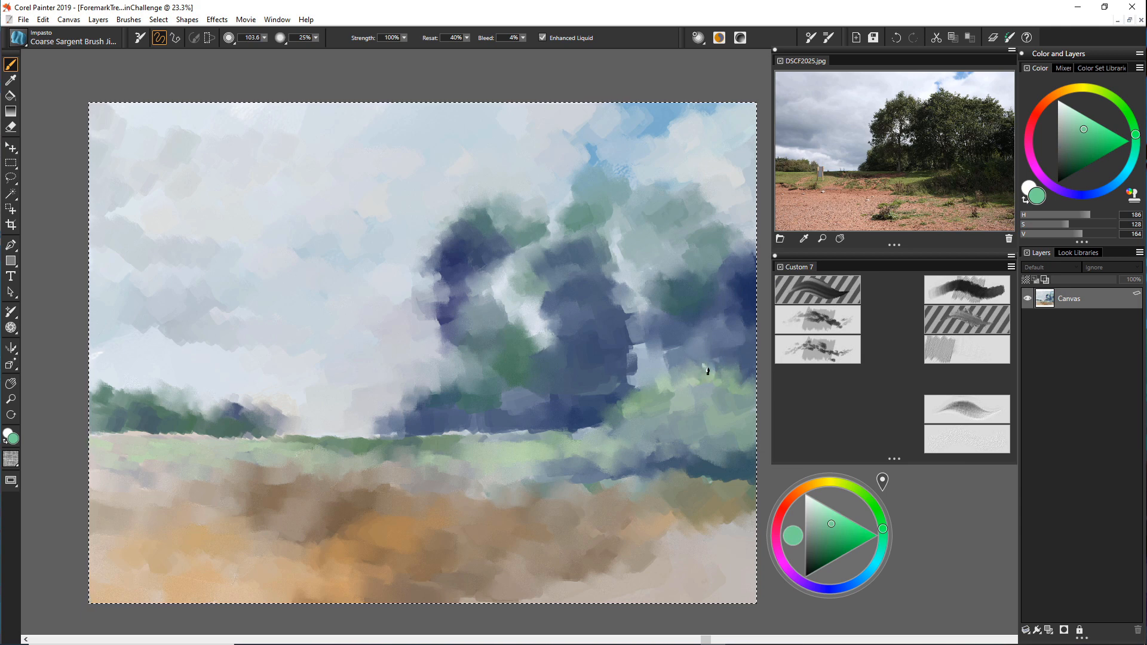
drag(710, 367, 728, 380)
Enlarge the brush to 214.7, mix a dark green and move the floating colour wheel over the left part of the sky.
click(264, 39)
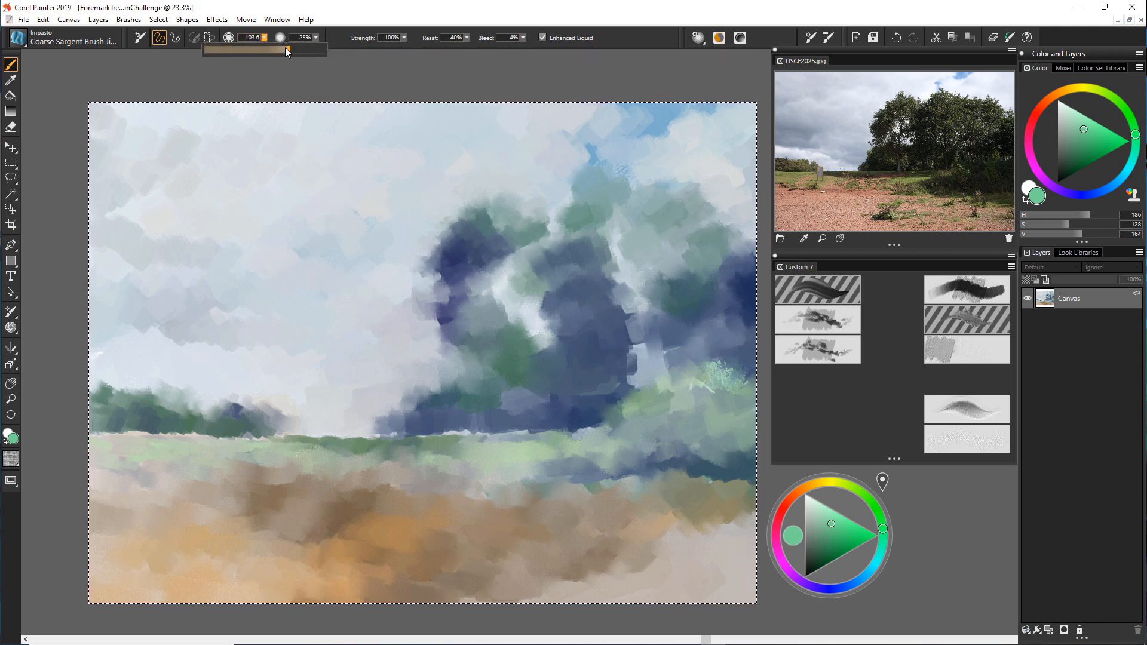
drag(287, 52, 300, 50)
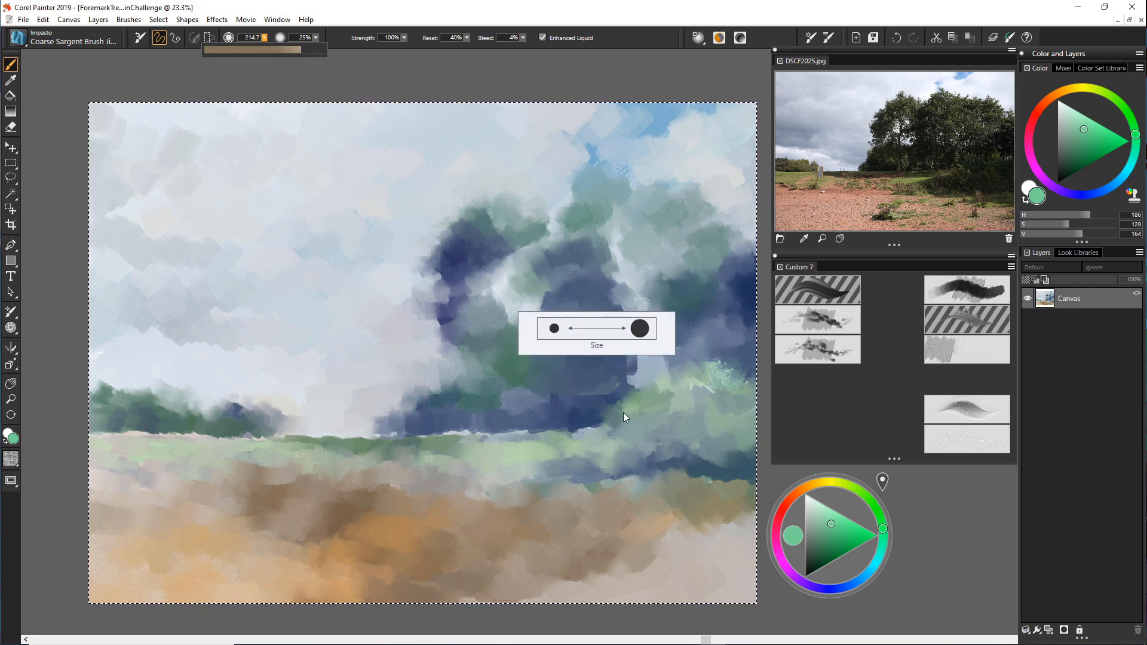
click(821, 542)
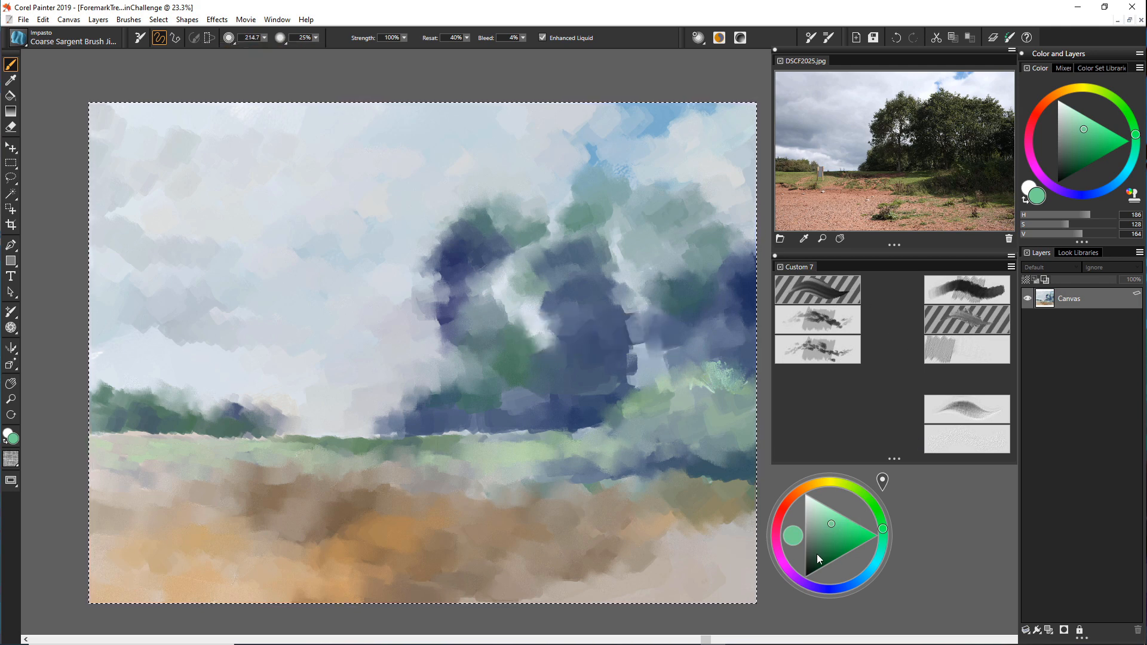
click(830, 552)
drag(831, 552, 826, 560)
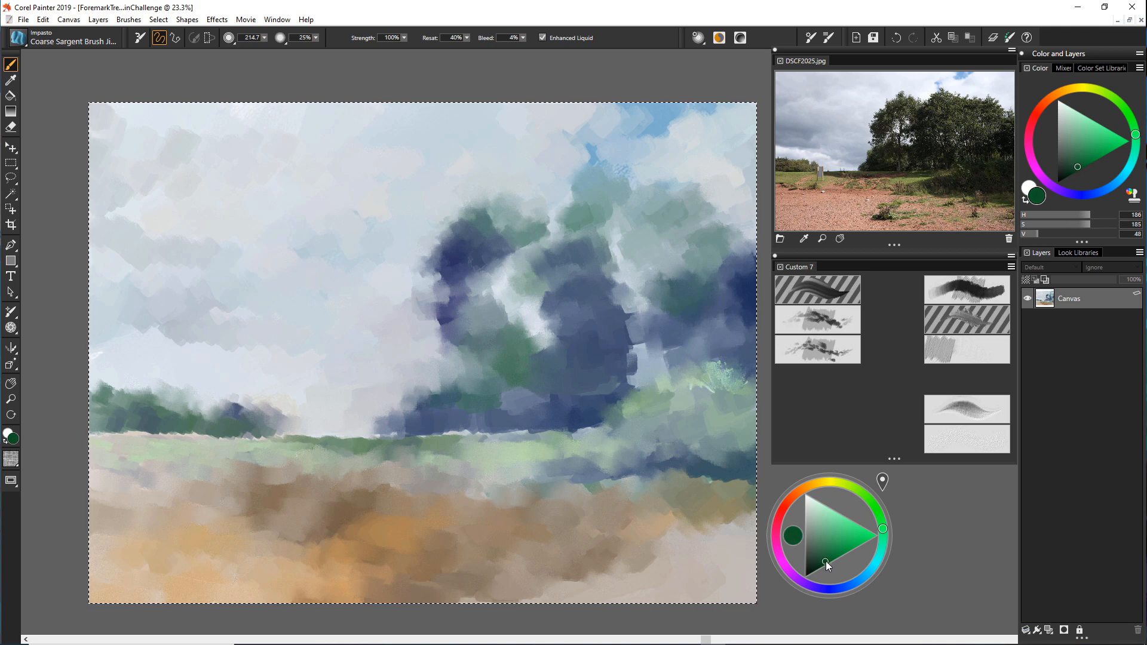
drag(830, 485, 304, 204)
Mix a muted slate blue and stipple leafy texture into the body of the right-hand bush.
mouse_move(308, 273)
mouse_down()
mouse_move(281, 241)
mouse_move(287, 263)
mouse_up()
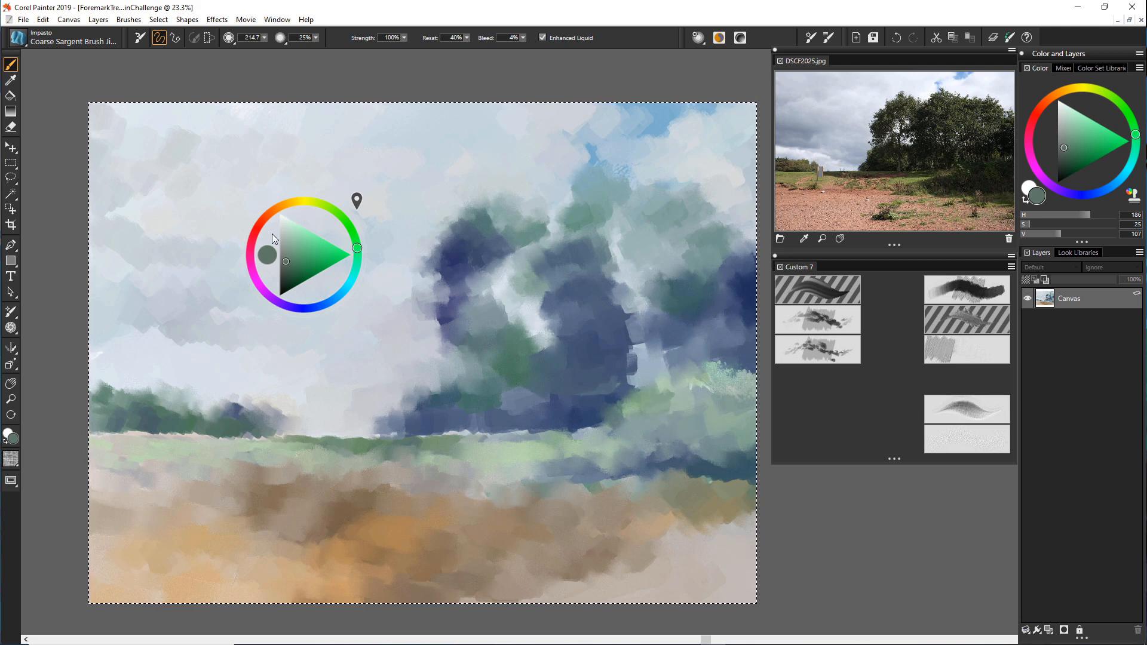
click(333, 299)
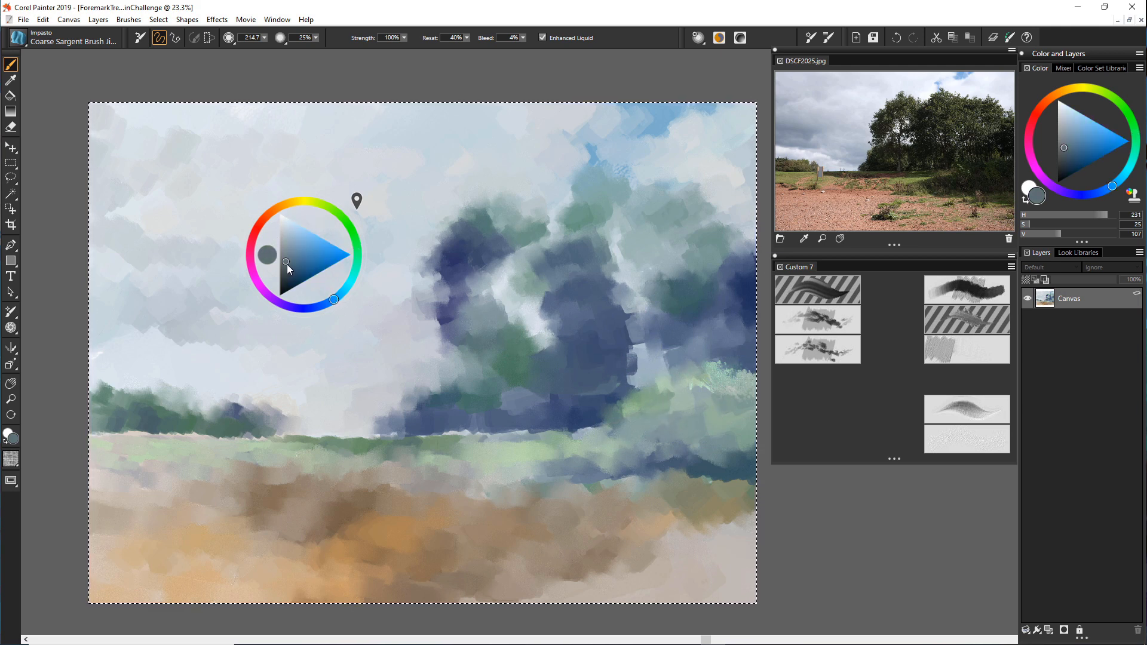
mouse_move(291, 268)
mouse_down()
mouse_move(296, 280)
mouse_move(292, 271)
mouse_up()
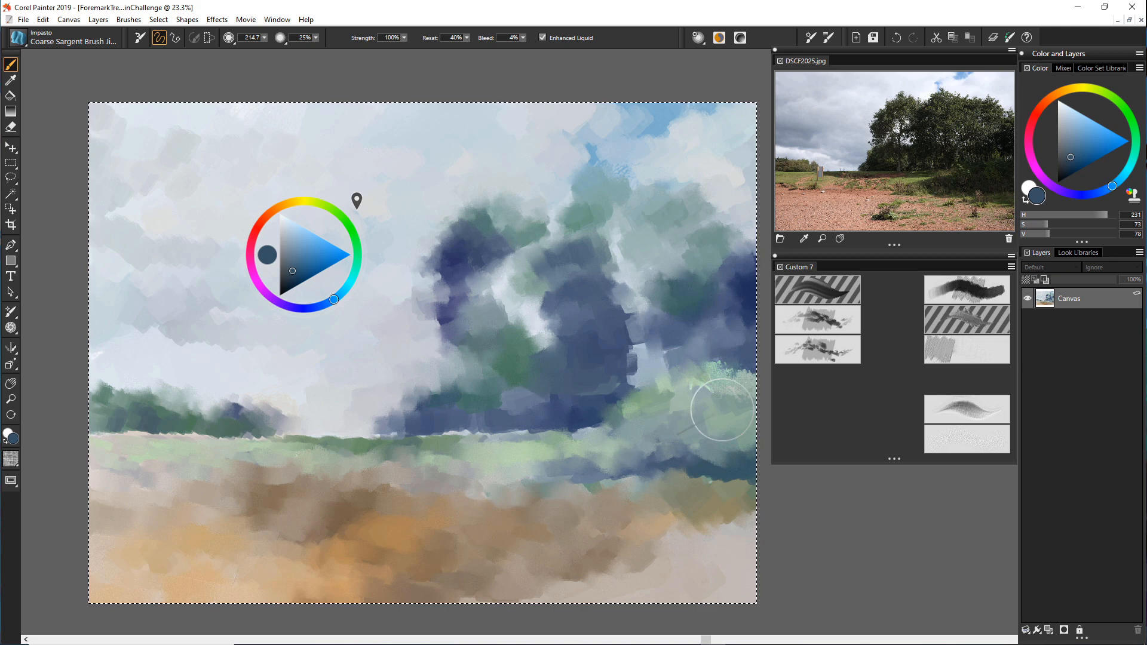
mouse_move(728, 402)
mouse_down()
mouse_move(737, 439)
mouse_move(744, 419)
mouse_move(751, 431)
mouse_move(721, 422)
mouse_up()
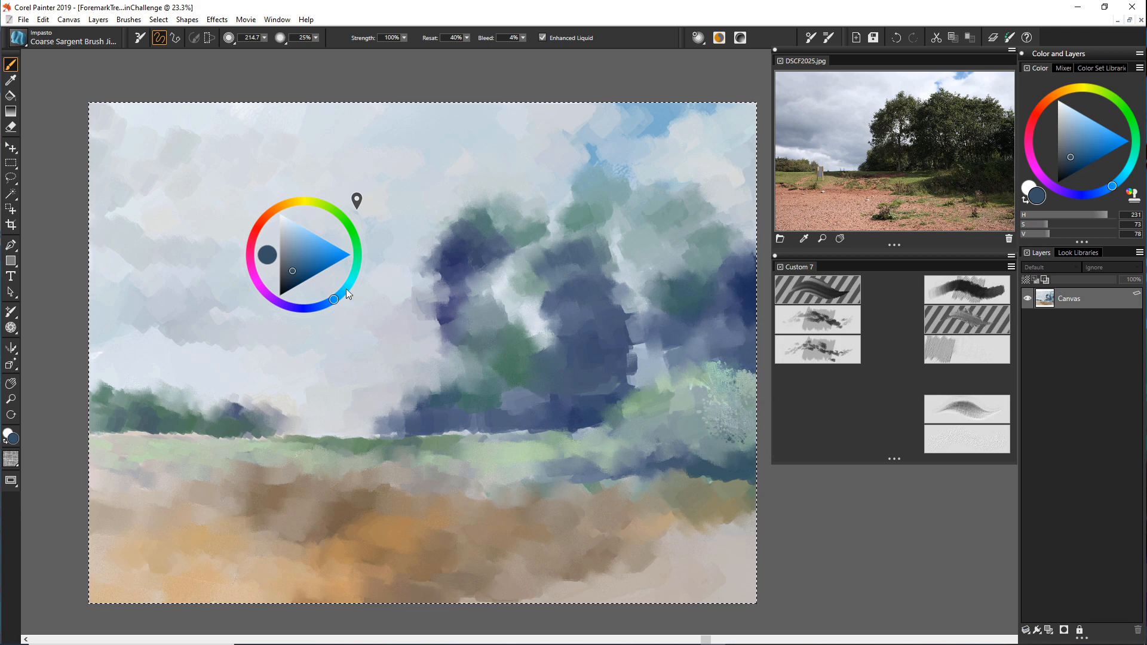
Mix deep and near-black blues and stipple the right-hand bush's left edge and its shadow reaching into the grass.
click(303, 277)
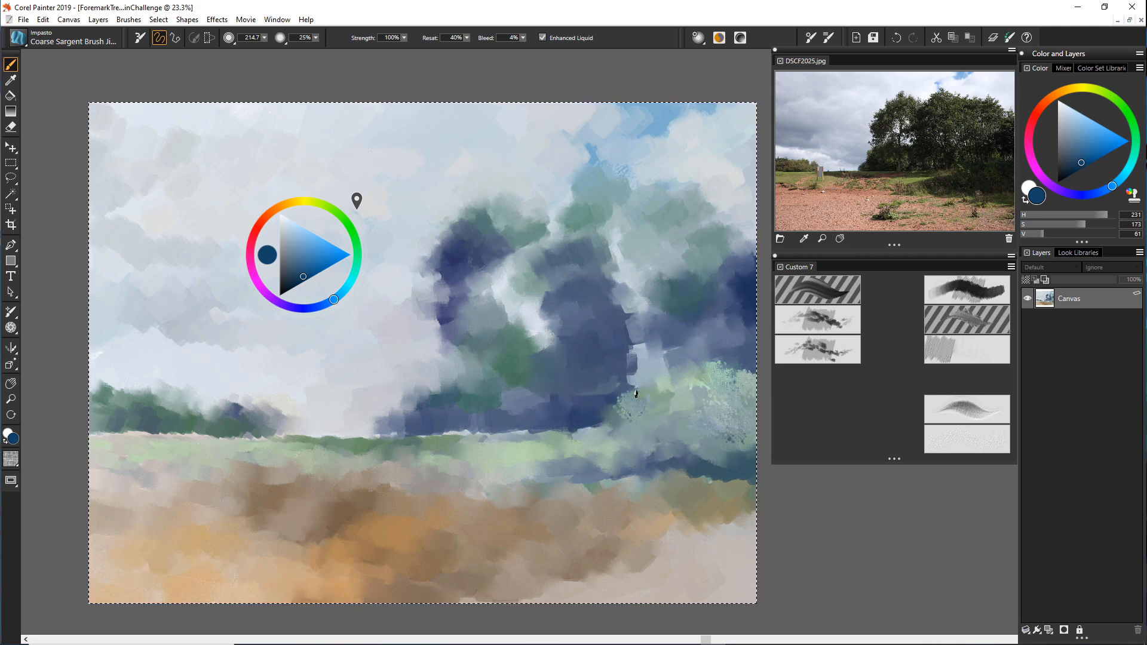
drag(637, 432, 622, 424)
drag(623, 431, 612, 430)
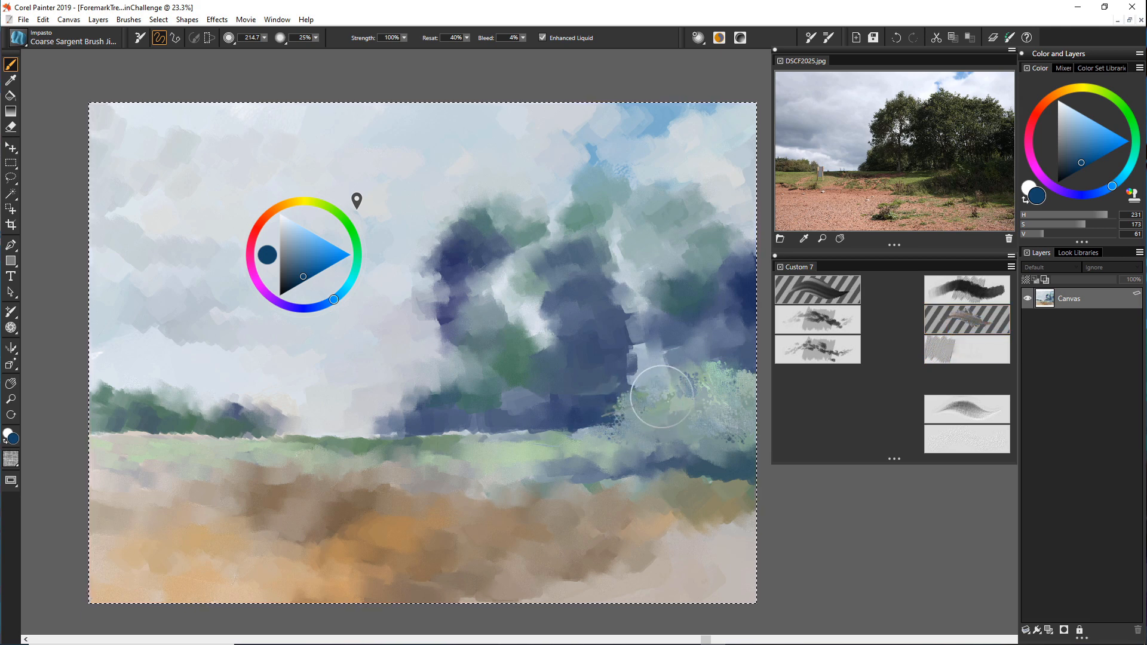
drag(302, 277, 287, 283)
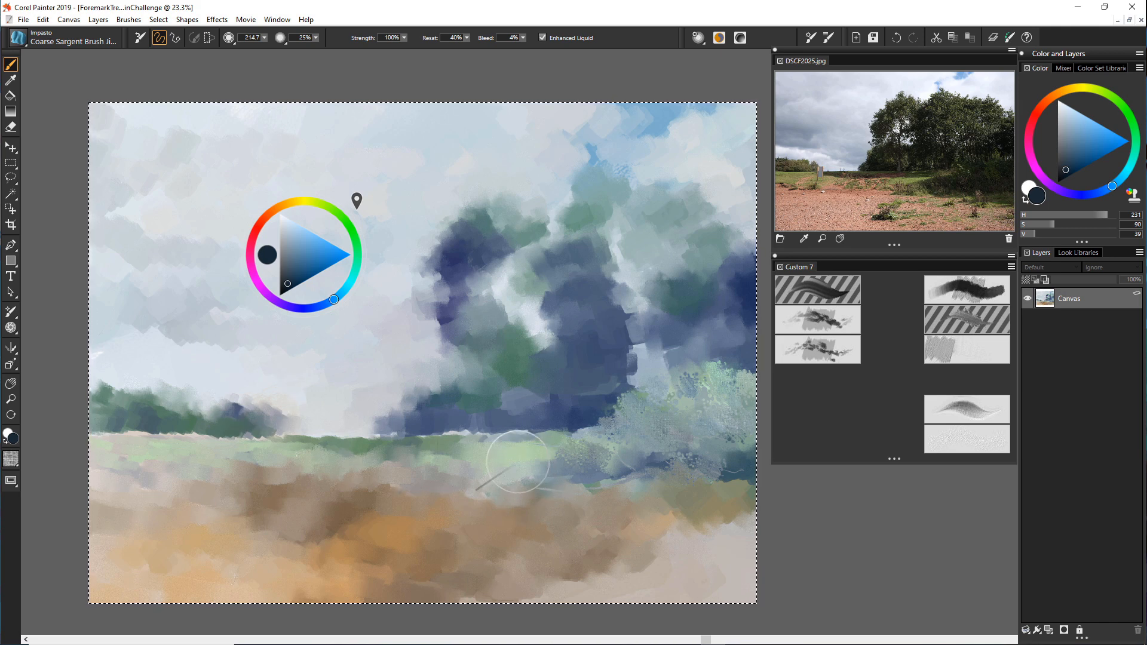
mouse_move(529, 469)
mouse_down()
mouse_move(561, 473)
mouse_move(539, 459)
mouse_move(556, 460)
mouse_move(500, 473)
mouse_up()
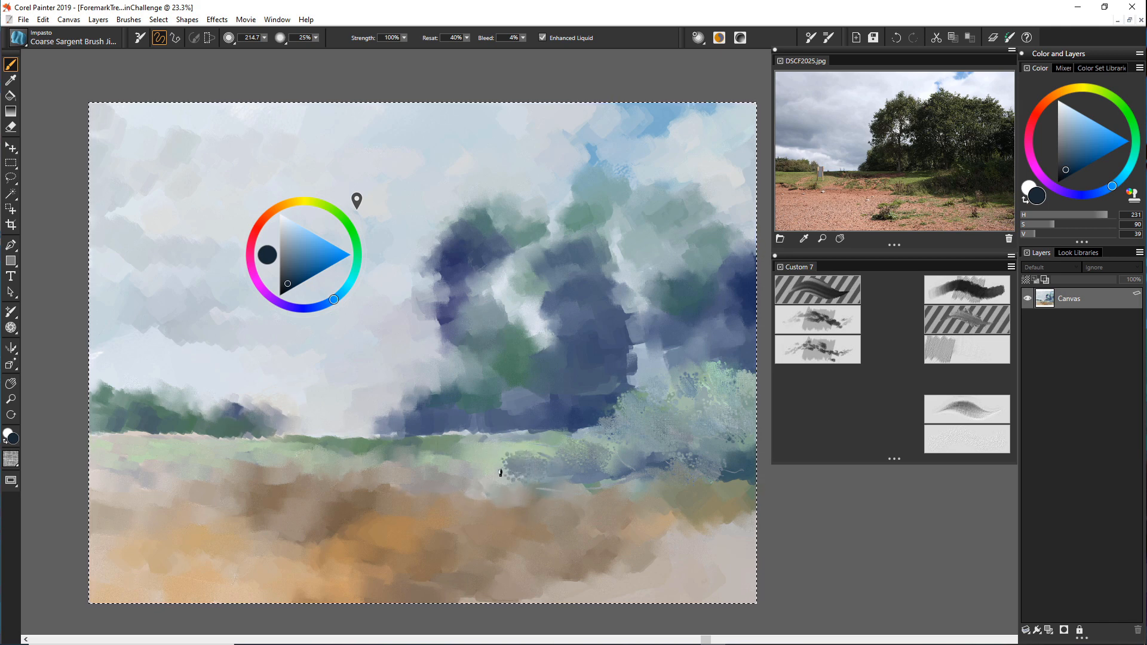
Mix a very dark brown and brush grainy texture across the middle of the earthy foreground.
click(267, 217)
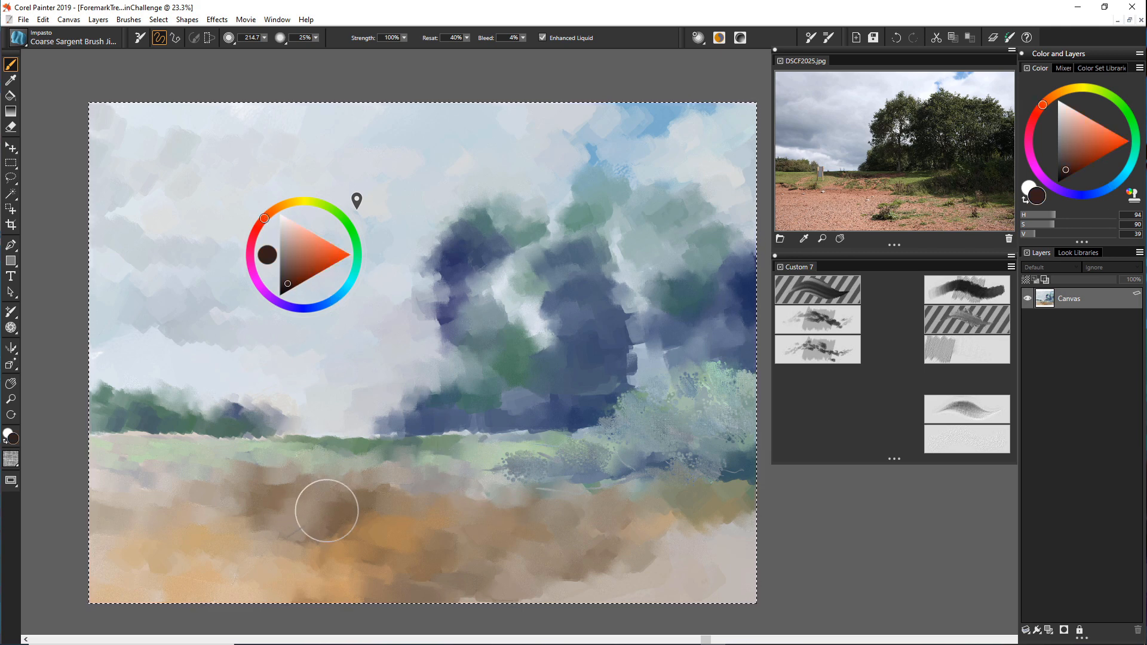
drag(327, 510, 384, 525)
mouse_move(323, 517)
mouse_down()
mouse_move(272, 520)
mouse_move(342, 513)
mouse_move(303, 510)
mouse_move(299, 538)
mouse_move(268, 539)
mouse_move(329, 508)
mouse_up()
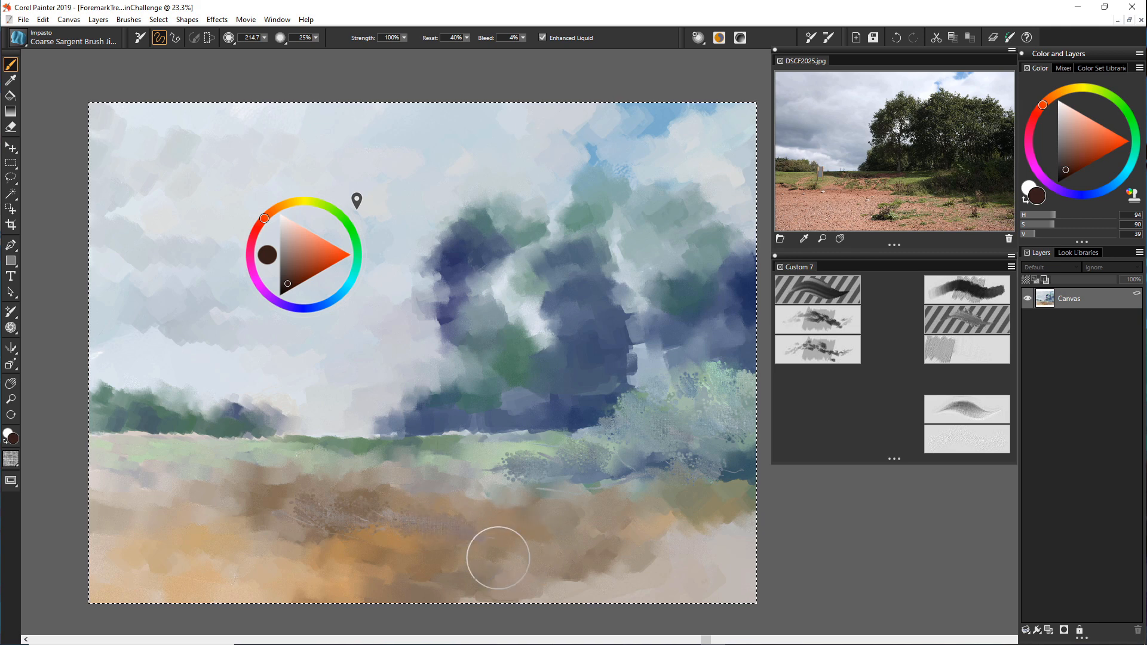
drag(425, 526, 520, 512)
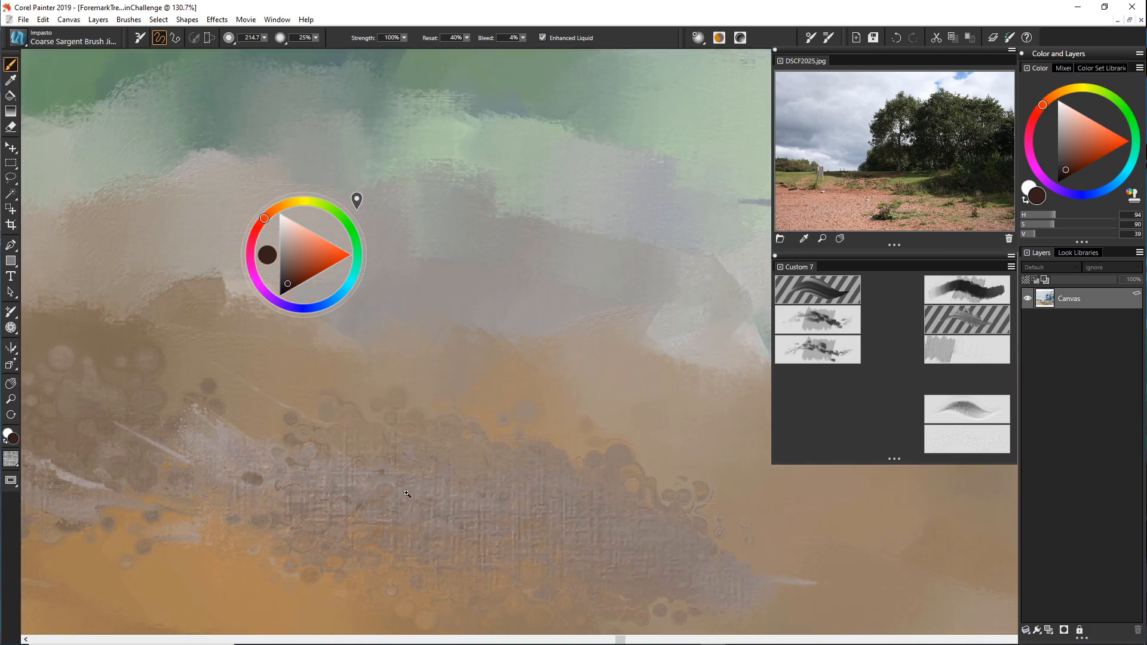
drag(426, 521, 287, 508)
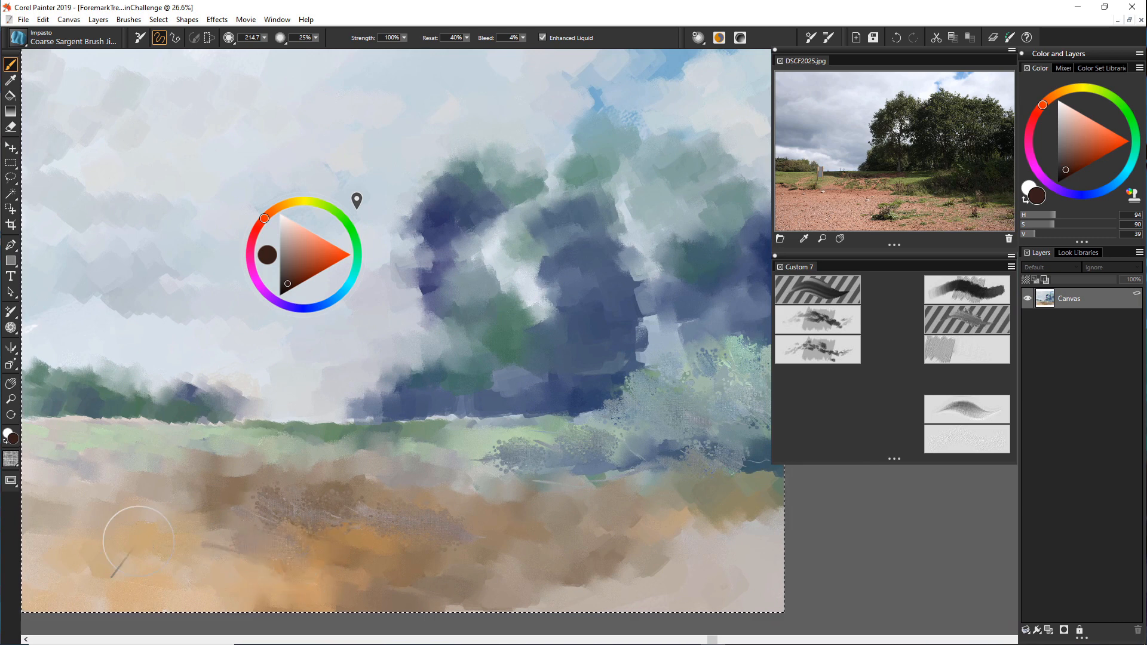
Extend the dark brown grainy texture down and across the left side of the earthy foreground.
mouse_move(273, 569)
mouse_down()
mouse_move(178, 540)
mouse_move(189, 539)
mouse_move(181, 518)
mouse_move(254, 526)
mouse_up()
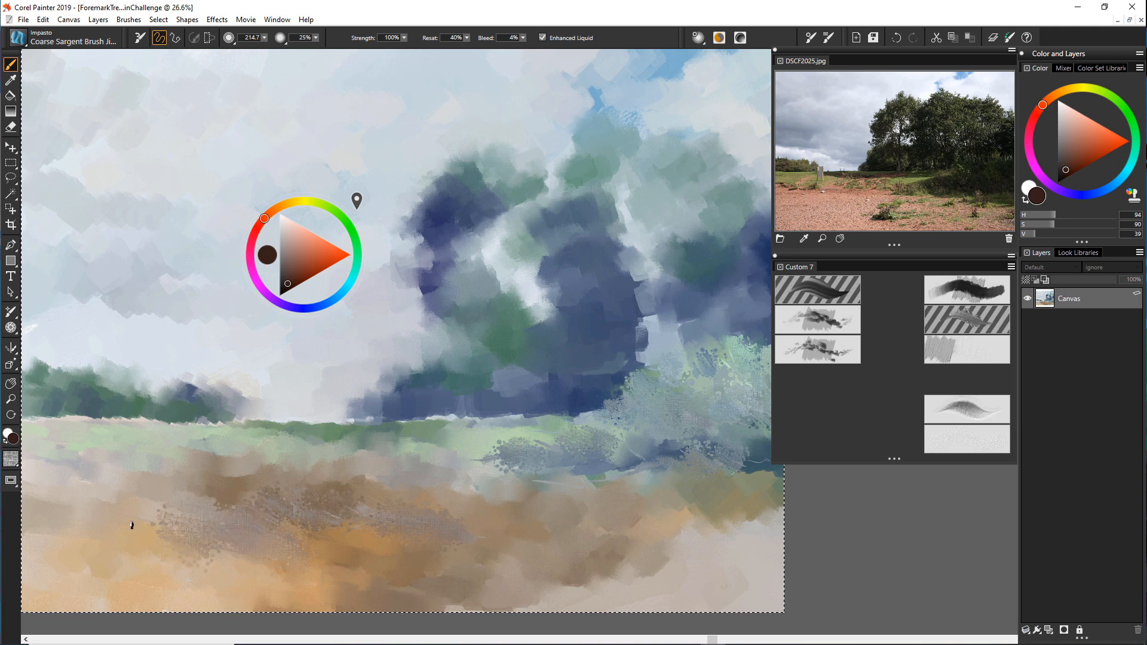
mouse_move(131, 525)
mouse_down()
mouse_move(83, 554)
mouse_move(224, 584)
mouse_move(258, 585)
mouse_move(225, 573)
mouse_move(286, 588)
mouse_move(269, 565)
mouse_move(270, 576)
mouse_move(347, 564)
mouse_up()
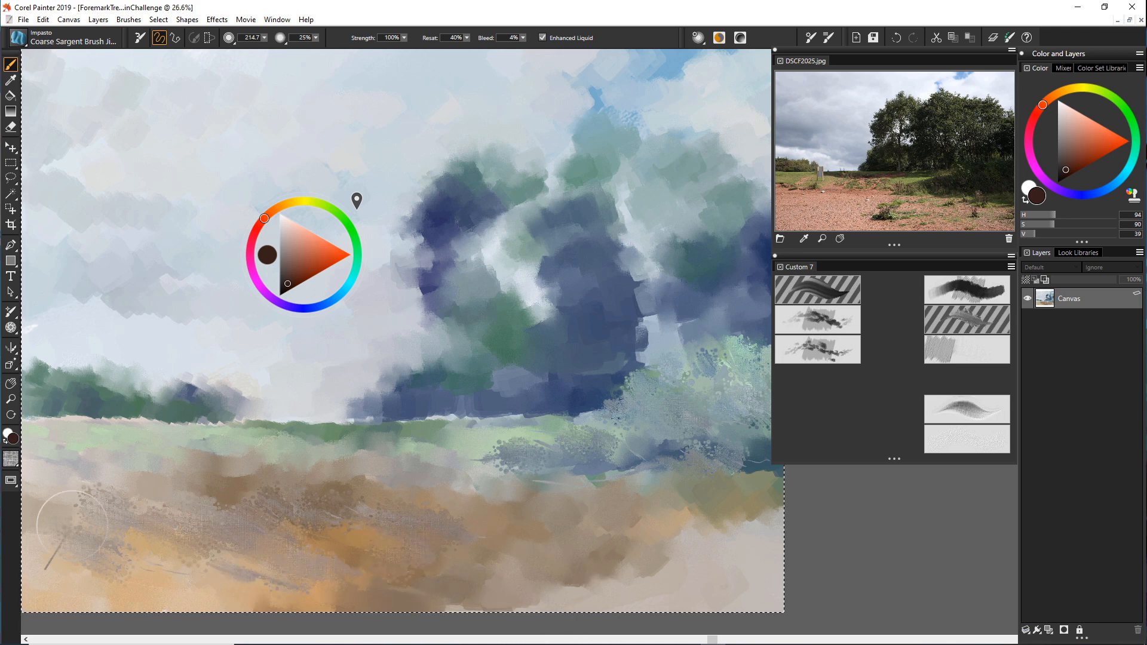
mouse_move(68, 527)
mouse_down()
mouse_move(54, 543)
mouse_move(65, 536)
mouse_up()
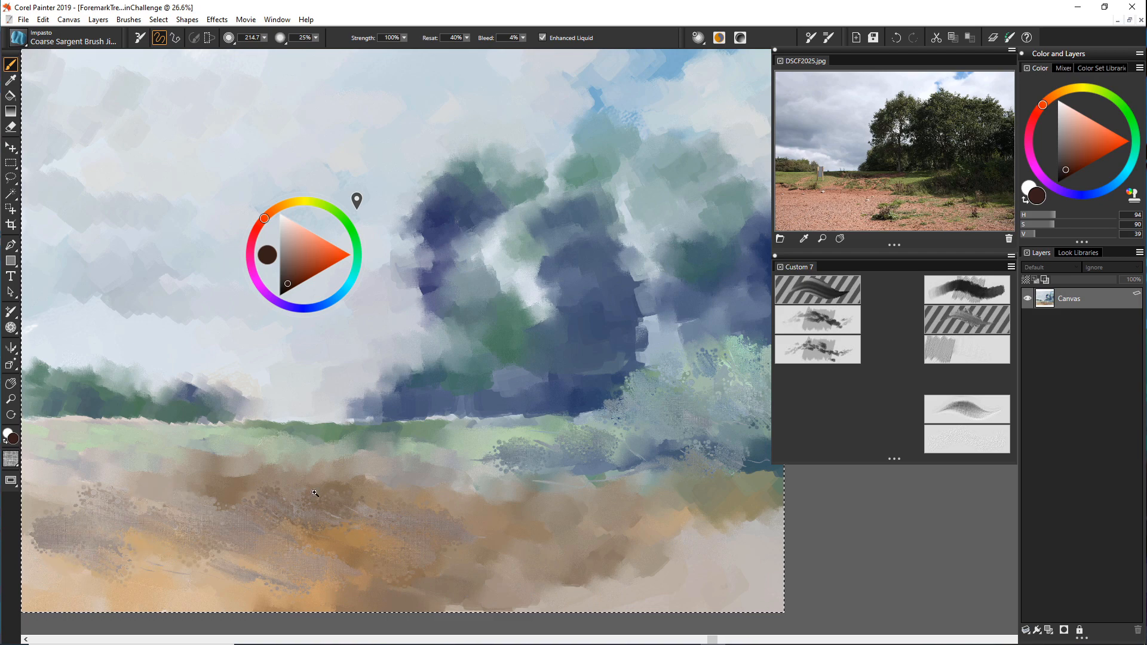
scroll(287, 503, down, 2)
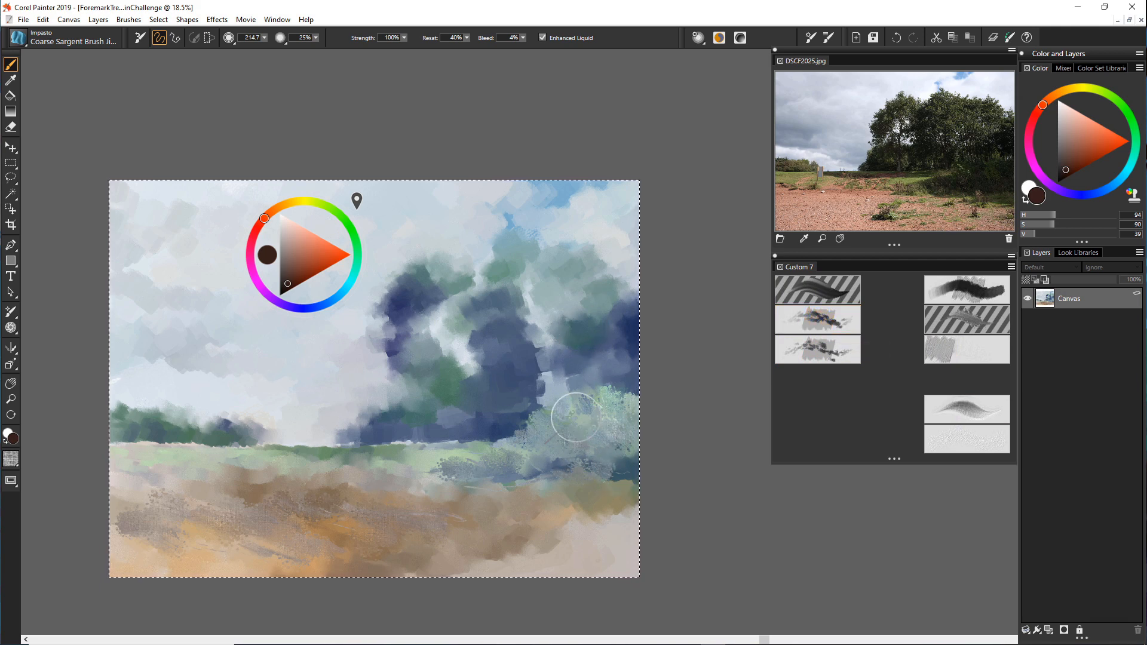
click(821, 321)
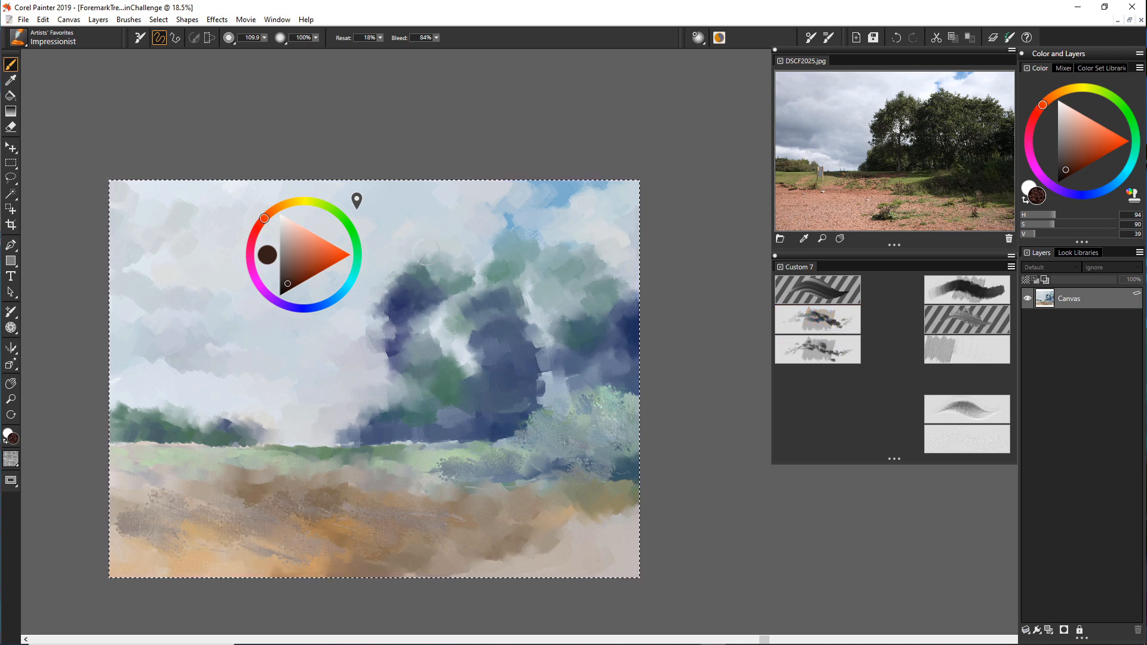
mouse_move(420, 250)
mouse_down()
mouse_move(452, 236)
mouse_move(456, 251)
mouse_move(495, 238)
mouse_up()
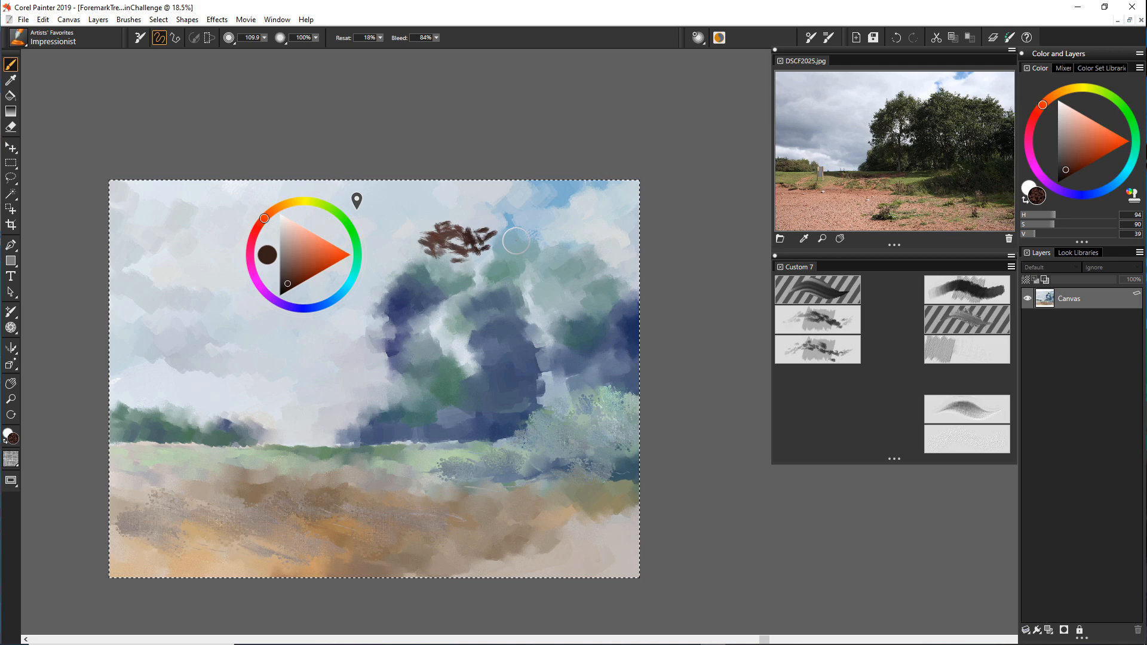
key(ctrl+z)
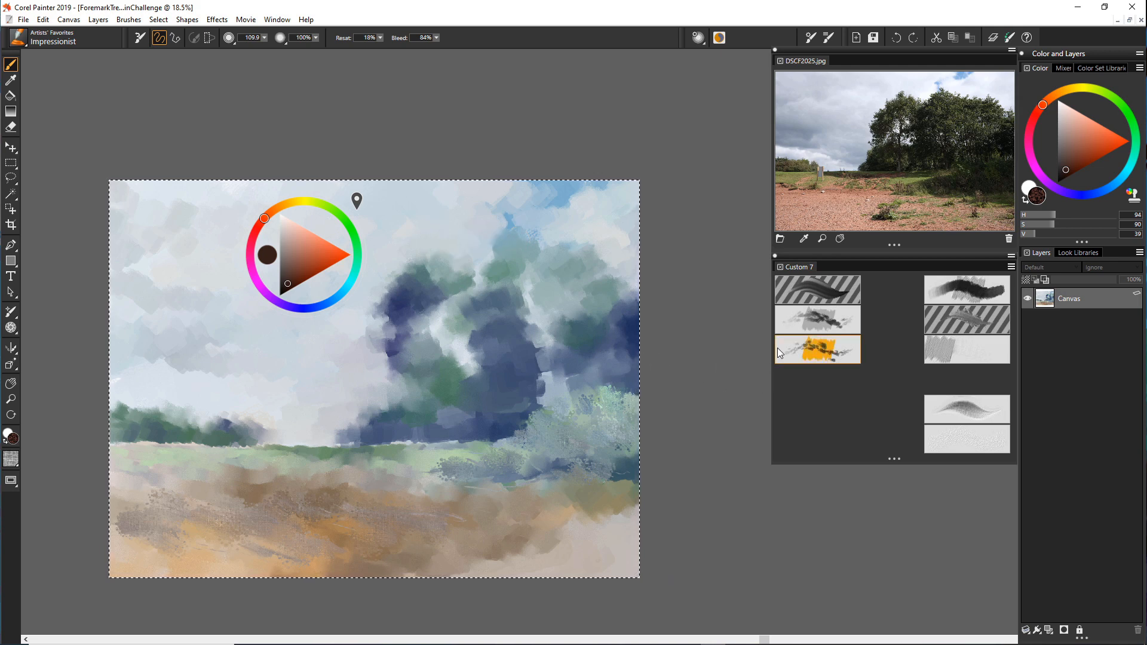
Choose the Grainy Blender Impasto brush and blend the trees' base into the left edge of the right-hand bush.
click(942, 349)
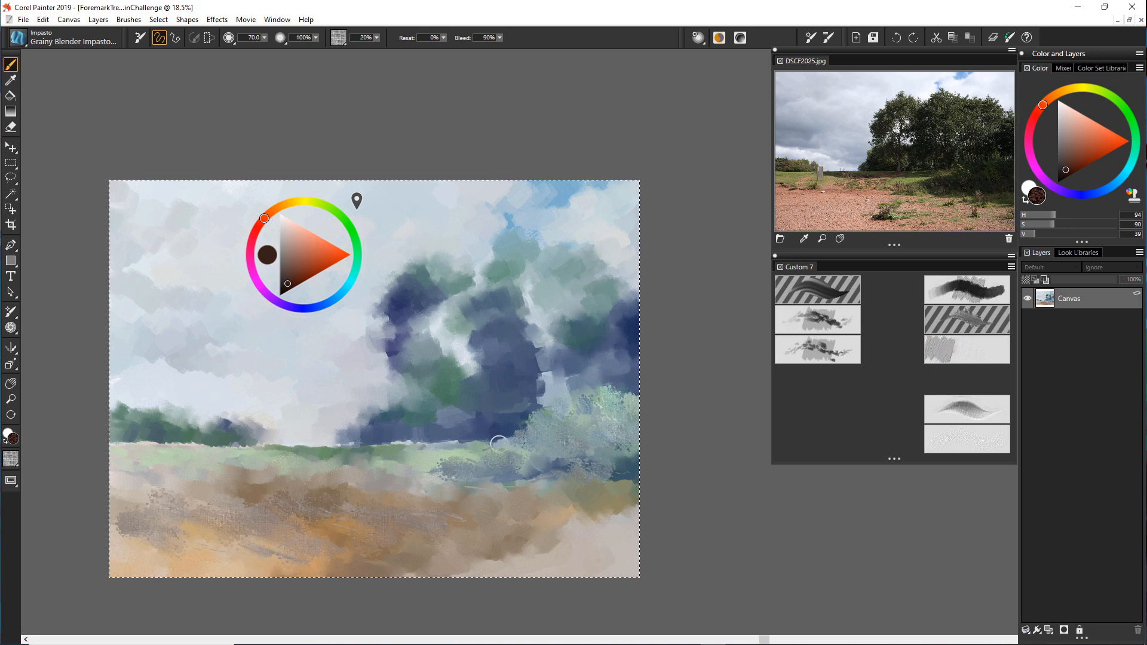
drag(500, 440, 512, 435)
Switch to the Speckle Bristle Impasto brush, test it at the top of the trees and set its size to 126.6.
right_click(464, 355)
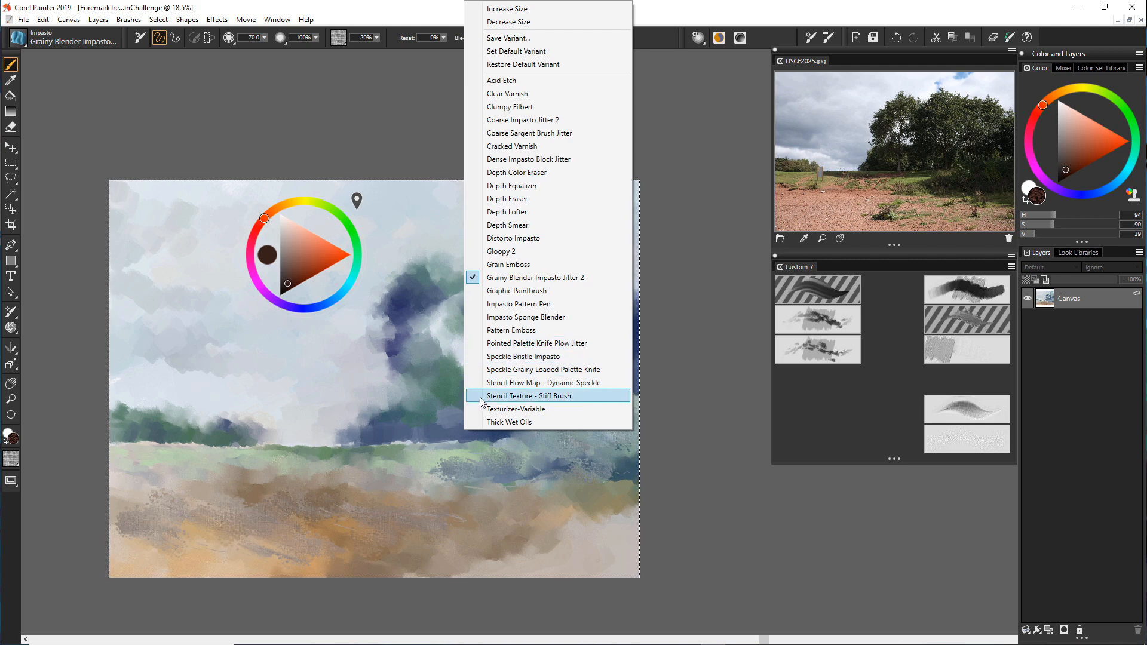
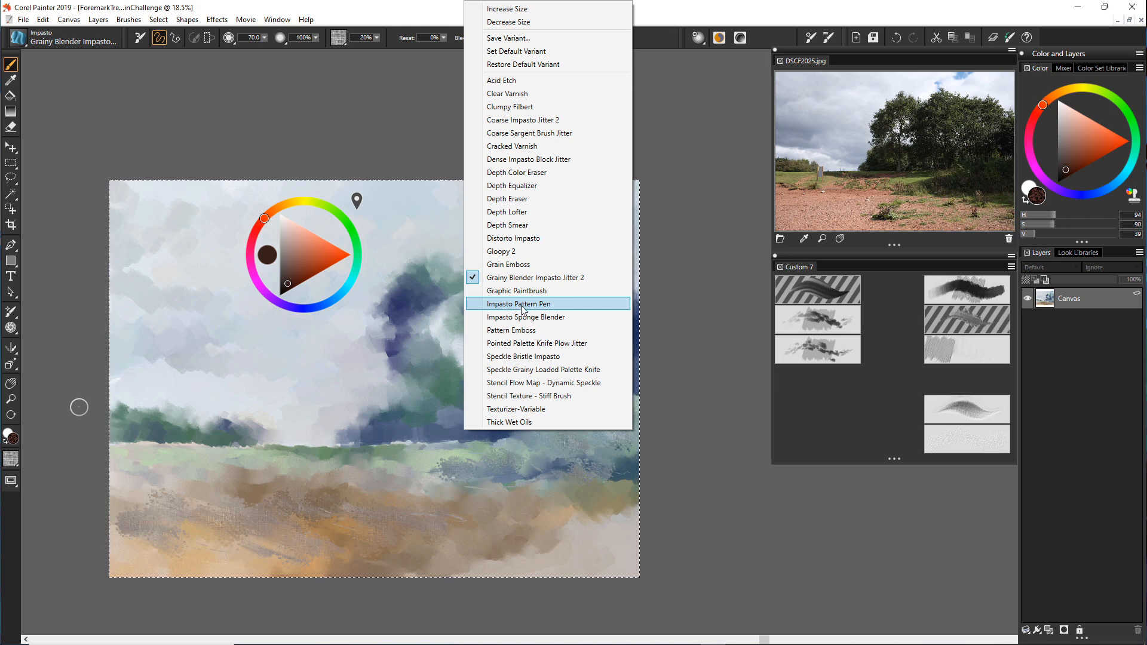
click(529, 360)
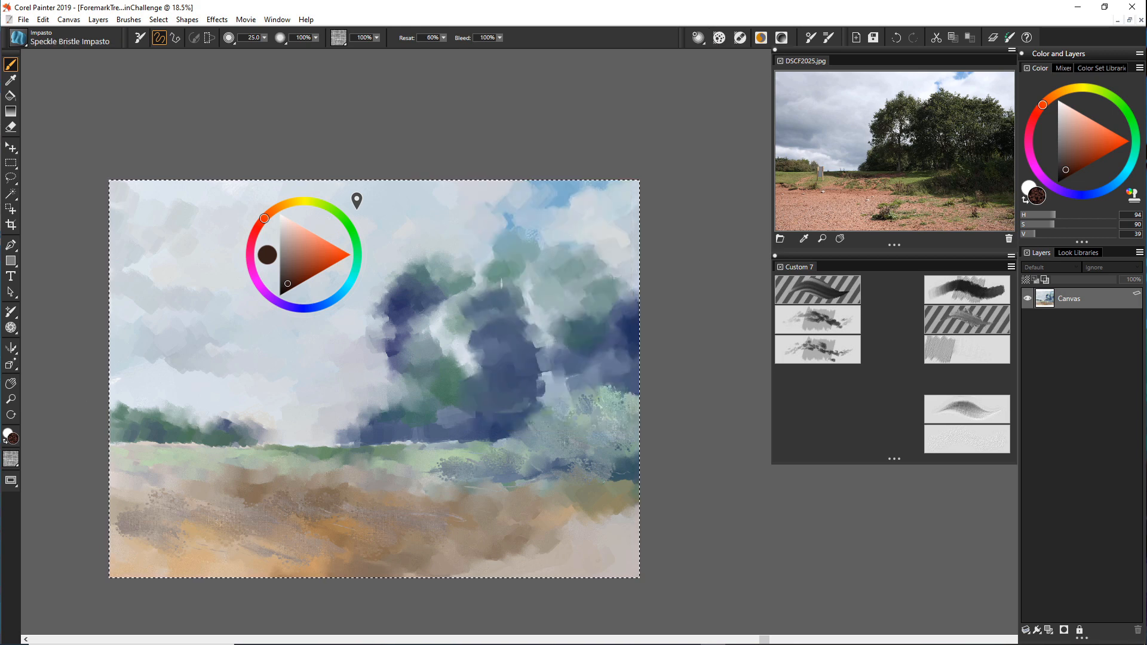
drag(504, 249, 508, 242)
mouse_move(263, 38)
mouse_down()
mouse_move(274, 55)
mouse_move(294, 55)
mouse_up()
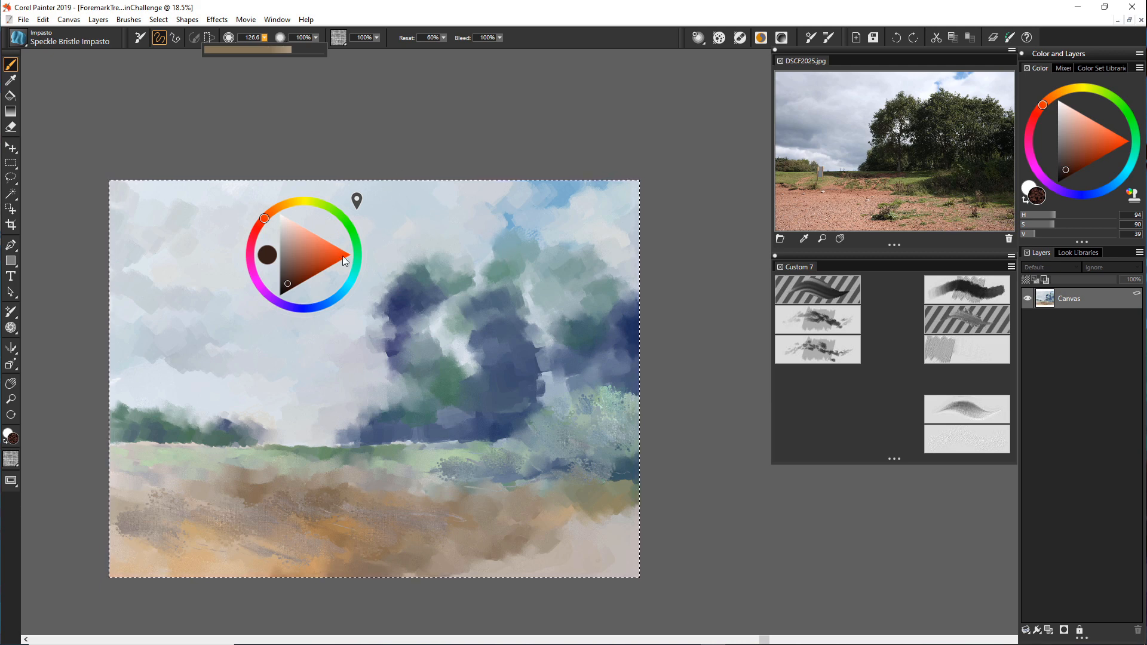
Mix a light green, set the brush size to 72.1 and paint bristly foliage strokes along the upper right treetops.
click(356, 269)
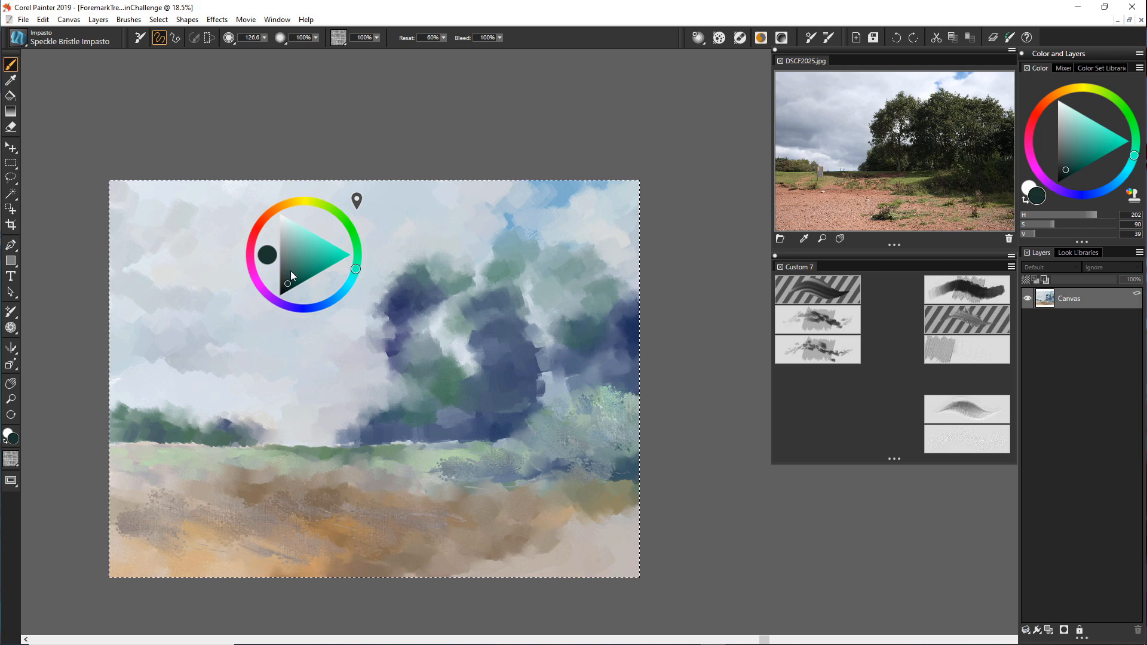
drag(287, 241, 352, 241)
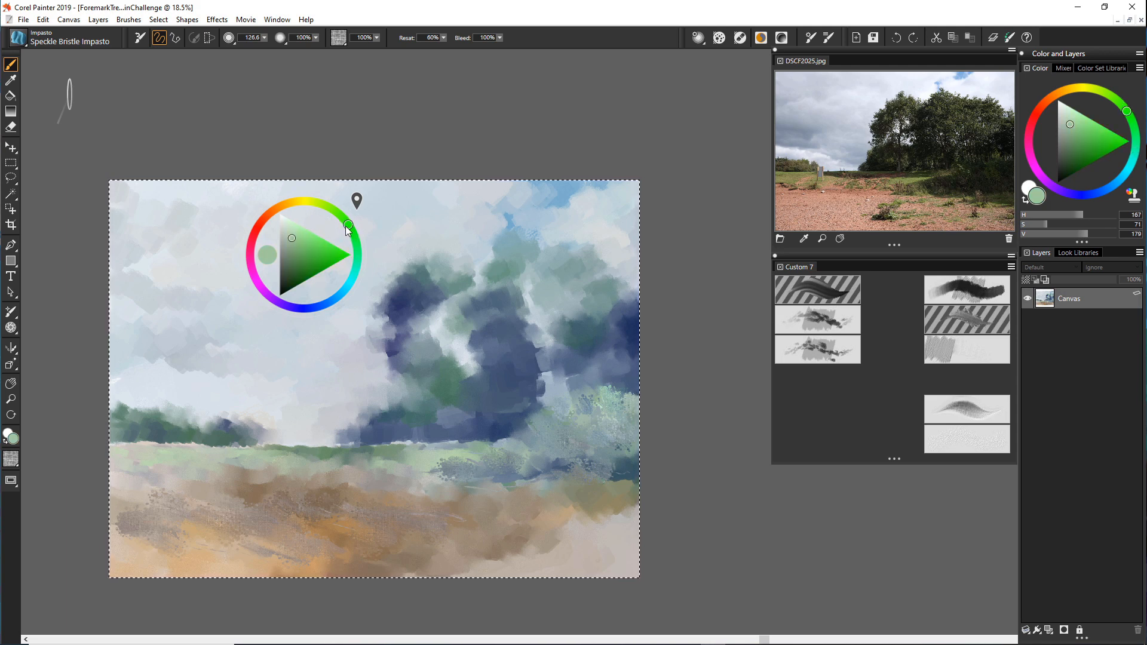
drag(518, 234, 520, 243)
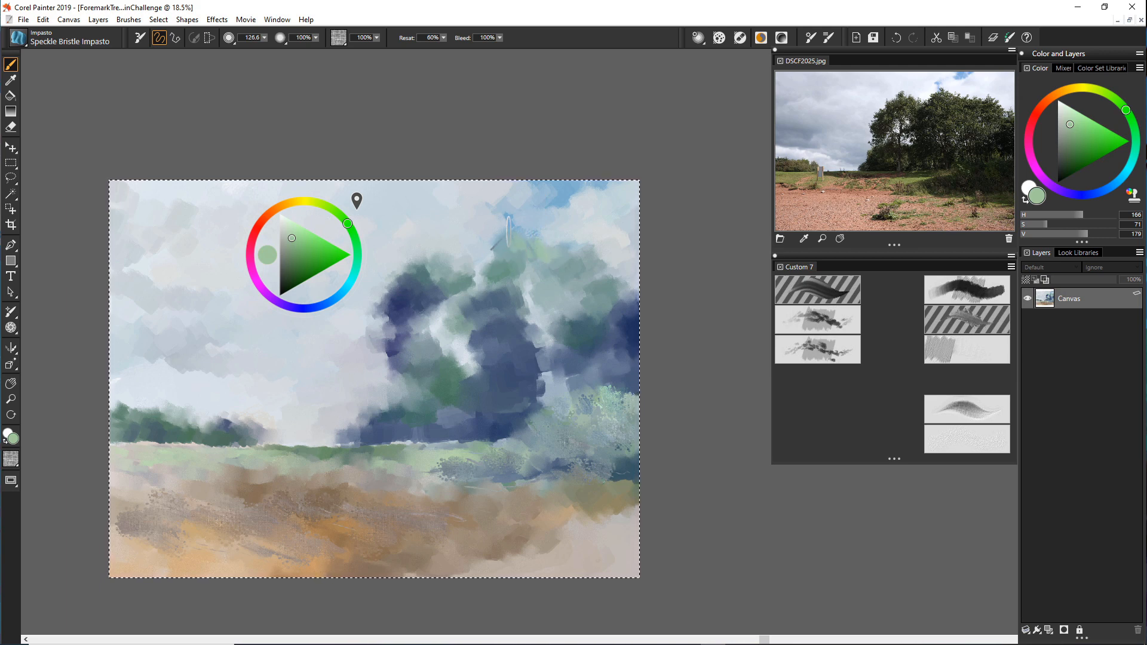
drag(494, 255, 512, 234)
mouse_move(264, 37)
mouse_down()
mouse_move(248, 46)
mouse_move(265, 48)
mouse_up()
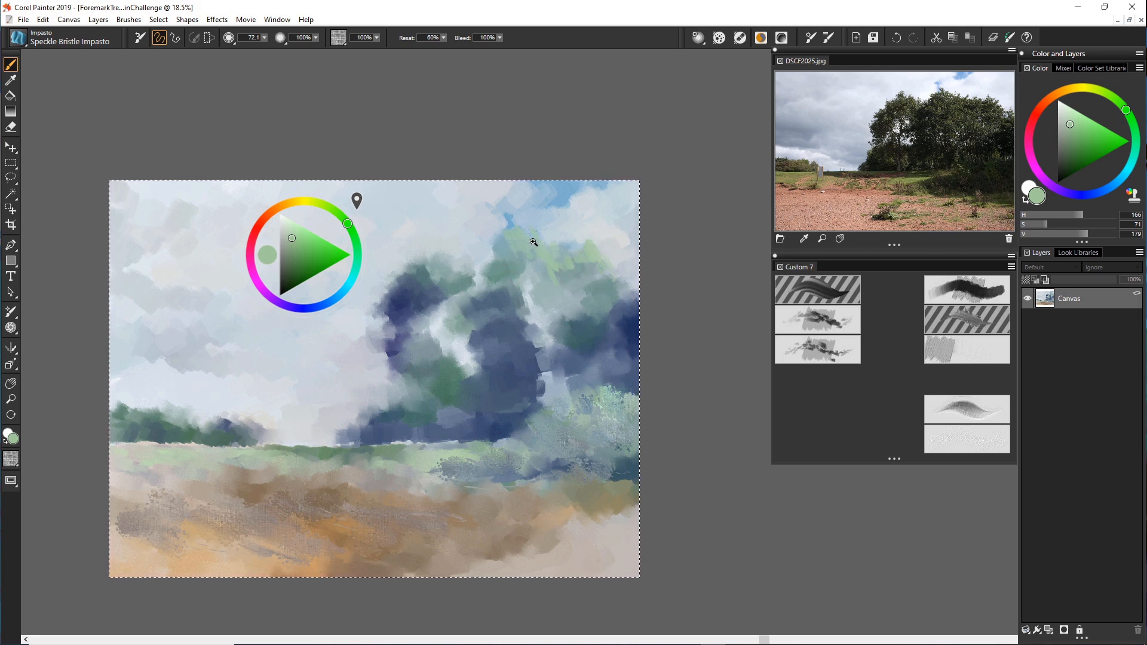
scroll(532, 239, up, 8)
scroll(621, 231, down, 5)
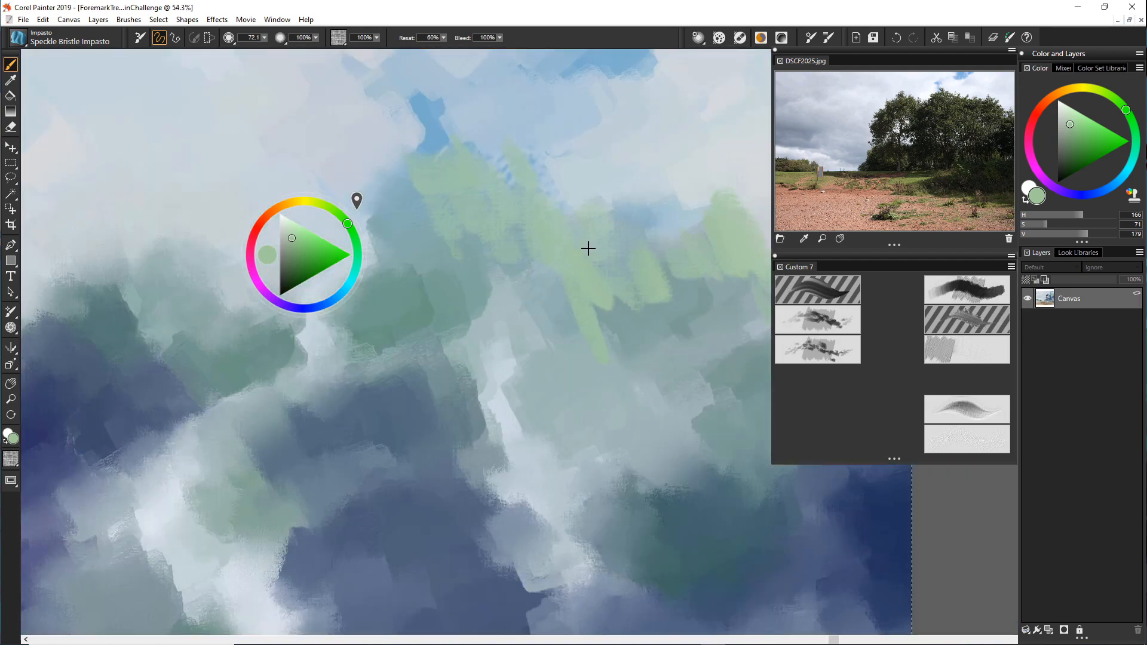
scroll(579, 248, up, 1)
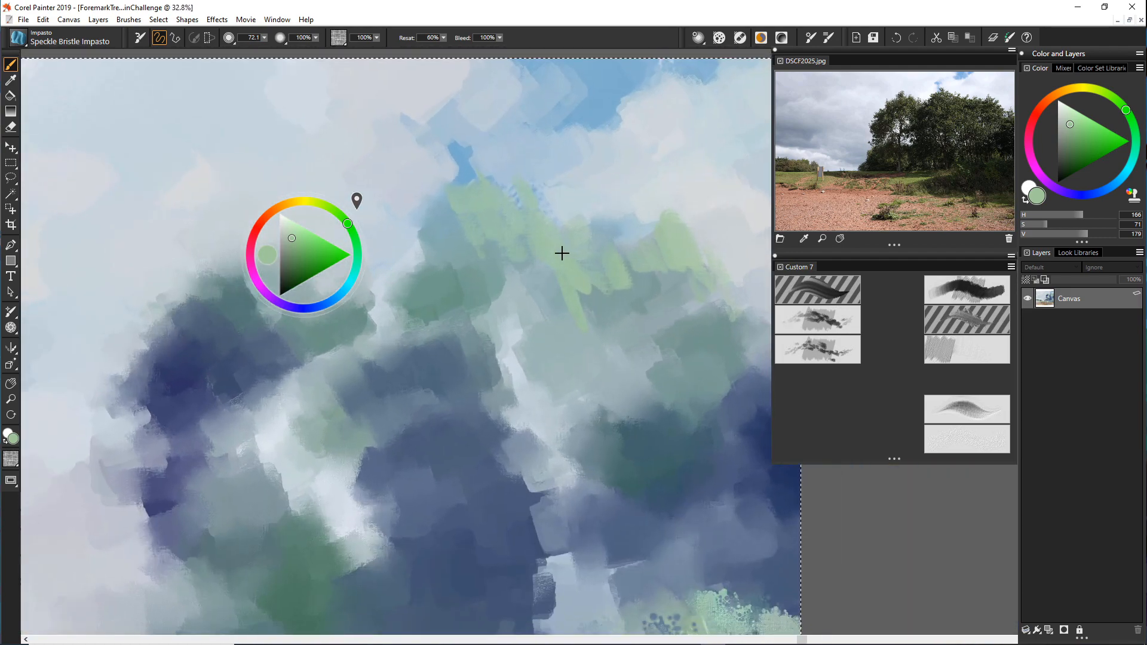
scroll(545, 249, down, 2)
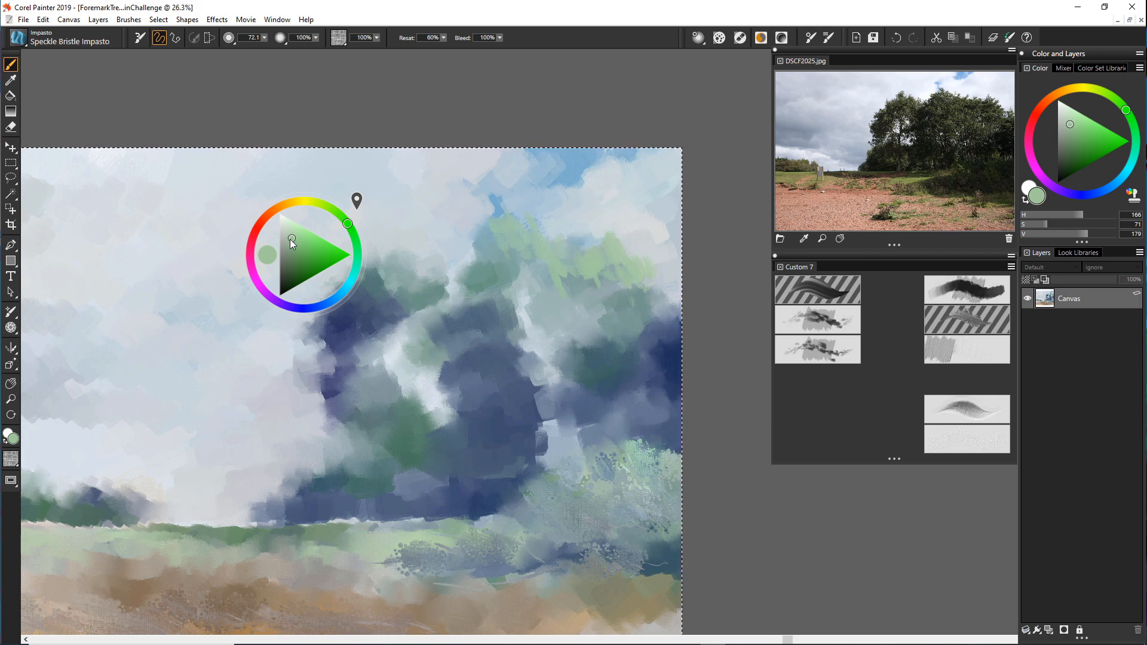
Mix a muted grey-green and brush foliage strokes over the right treetop and the upper left of the central tree.
drag(290, 240, 286, 251)
mouse_move(596, 267)
mouse_down()
mouse_move(622, 274)
mouse_move(599, 264)
mouse_move(608, 282)
mouse_move(610, 269)
mouse_move(631, 281)
mouse_move(610, 275)
mouse_move(641, 305)
mouse_up()
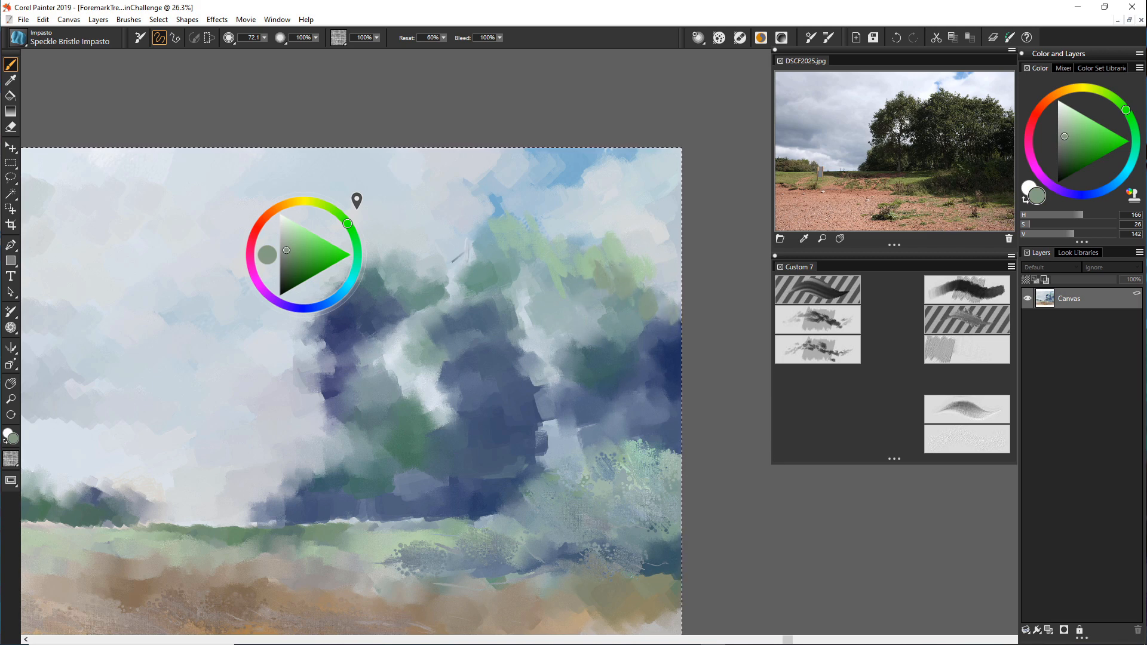
drag(465, 246, 503, 218)
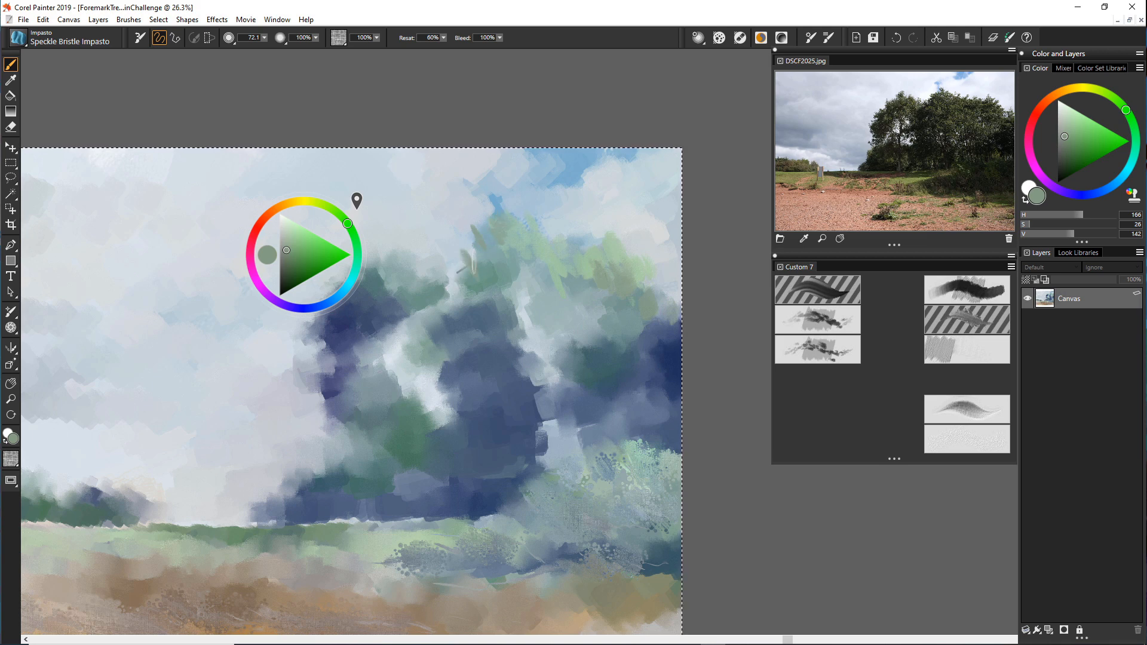
mouse_move(461, 277)
mouse_down()
mouse_move(461, 305)
mouse_move(473, 322)
mouse_move(479, 299)
mouse_move(493, 302)
mouse_move(483, 329)
mouse_up()
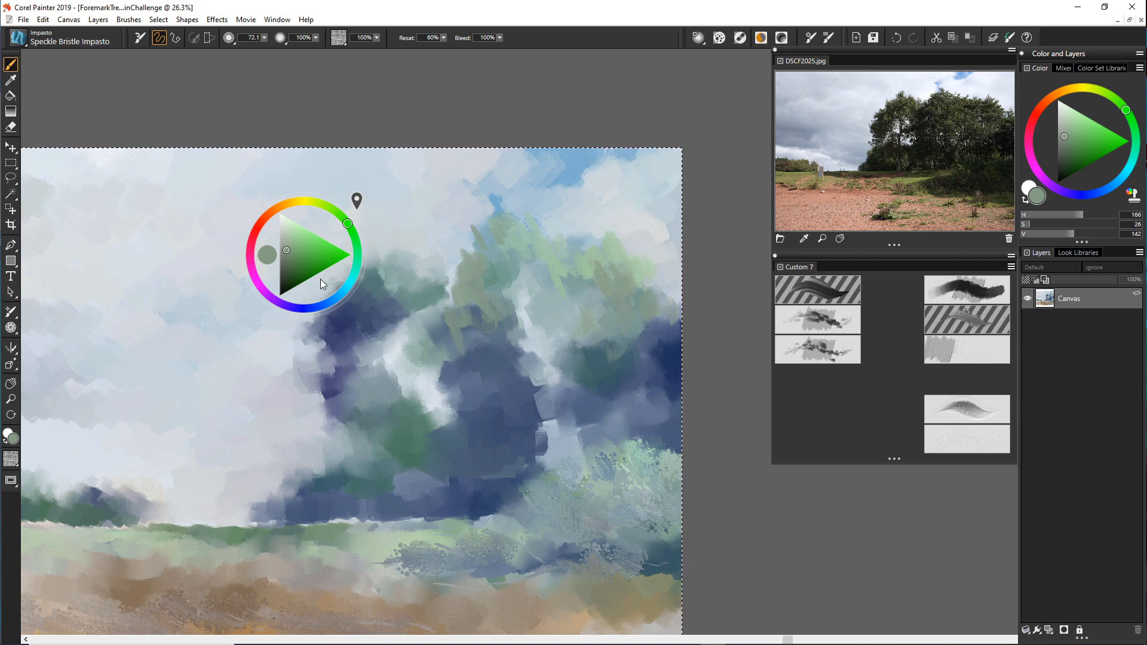
Mix a very dark navy and paint shadow strokes into the middle of the right-hand tree.
click(306, 310)
drag(285, 256, 291, 273)
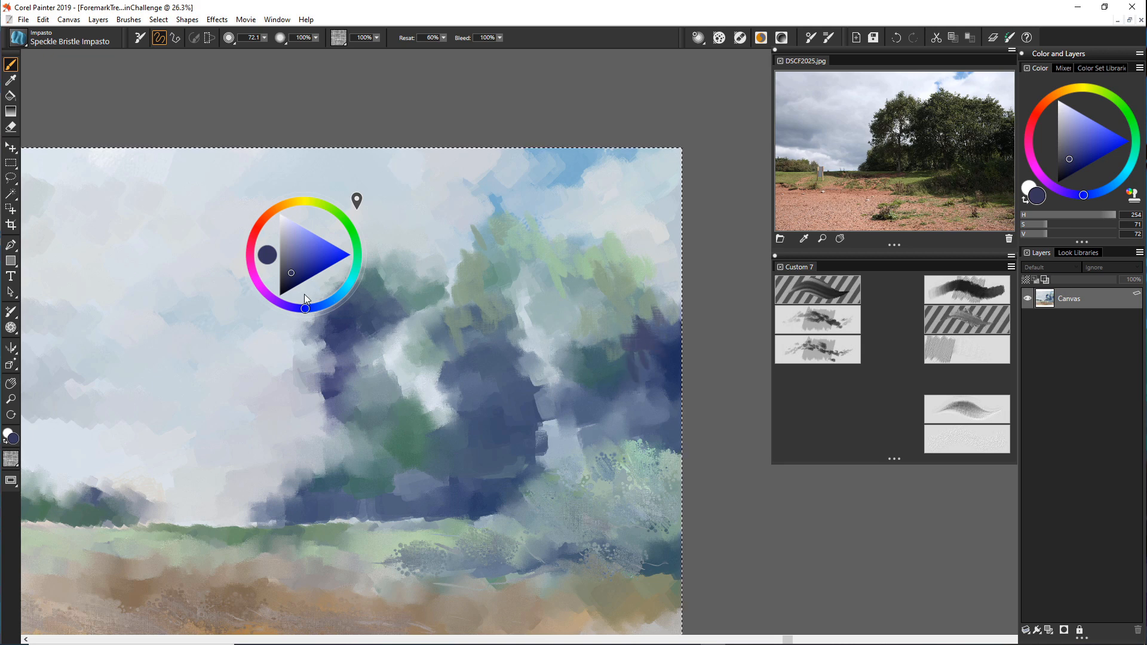
drag(278, 277, 281, 279)
click(291, 282)
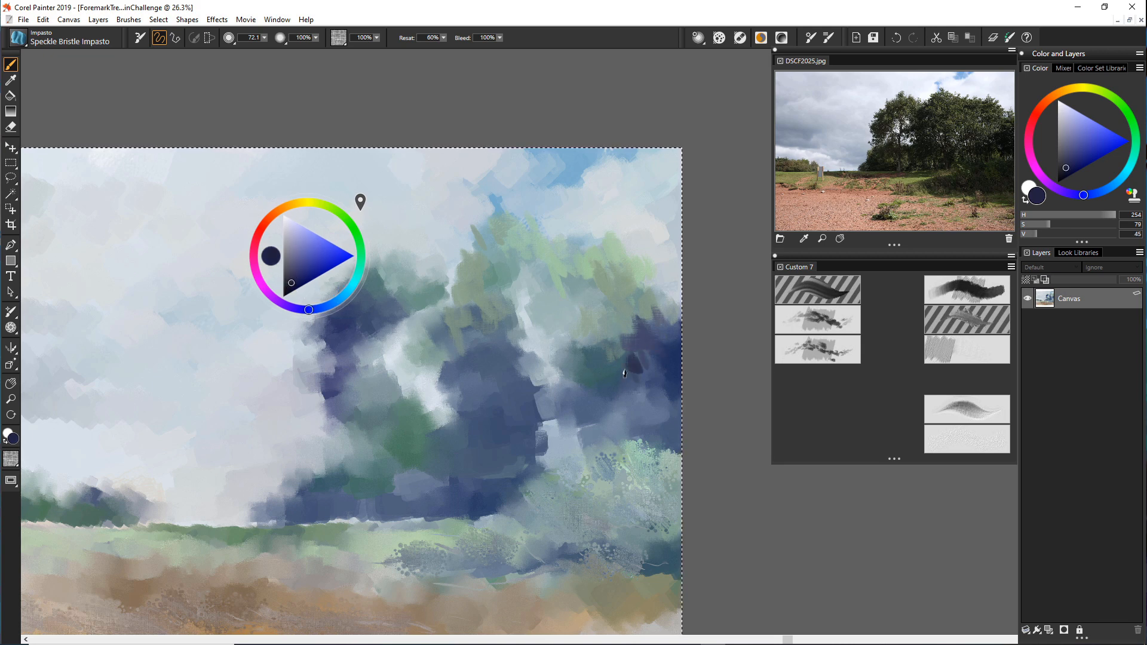
drag(624, 373, 602, 377)
drag(626, 395, 628, 407)
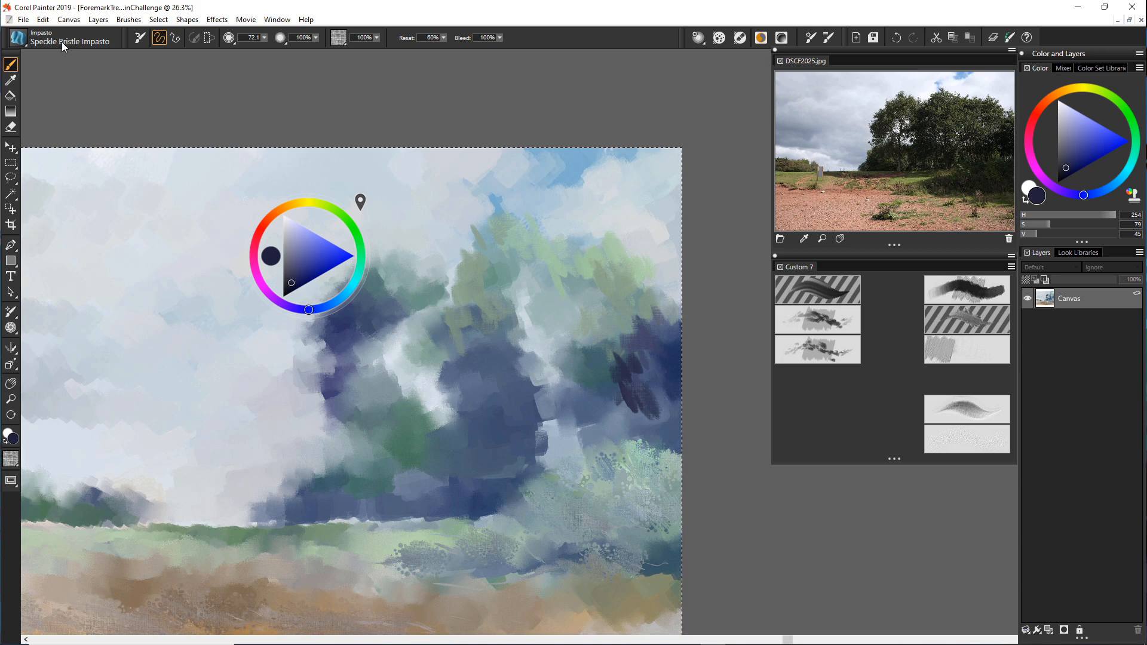
Add the Speckle Bristle Impasto brush to the Custom 7 palette.
click(27, 42)
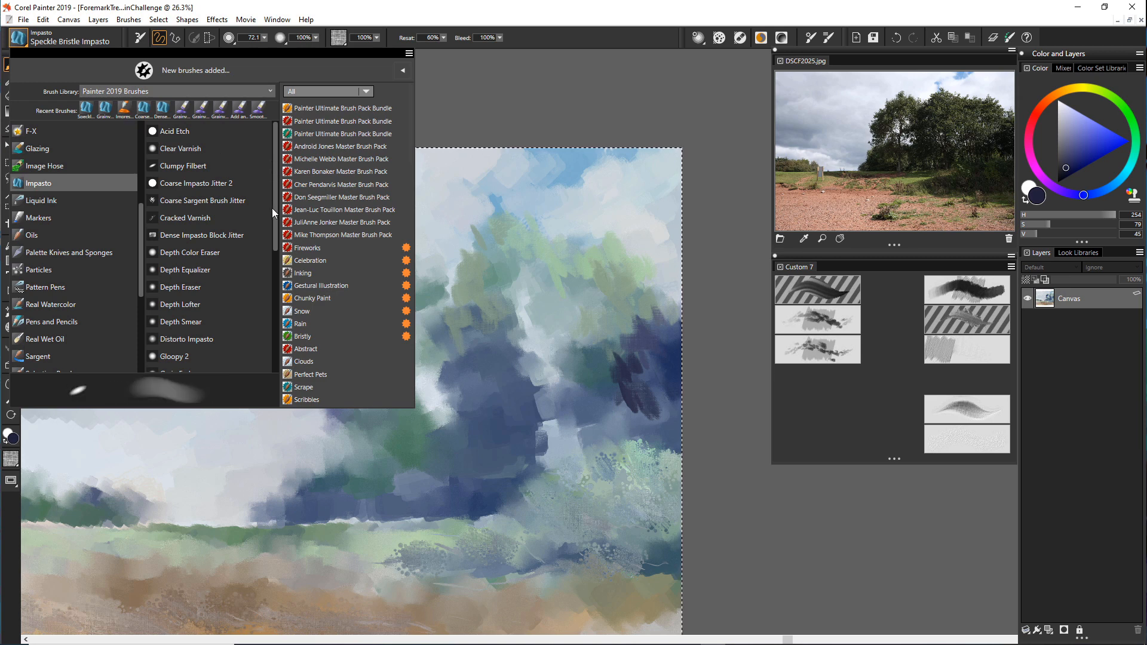
drag(272, 208, 269, 296)
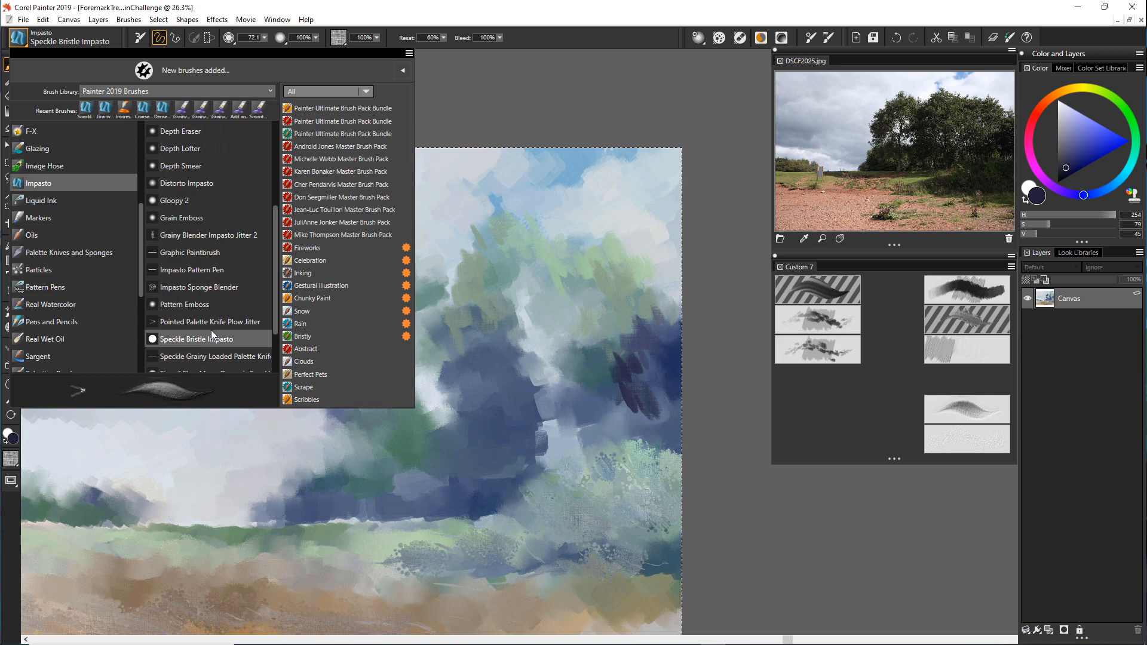
mouse_move(213, 332)
mouse_down()
mouse_move(226, 346)
mouse_move(769, 384)
mouse_move(855, 386)
mouse_move(922, 370)
mouse_up()
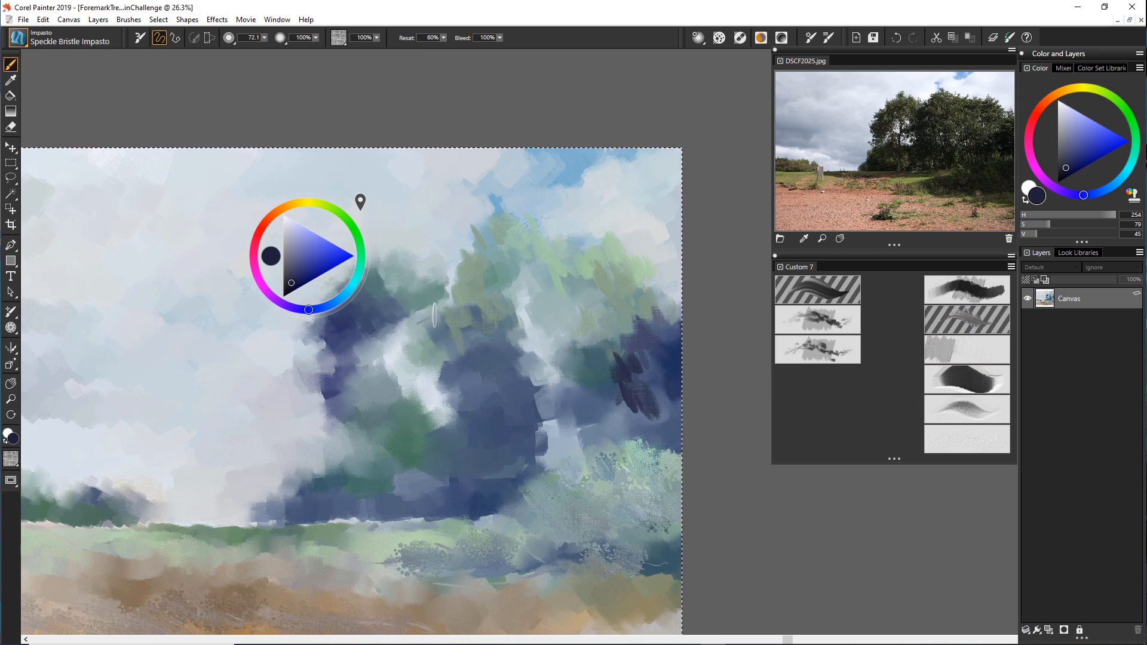
Paint dark navy bristle strokes down the central tree, from its upper foliage to near its base.
mouse_move(507, 305)
mouse_down()
mouse_move(502, 271)
mouse_move(482, 280)
mouse_move(493, 295)
mouse_move(484, 299)
mouse_move(494, 285)
mouse_move(475, 283)
mouse_move(481, 271)
mouse_move(506, 283)
mouse_move(486, 285)
mouse_move(504, 309)
mouse_up()
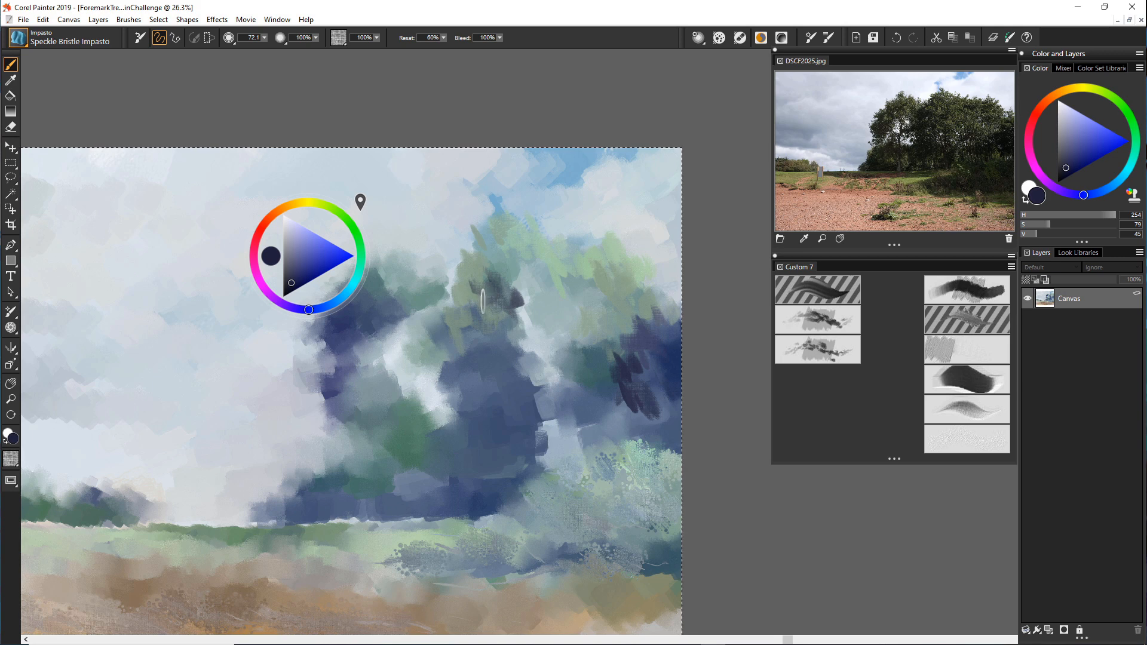
drag(486, 295, 500, 308)
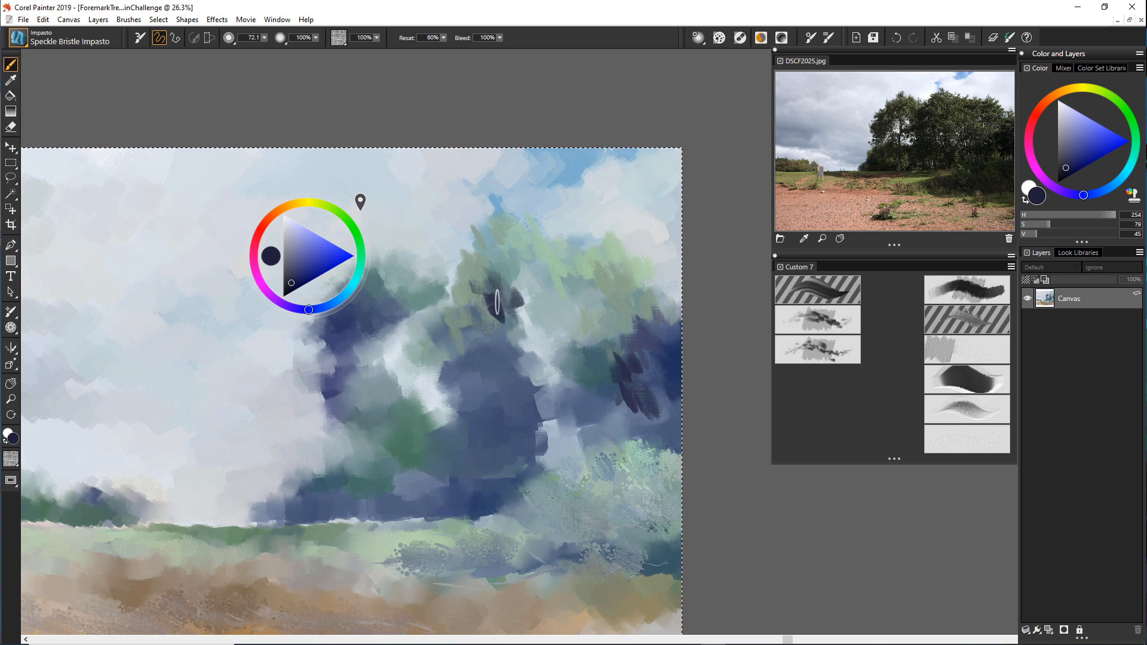
drag(496, 303, 491, 315)
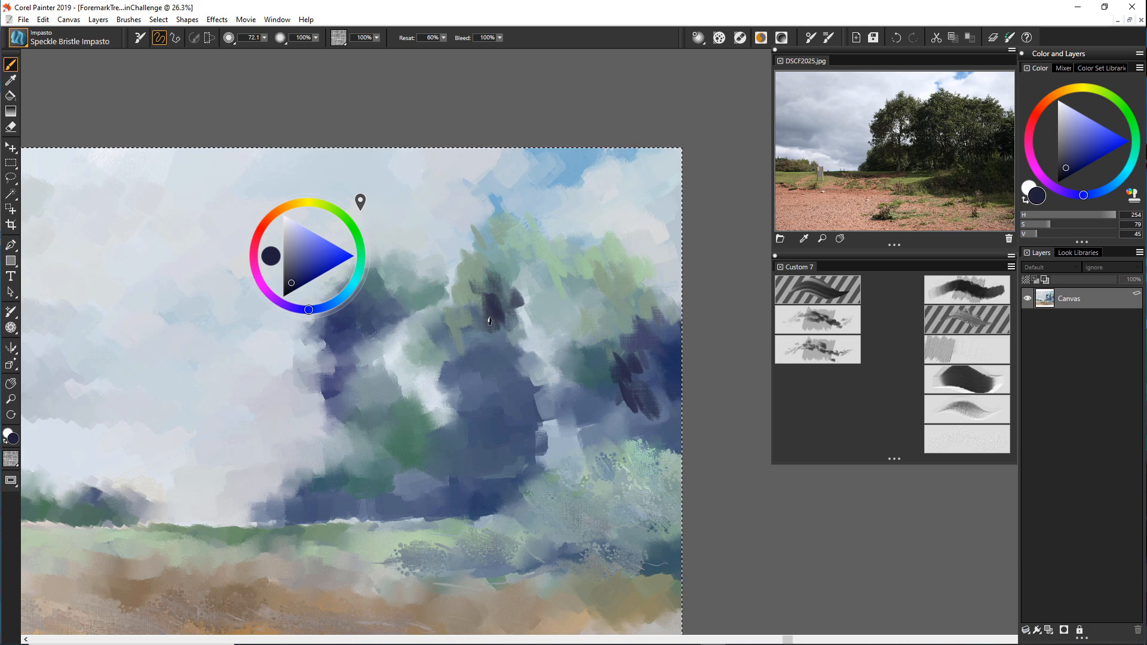
mouse_move(467, 308)
mouse_down()
mouse_move(475, 344)
mouse_move(483, 336)
mouse_move(461, 360)
mouse_move(485, 351)
mouse_move(485, 328)
mouse_move(479, 368)
mouse_move(445, 368)
mouse_move(460, 375)
mouse_move(446, 389)
mouse_move(448, 370)
mouse_move(470, 357)
mouse_move(503, 371)
mouse_move(479, 388)
mouse_move(510, 399)
mouse_move(481, 385)
mouse_move(486, 414)
mouse_move(500, 420)
mouse_move(522, 404)
mouse_move(485, 428)
mouse_move(437, 427)
mouse_move(468, 402)
mouse_move(443, 415)
mouse_move(463, 427)
mouse_move(464, 383)
mouse_up()
mouse_move(425, 428)
mouse_down()
mouse_move(468, 451)
mouse_move(431, 440)
mouse_move(474, 426)
mouse_move(468, 409)
mouse_move(512, 413)
mouse_move(500, 443)
mouse_move(520, 443)
mouse_move(509, 458)
mouse_move(488, 420)
mouse_move(501, 398)
mouse_move(524, 402)
mouse_up()
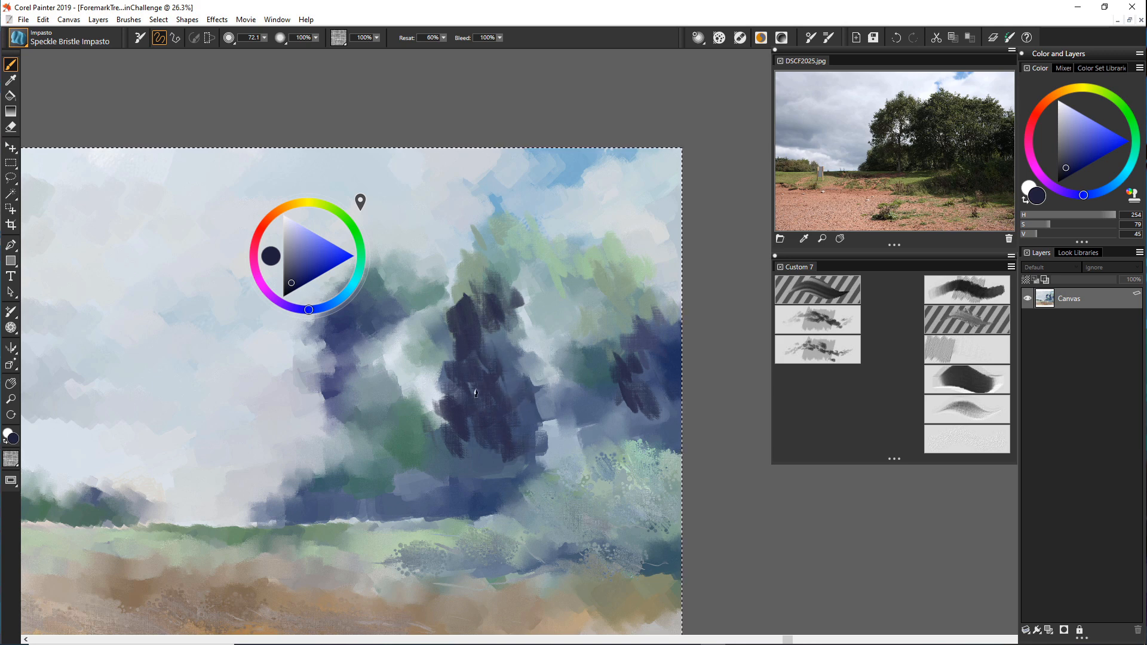
Mix a violet-blue and a muted reddish brown and add accents of both to the lower half of the central tree.
click(309, 276)
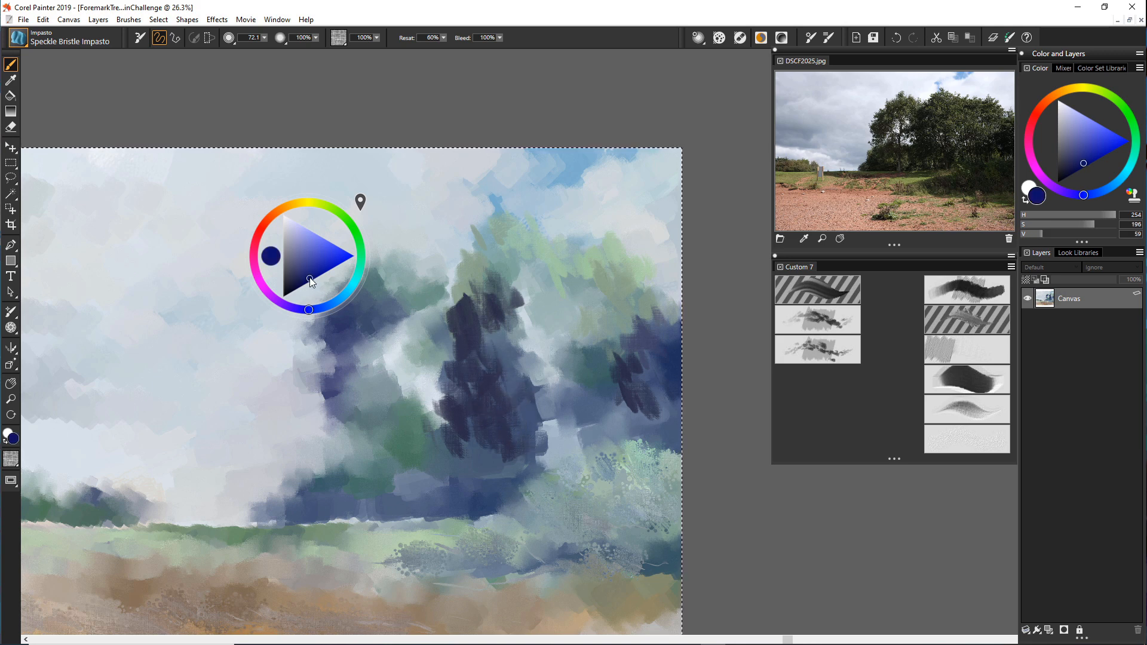
mouse_move(309, 310)
mouse_down()
mouse_move(327, 308)
mouse_move(299, 309)
mouse_up()
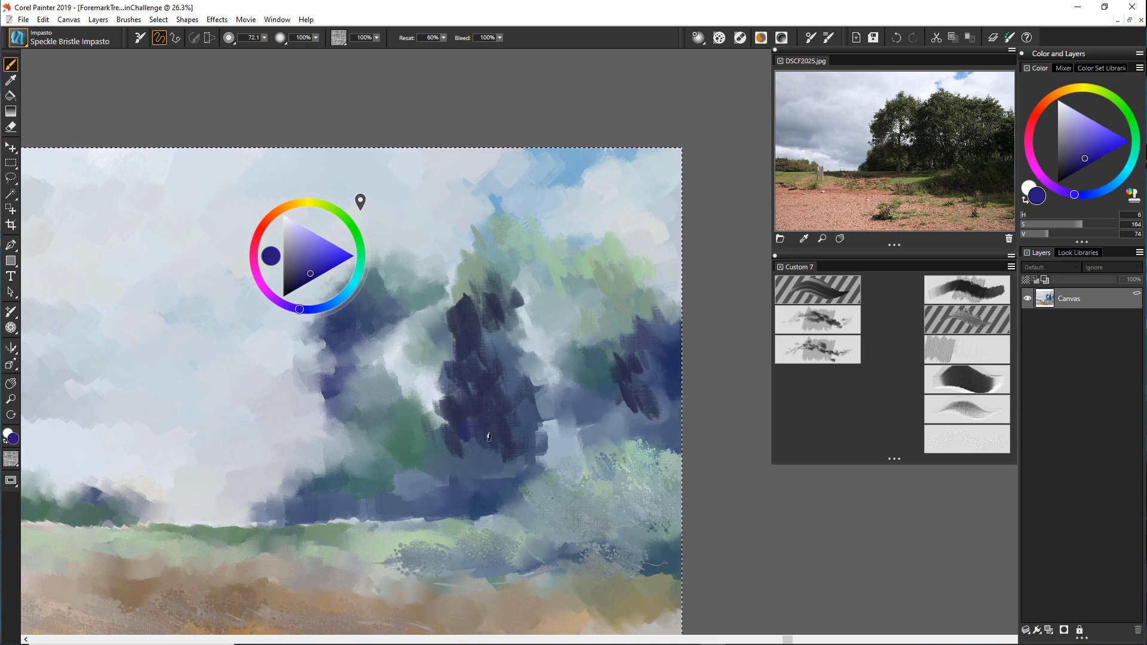
click(260, 231)
drag(300, 266, 291, 271)
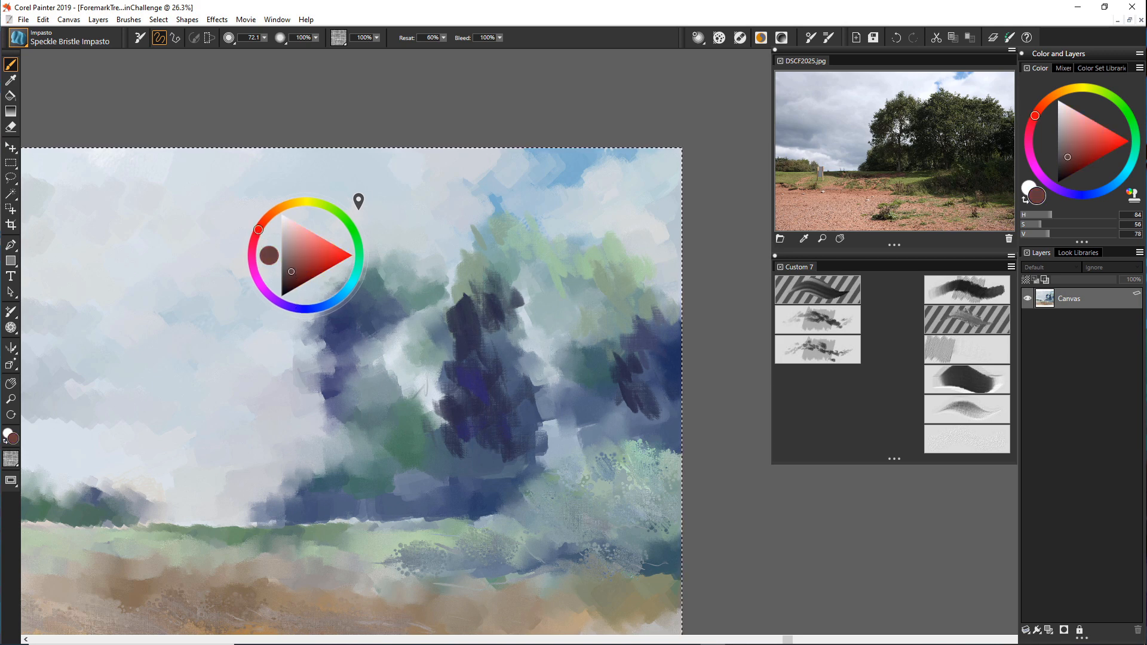
drag(475, 399, 471, 399)
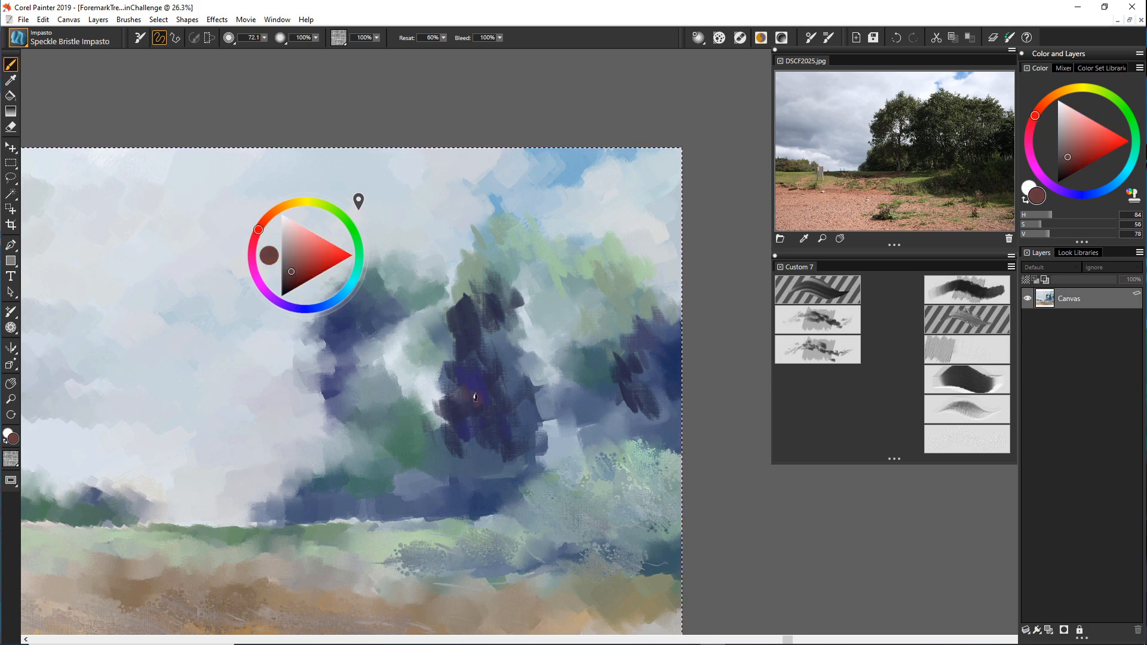
mouse_move(461, 448)
mouse_down()
mouse_move(293, 284)
mouse_move(469, 458)
mouse_move(470, 441)
mouse_move(487, 462)
mouse_up()
Mix a dark blue, tone down the central tree's red patches and add strokes near its top and lower left edge.
click(294, 283)
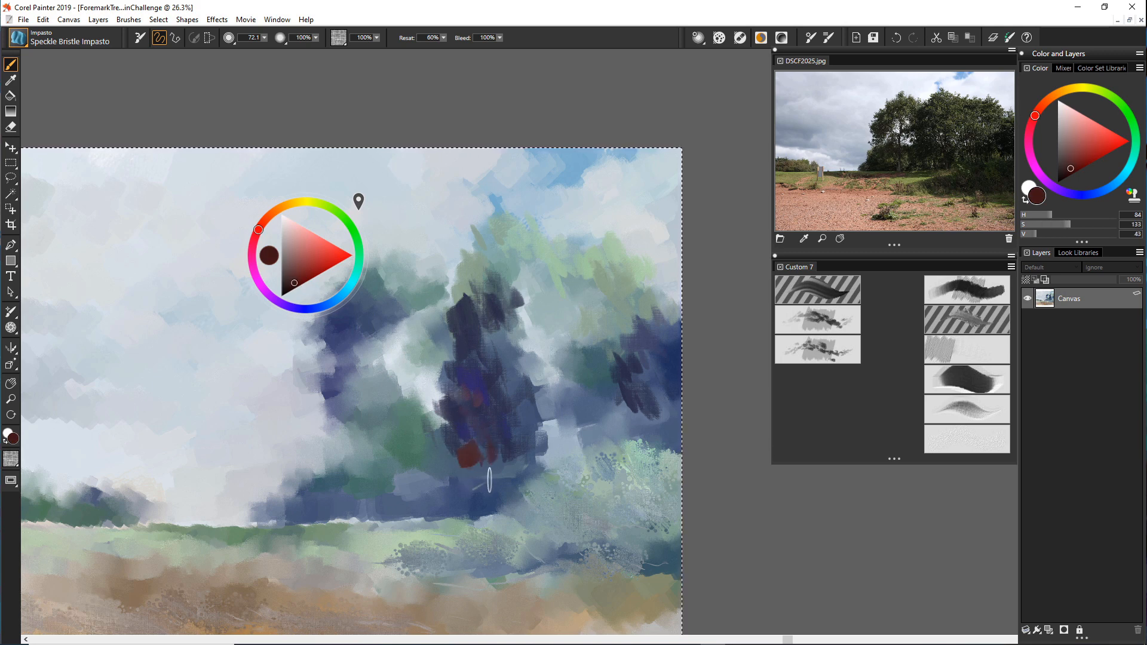
click(326, 304)
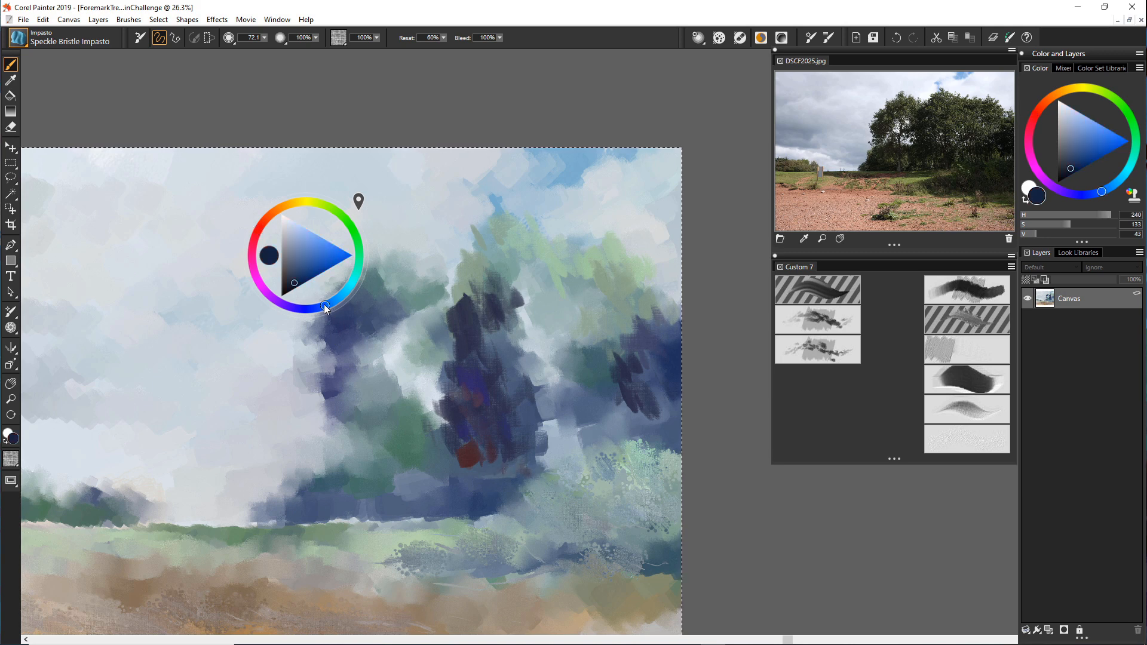
mouse_move(456, 441)
mouse_down()
mouse_move(470, 474)
mouse_move(486, 461)
mouse_up()
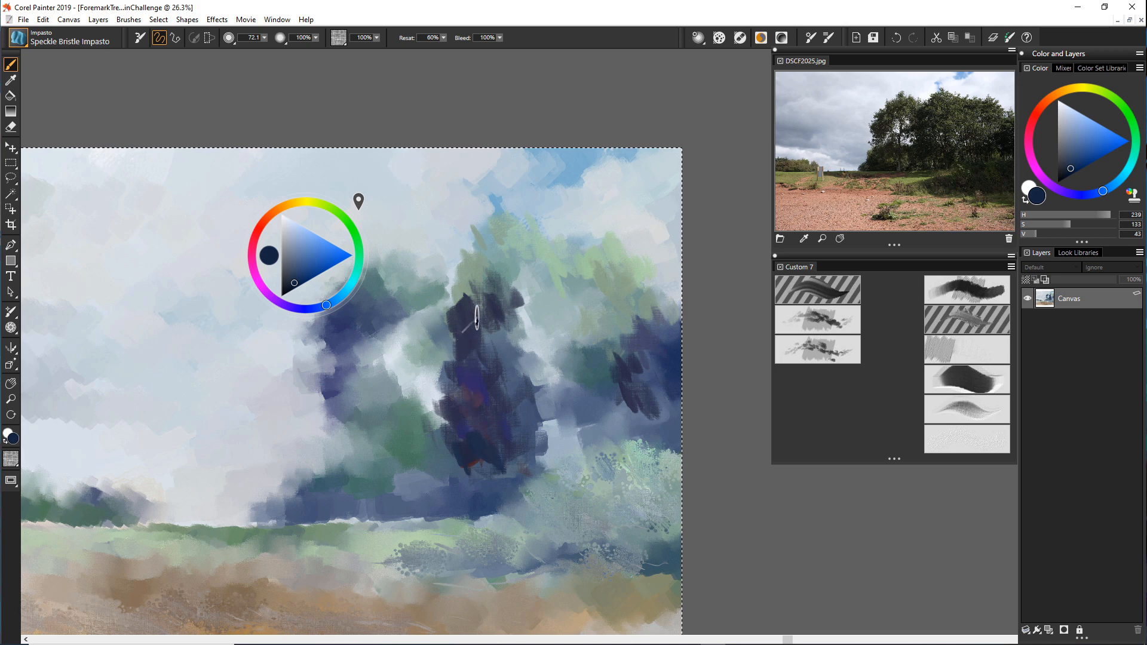
mouse_move(470, 254)
mouse_down()
mouse_move(475, 298)
mouse_move(460, 266)
mouse_move(451, 292)
mouse_move(470, 285)
mouse_up()
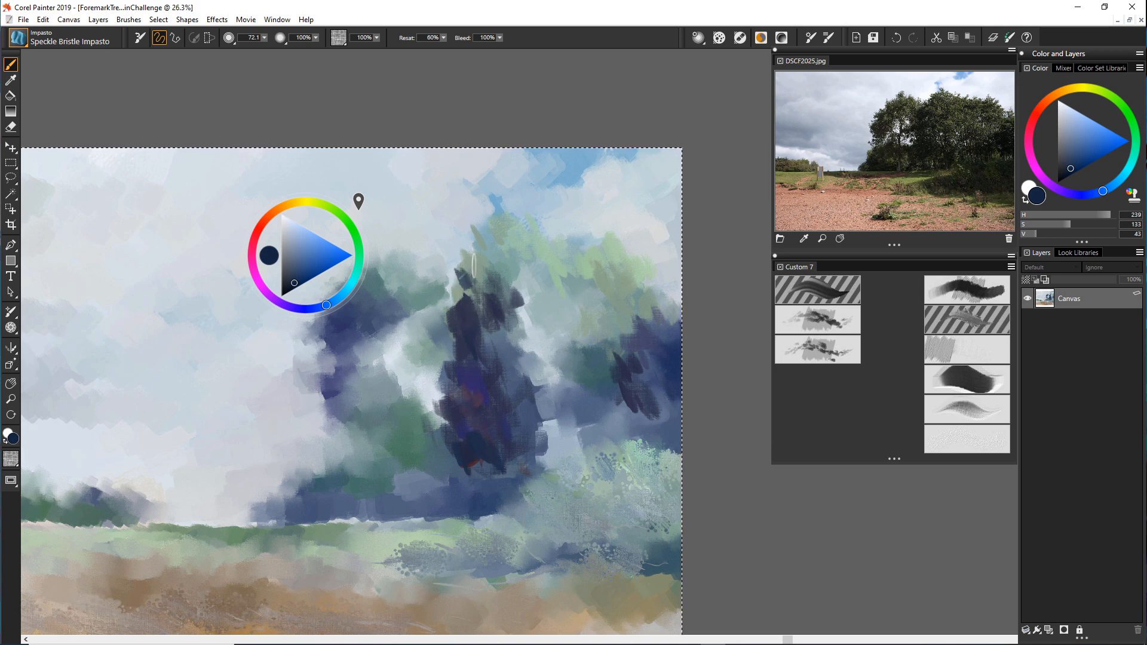
mouse_move(457, 409)
mouse_down()
mouse_move(452, 433)
mouse_move(473, 443)
mouse_move(442, 480)
mouse_up()
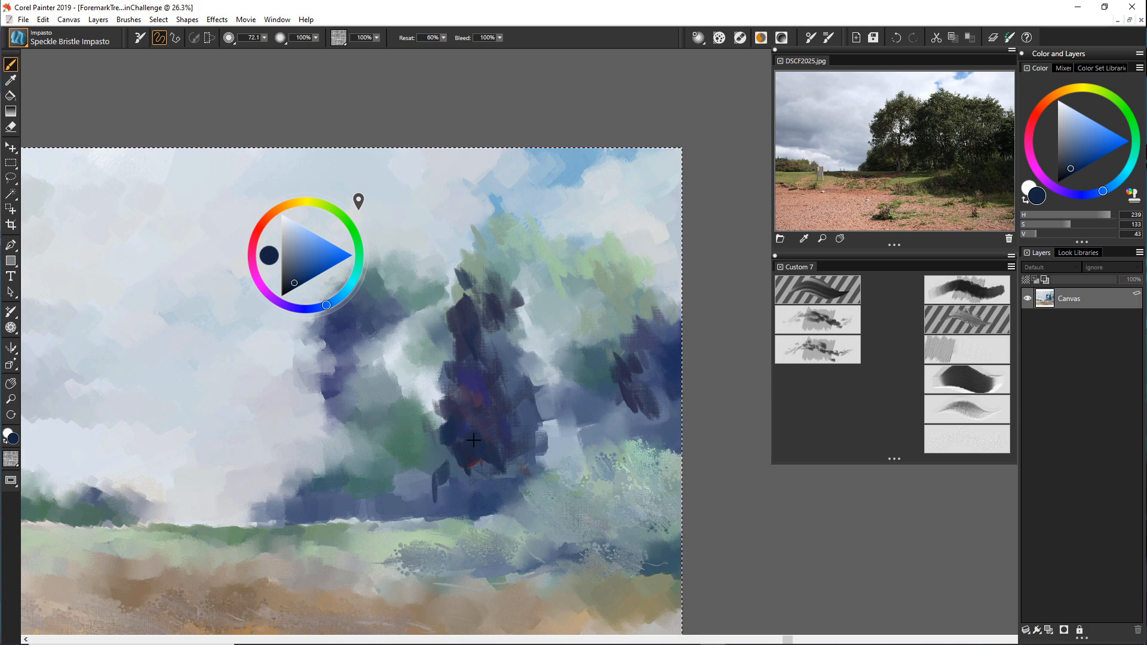
Mix a medium blue and a pale blue and brush touches of both over the dark central tree.
mouse_move(470, 443)
mouse_down()
mouse_move(406, 437)
mouse_move(489, 373)
mouse_move(459, 406)
mouse_move(492, 396)
mouse_up()
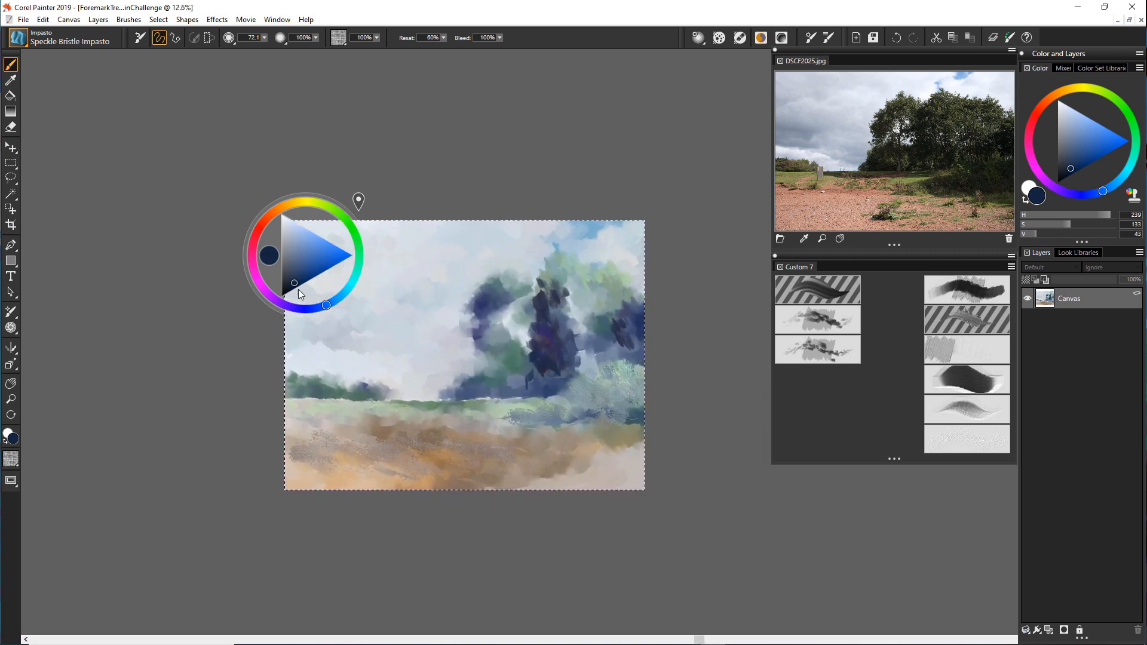
drag(298, 285, 305, 269)
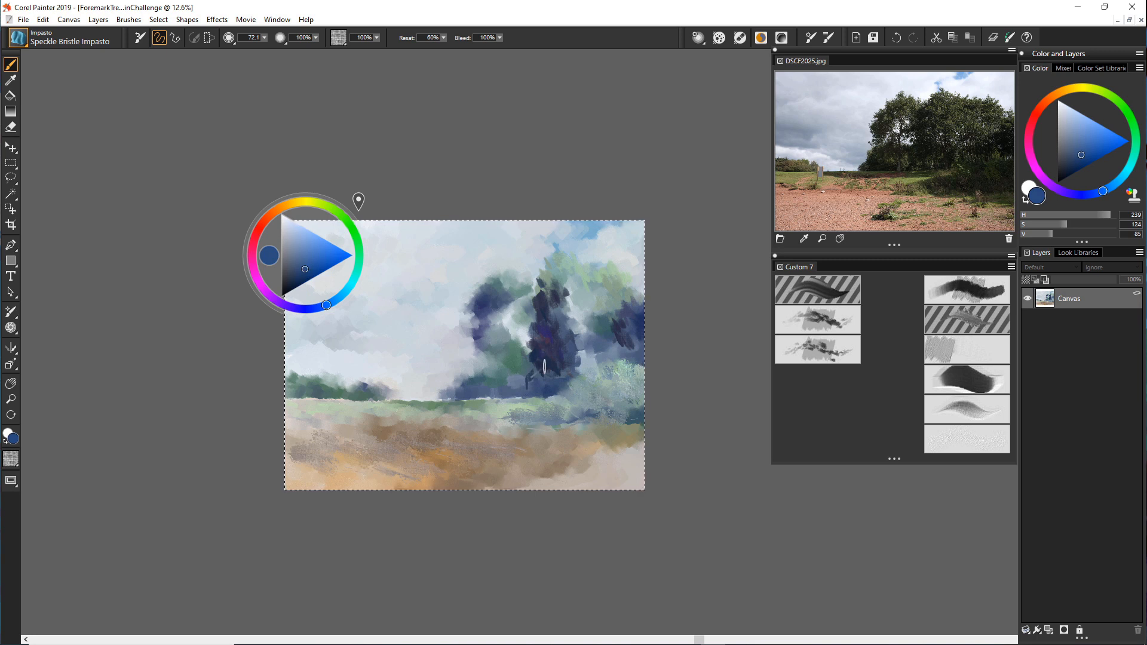
mouse_move(544, 367)
mouse_down()
mouse_move(529, 345)
mouse_move(538, 374)
mouse_move(564, 366)
mouse_move(541, 345)
mouse_move(573, 351)
mouse_move(556, 374)
mouse_move(537, 351)
mouse_move(551, 320)
mouse_move(558, 358)
mouse_move(553, 342)
mouse_move(523, 356)
mouse_up()
mouse_move(543, 296)
mouse_down()
mouse_move(554, 326)
mouse_move(538, 298)
mouse_move(486, 283)
mouse_move(546, 305)
mouse_up()
click(293, 229)
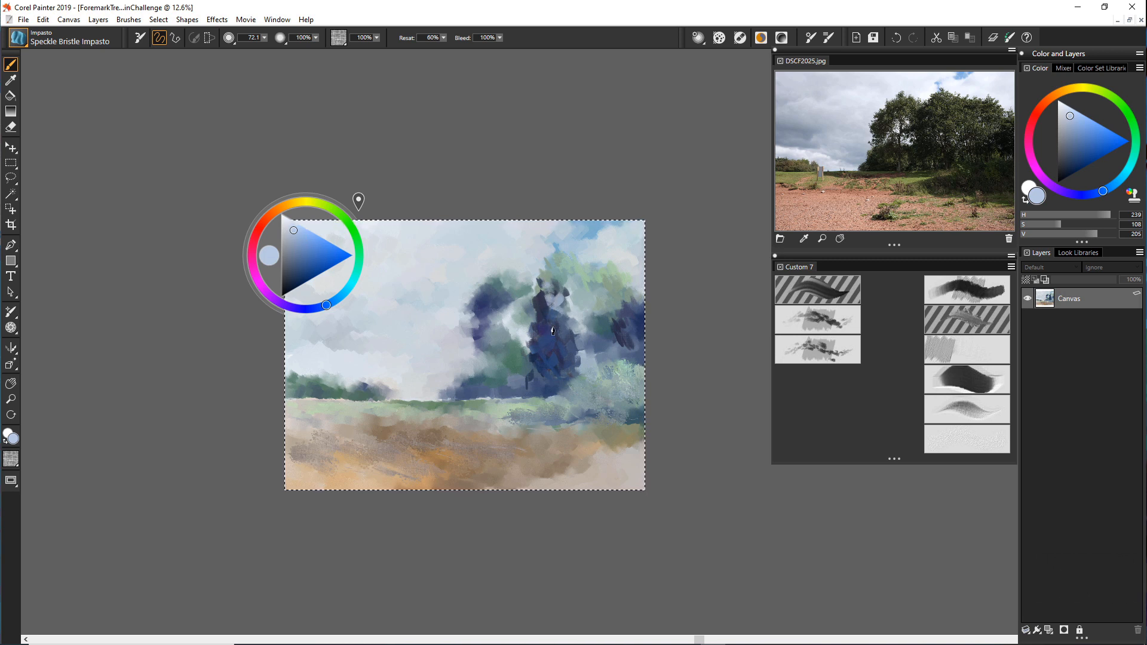
mouse_move(563, 329)
mouse_down()
mouse_move(567, 338)
mouse_move(522, 325)
mouse_up()
Mix a muted green, a dark green and a dark teal and brush touches of each over the central tree and its lower left edge.
click(360, 245)
drag(304, 256, 299, 264)
mouse_move(560, 345)
mouse_down()
mouse_move(571, 335)
mouse_move(535, 317)
mouse_move(561, 334)
mouse_up()
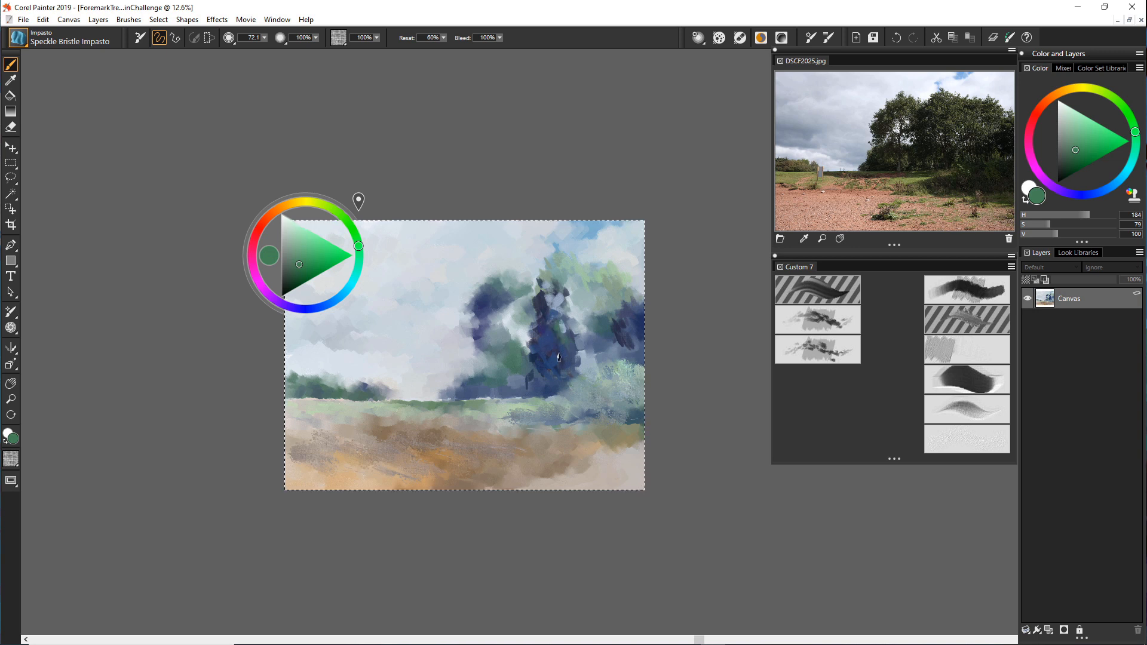
click(294, 278)
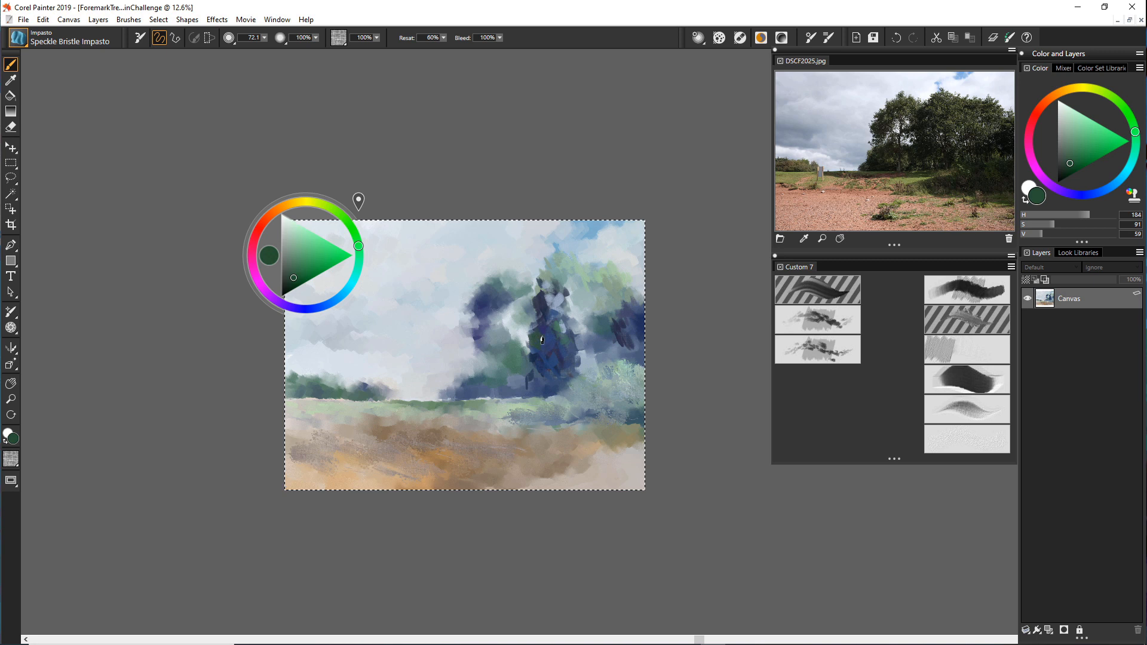
mouse_move(303, 271)
mouse_down()
mouse_move(289, 265)
mouse_move(303, 271)
mouse_move(298, 282)
mouse_move(356, 278)
mouse_up()
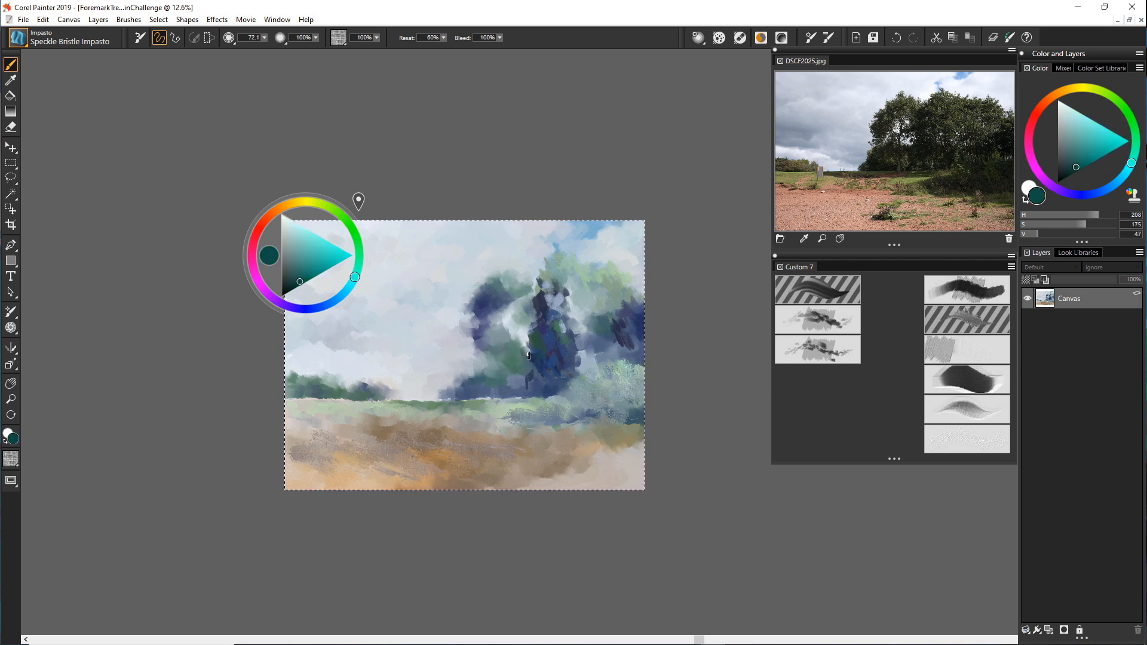
mouse_move(530, 373)
mouse_down()
mouse_move(521, 358)
mouse_move(530, 362)
mouse_up()
mouse_move(548, 306)
mouse_down()
mouse_move(538, 290)
mouse_move(526, 293)
mouse_move(549, 298)
mouse_up()
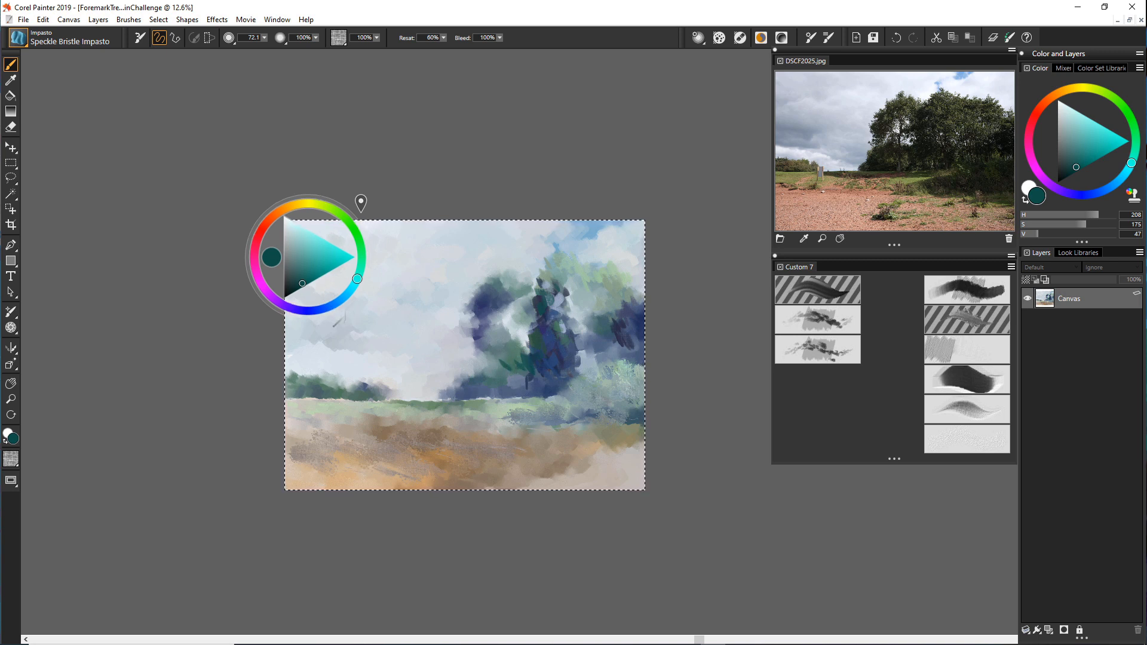
Paint dark navy strokes over the left tree and the low foliage beneath it, and soften them with the Grainy Blender.
click(329, 308)
mouse_move(486, 354)
mouse_down()
mouse_move(533, 366)
mouse_move(512, 372)
mouse_move(518, 380)
mouse_move(472, 362)
mouse_move(480, 377)
mouse_move(467, 387)
mouse_move(488, 392)
mouse_move(464, 379)
mouse_move(506, 375)
mouse_move(461, 395)
mouse_up()
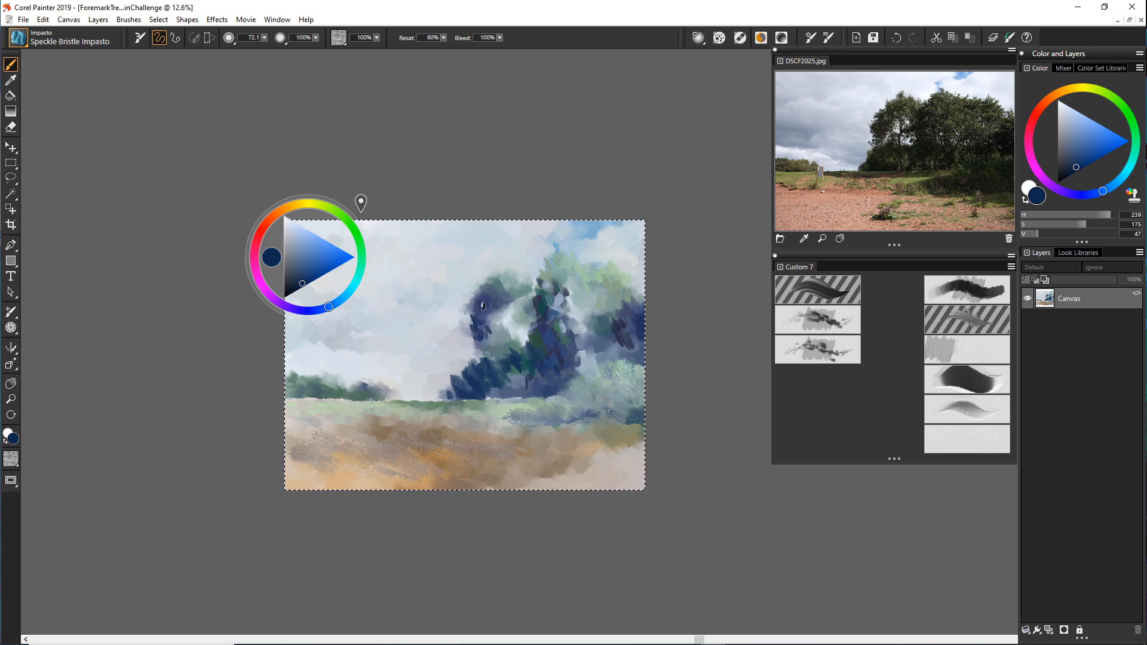
drag(478, 310, 490, 298)
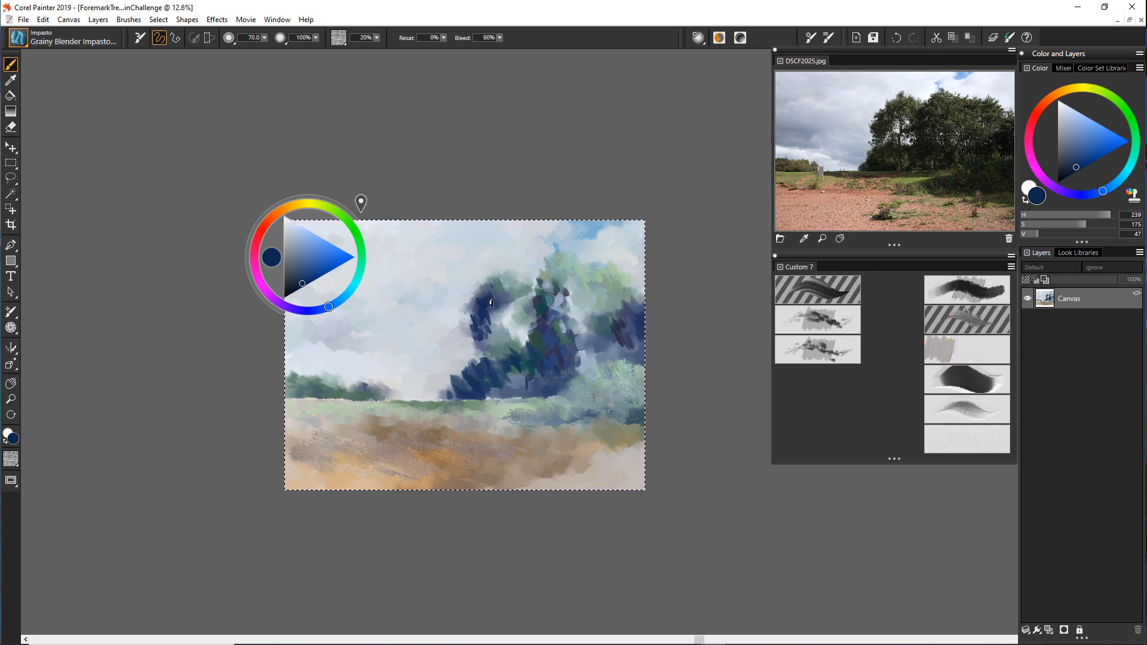
mouse_move(491, 303)
mouse_down()
mouse_move(468, 332)
mouse_move(503, 315)
mouse_move(485, 340)
mouse_move(465, 287)
mouse_move(471, 344)
mouse_move(477, 314)
mouse_up()
mouse_move(476, 365)
mouse_down()
mouse_move(487, 362)
mouse_move(473, 378)
mouse_move(481, 394)
mouse_move(508, 385)
mouse_move(454, 393)
mouse_move(468, 388)
mouse_up()
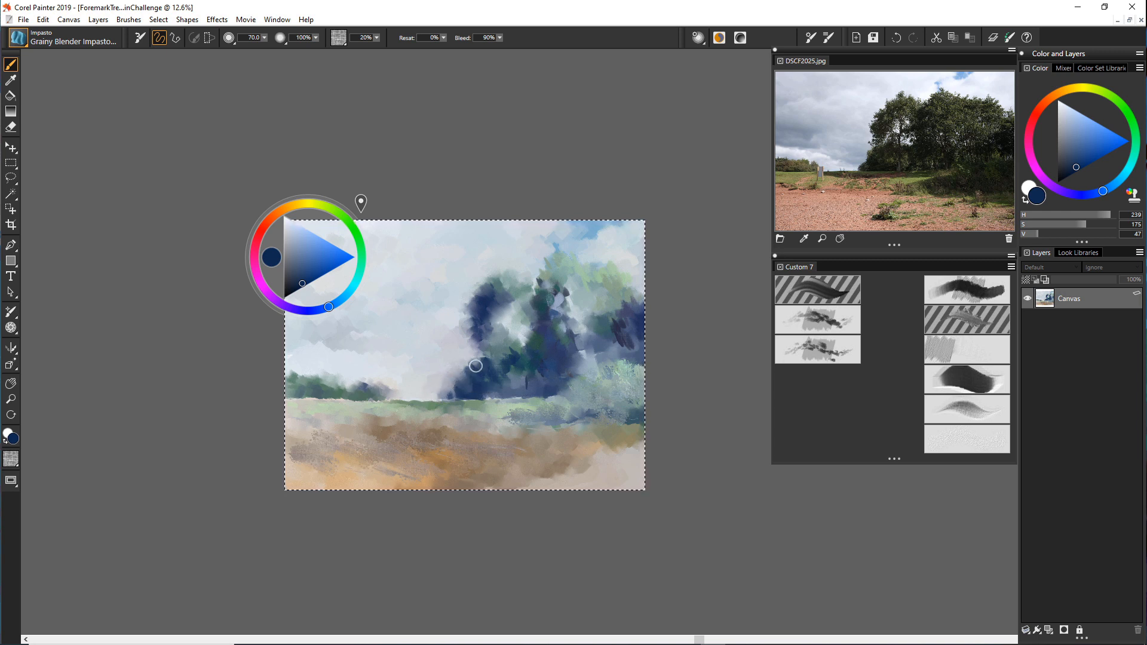
Add medium blue Speckle Bristle strokes to the low foliage's left edge, the distant hedge, the central treetop and the right-hand trees.
click(957, 401)
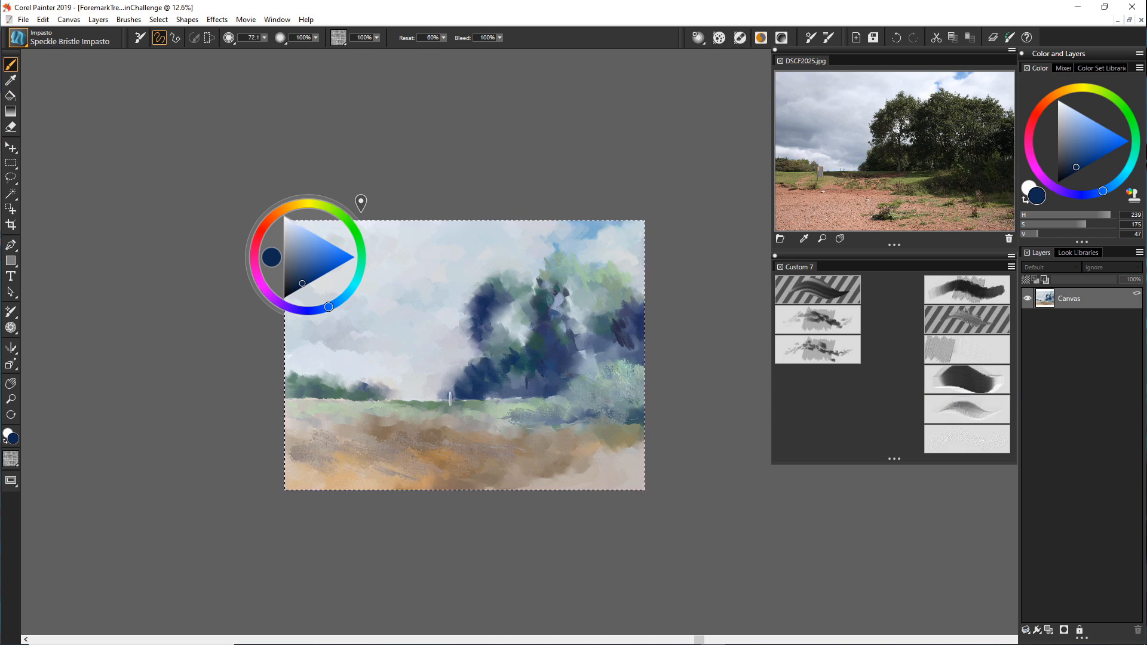
click(309, 268)
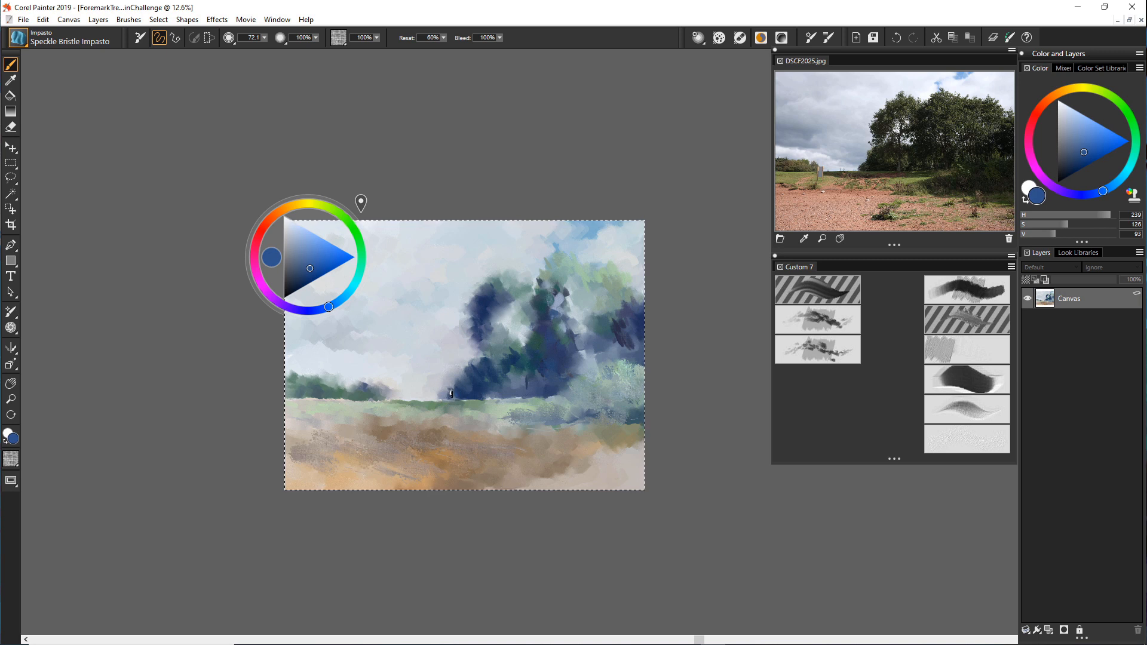
drag(449, 394, 433, 397)
drag(327, 392, 309, 392)
mouse_move(560, 273)
mouse_down()
mouse_move(569, 291)
mouse_move(531, 273)
mouse_move(560, 276)
mouse_up()
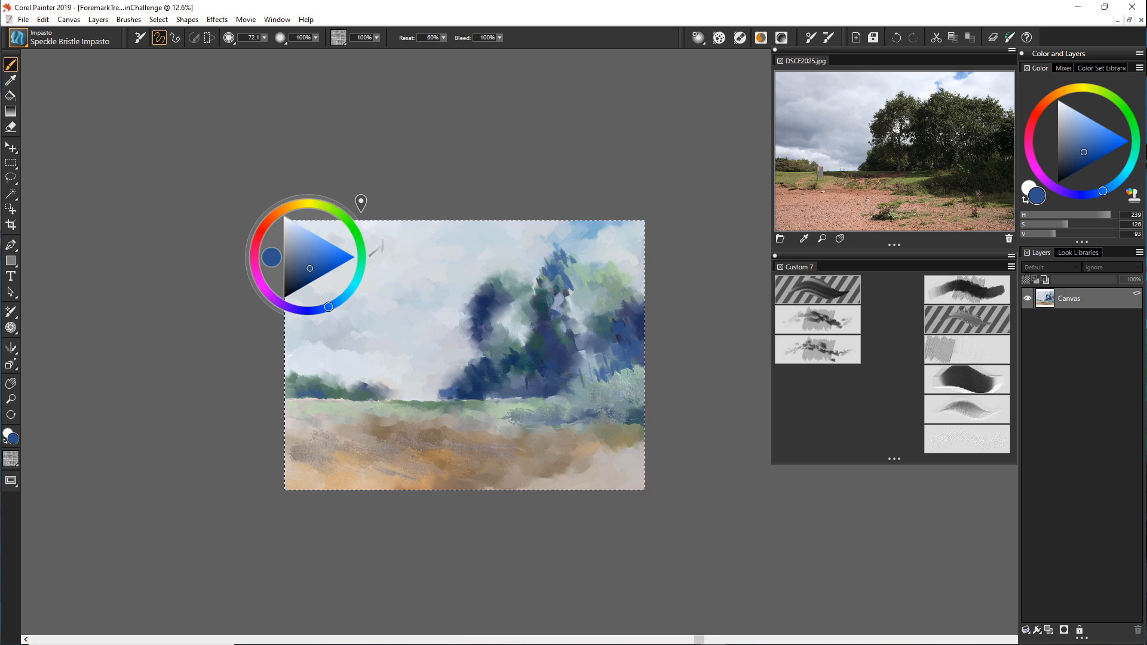
Sample a pale green from the right-hand foliage, dab it onto the central tree's upper part, and soften the tree gaps with the Grainy Blender.
alt+click(595, 276)
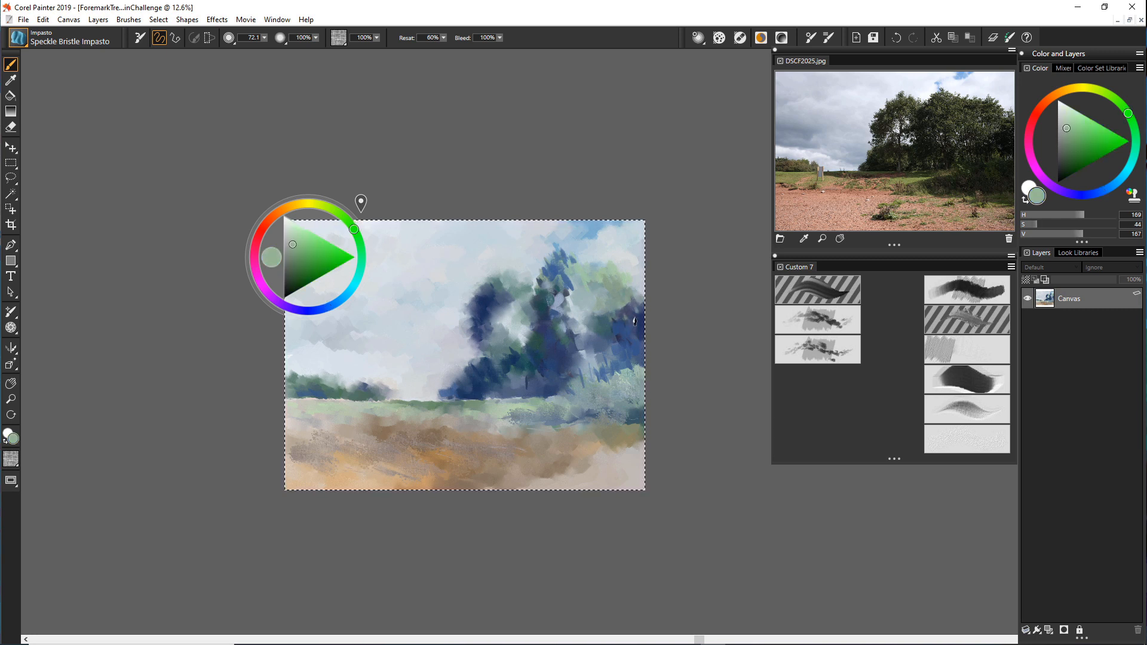
drag(562, 303, 562, 316)
scroll(469, 311, up, 3)
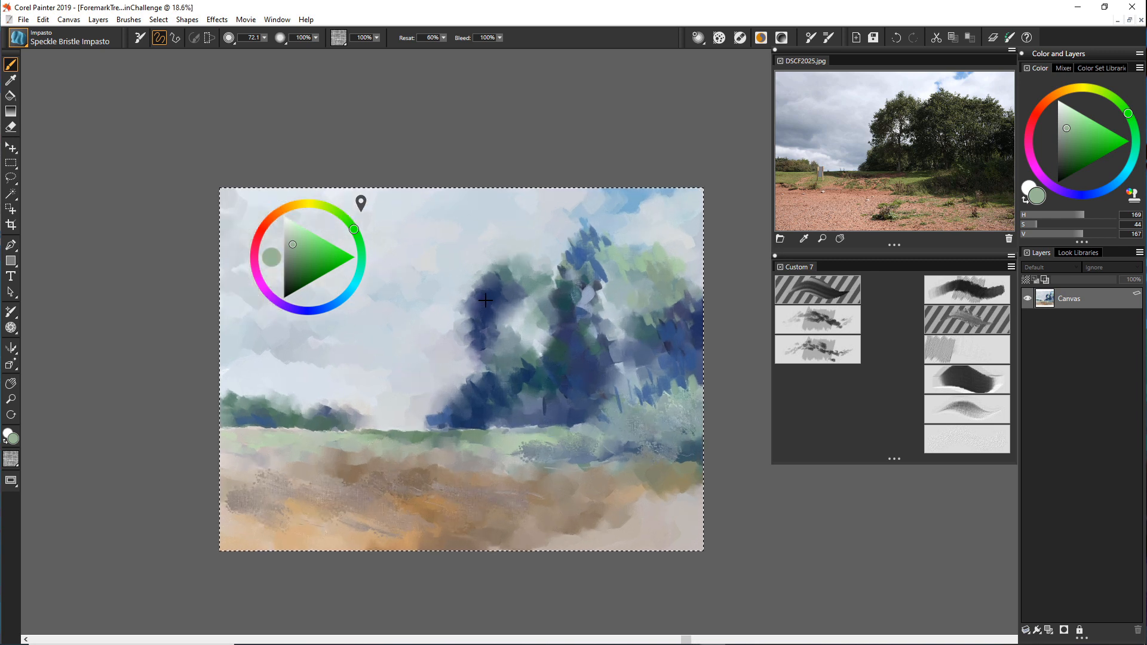
drag(469, 311, 400, 251)
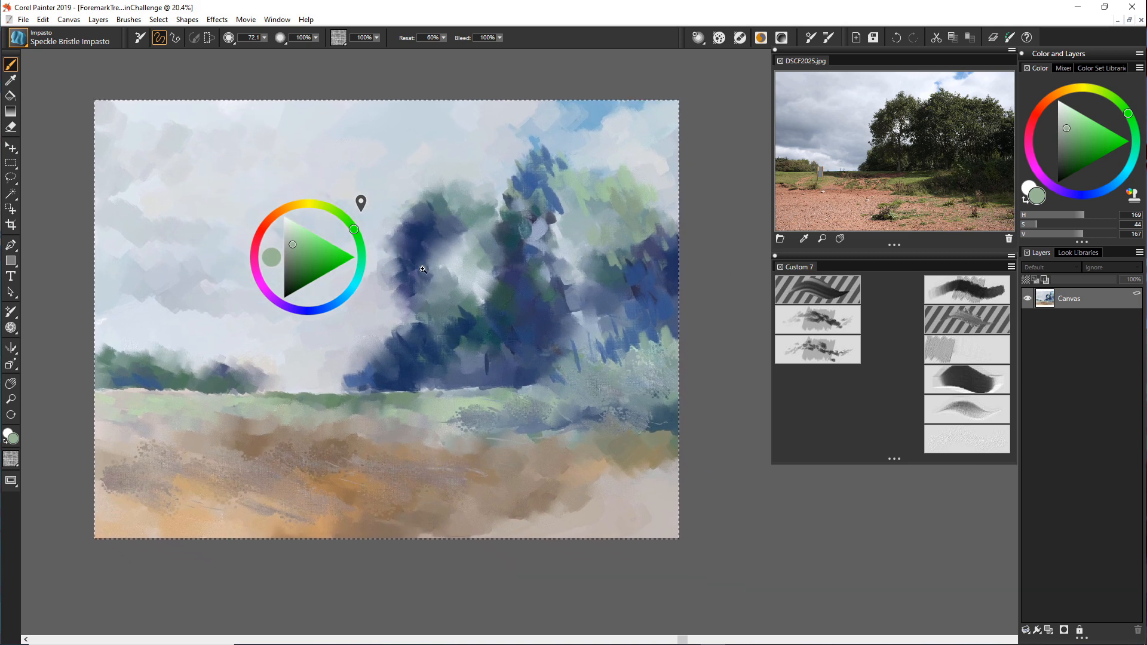
scroll(434, 267, up, 1)
scroll(434, 268, down, 1)
scroll(434, 269, up, 1)
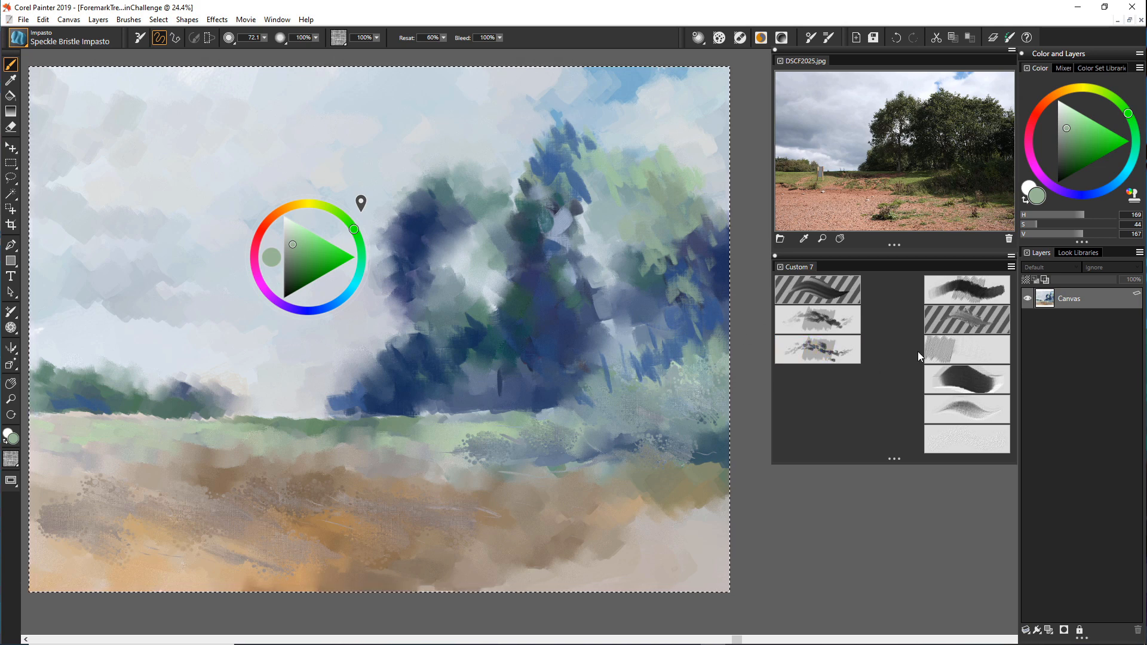
click(963, 350)
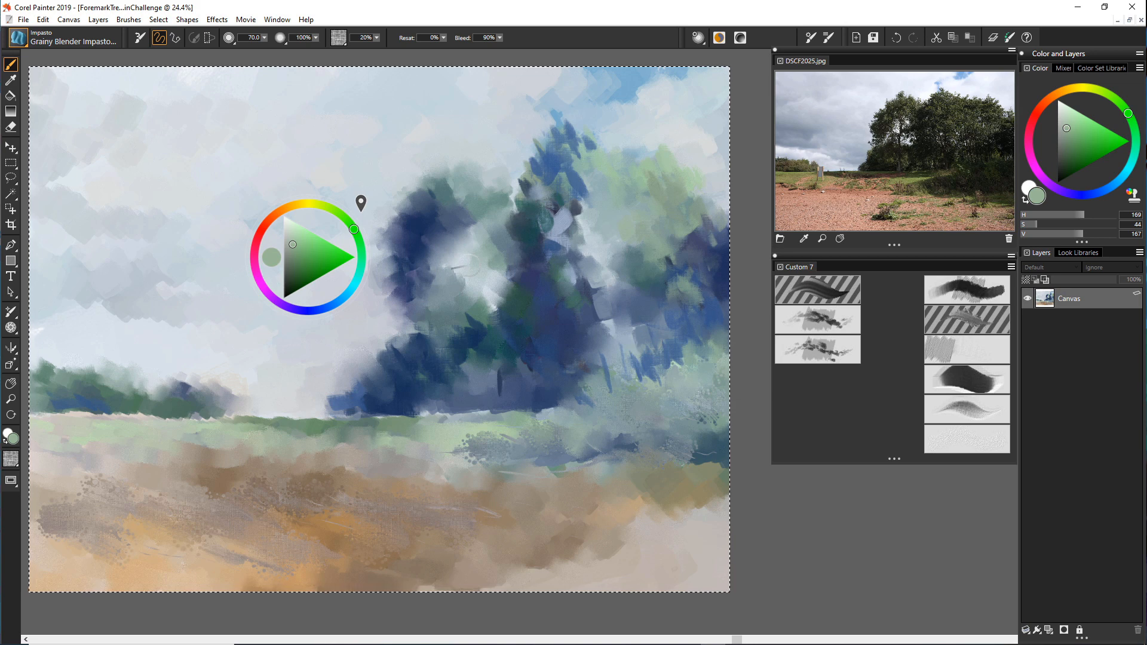
Try a dark blue trunk and branches in the gap between the trees with the Pointed Palette Knife, and undo and blend them away.
click(960, 411)
alt+click(418, 230)
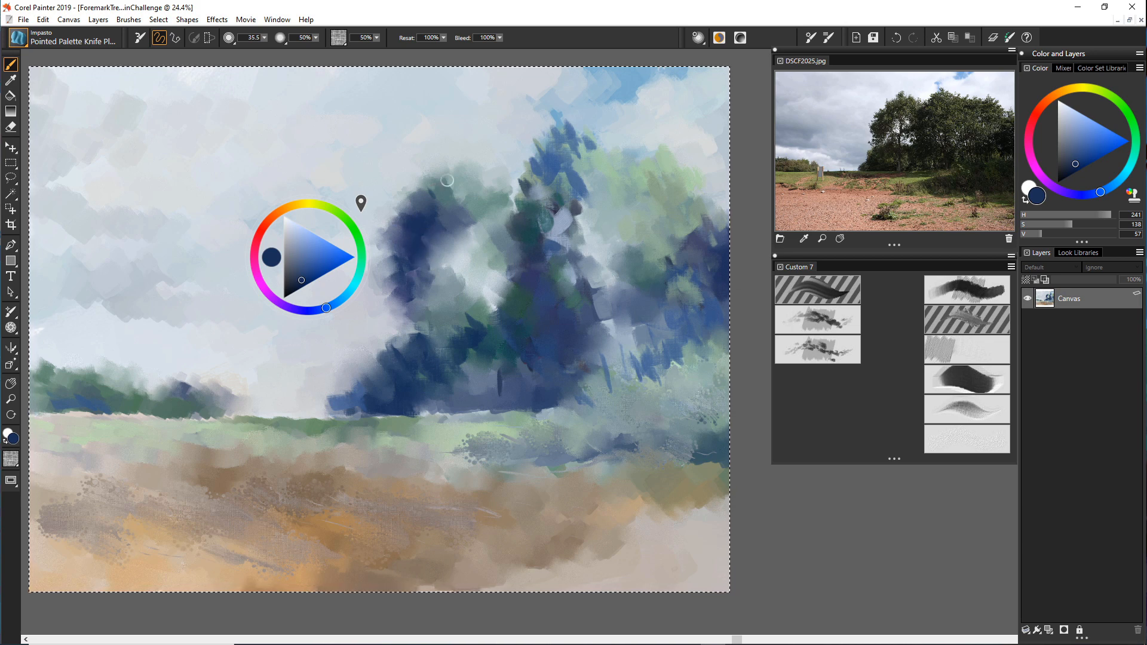
mouse_move(471, 231)
mouse_down()
mouse_move(469, 292)
mouse_move(470, 225)
mouse_move(473, 307)
mouse_move(474, 280)
mouse_move(476, 311)
mouse_up()
mouse_move(473, 288)
mouse_down()
mouse_move(466, 273)
mouse_move(453, 279)
mouse_up()
drag(445, 255, 467, 278)
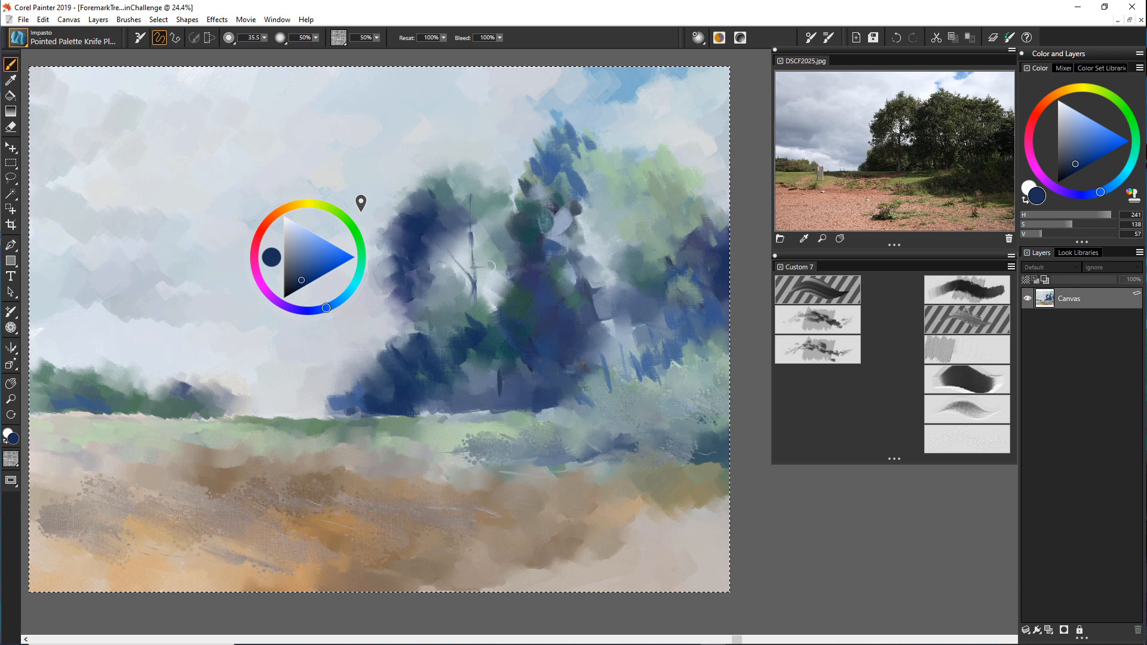
drag(496, 247, 467, 292)
key(ctrl+z)
key(ctrl+z)
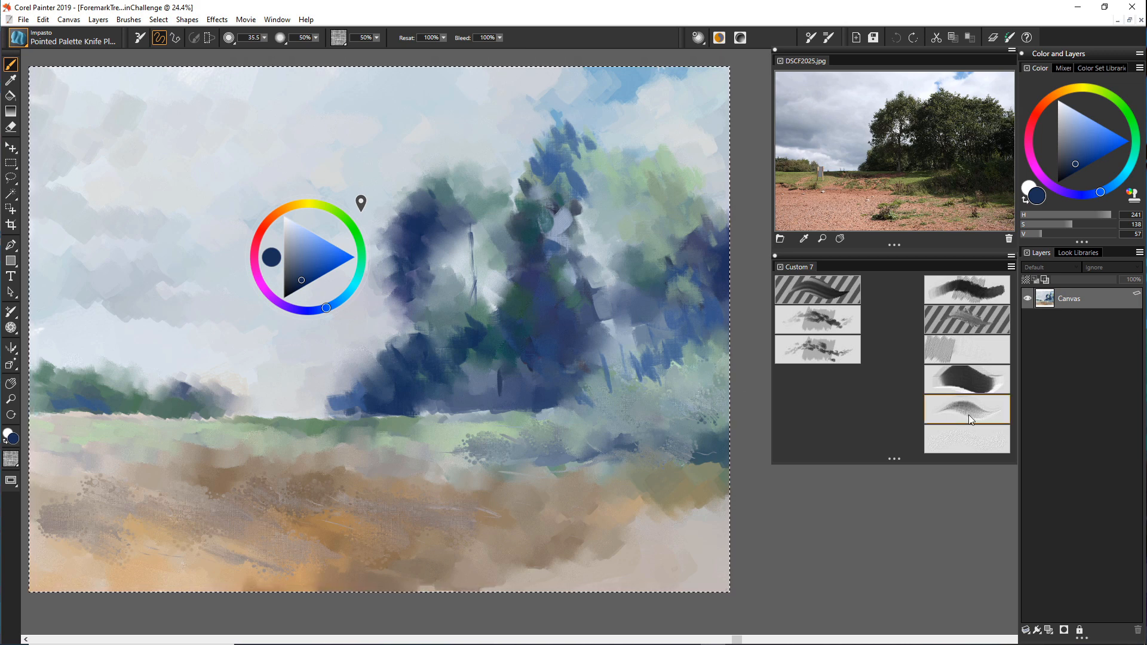
click(928, 356)
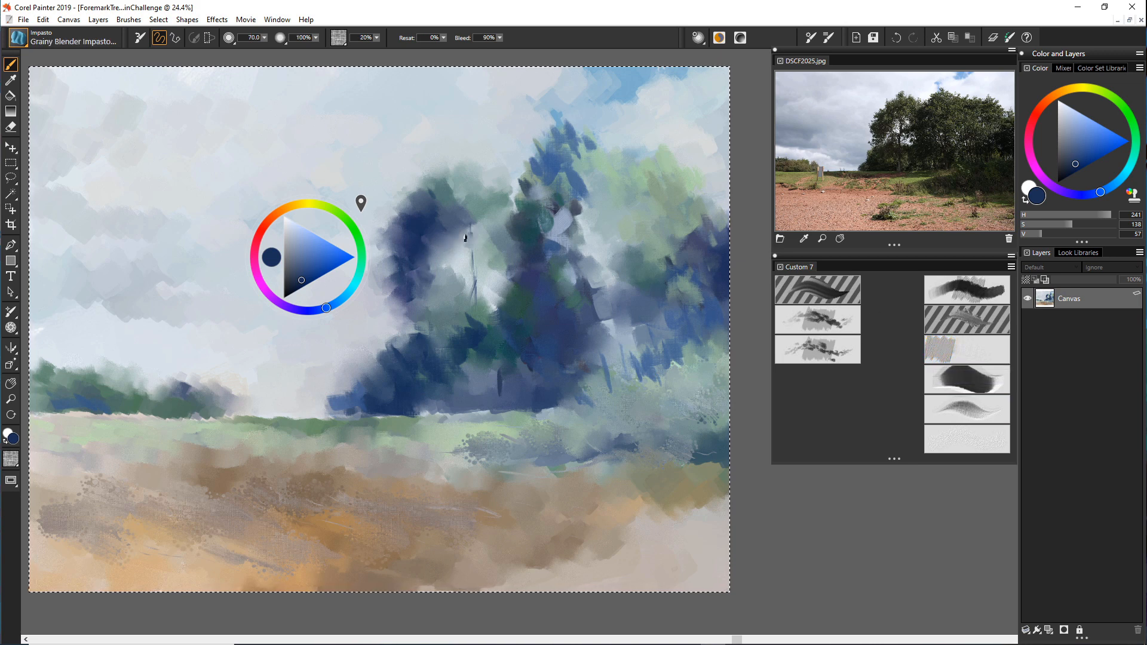
mouse_move(472, 272)
mouse_down()
mouse_move(507, 385)
mouse_move(531, 295)
mouse_move(475, 275)
mouse_move(475, 301)
mouse_move(500, 291)
mouse_move(514, 312)
mouse_up()
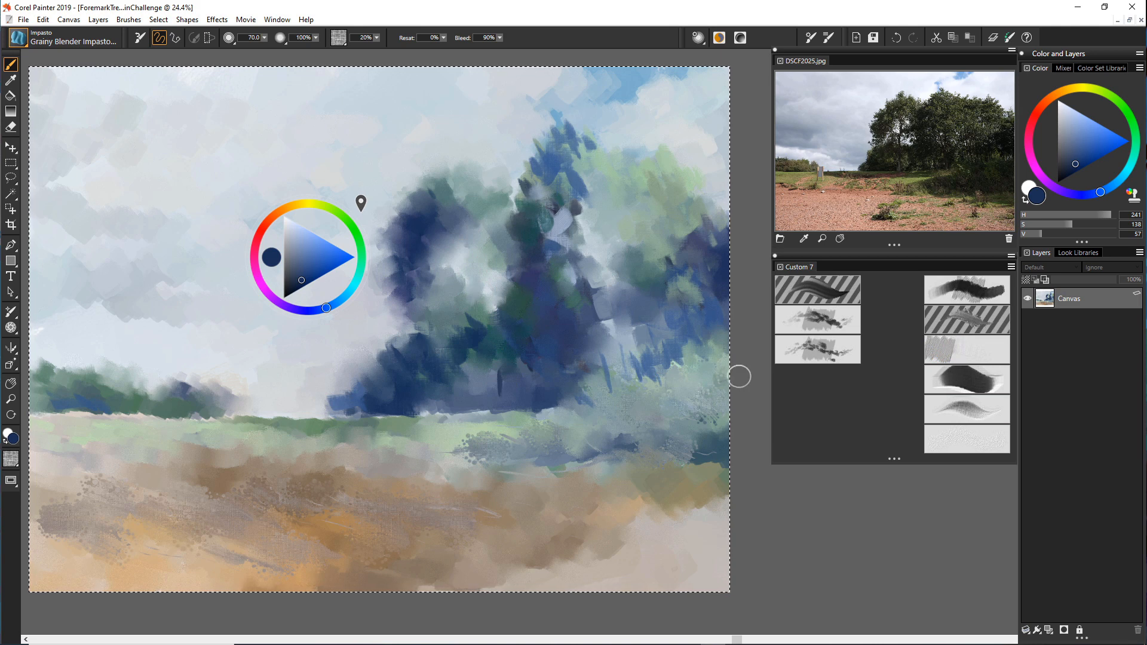
Set the Speckle Bristle brush size to 18.4 and paint a thin dark blue trunk with forking branches in the gap left of the central tree.
click(965, 404)
click(970, 382)
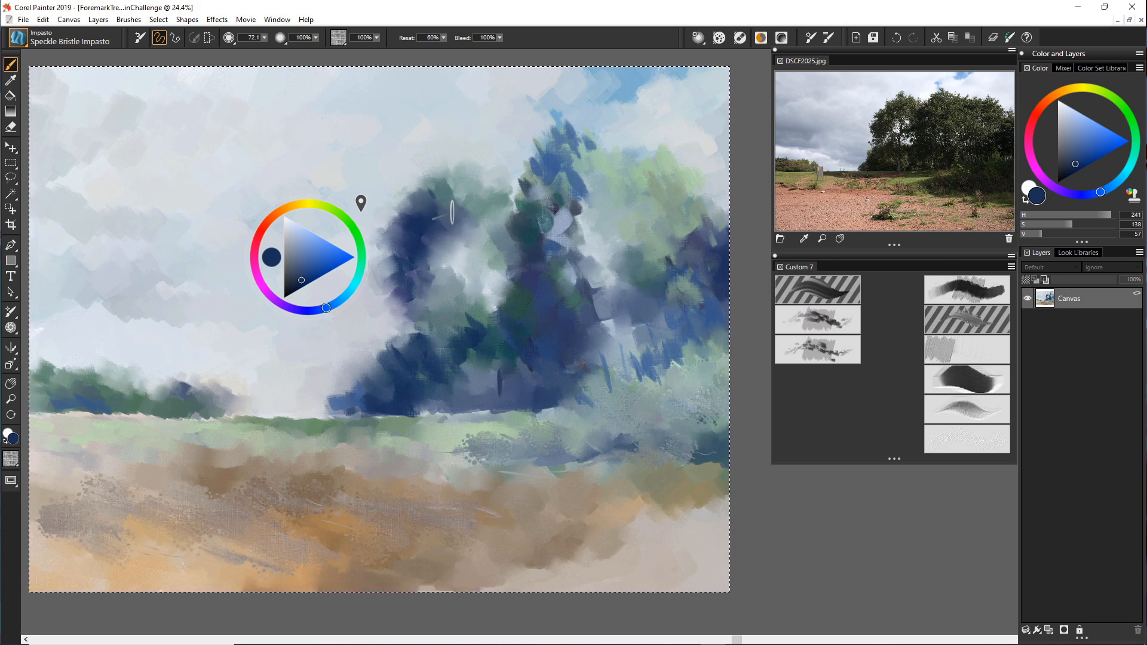
mouse_move(267, 40)
mouse_down()
mouse_move(242, 46)
mouse_move(257, 50)
mouse_up()
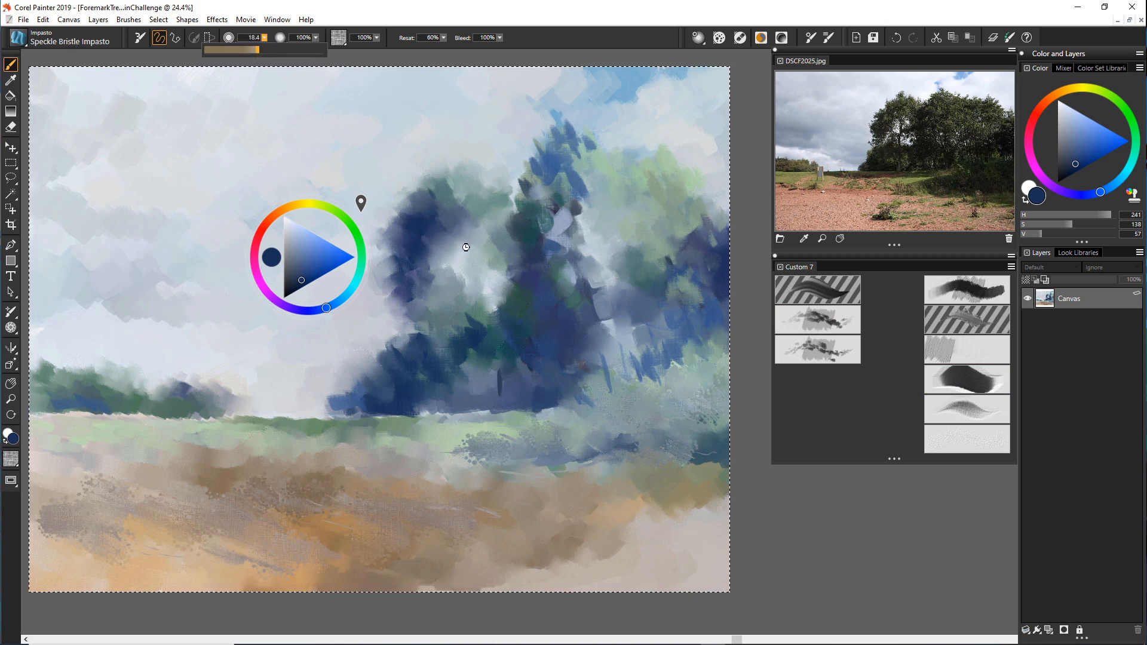
mouse_move(463, 278)
mouse_down()
mouse_move(482, 278)
mouse_move(461, 284)
mouse_up()
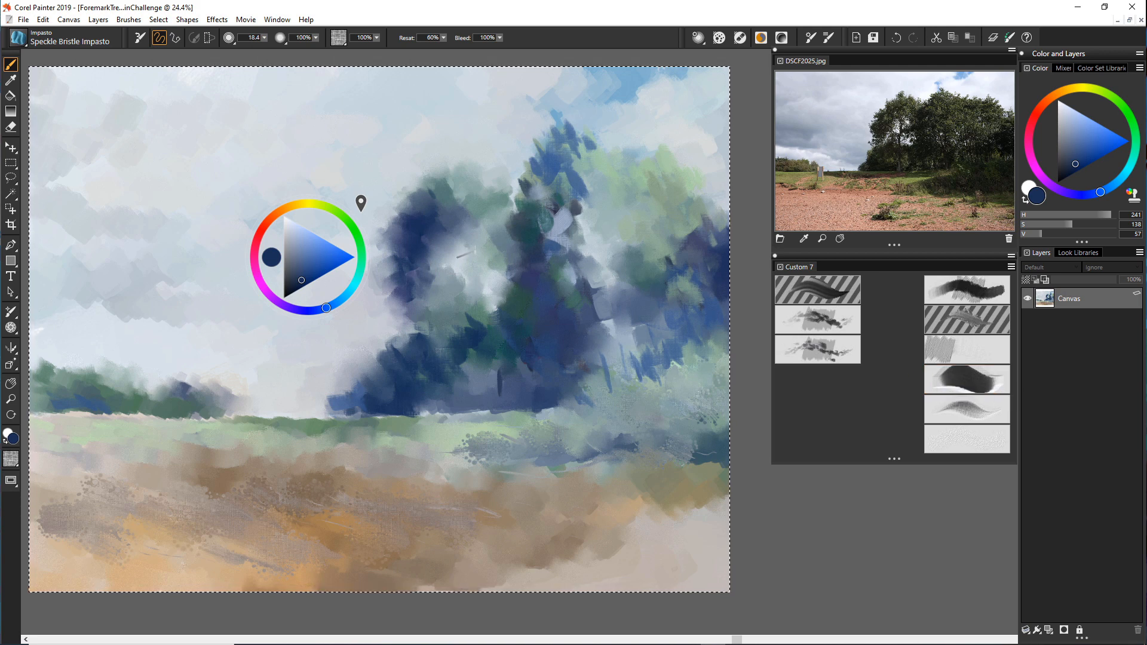
mouse_move(477, 249)
mouse_down()
mouse_move(481, 281)
mouse_move(465, 286)
mouse_move(484, 345)
mouse_up()
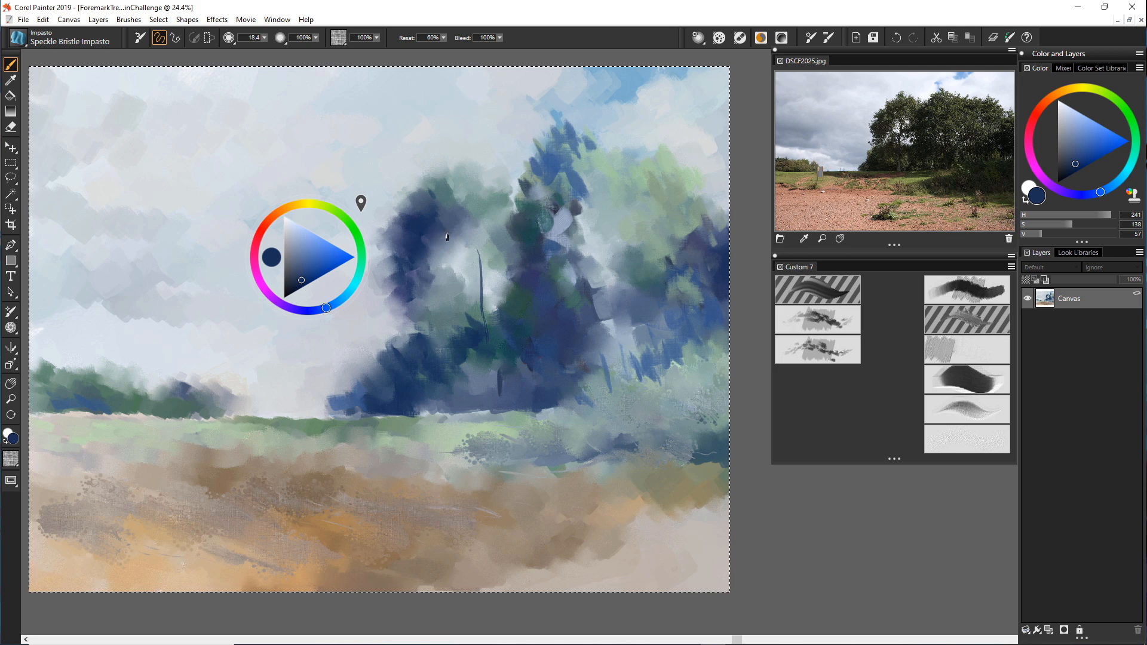
drag(465, 246, 477, 277)
drag(498, 259, 485, 296)
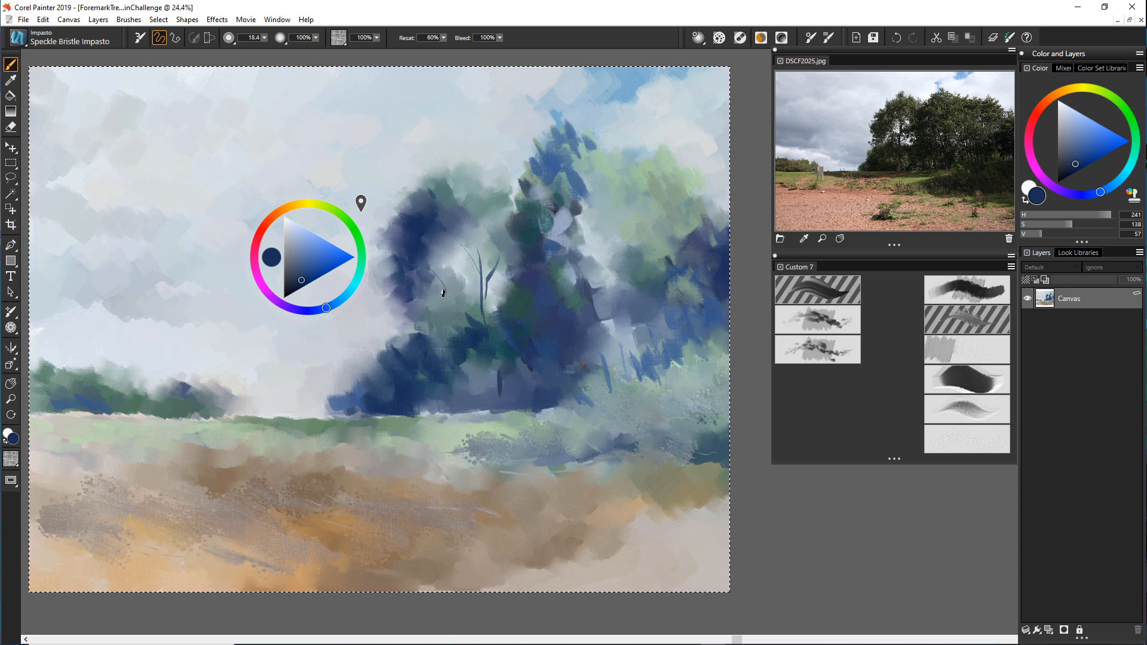
drag(422, 275, 478, 338)
drag(482, 355, 489, 404)
Mix a pale blue and paint slender lower trunks beneath the branches, with a broken light strip along the base of the trees.
drag(297, 237, 293, 230)
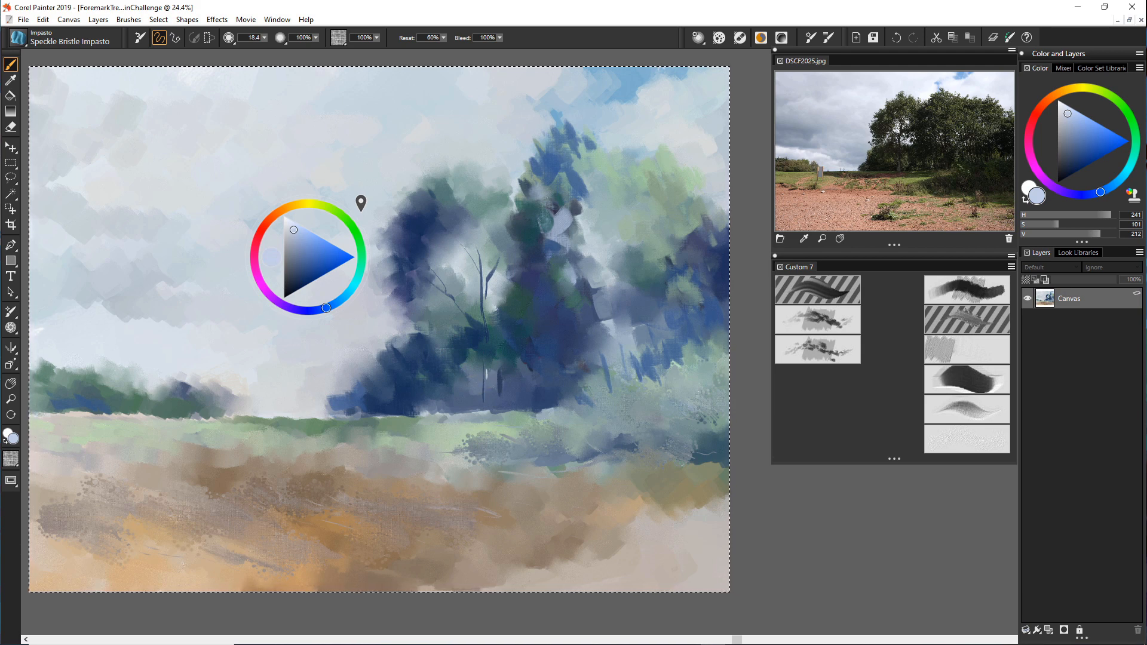
mouse_move(484, 366)
mouse_down()
mouse_move(483, 412)
mouse_move(504, 415)
mouse_up()
mouse_move(475, 363)
mouse_down()
mouse_move(477, 418)
mouse_move(535, 416)
mouse_move(401, 416)
mouse_up()
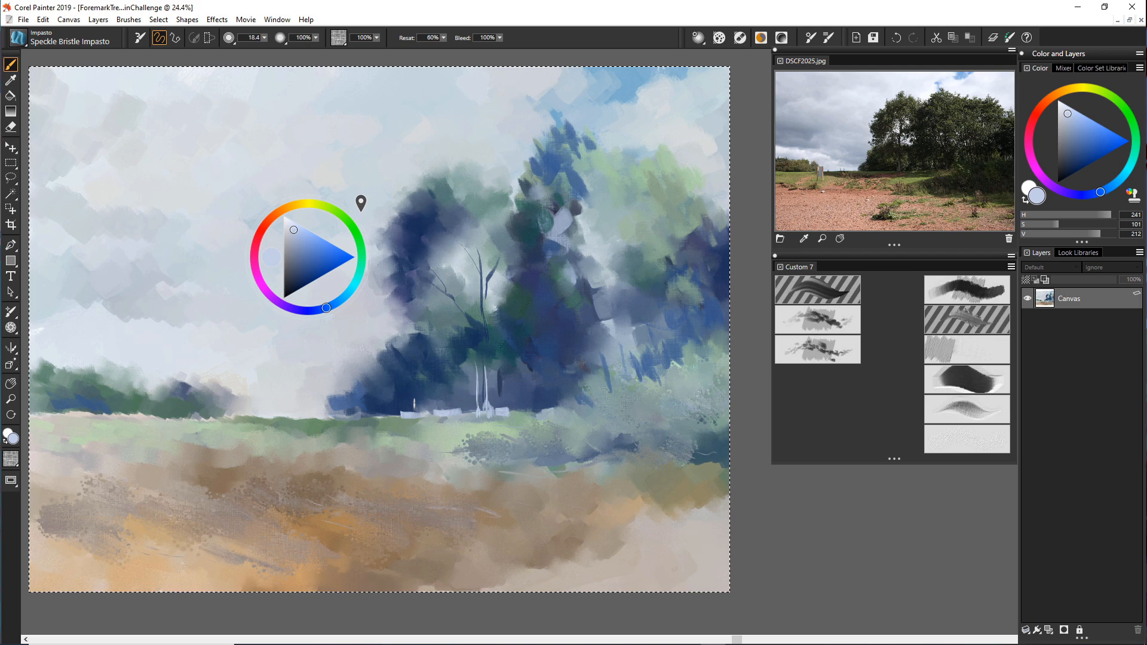
Mix a slate blue and paint thin slanting trunks through the pale foliage right of the central tree.
click(297, 271)
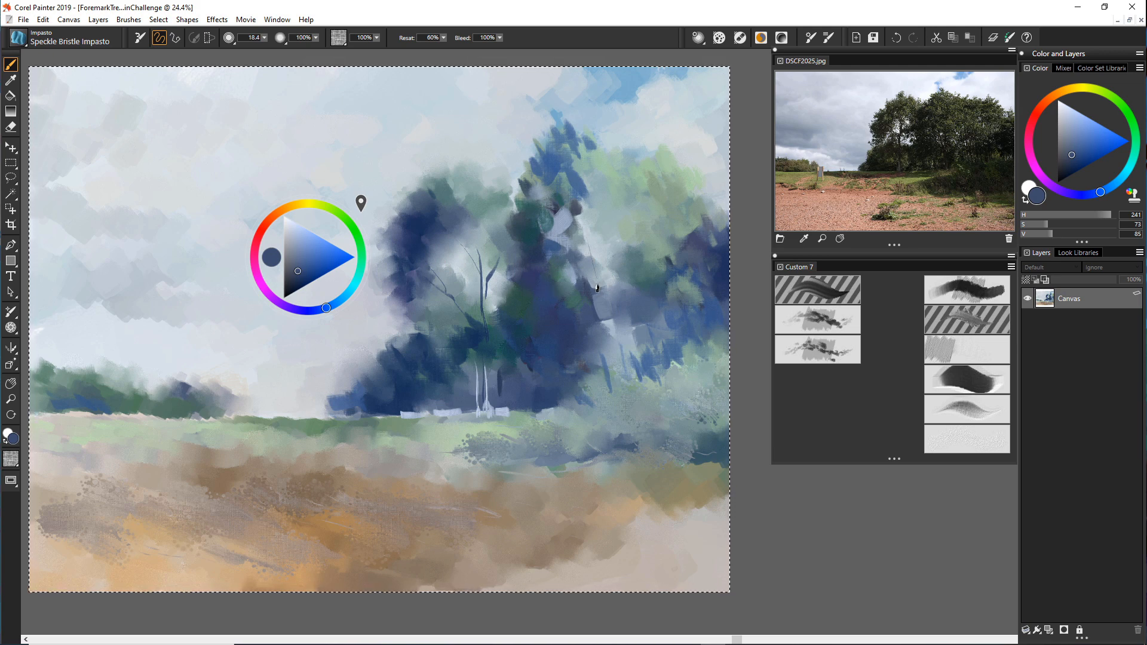
drag(596, 283, 618, 375)
drag(618, 295, 646, 387)
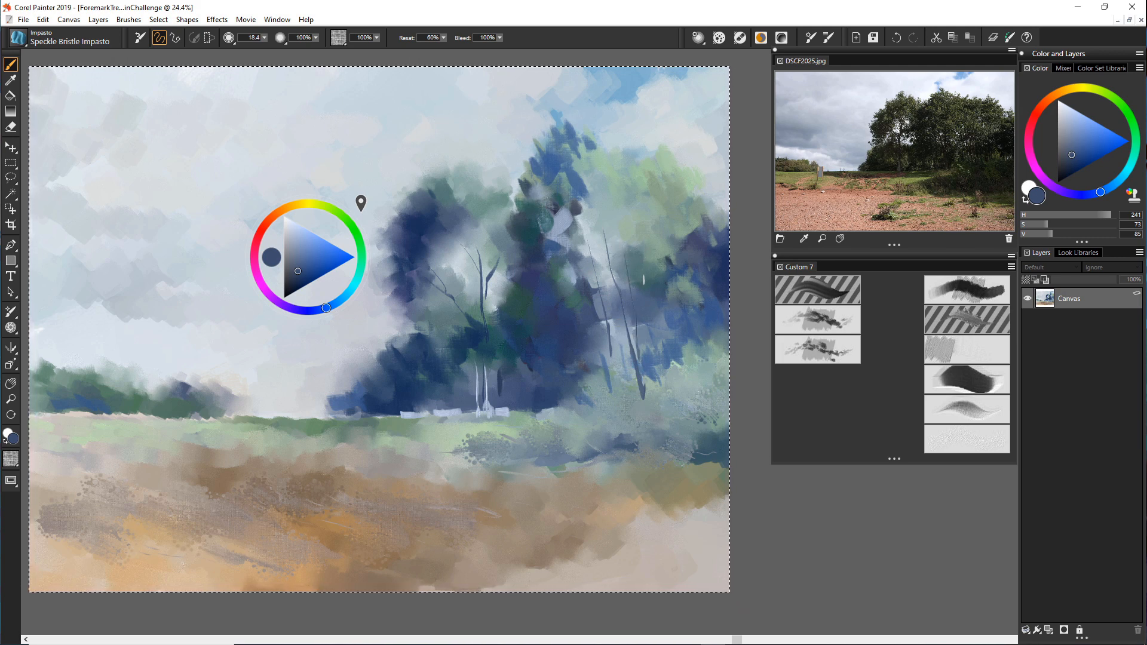
drag(656, 353, 661, 375)
drag(649, 317, 650, 330)
Mix a dark grey-blue and add darker trunks and fine upper branches among the right-hand trees.
click(289, 278)
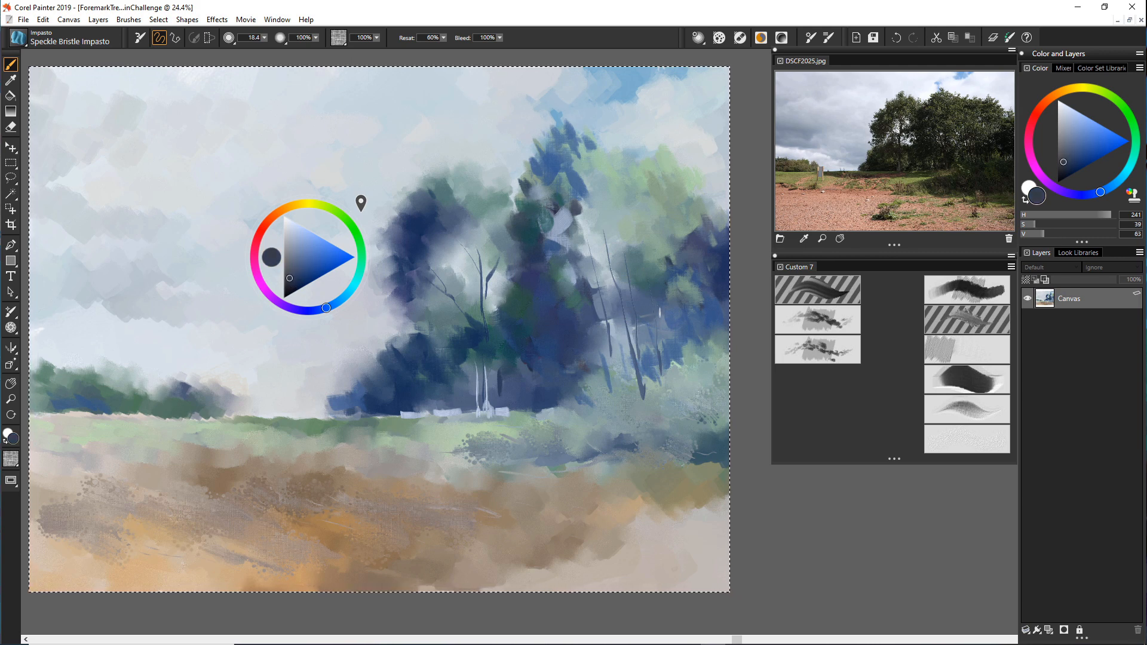
mouse_move(658, 310)
mouse_down()
mouse_move(668, 375)
mouse_move(642, 362)
mouse_move(650, 384)
mouse_up()
drag(644, 332, 648, 380)
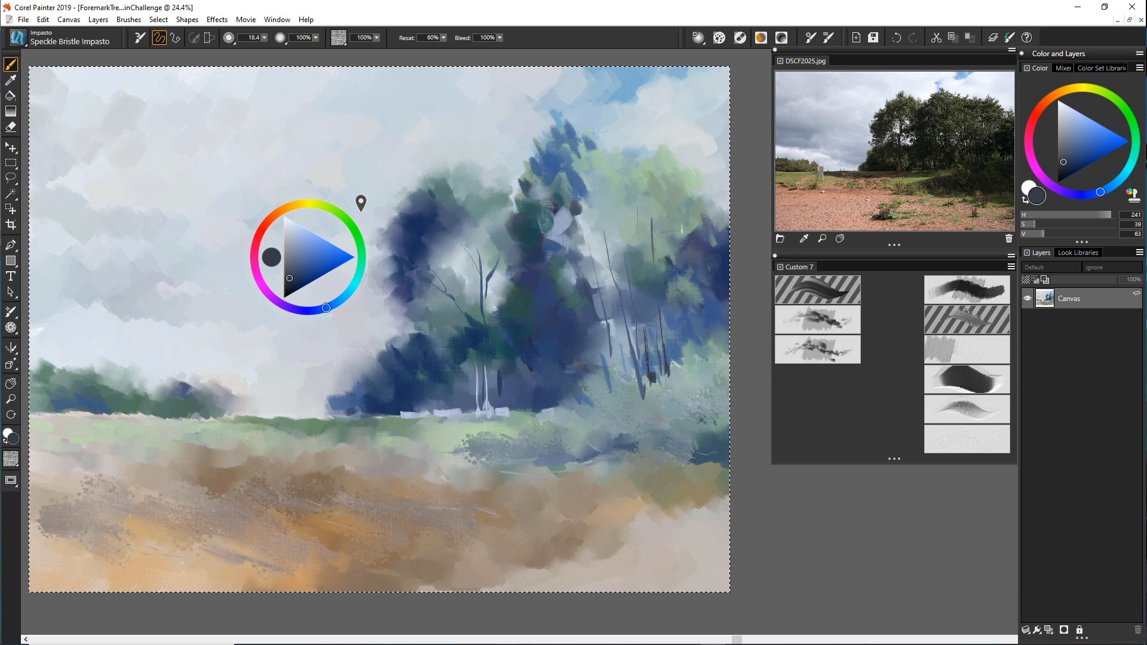
drag(678, 219, 678, 260)
Paint light blue-grey trunks at the base of the central tree, and pick a paler blue.
click(295, 238)
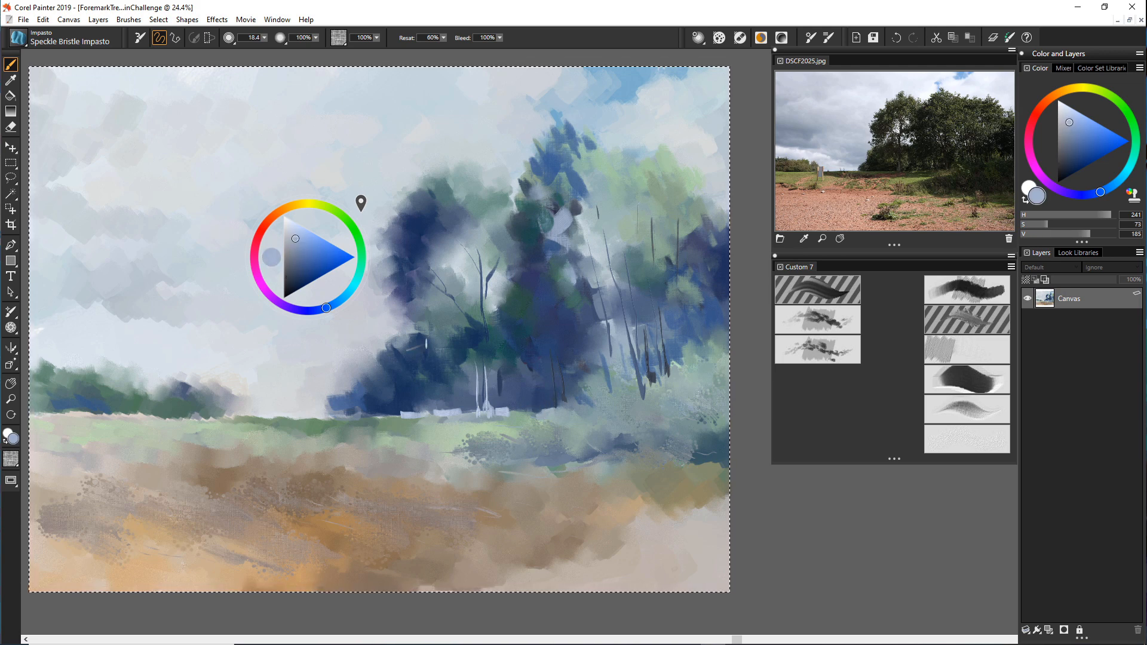
mouse_move(544, 372)
mouse_down()
mouse_move(534, 420)
mouse_move(519, 340)
mouse_move(533, 410)
mouse_up()
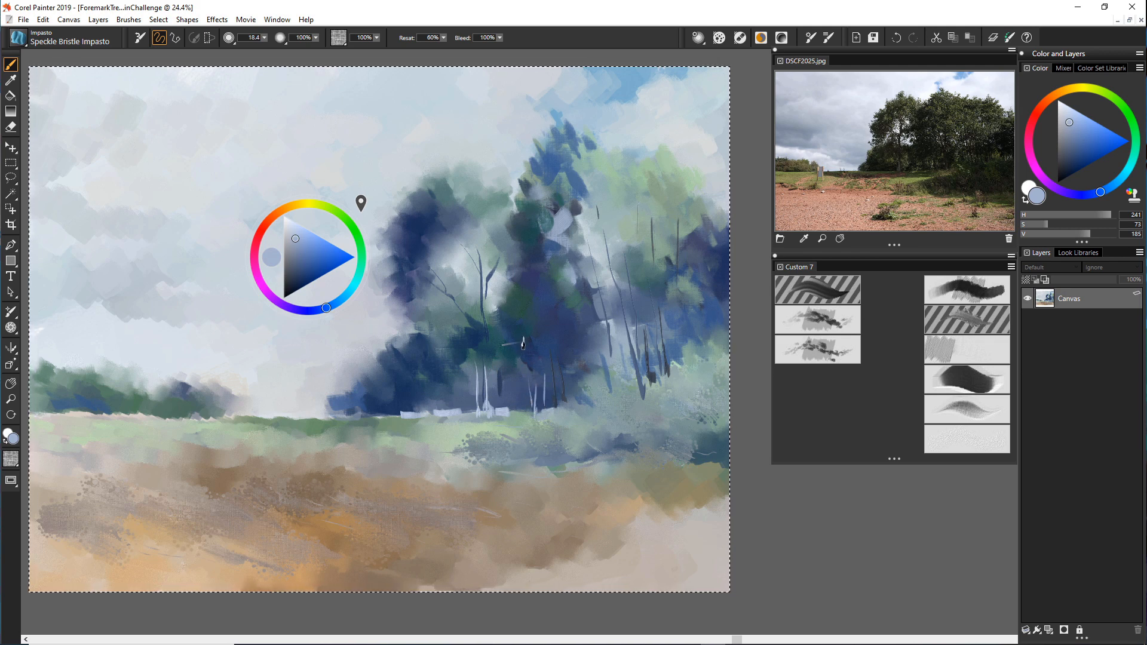
drag(523, 344, 531, 411)
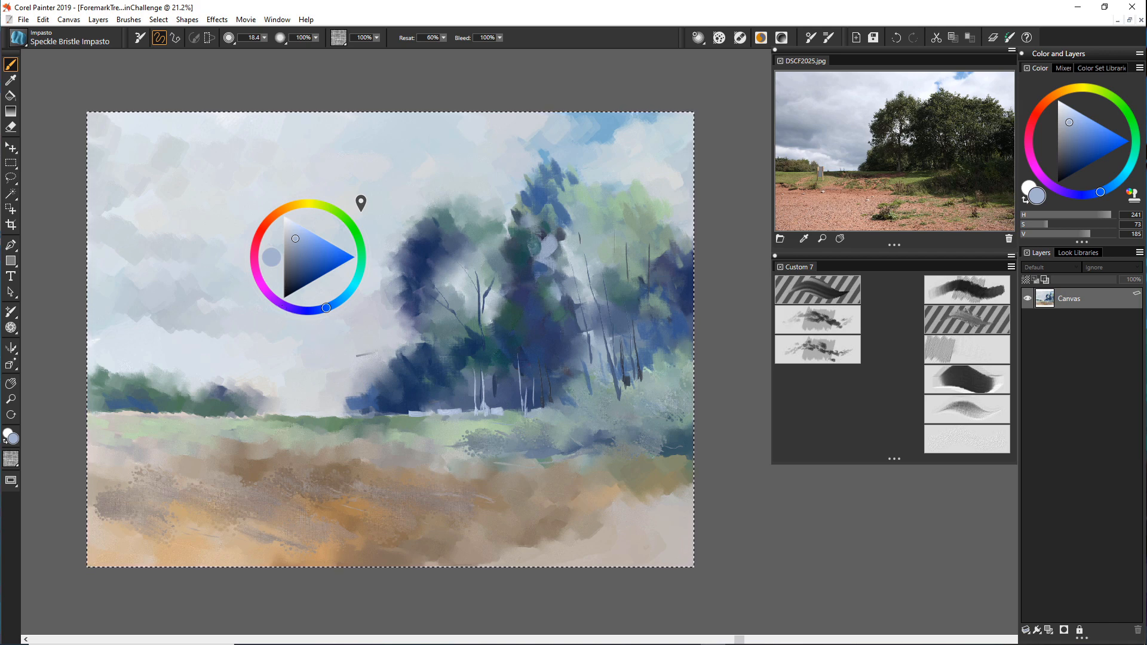
drag(290, 231, 291, 231)
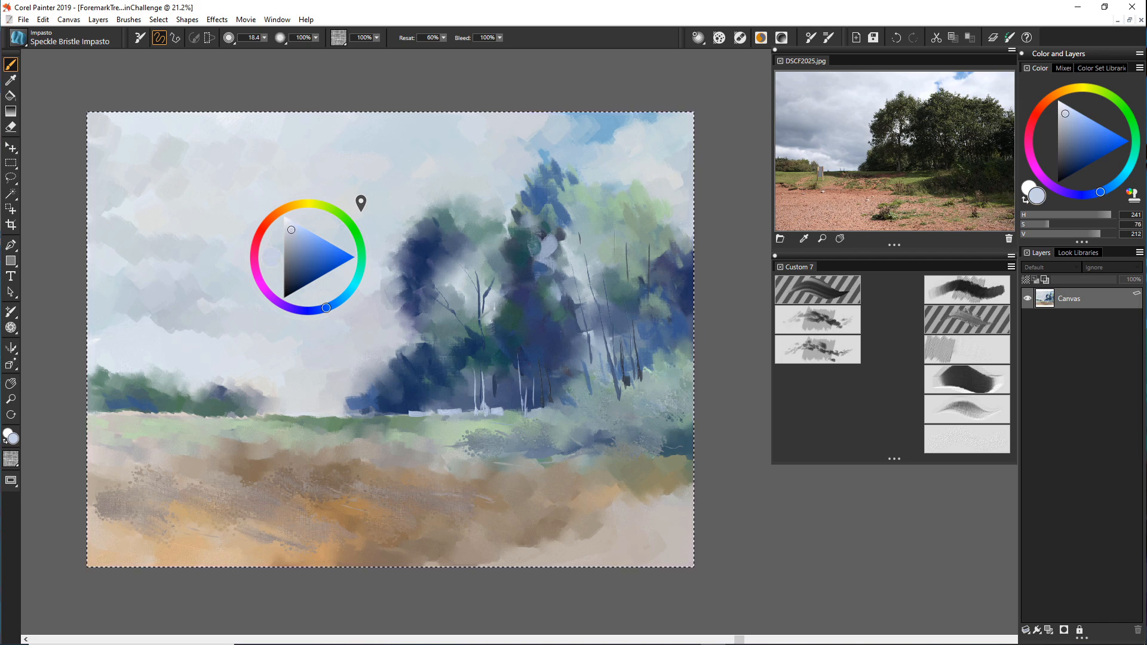
Mix a dark navy blue, paint short shadow dabs where the right-hand trunks meet the pale bush, and soften them with the Grainy Blender.
drag(291, 231, 301, 280)
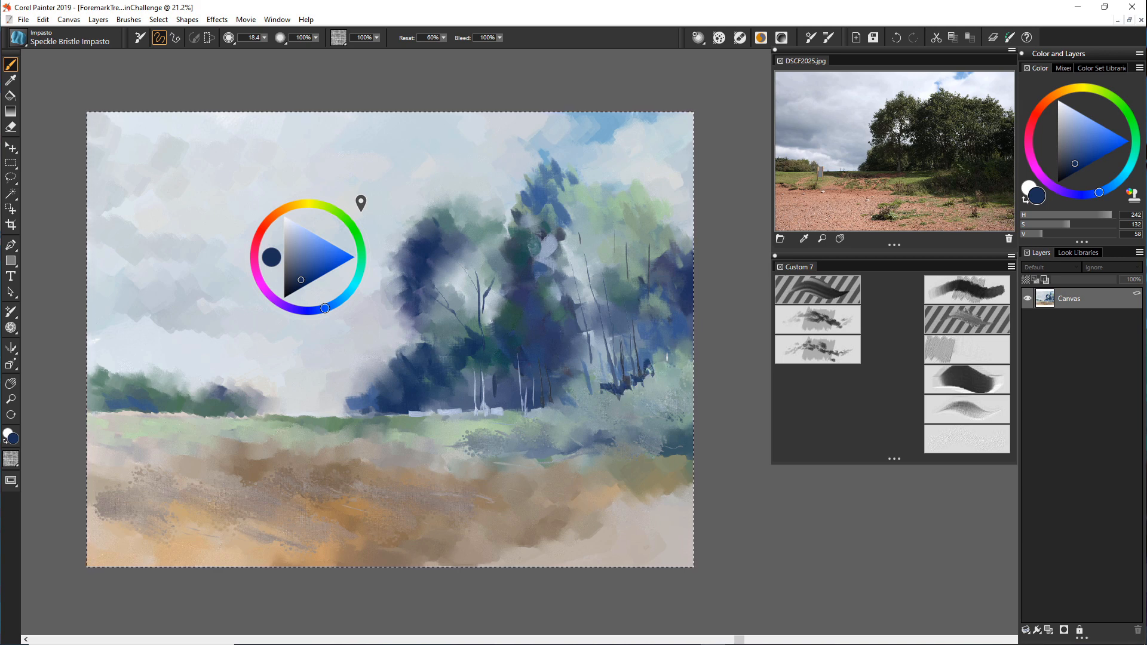
click(932, 349)
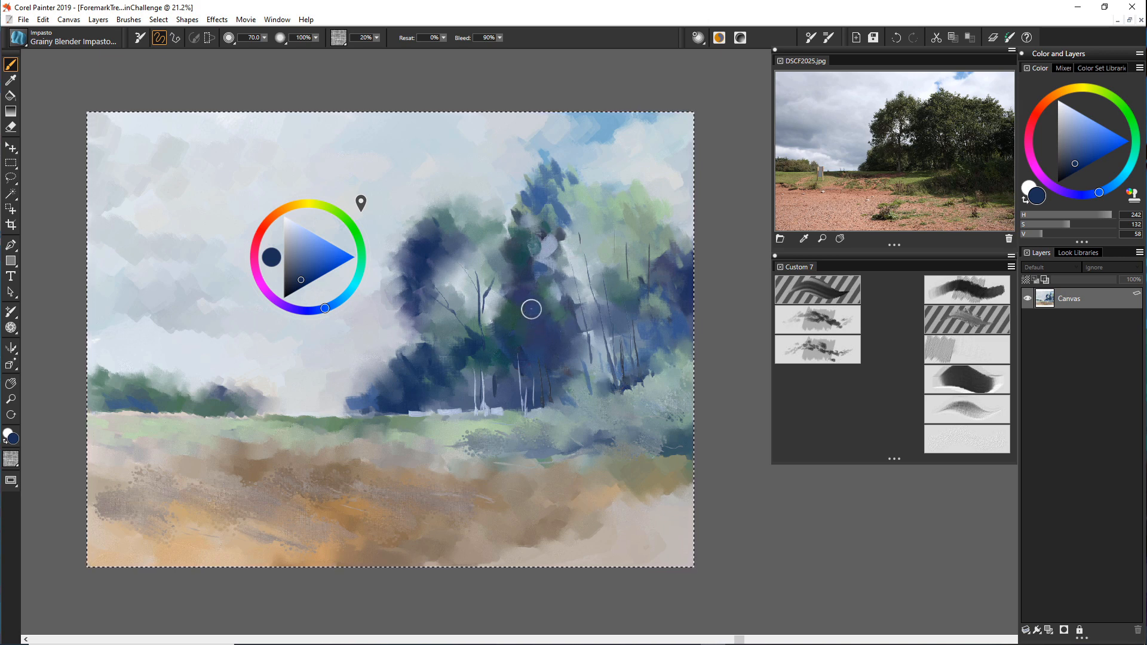
Dab pale blue highlights into the right-hand tree's upper foliage with Speckle Bristle Impasto, set the brush size to 45, and blend the foliage.
click(291, 227)
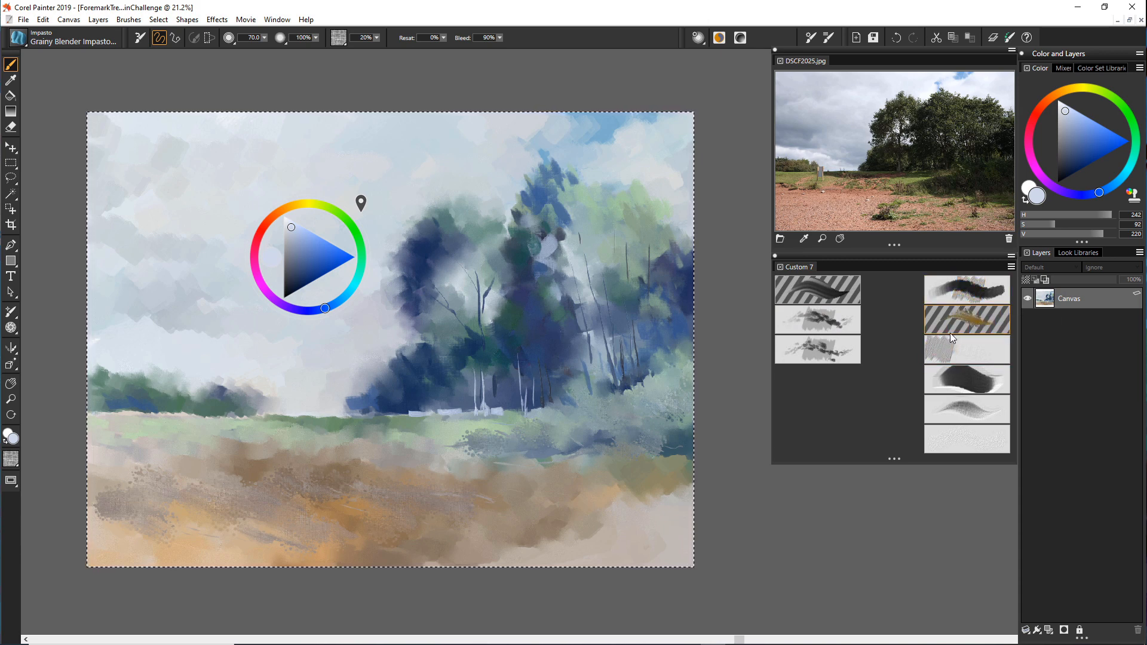
click(968, 383)
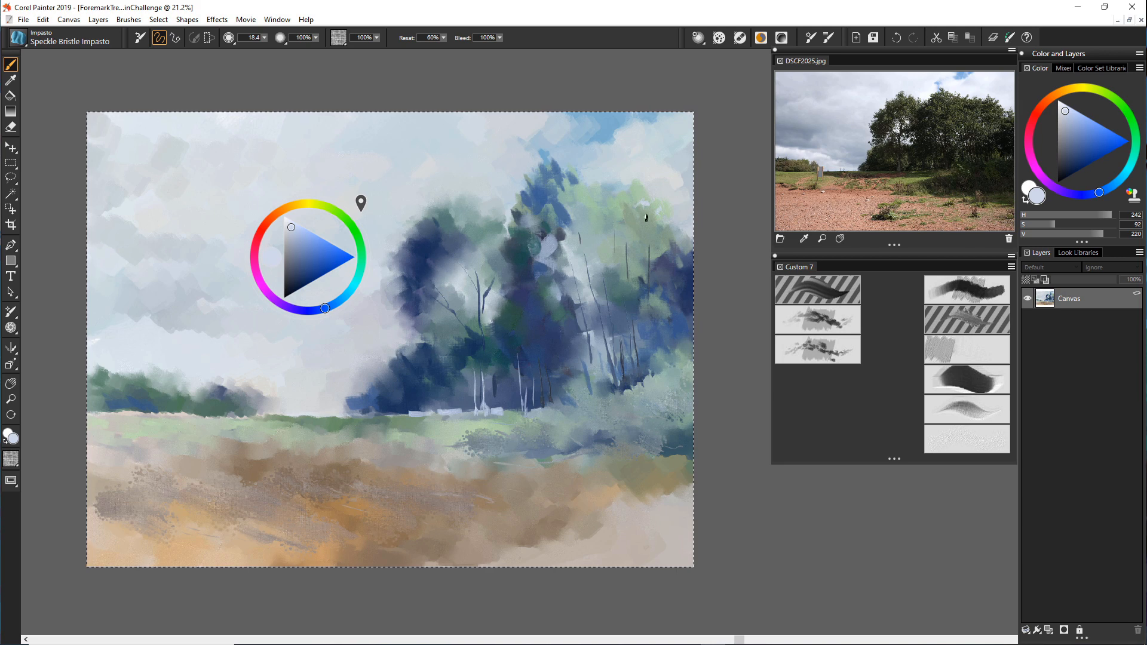
drag(644, 203, 632, 206)
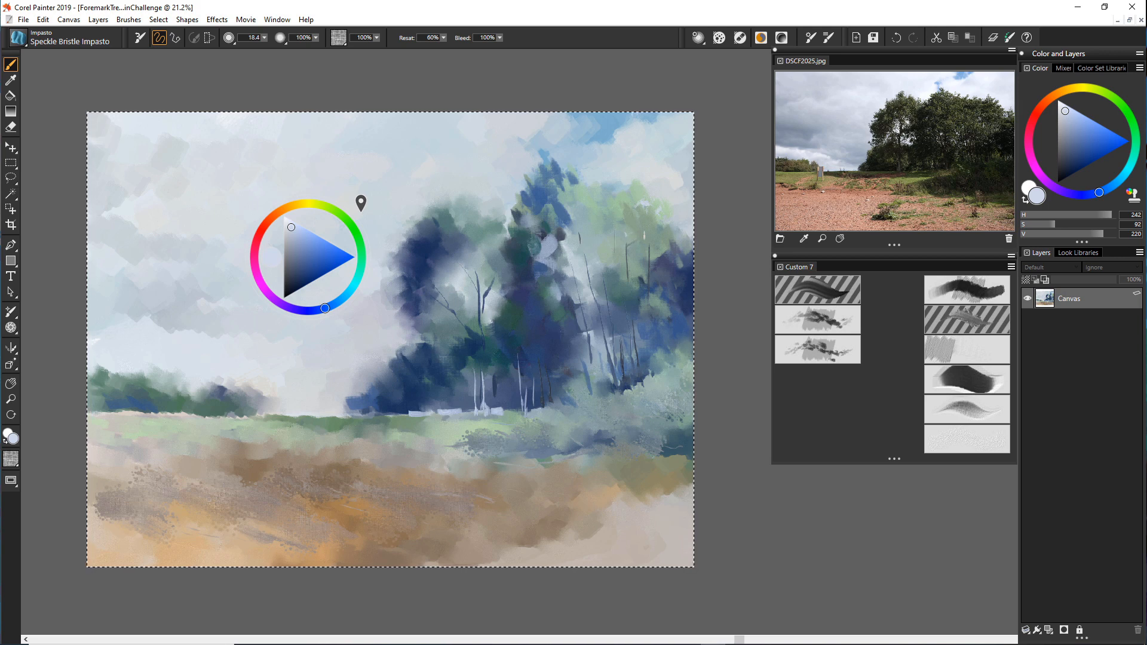
drag(645, 237, 635, 226)
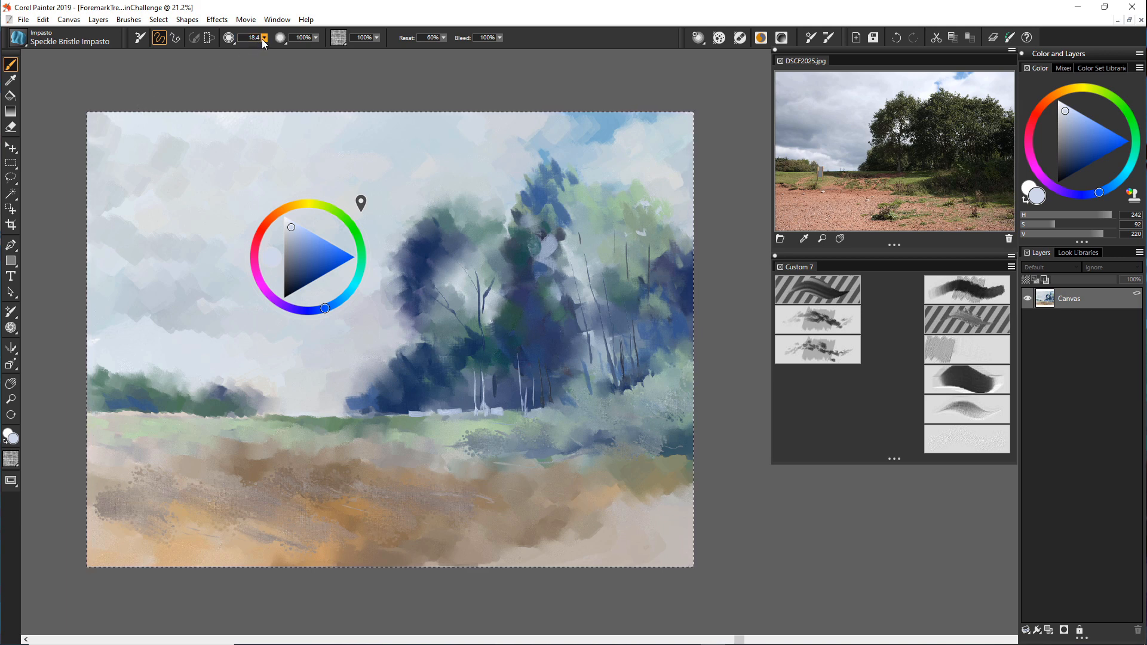
drag(263, 39, 279, 50)
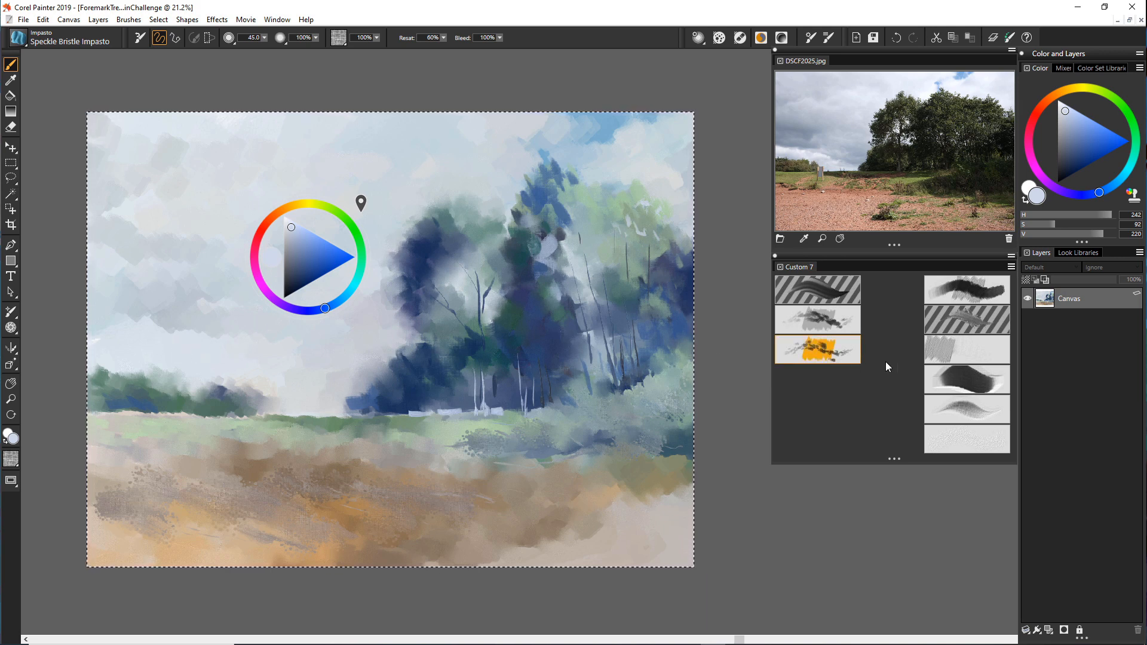
click(939, 348)
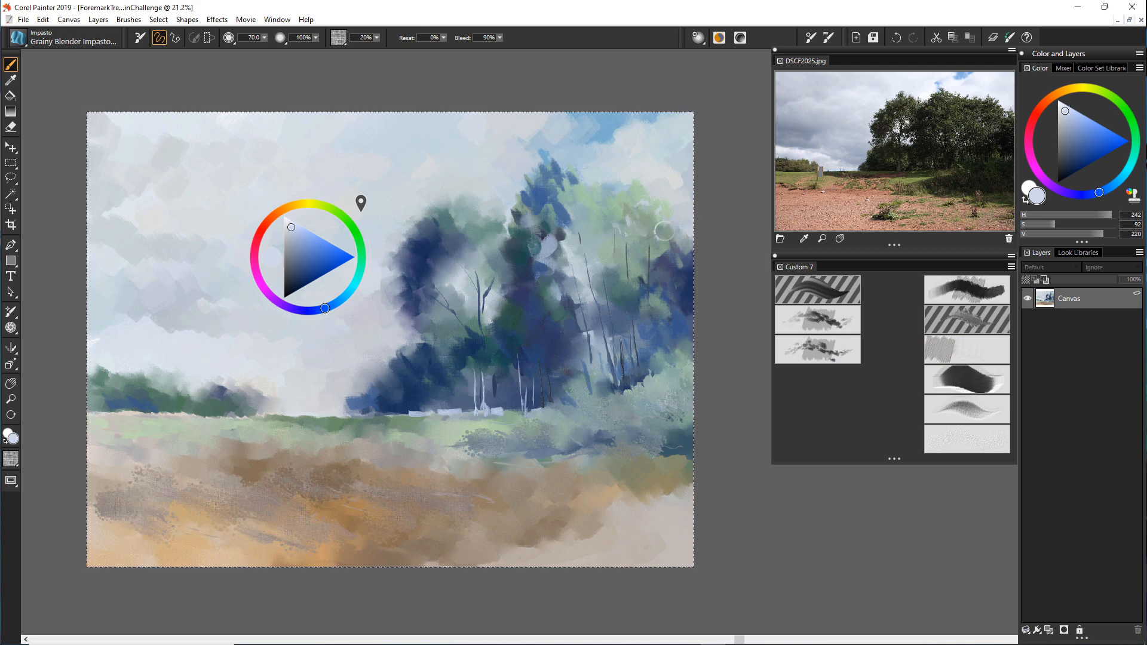
Touch up the right-hand tree's crown with Speckle Bristle Impasto using a near-white blue and a sampled soft green, and blend the strokes.
click(971, 385)
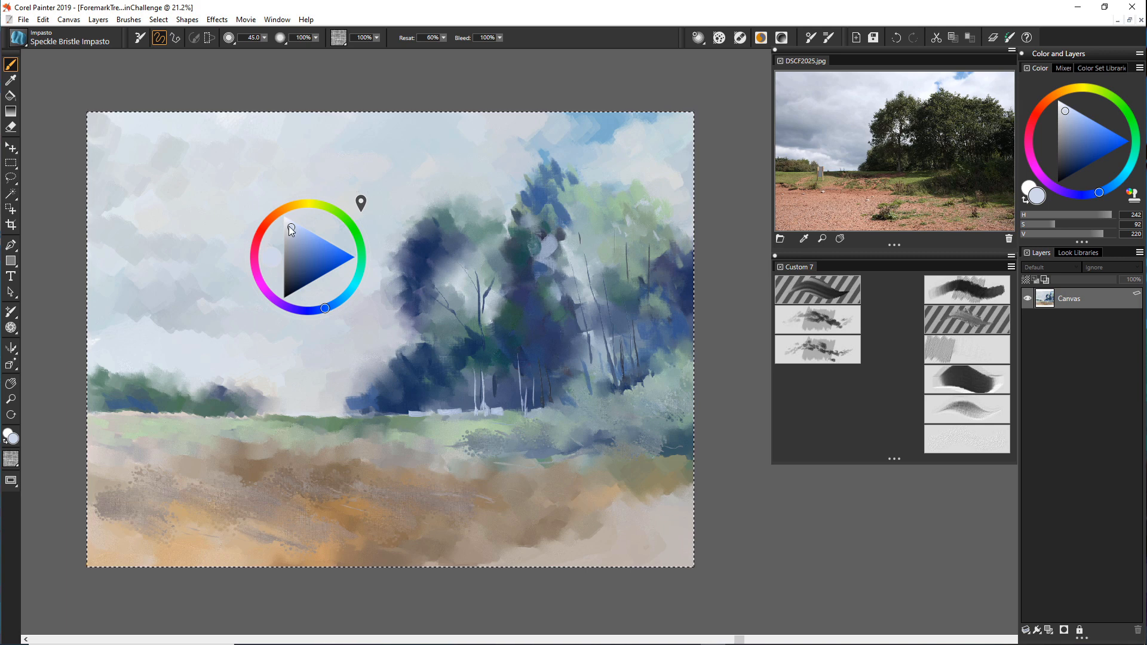
drag(291, 228, 287, 226)
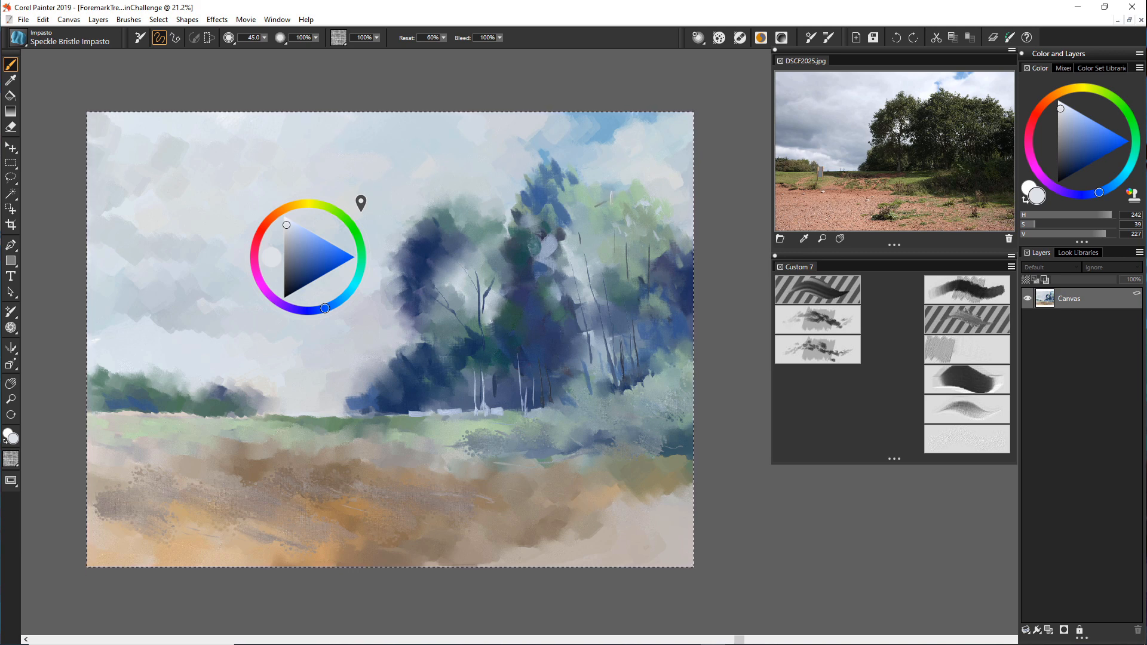
alt+click(621, 206)
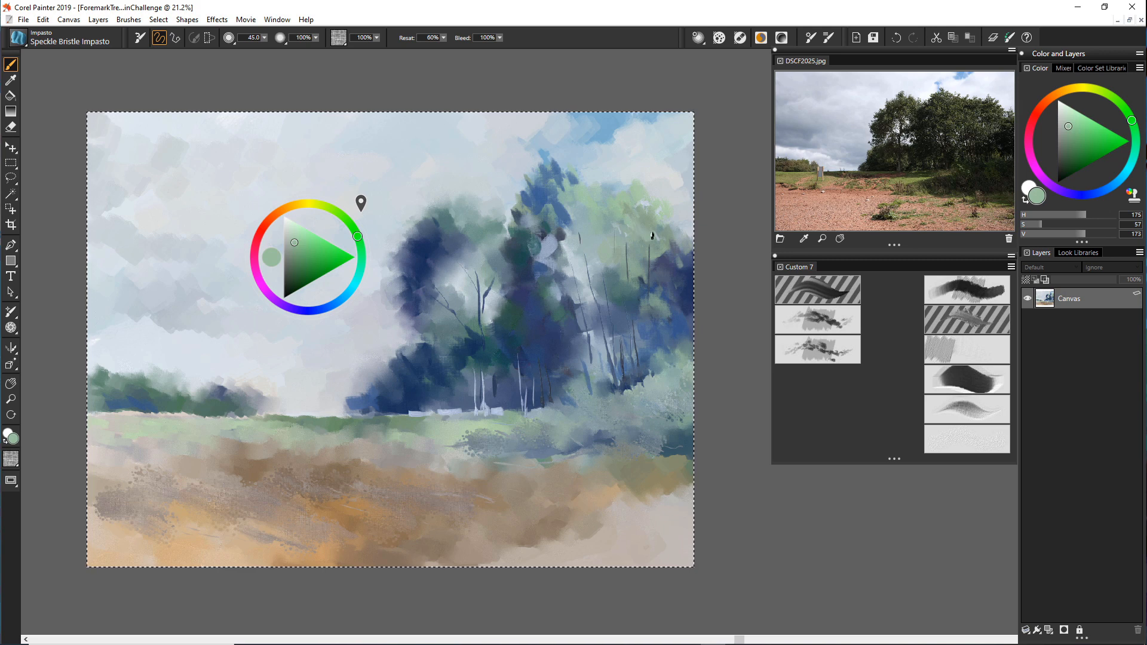
drag(660, 243, 651, 222)
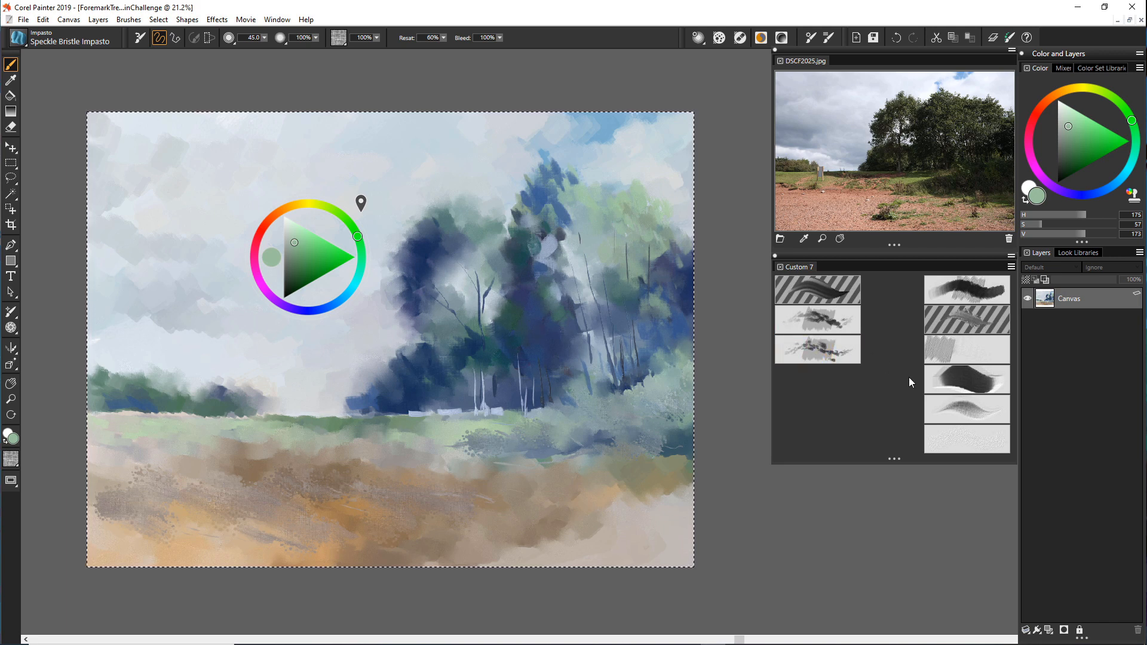
click(933, 352)
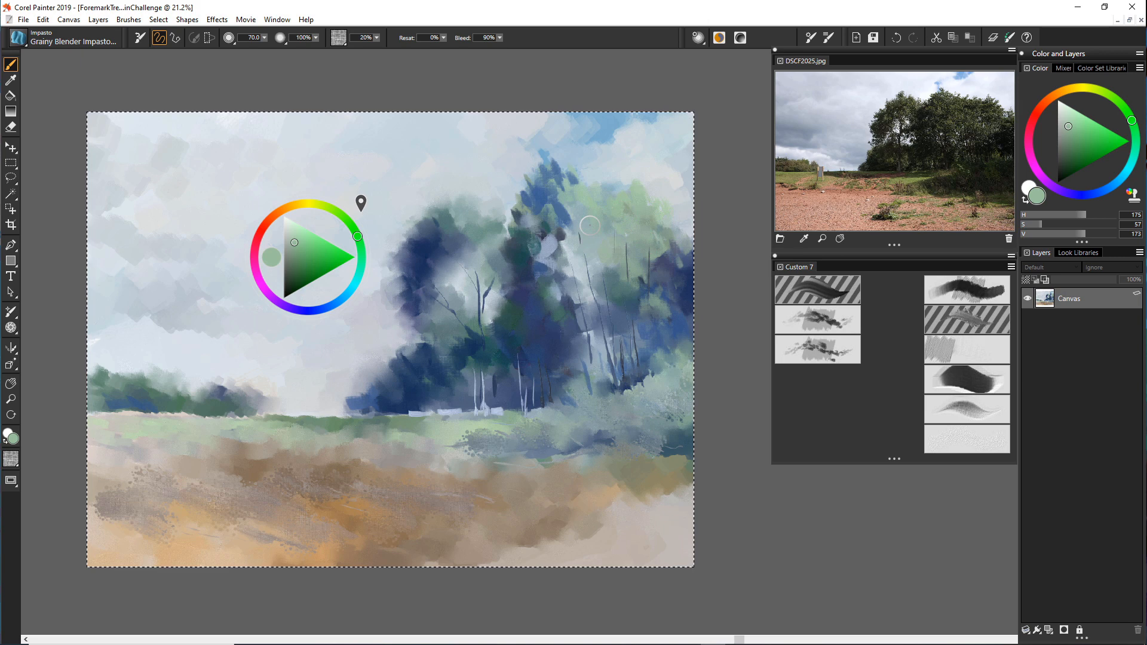
Move the floating colour wheel off the canvas into the empty workspace beneath the custom brush palette.
right_click(245, 432)
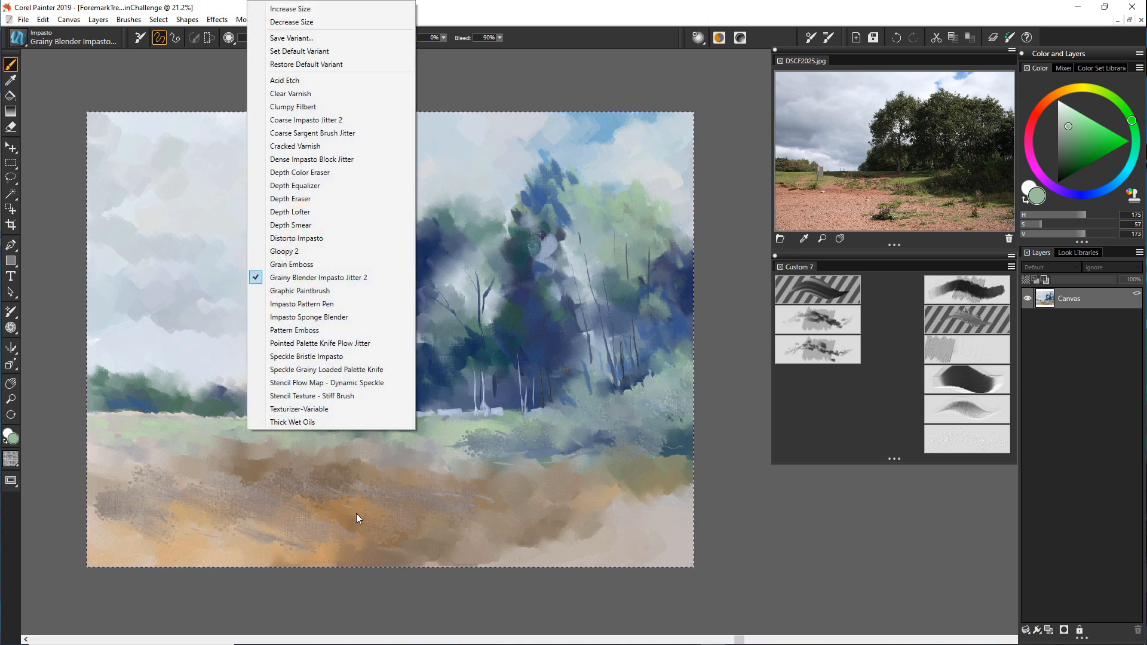
click(396, 532)
right_click(387, 490)
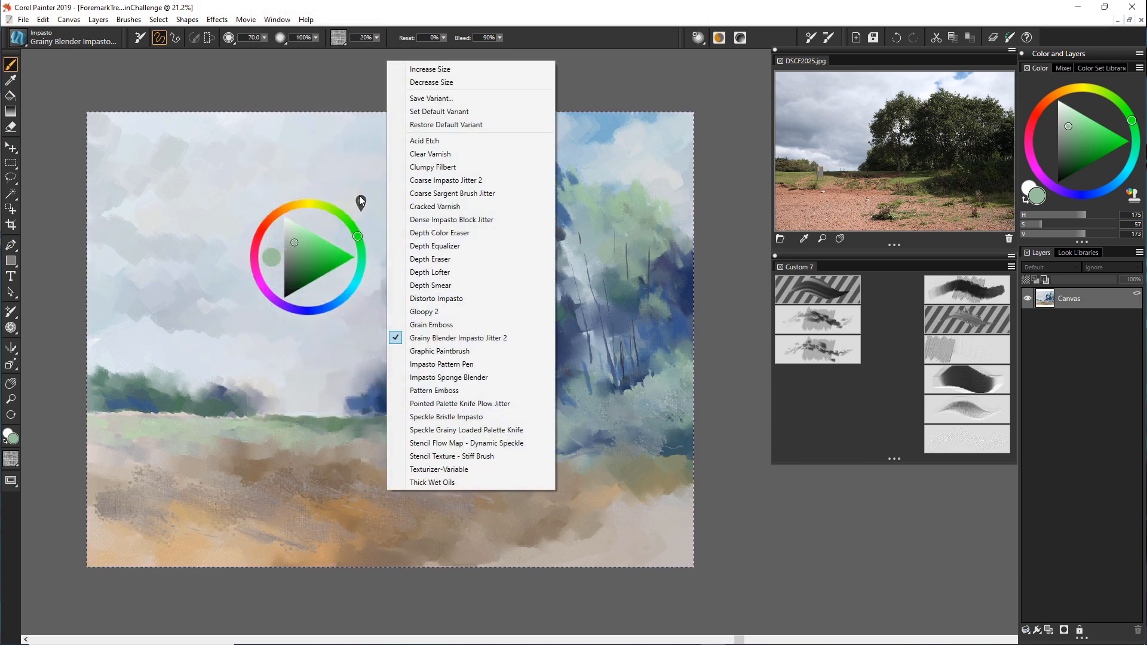
click(341, 228)
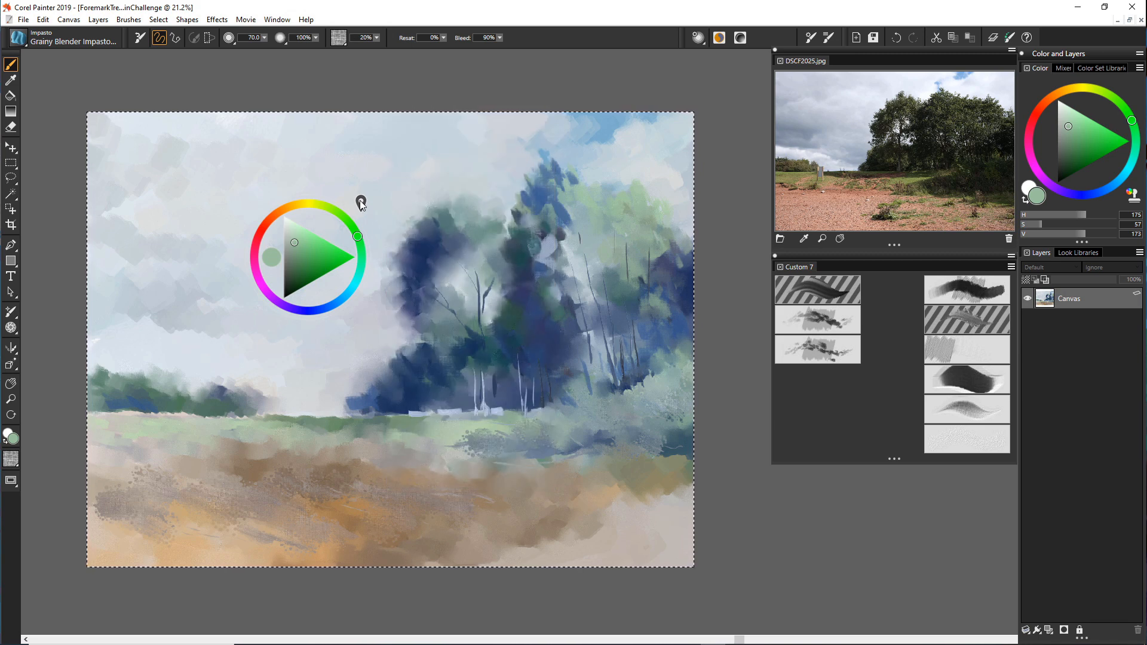
mouse_move(361, 203)
mouse_down()
mouse_move(579, 313)
mouse_move(848, 472)
mouse_up()
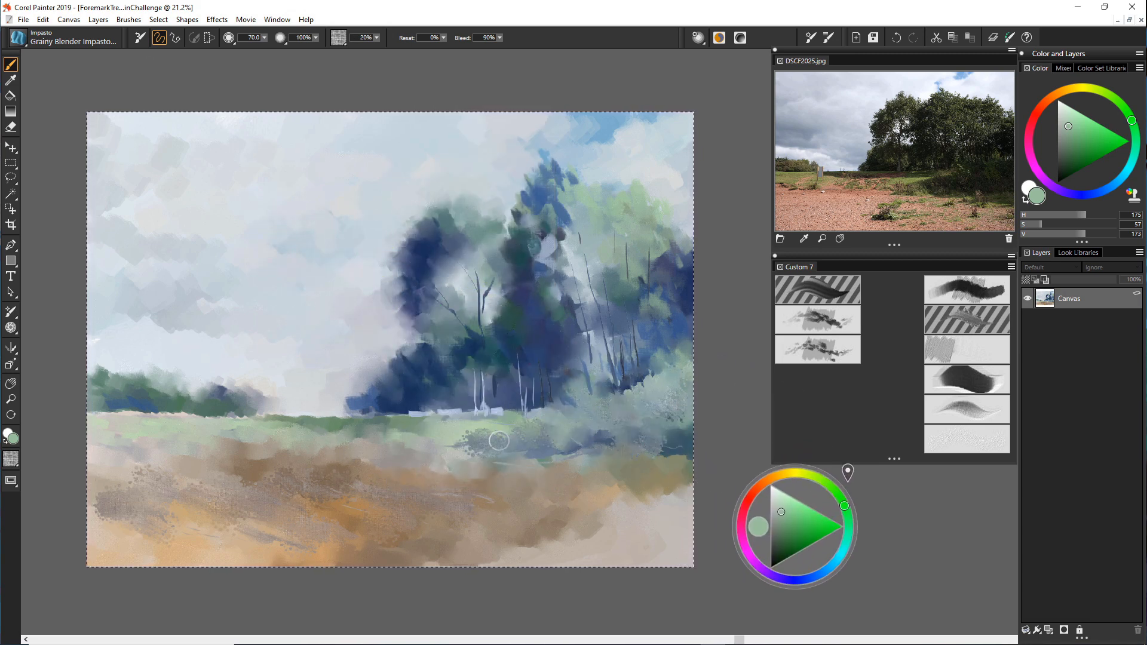
Sample the dark blue at the trees' base and paint a long horizontal shadow across the grass below them with Speckle Bristle Impasto.
alt+click(414, 390)
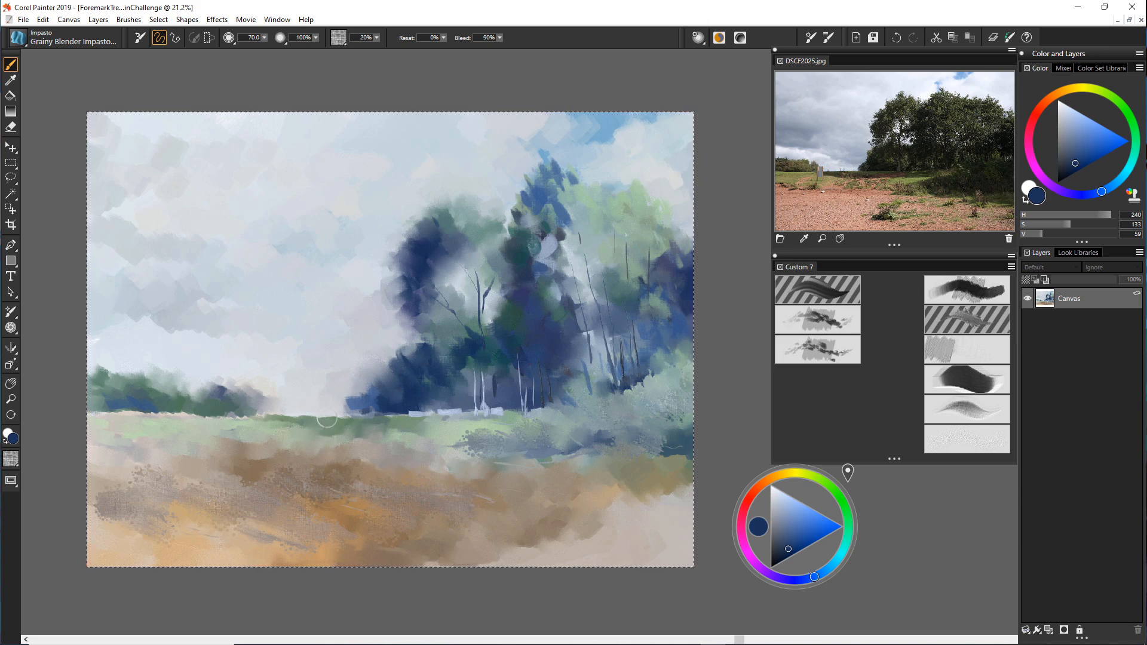
click(966, 377)
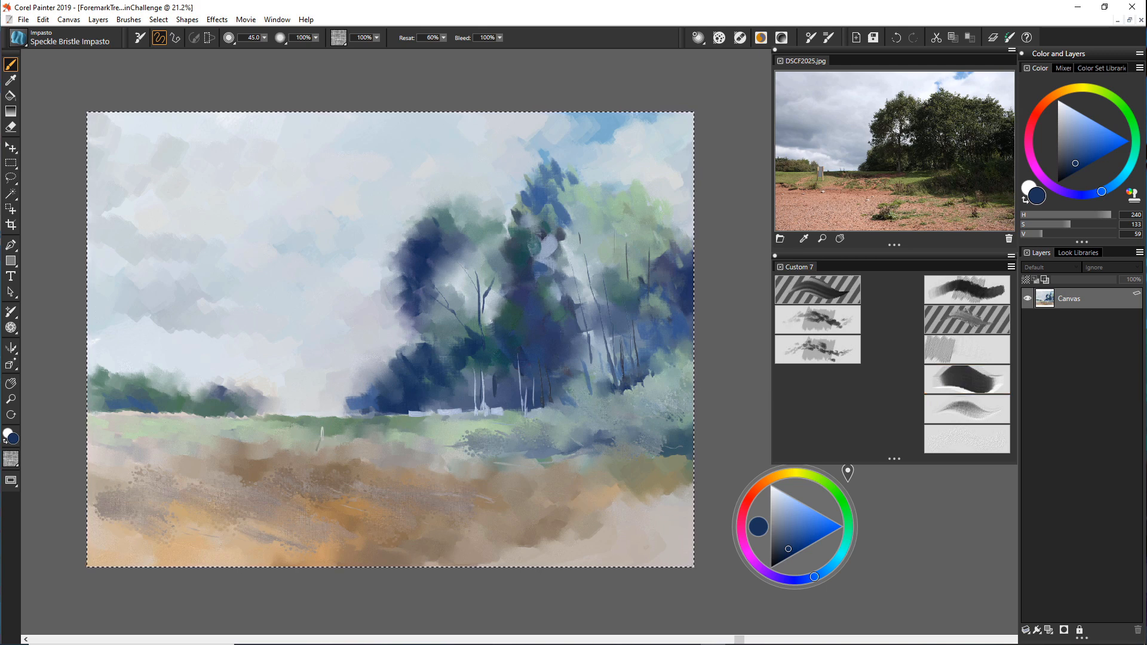
drag(316, 430, 457, 425)
drag(484, 424, 500, 419)
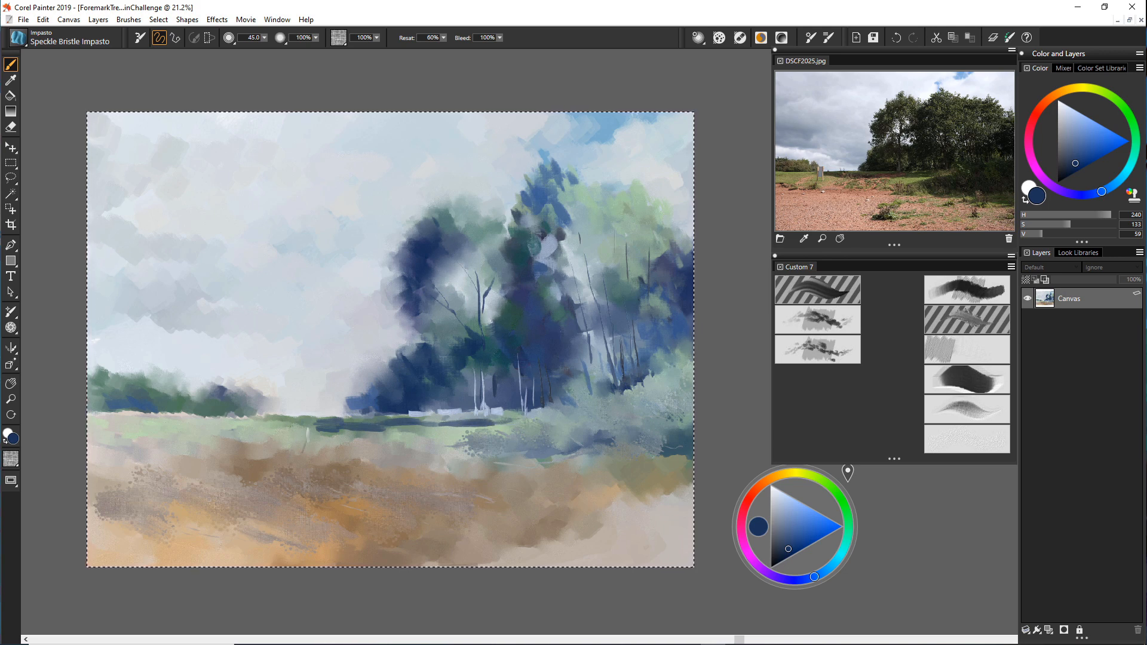
mouse_move(328, 427)
mouse_down()
mouse_move(241, 420)
mouse_move(312, 425)
mouse_up()
drag(385, 428, 443, 428)
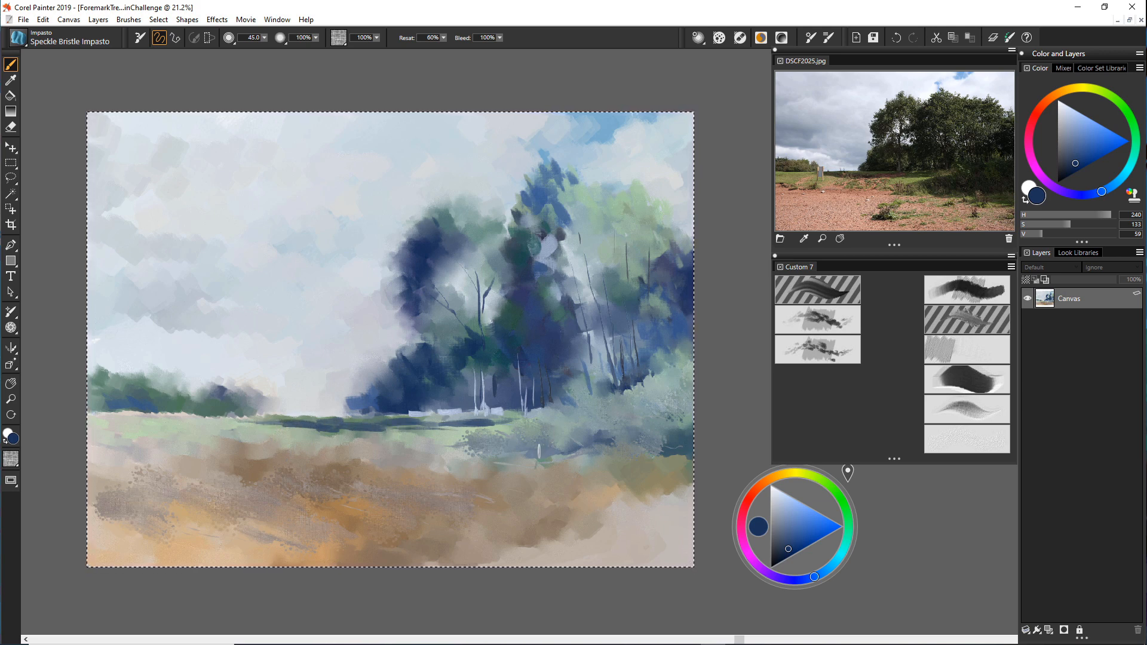
Paint slanting dark blue shadow strokes along the lower part of the right-hand bush and soften them with the Grainy Blender.
mouse_move(507, 445)
mouse_down()
mouse_move(538, 438)
mouse_move(510, 459)
mouse_move(514, 449)
mouse_move(447, 459)
mouse_up()
drag(535, 436, 548, 443)
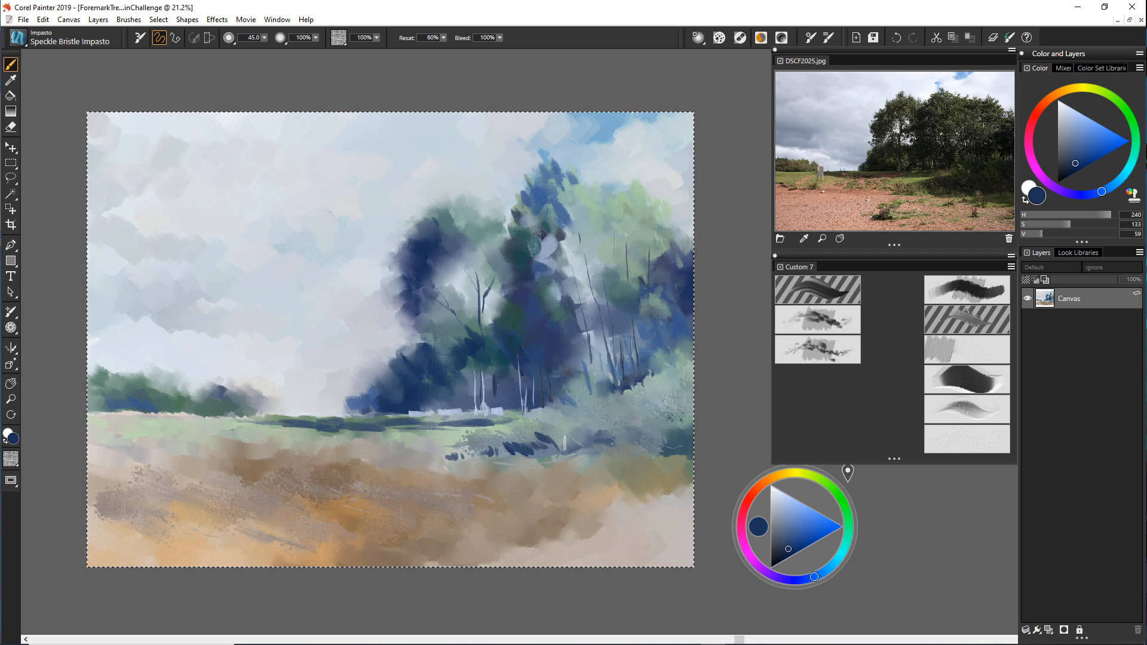
mouse_move(600, 436)
mouse_down()
mouse_move(567, 445)
mouse_move(578, 443)
mouse_up()
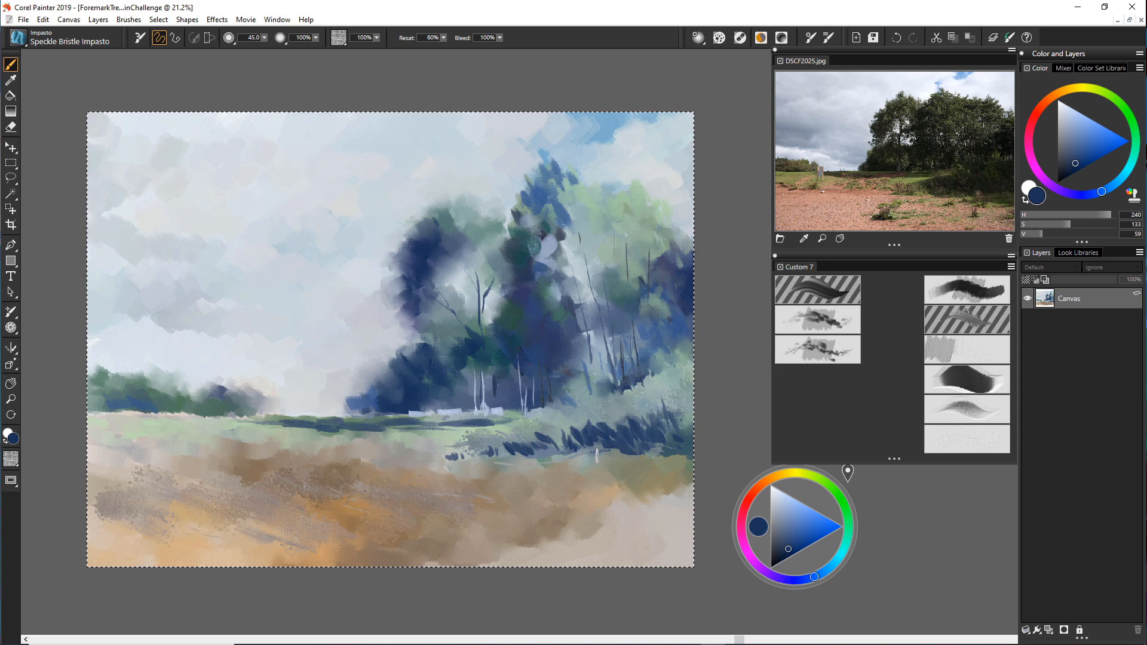
click(935, 350)
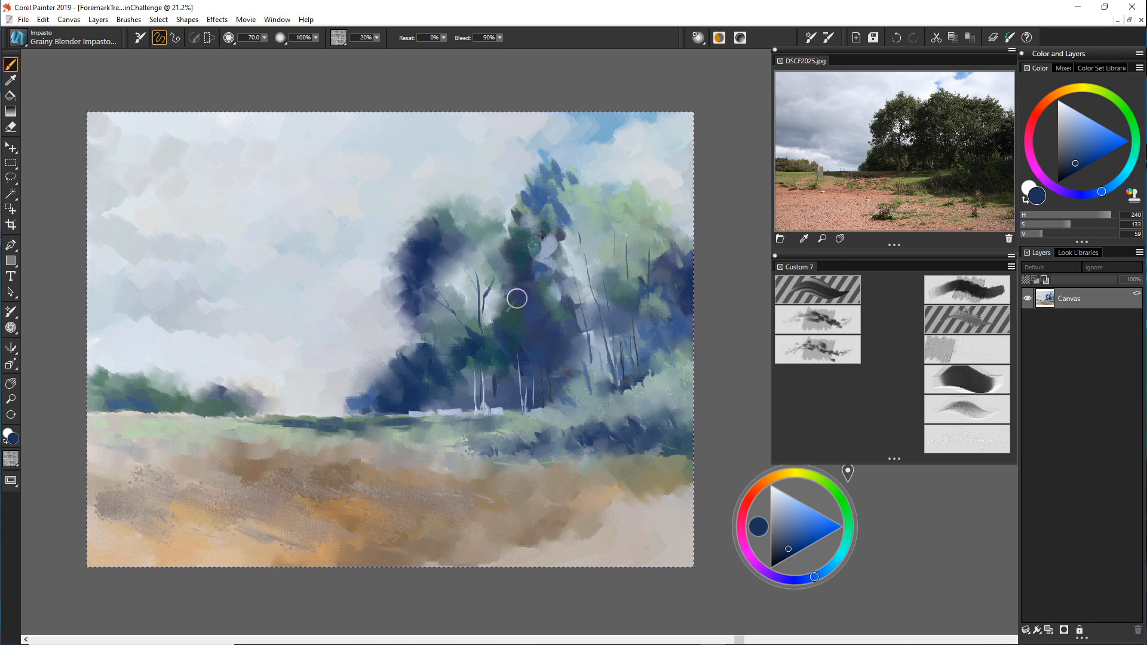
Sample dark blues from the trees and paint leafy Speckle Bristle Impasto strokes through the right-hand bush and along its upper edge.
alt+click(515, 295)
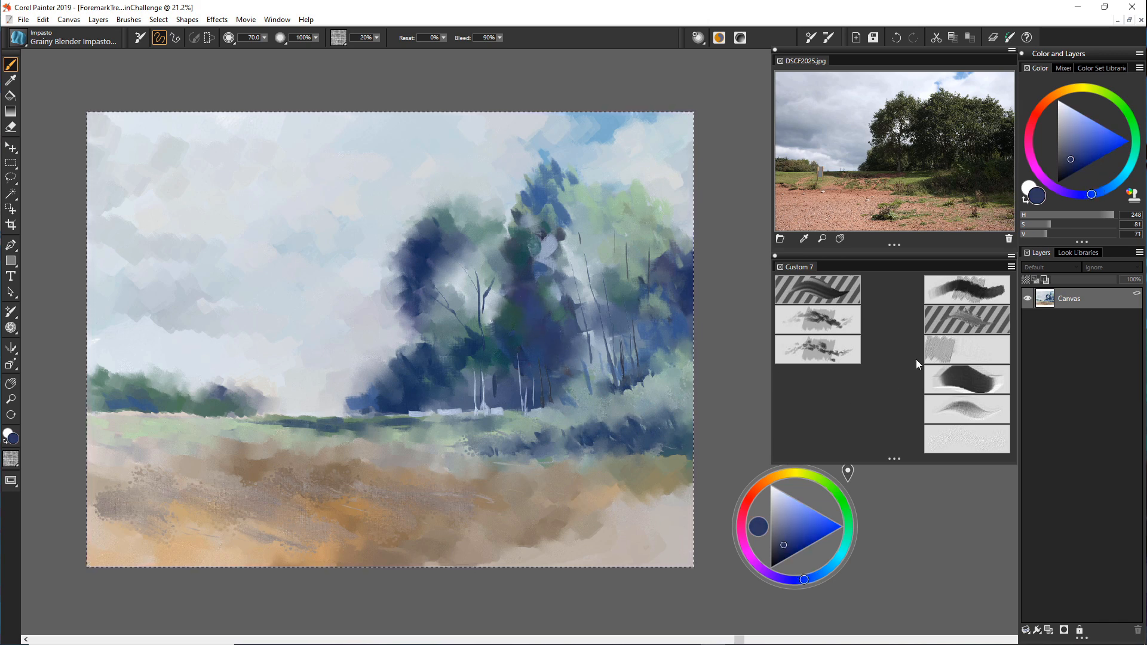
click(963, 378)
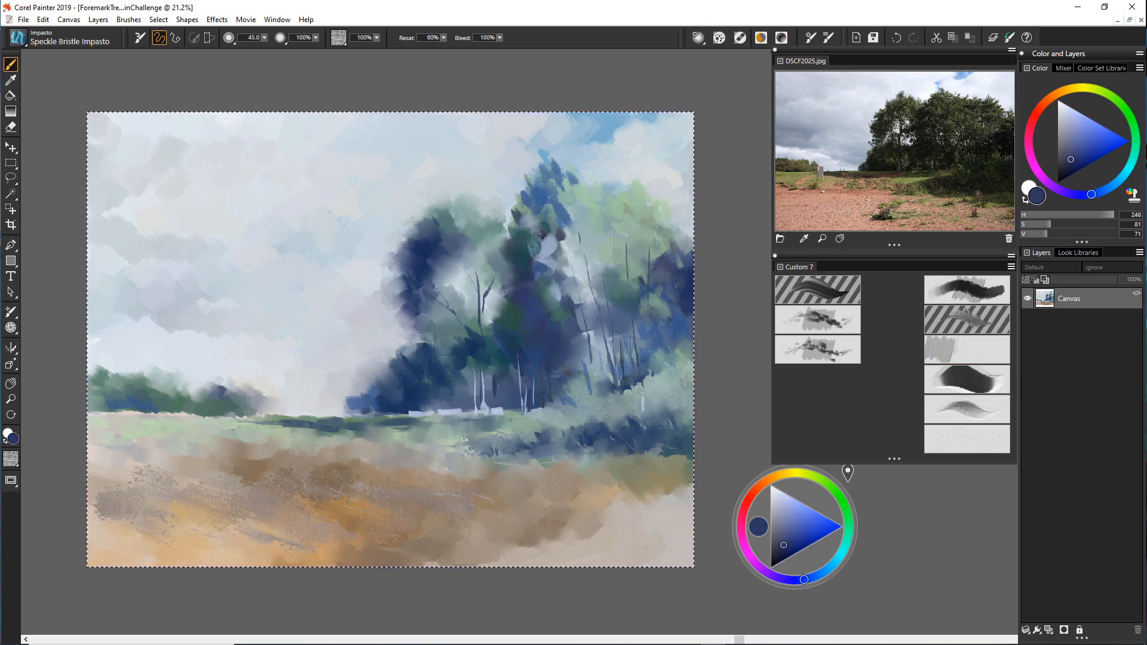
mouse_move(655, 402)
mouse_down()
mouse_move(690, 396)
mouse_move(684, 389)
mouse_up()
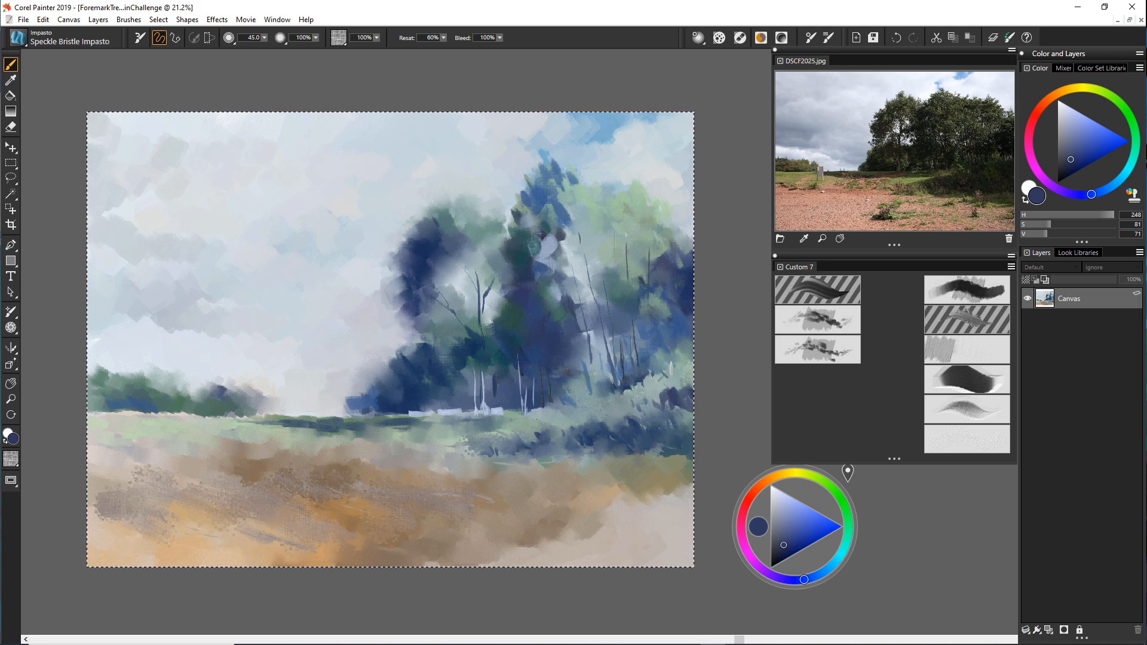
drag(676, 348, 676, 356)
alt+click(687, 290)
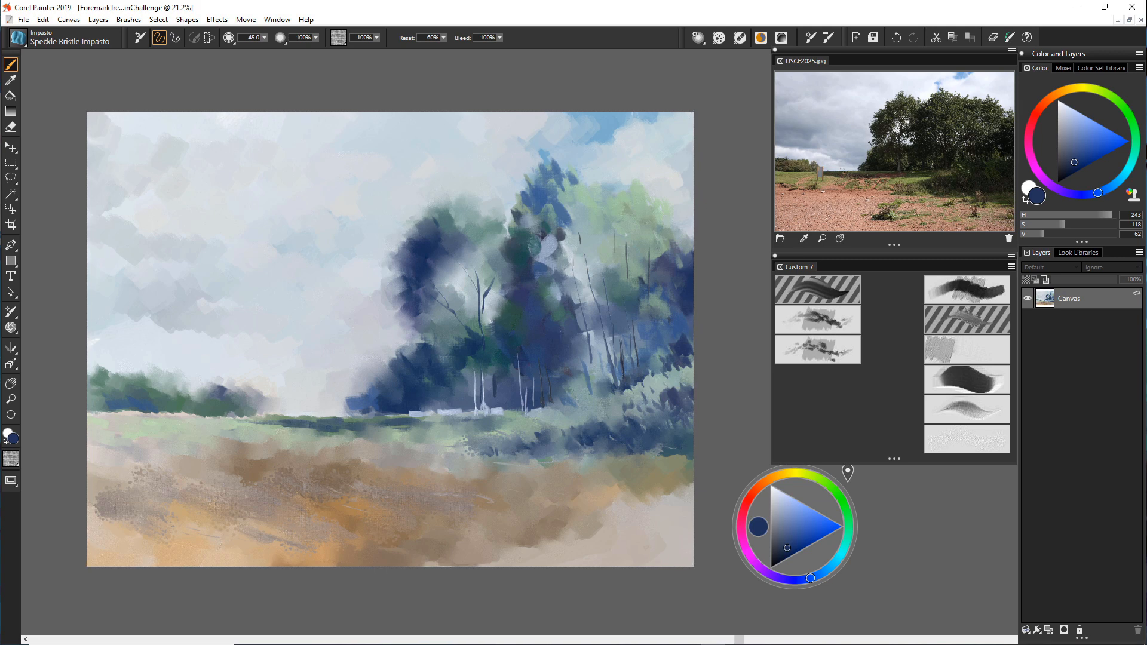
Sample a pale grey-blue, set the brush size to 14.1, and dab small highlights at the foot of the trunks beside the bush.
alt+click(573, 261)
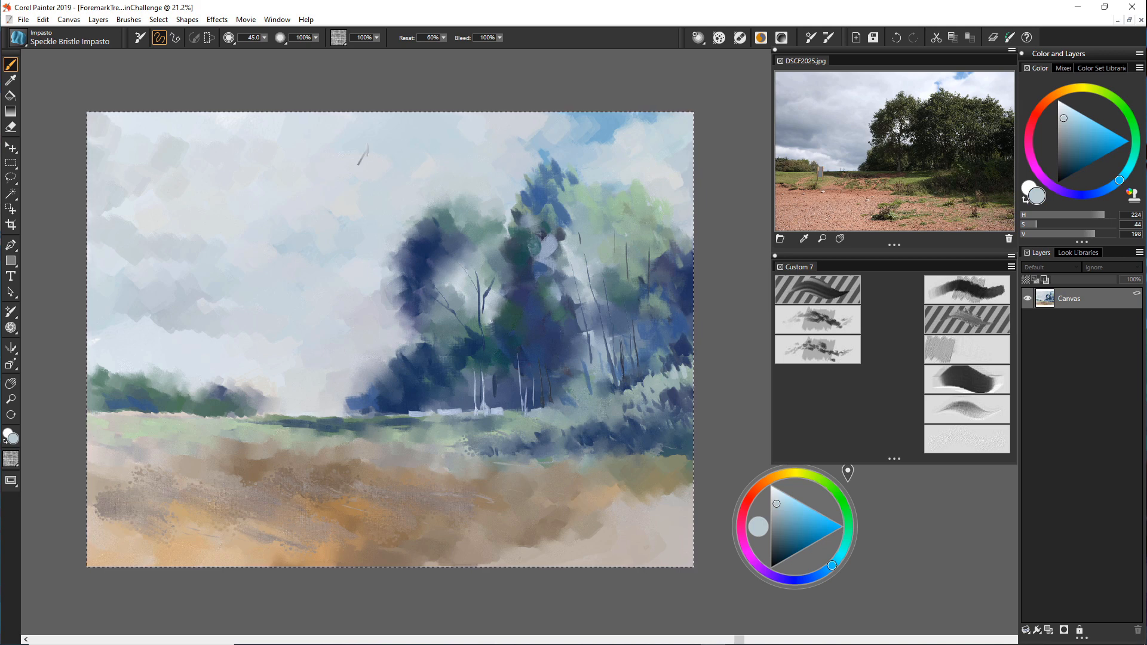
click(264, 39)
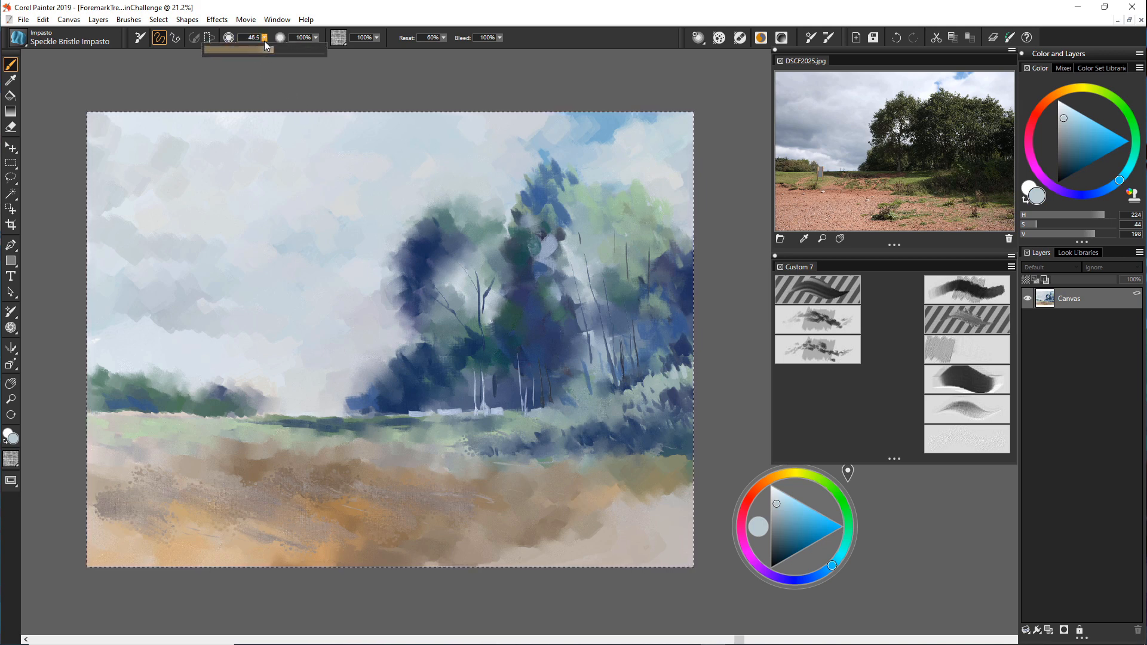
drag(271, 50, 254, 51)
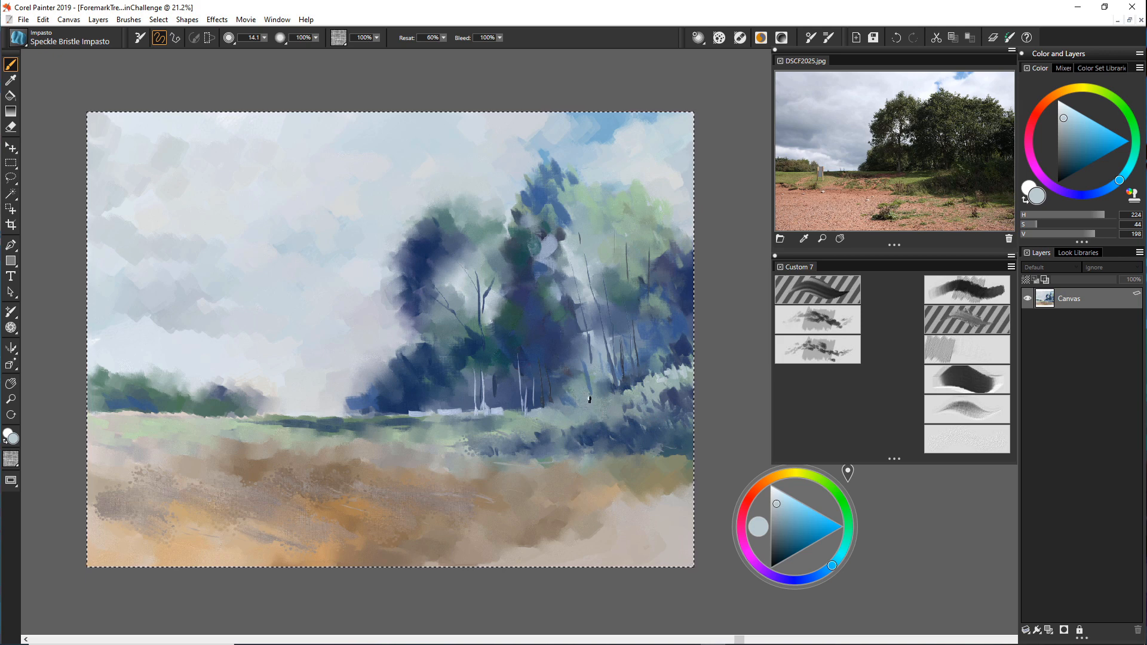
drag(591, 392, 590, 401)
drag(595, 392, 590, 402)
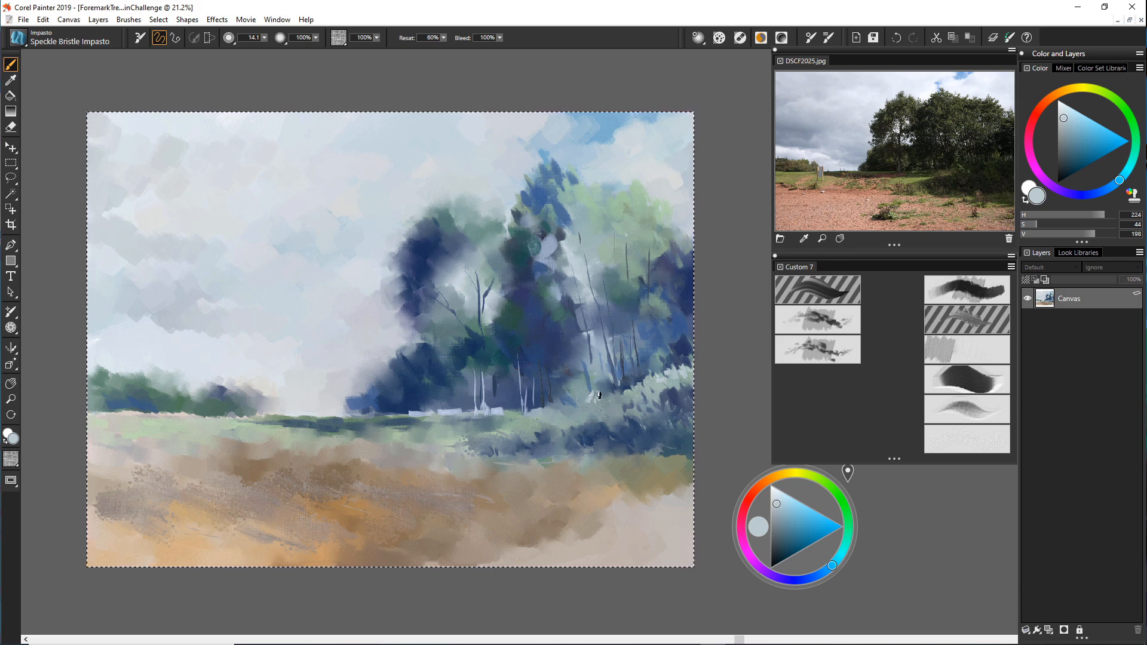
Set the brush size to 54.9 and paint broader pale dabs over the small highlights beside the bush.
click(264, 38)
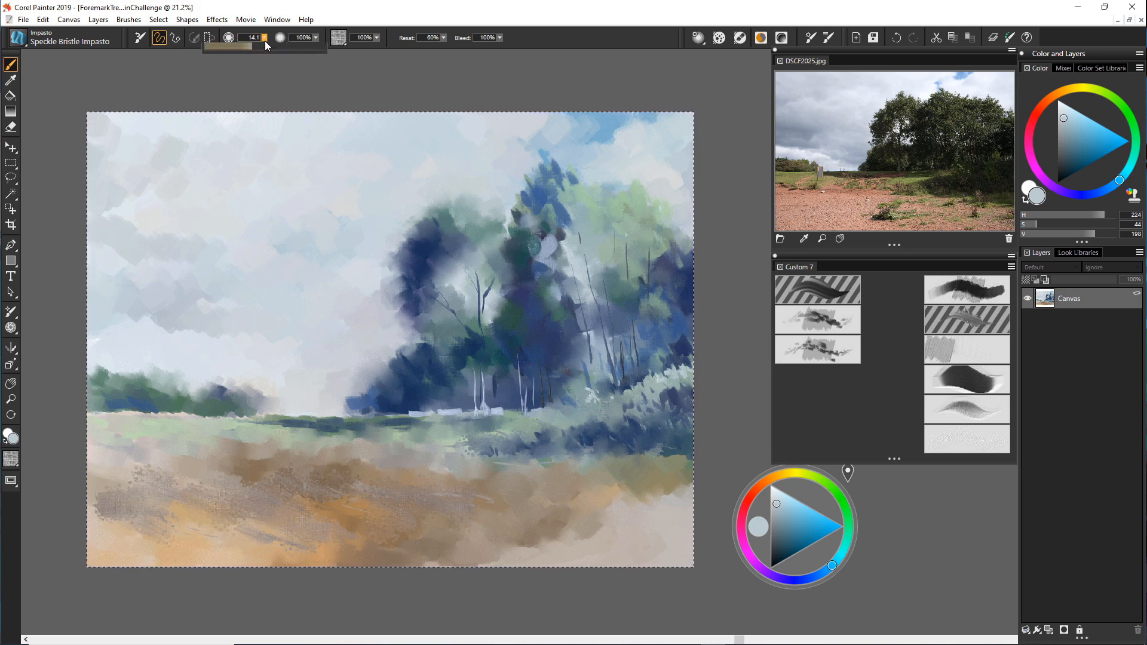
drag(255, 49, 278, 50)
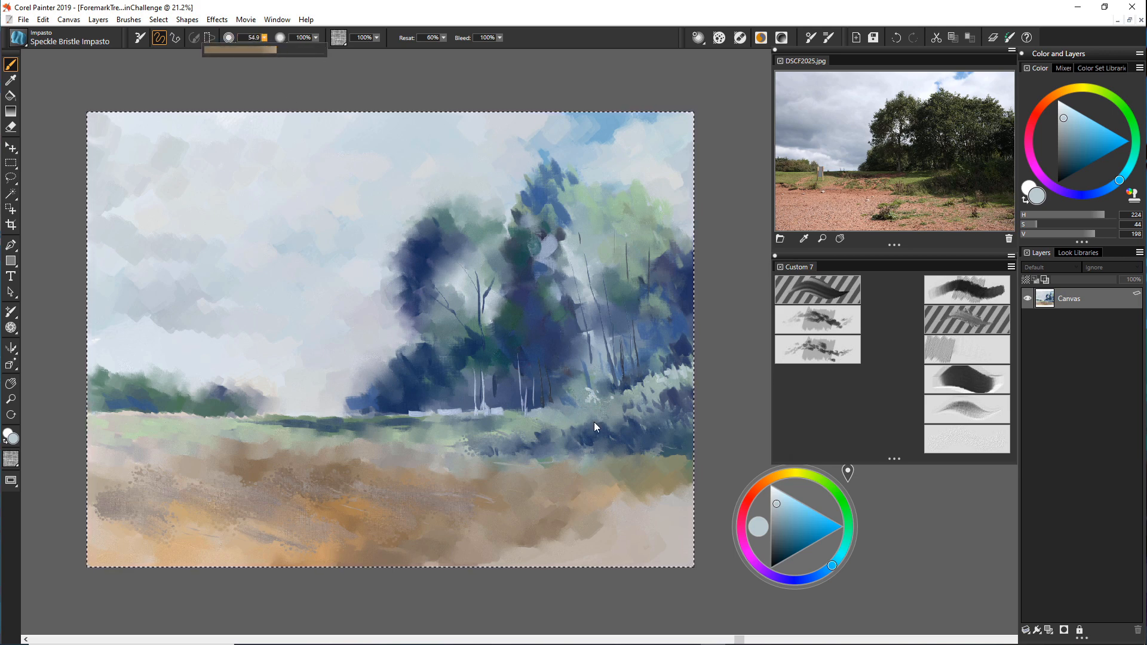
drag(592, 393, 591, 401)
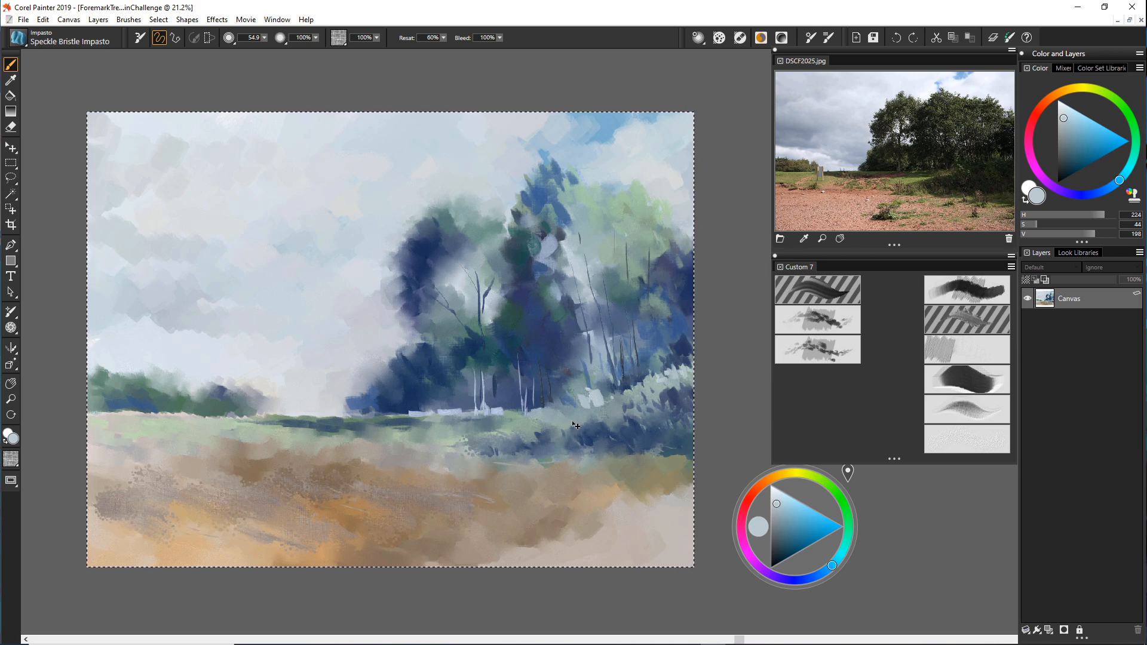
Undo the broad pale dabs beside the bush, set the brush size to 18.4, and paint smaller dabs at its upper edge.
key(ctrl+z)
key(ctrl+z)
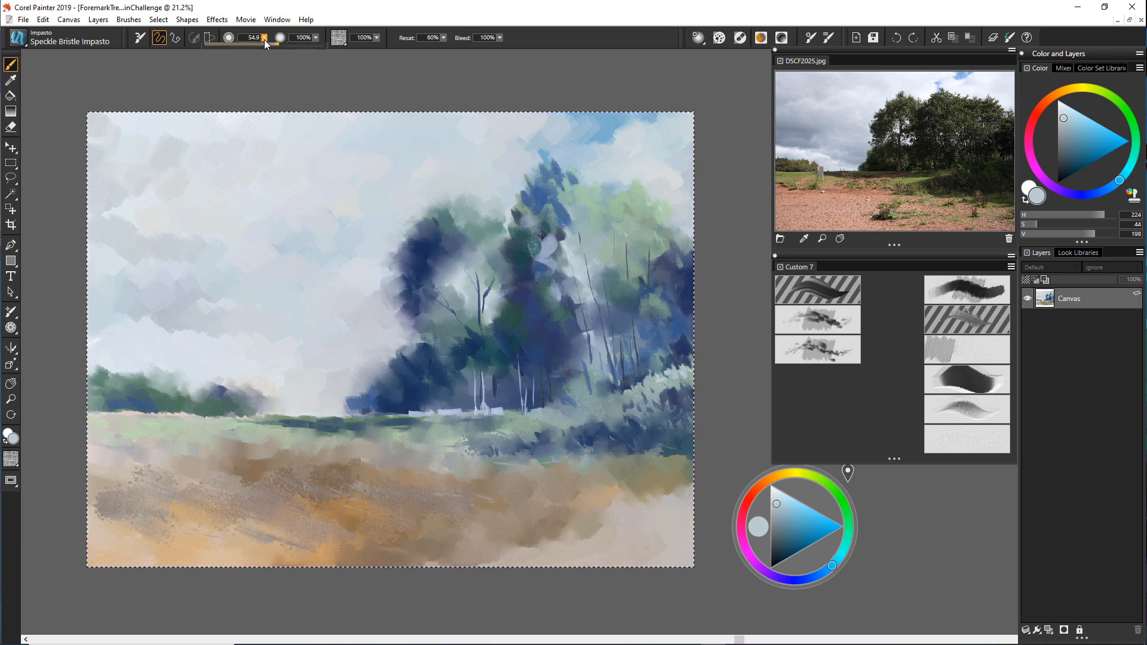
mouse_move(265, 38)
mouse_down()
mouse_move(275, 47)
mouse_move(259, 54)
mouse_up()
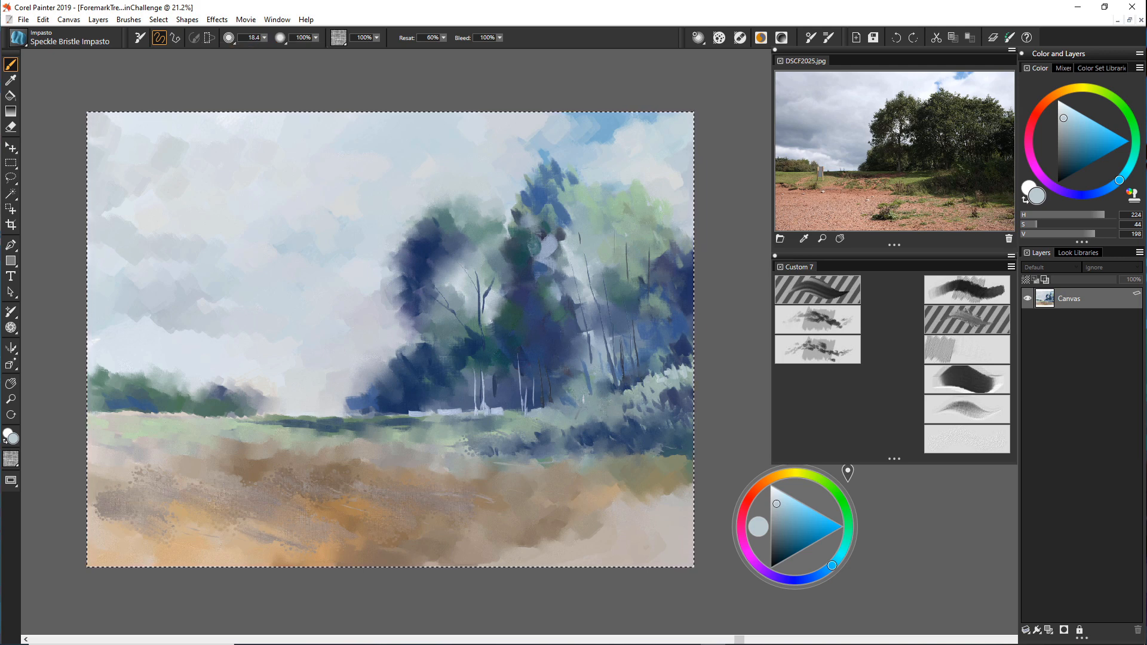
drag(582, 399, 607, 408)
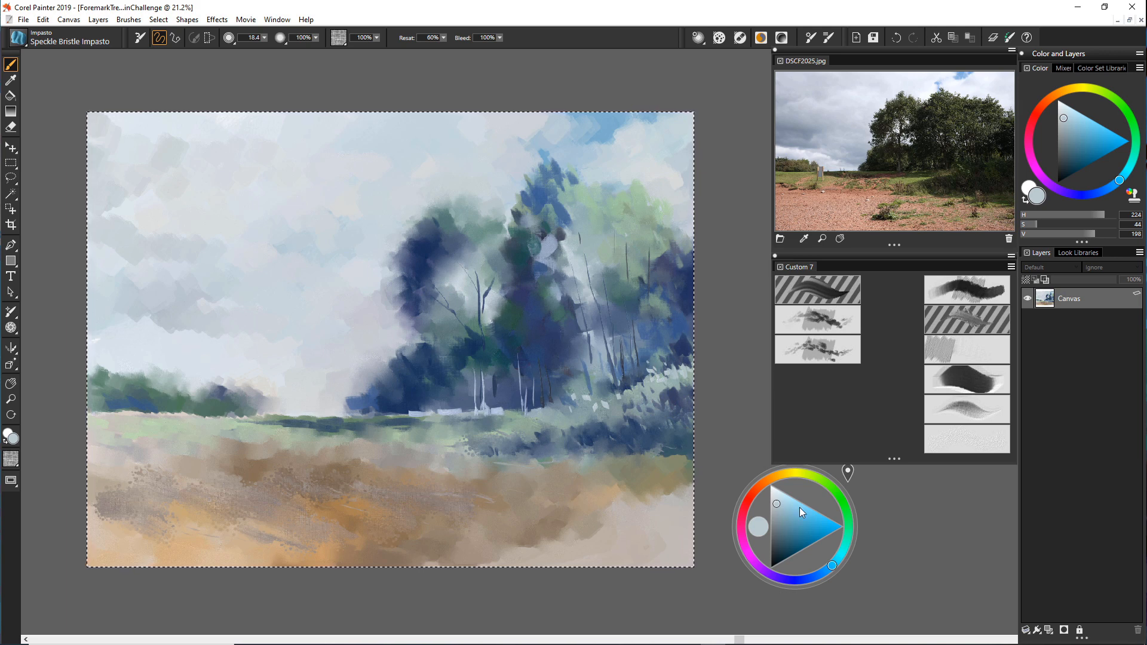
Change the colour to a pale yellow-green (H 134, S 76, V 208) and paint thin highlights on the grass below the trunks.
click(804, 475)
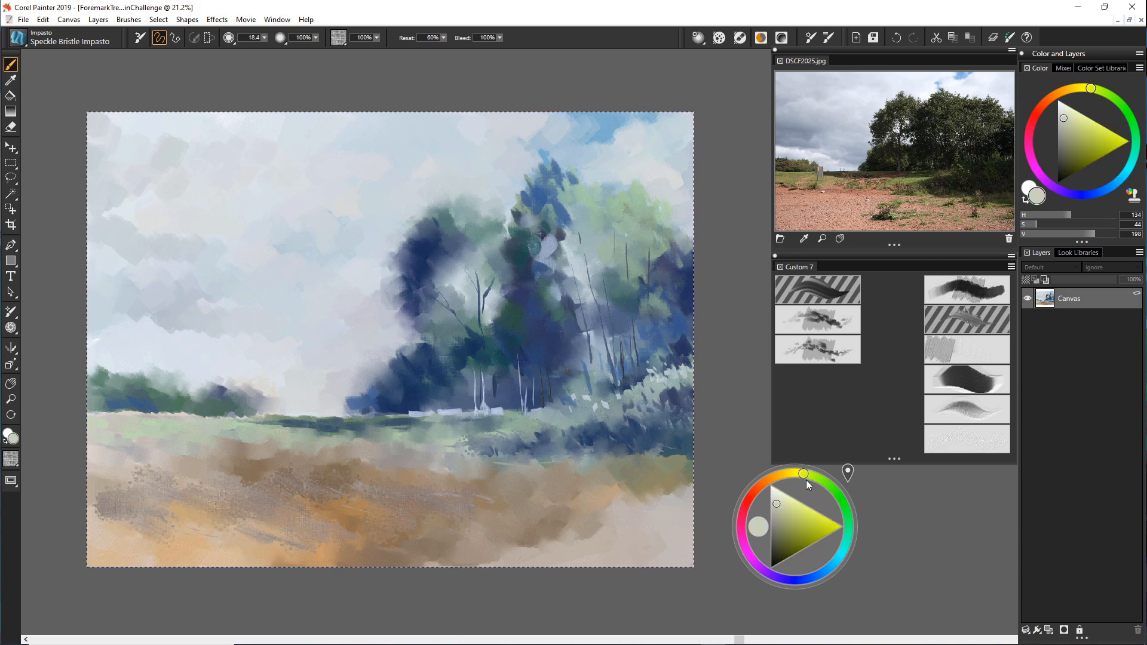
click(780, 501)
drag(779, 501, 778, 500)
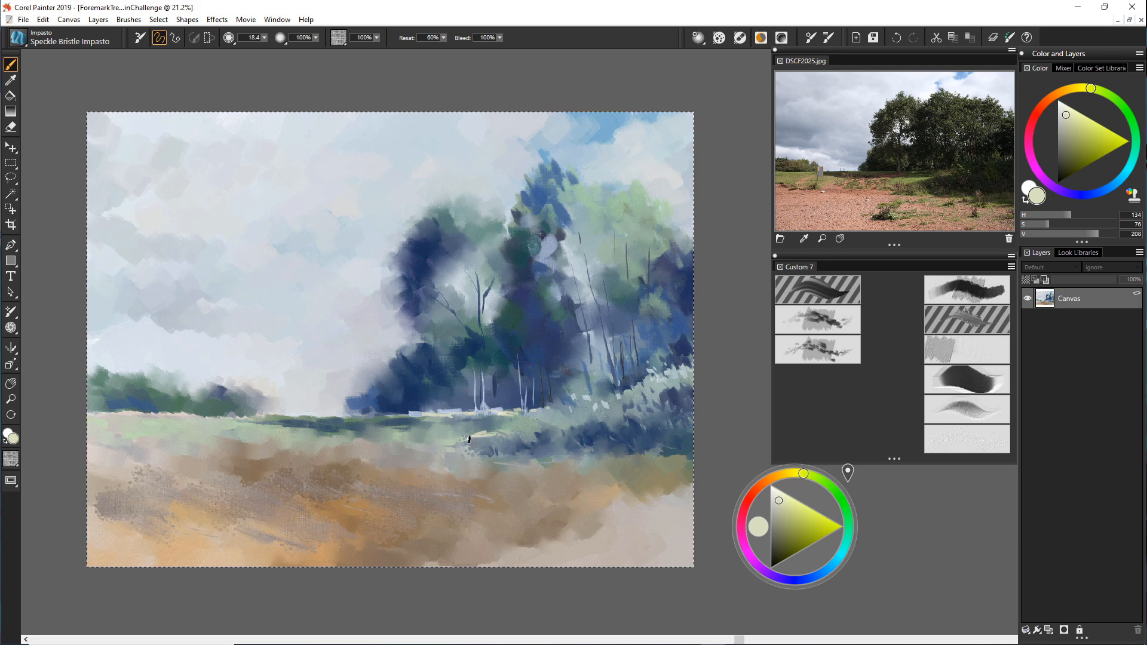
drag(445, 453, 452, 439)
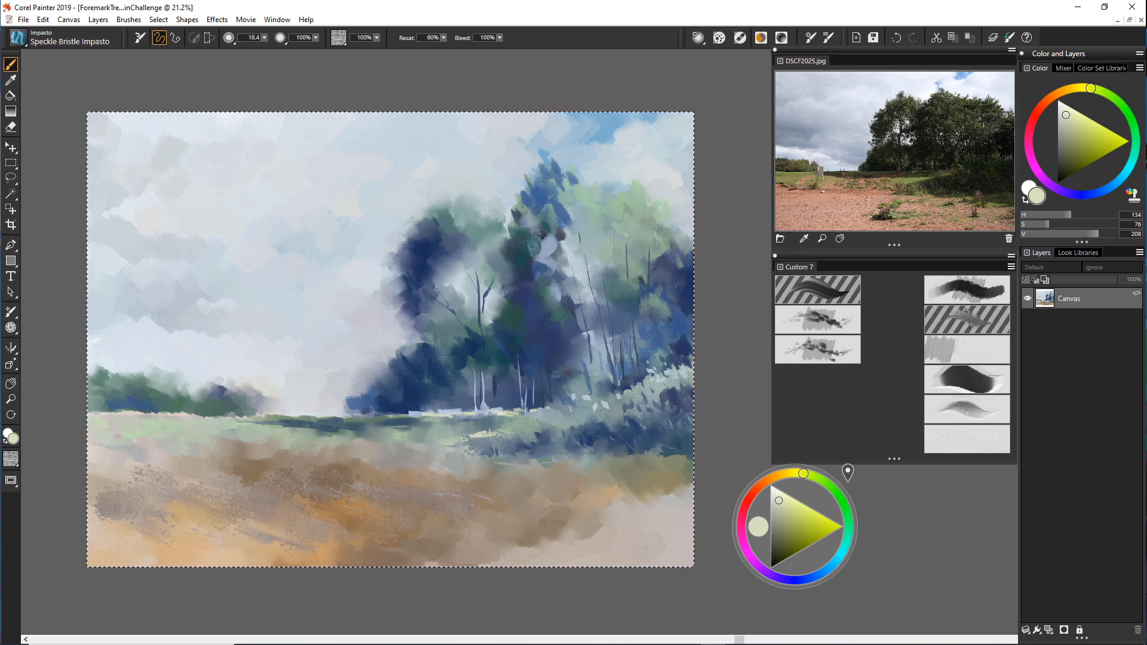
Set the brush size to 60.6 and paint broad pale yellow sunlit patches across the grass below the trees.
click(263, 37)
click(277, 50)
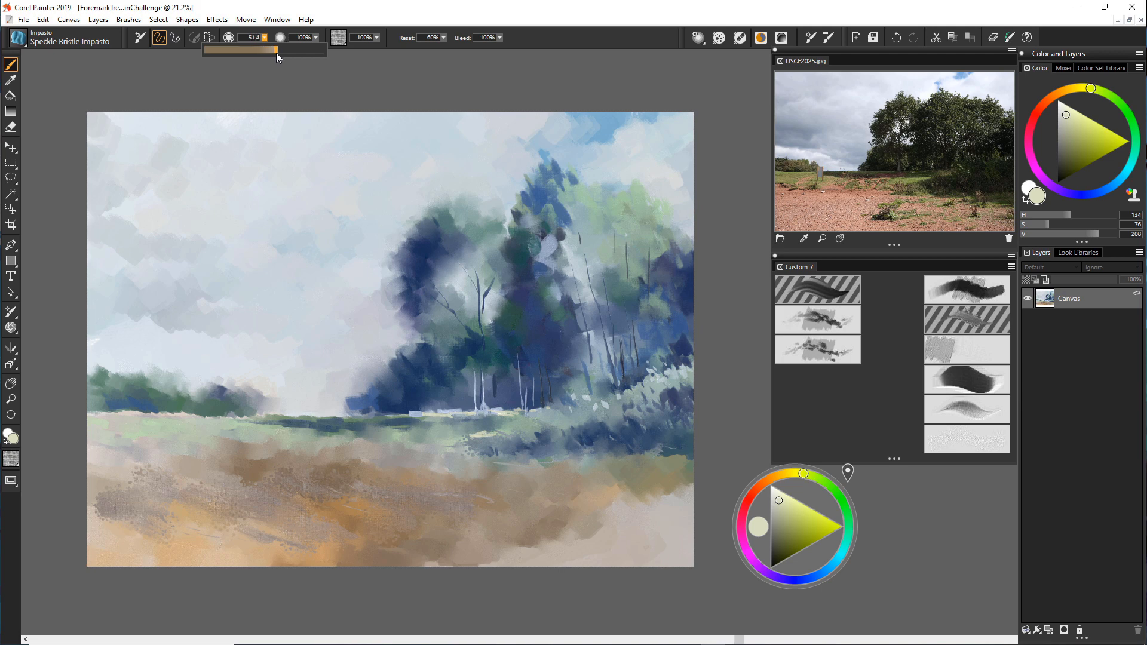
click(464, 432)
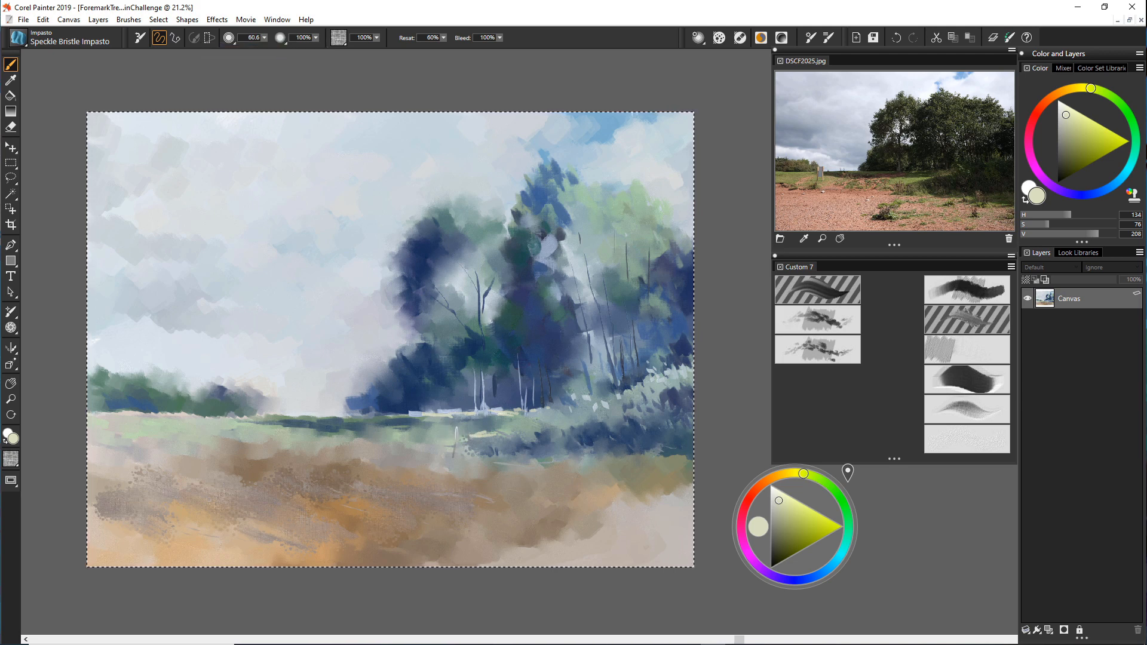
mouse_move(466, 439)
mouse_down()
mouse_move(398, 438)
mouse_move(417, 448)
mouse_move(368, 451)
mouse_up()
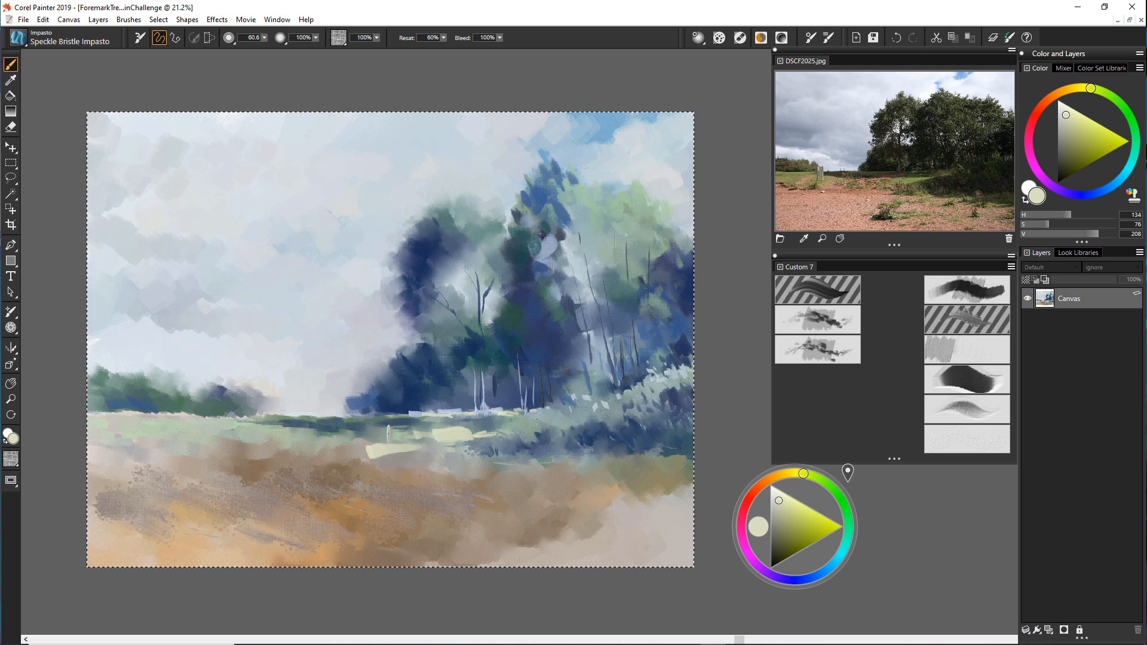
drag(361, 454, 293, 452)
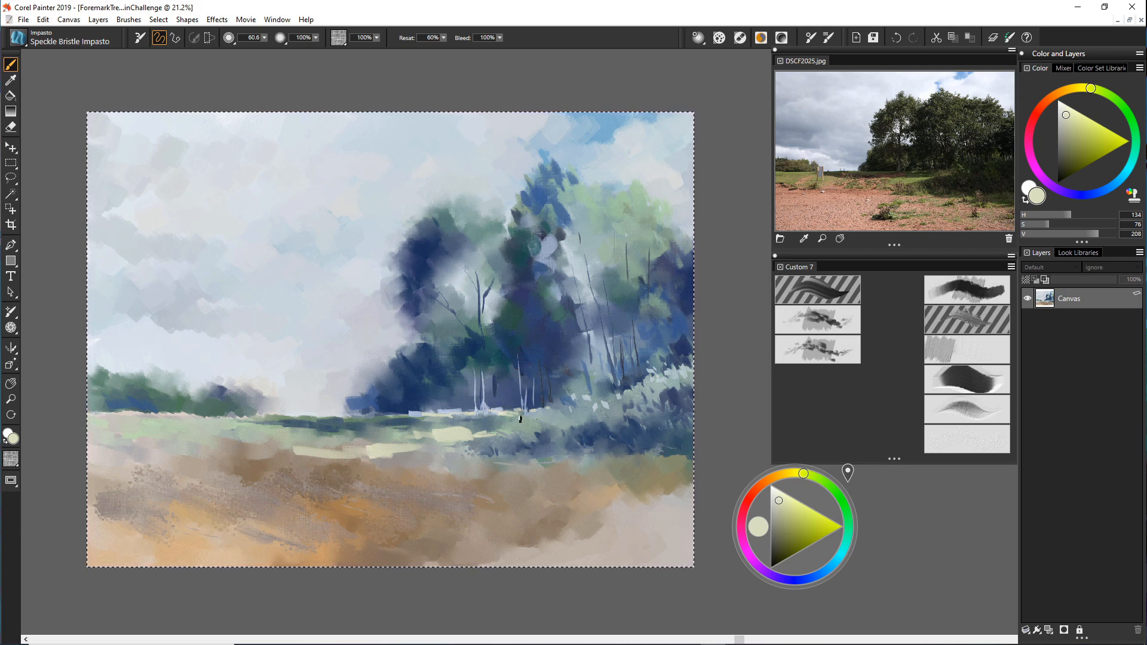
drag(520, 419, 502, 416)
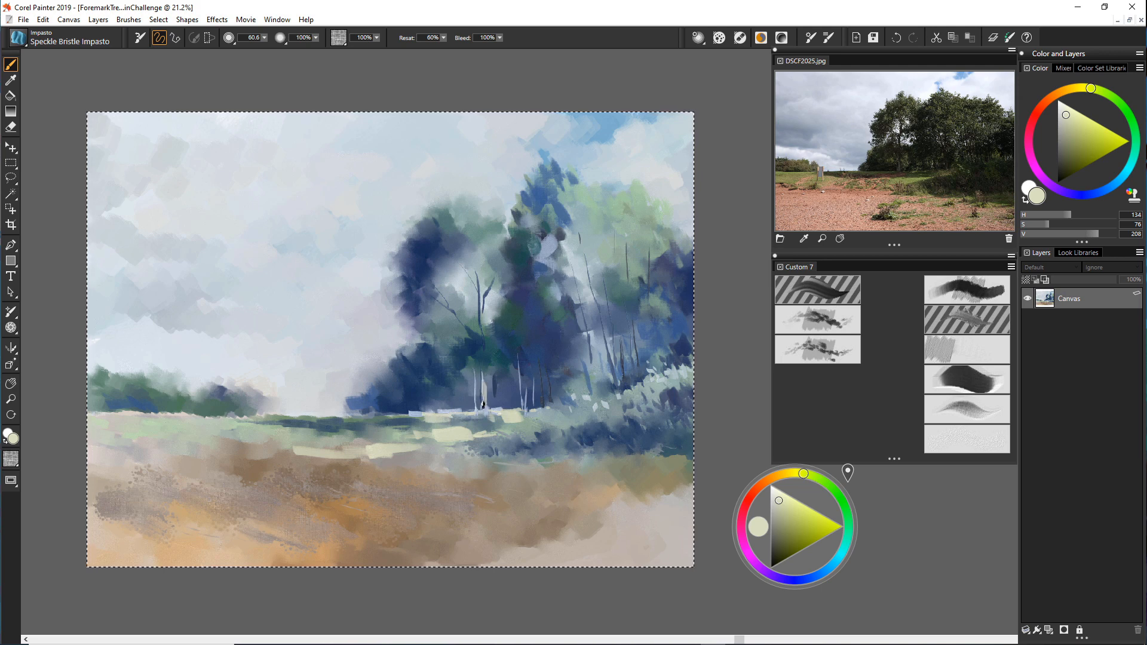
drag(474, 369, 476, 388)
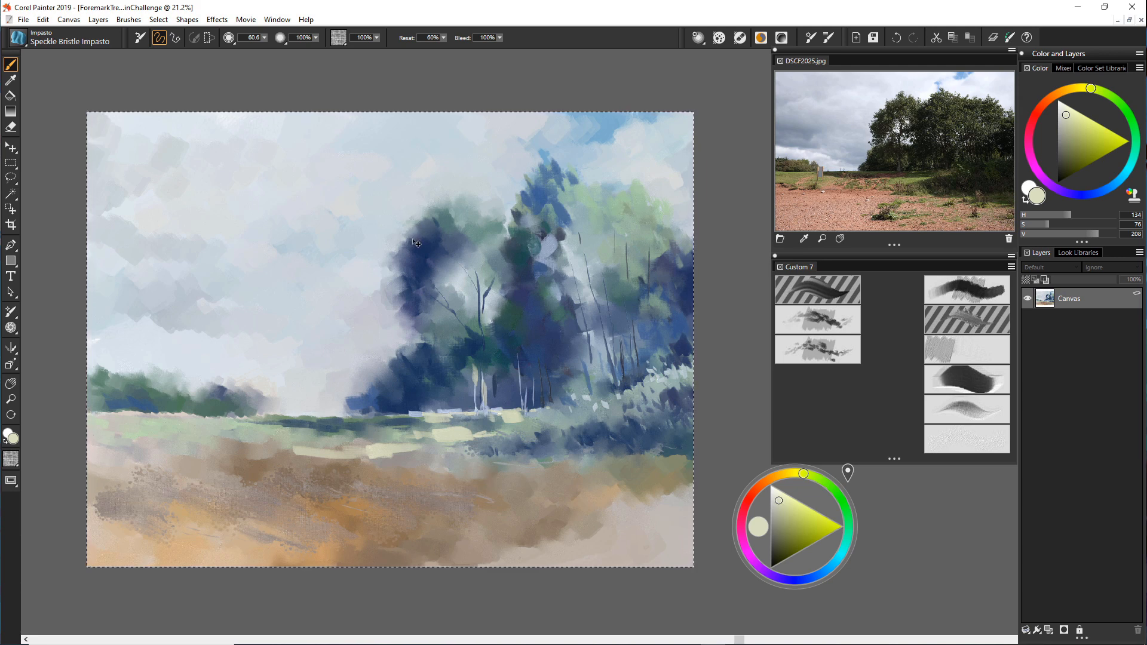
key(ctrl+x)
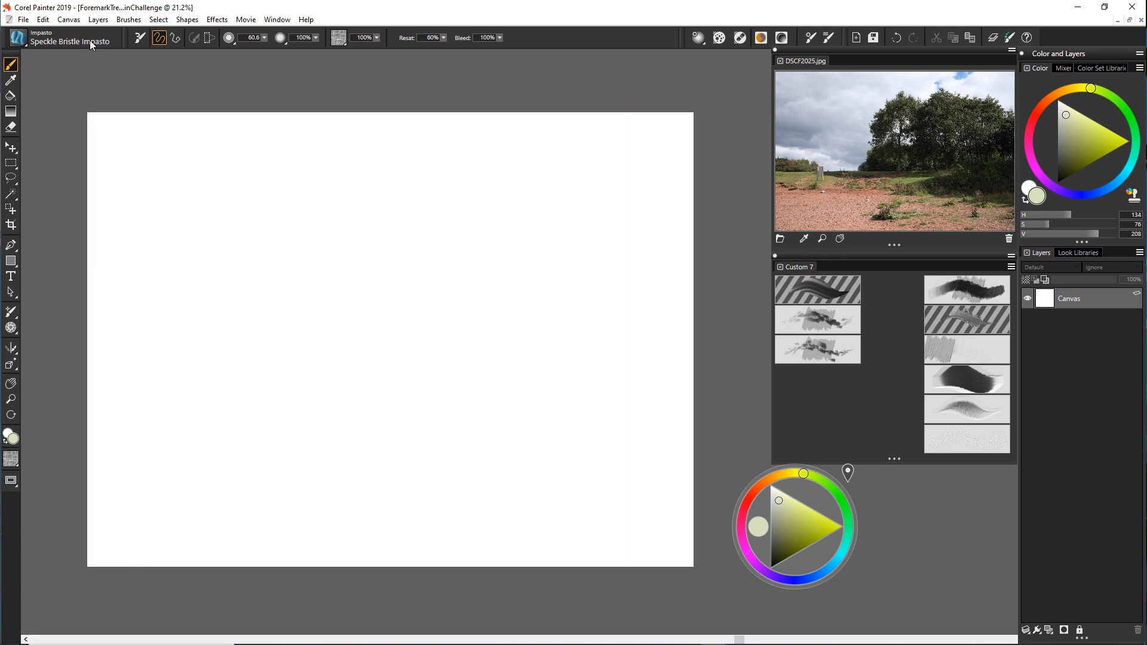
click(43, 20)
click(63, 33)
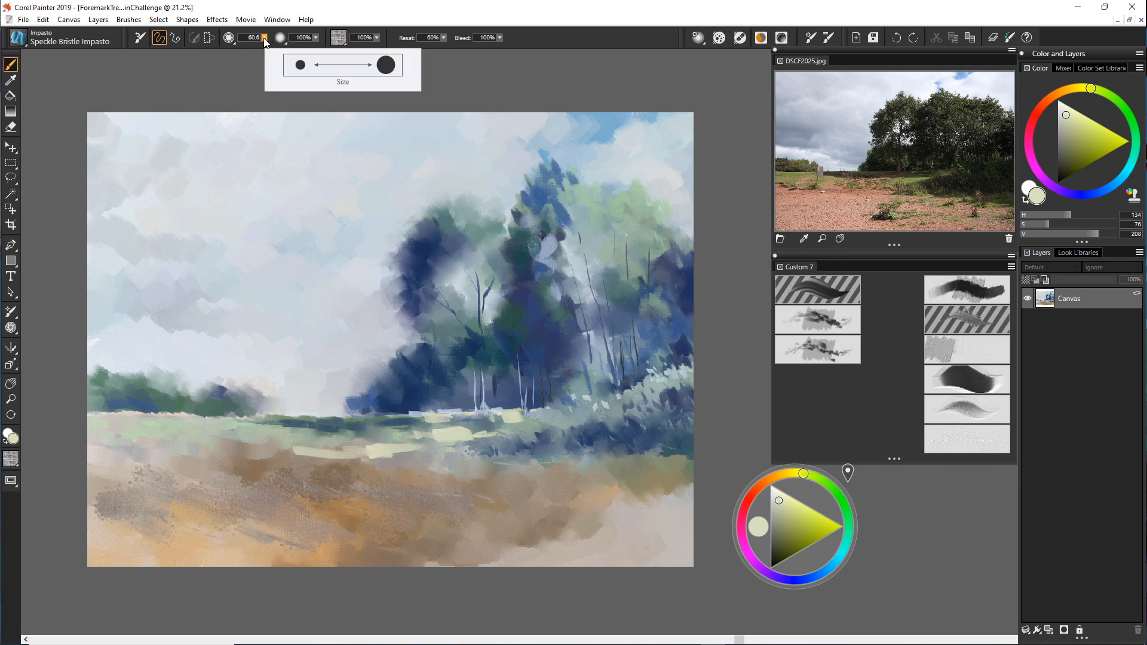
Set the brush size to 14.1 and paint a thin pale yellow highlight on the light trunks of the central trees.
mouse_move(264, 37)
mouse_down()
mouse_move(268, 51)
mouse_move(242, 51)
mouse_up()
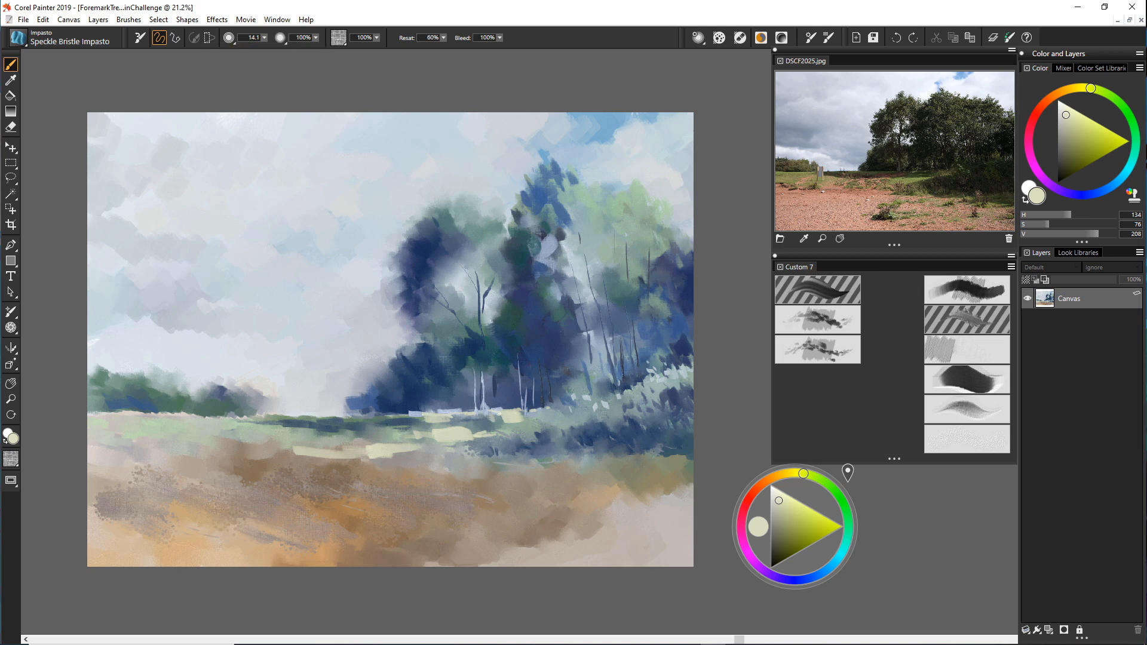
key(ctrl+y)
key(ctrl+z)
mouse_move(483, 376)
mouse_down()
mouse_move(483, 402)
mouse_move(474, 390)
mouse_up()
Save the painting as ForemarkTrees-15minChallenge.rif in the Videos folder 000-corelPainter-000\foremarkTrees-15minChallenge.
click(23, 19)
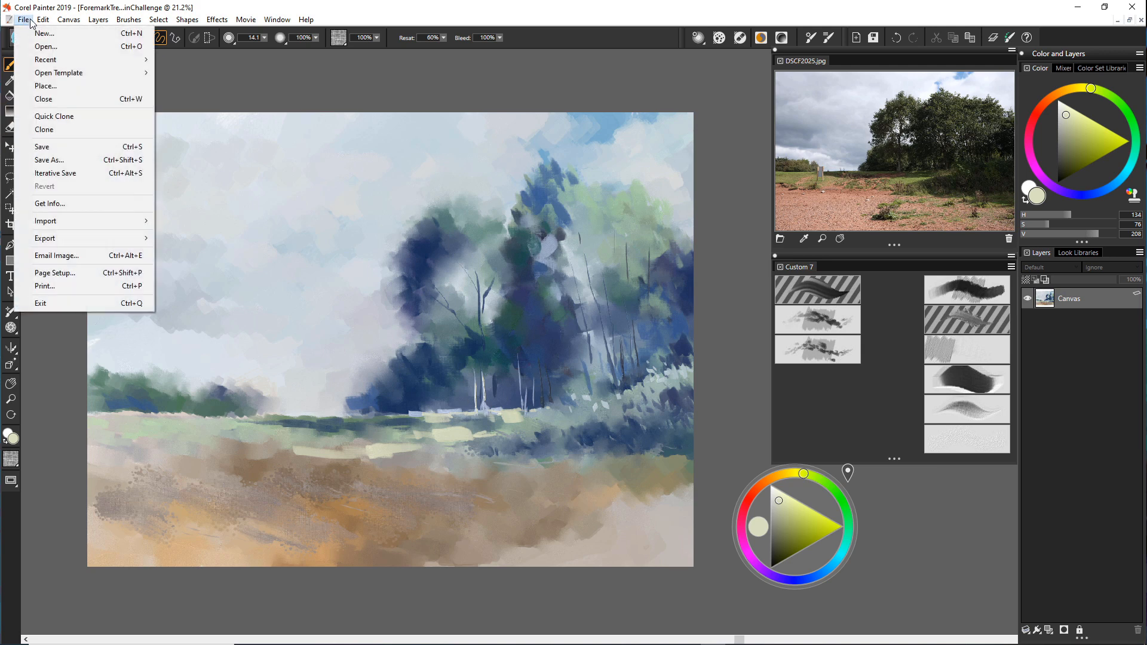
click(75, 160)
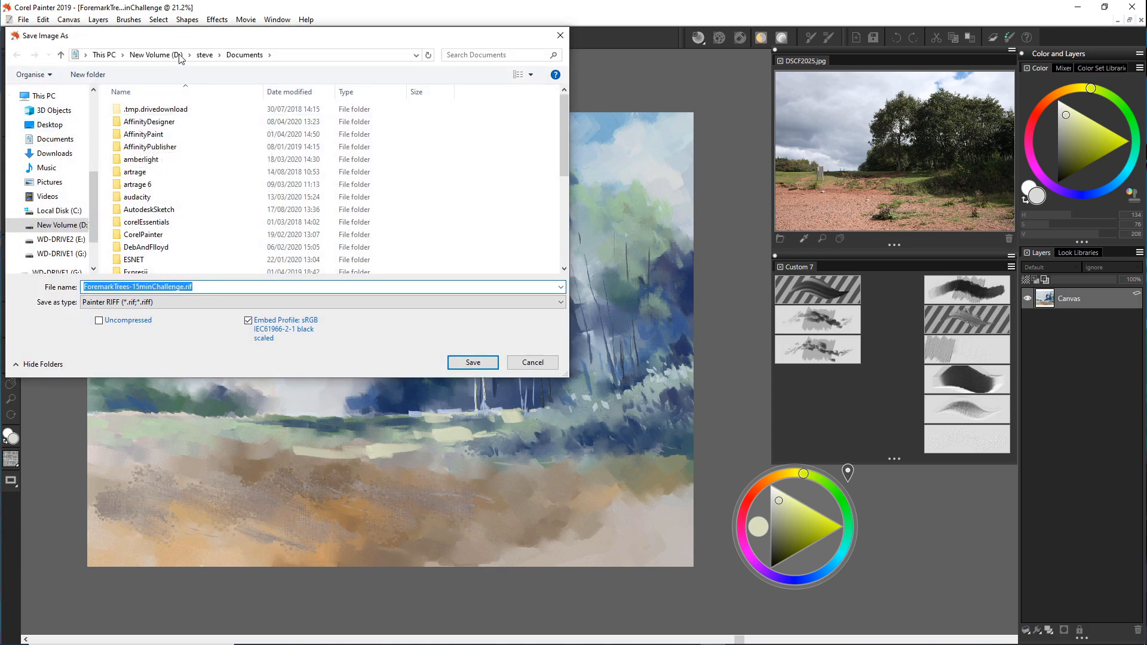
click(204, 55)
double_click(156, 149)
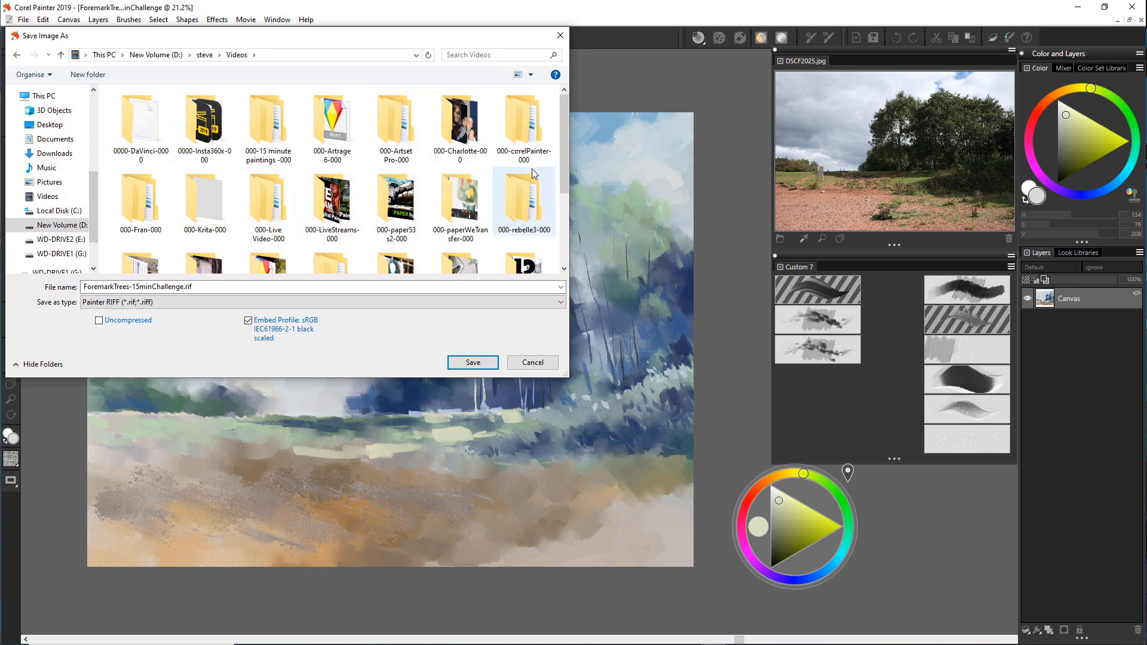
click(516, 152)
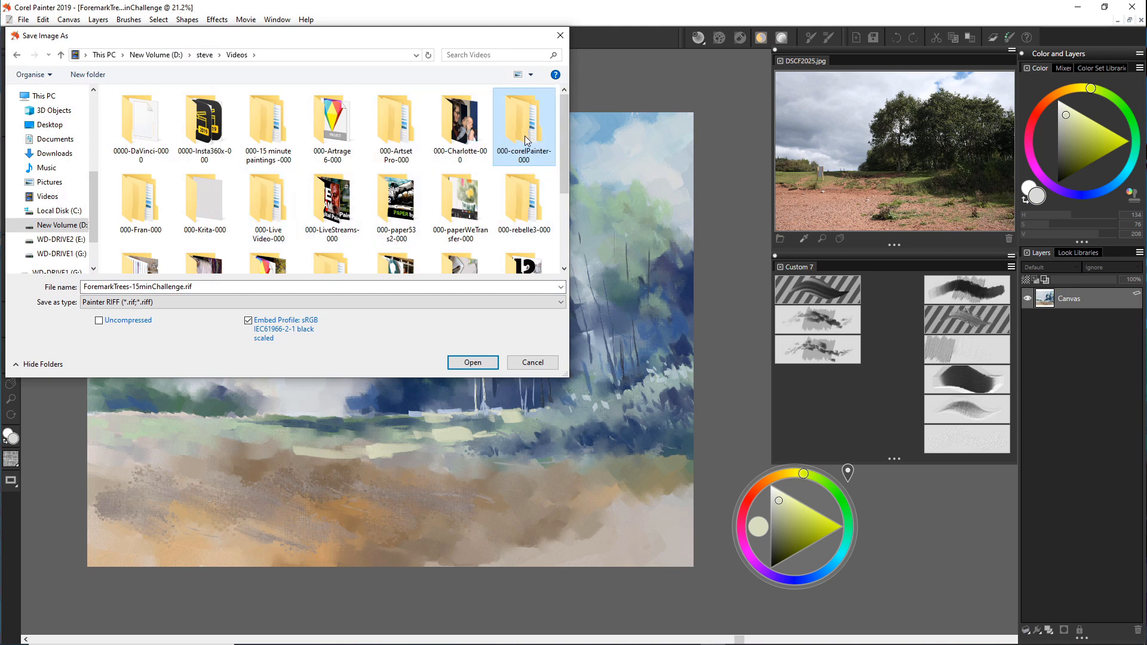
double_click(528, 137)
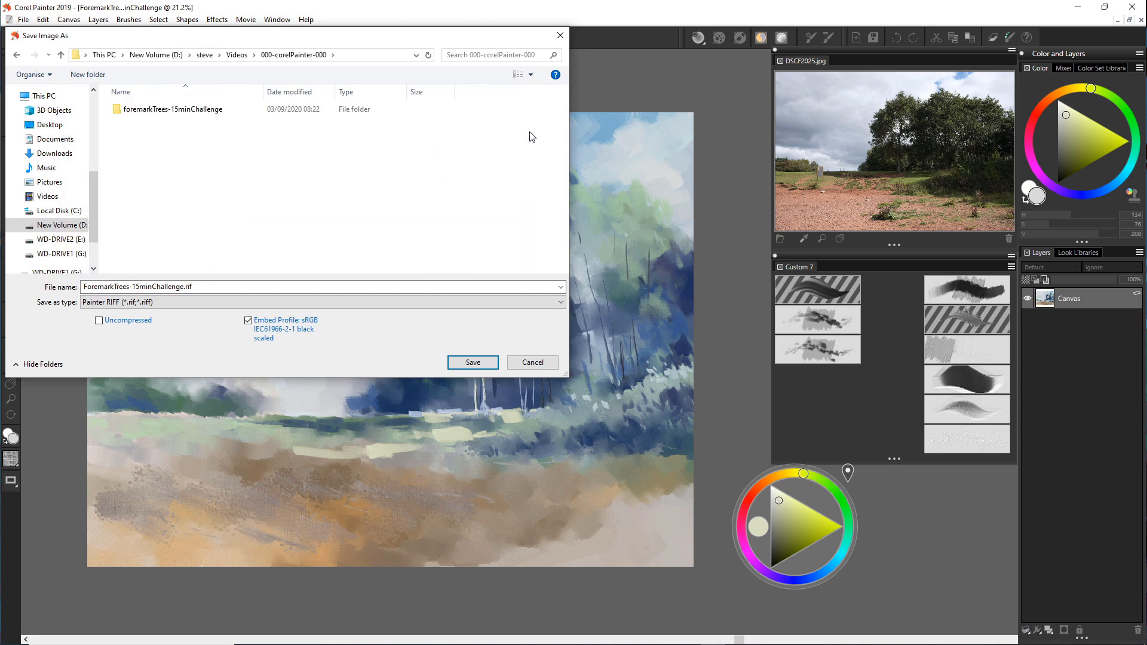
click(164, 113)
double_click(163, 114)
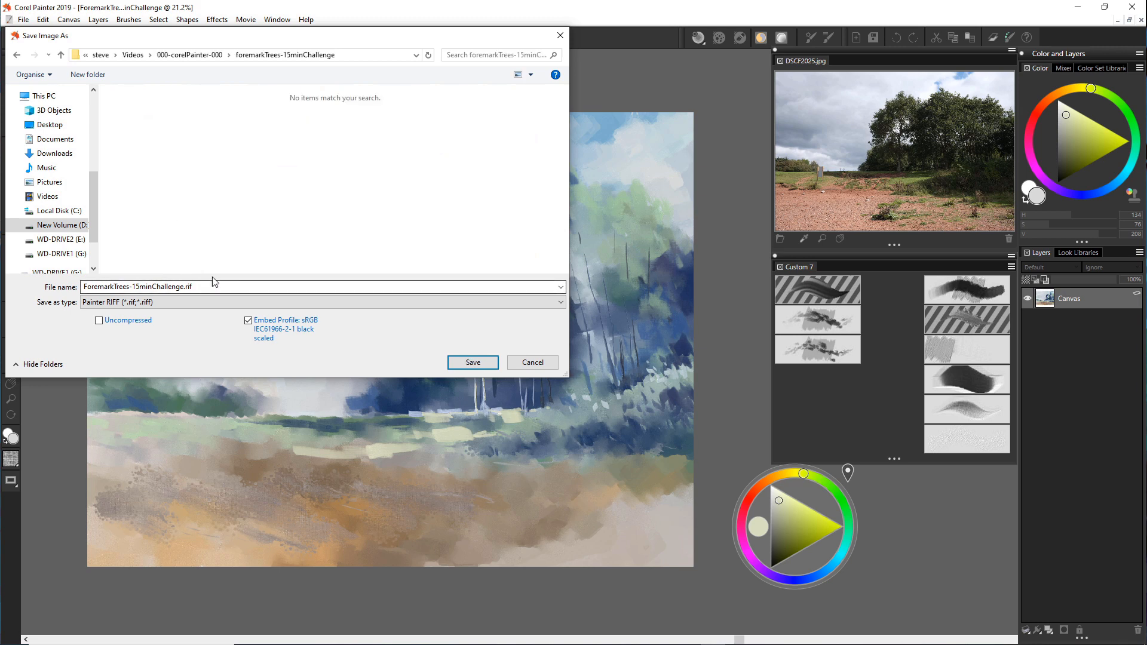
click(455, 365)
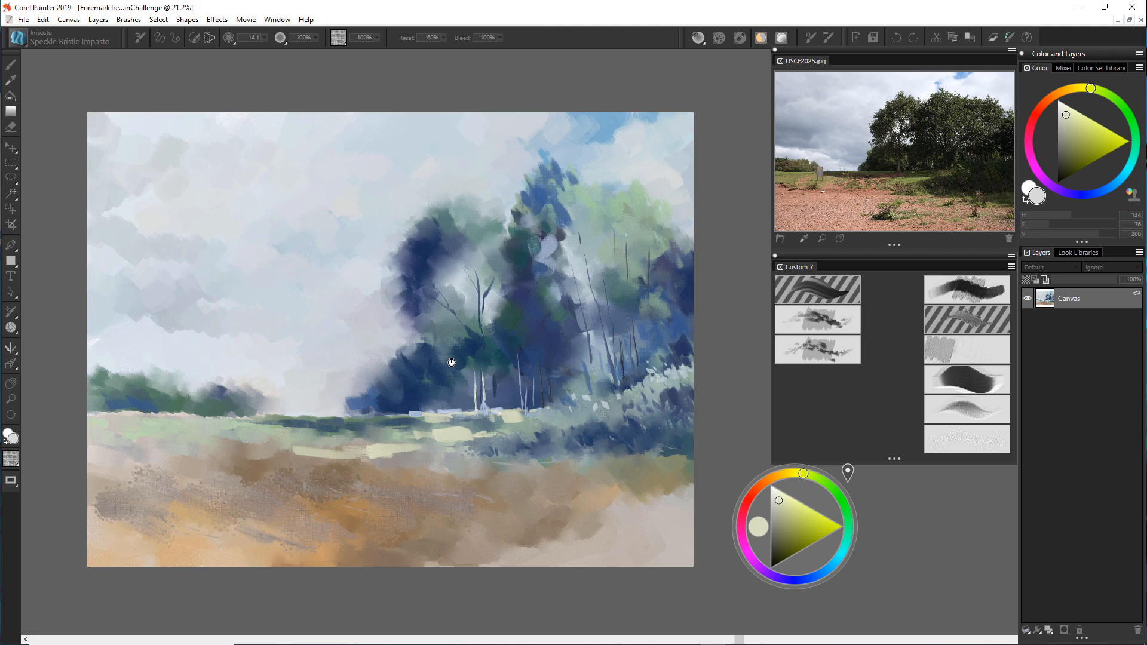
Try thin pale yellow strokes on the grass and small dabs in the right-hand tree foliage.
drag(445, 429, 442, 443)
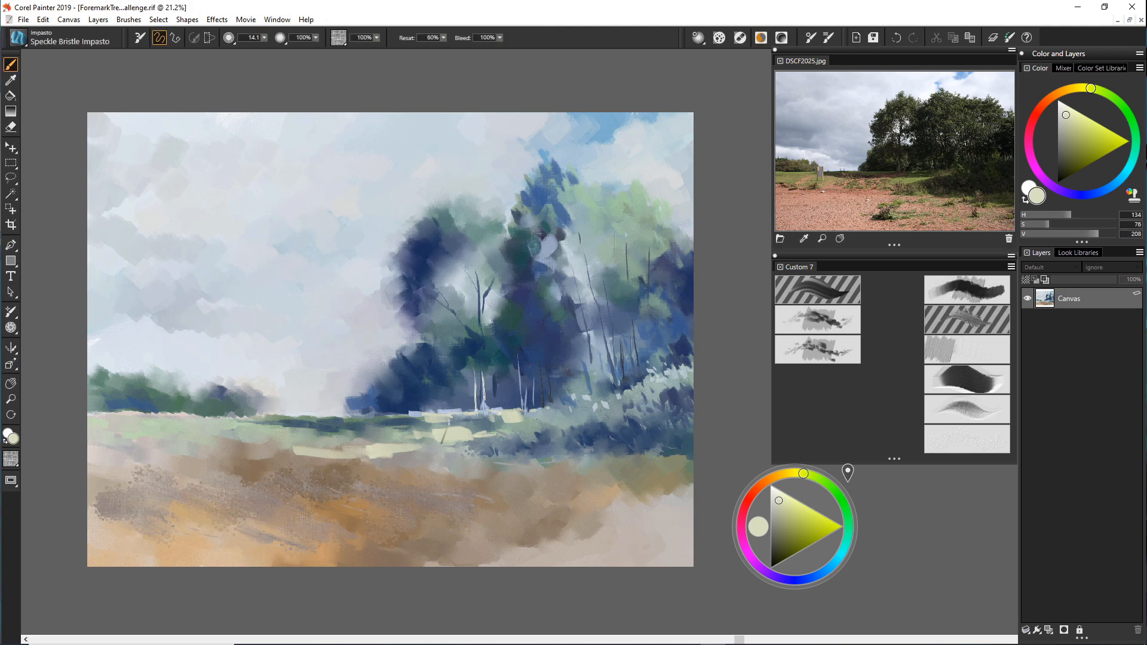
key(ctrl+z)
drag(594, 451, 611, 451)
drag(482, 461, 506, 457)
key(ctrl+z)
click(639, 192)
click(640, 245)
click(648, 257)
Set the brush size to 48.1, paint pale strokes over the ground shadow, and soften the grass highlights with the Grainy Blender.
click(264, 38)
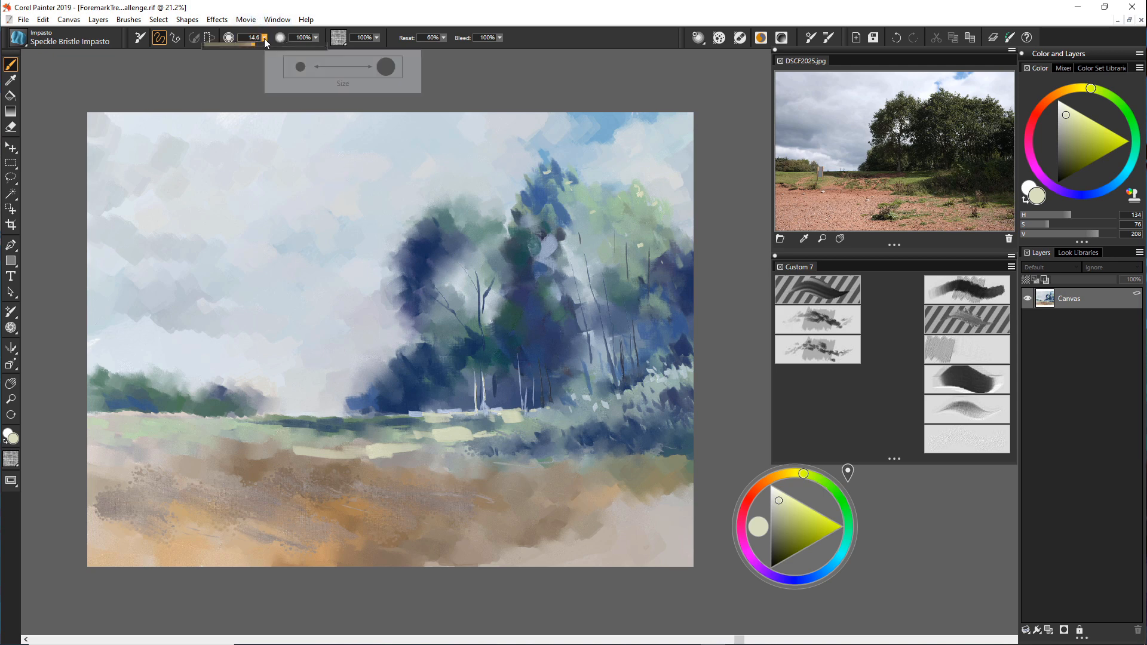
drag(254, 49, 273, 49)
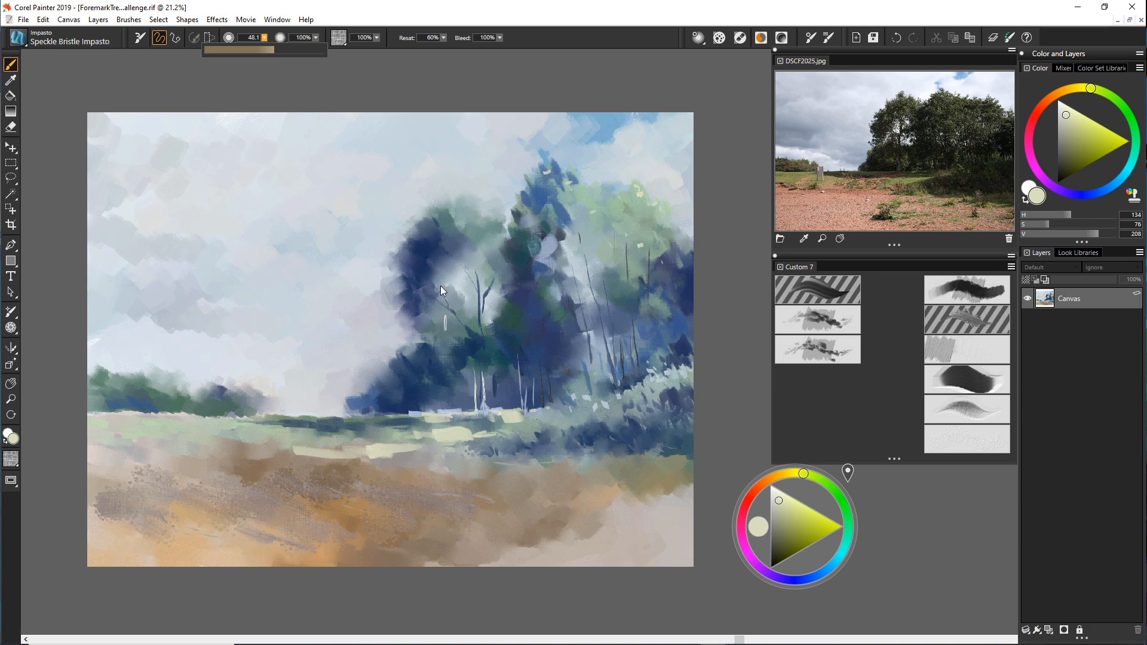
key(ctrl+z)
drag(488, 266, 487, 261)
click(428, 418)
drag(428, 419, 406, 422)
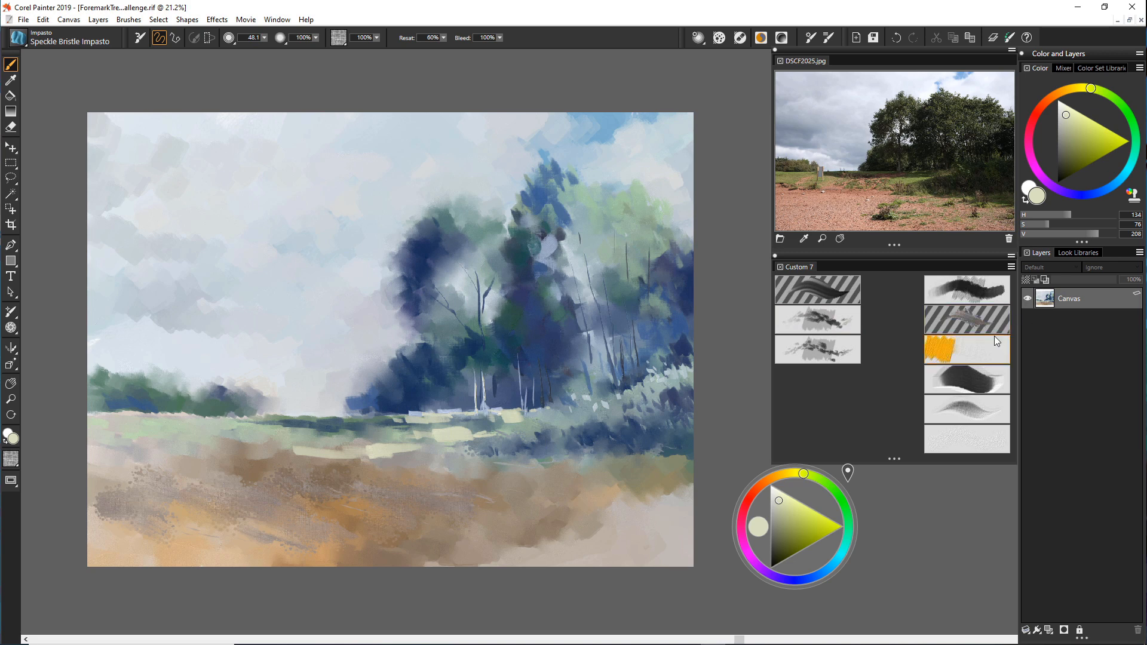
click(950, 353)
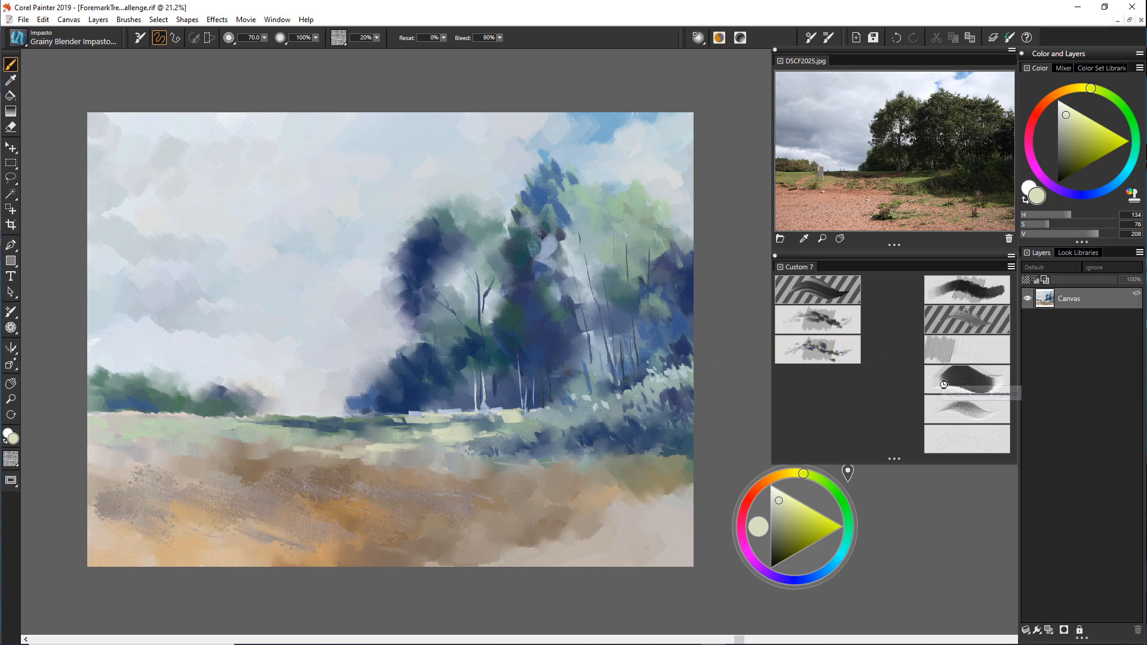
Sign the painting in the lower-left foreground with Speckle Bristle Impasto at size 10.5, using a dark blue sampled from the trees.
click(944, 384)
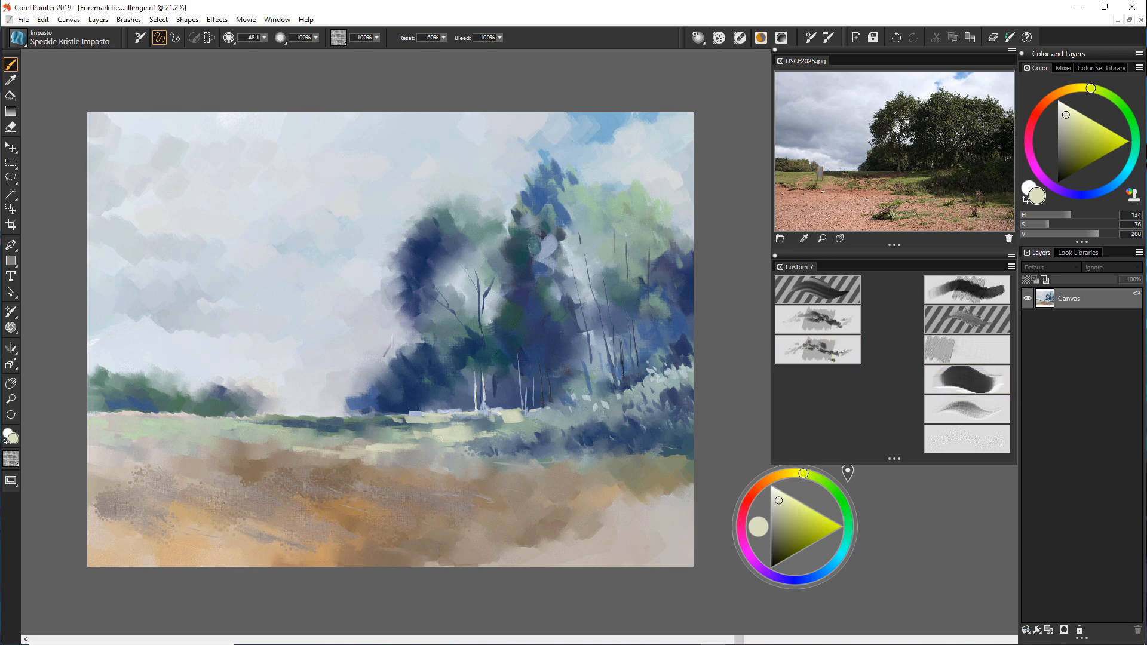
click(264, 37)
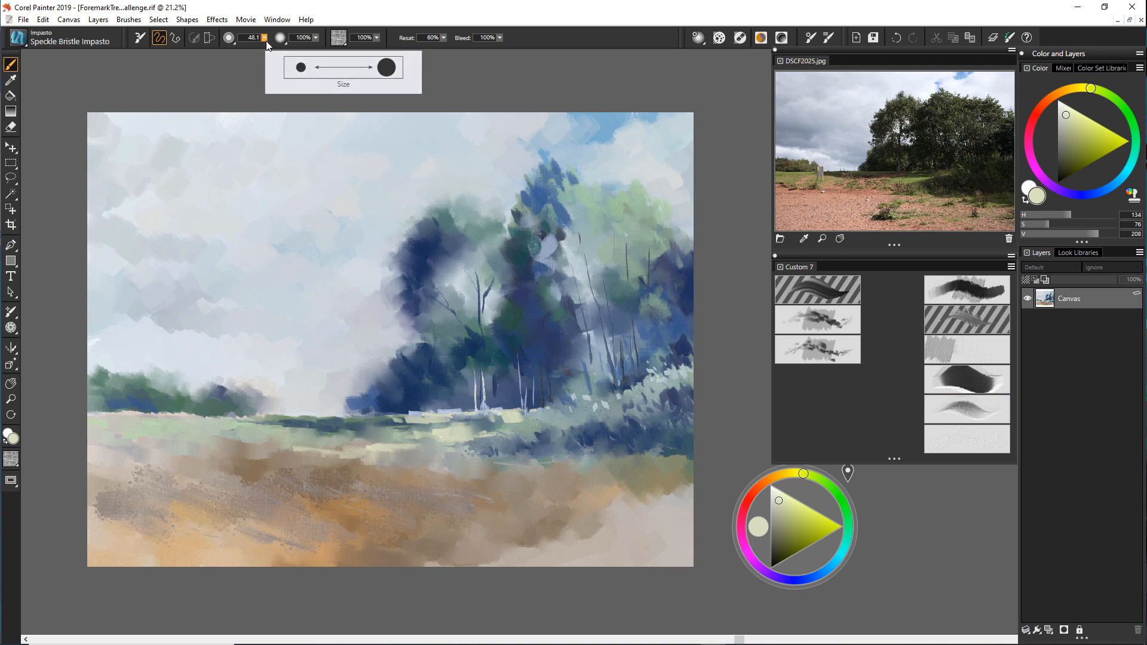
click(265, 39)
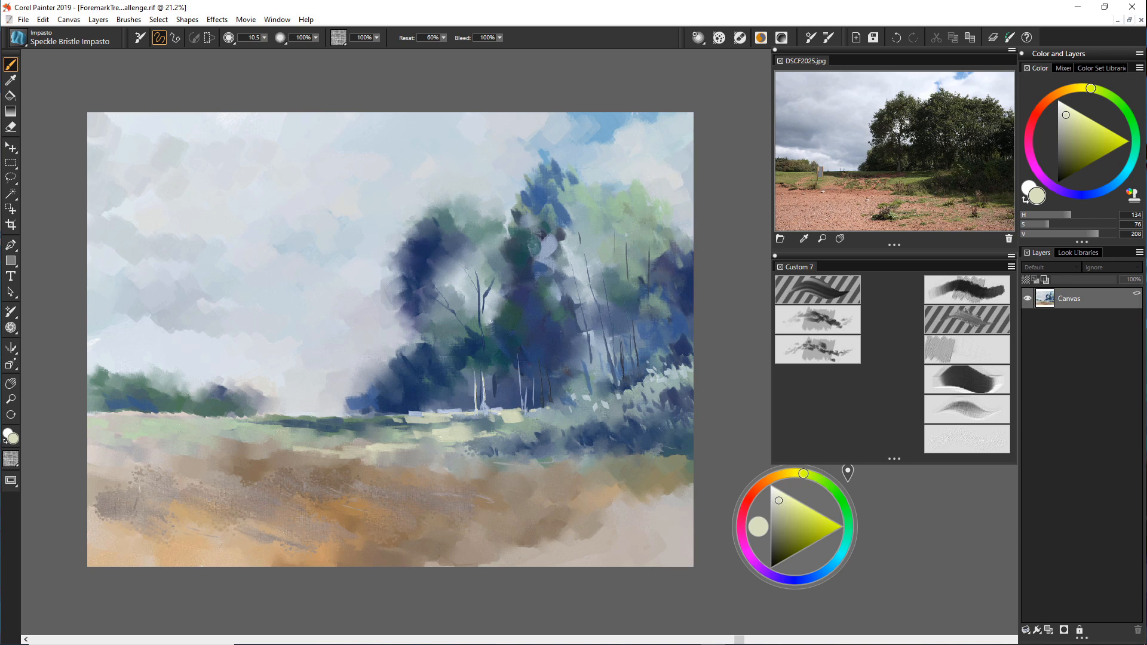
drag(119, 527, 109, 535)
key(ctrl+z)
alt+click(416, 397)
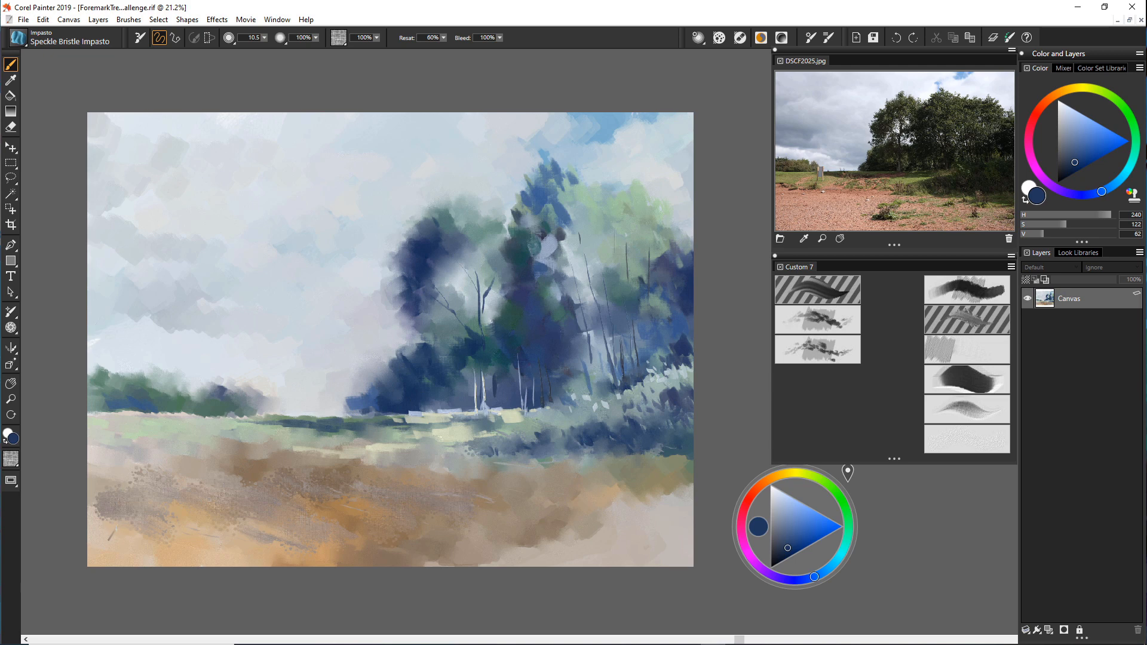
mouse_move(122, 527)
mouse_down()
mouse_move(123, 528)
mouse_move(127, 546)
mouse_move(166, 534)
mouse_move(193, 546)
mouse_up()
mouse_move(198, 522)
mouse_down()
mouse_move(198, 544)
mouse_move(215, 532)
mouse_up()
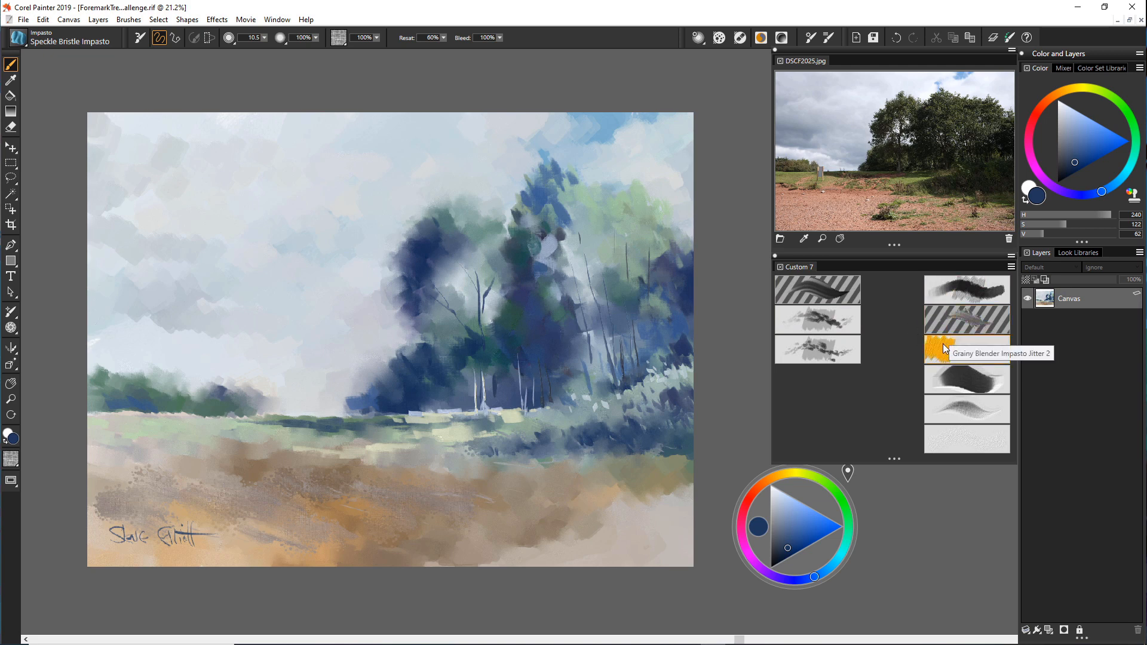
Soften the right-hand bush with the Grainy Blender and paint sampled dark blue Dense Impasto Block Jitter strokes through its lower part.
click(943, 342)
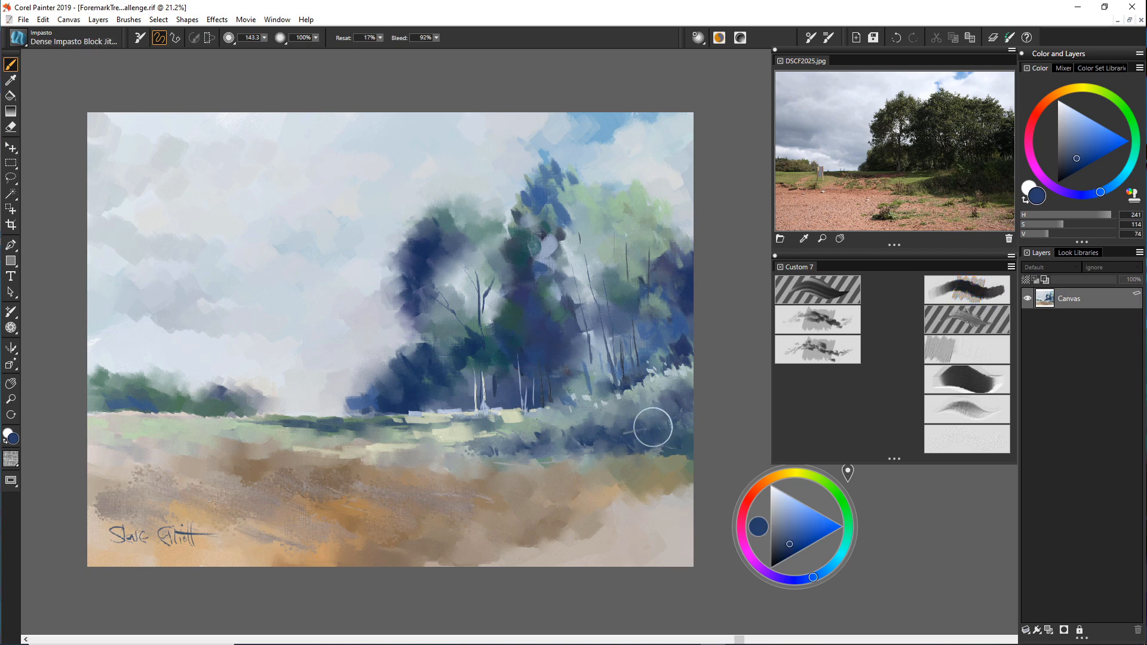
alt+click(685, 417)
mouse_move(685, 416)
mouse_down()
mouse_move(665, 398)
mouse_move(669, 406)
mouse_move(623, 426)
mouse_move(640, 408)
mouse_move(639, 449)
mouse_up()
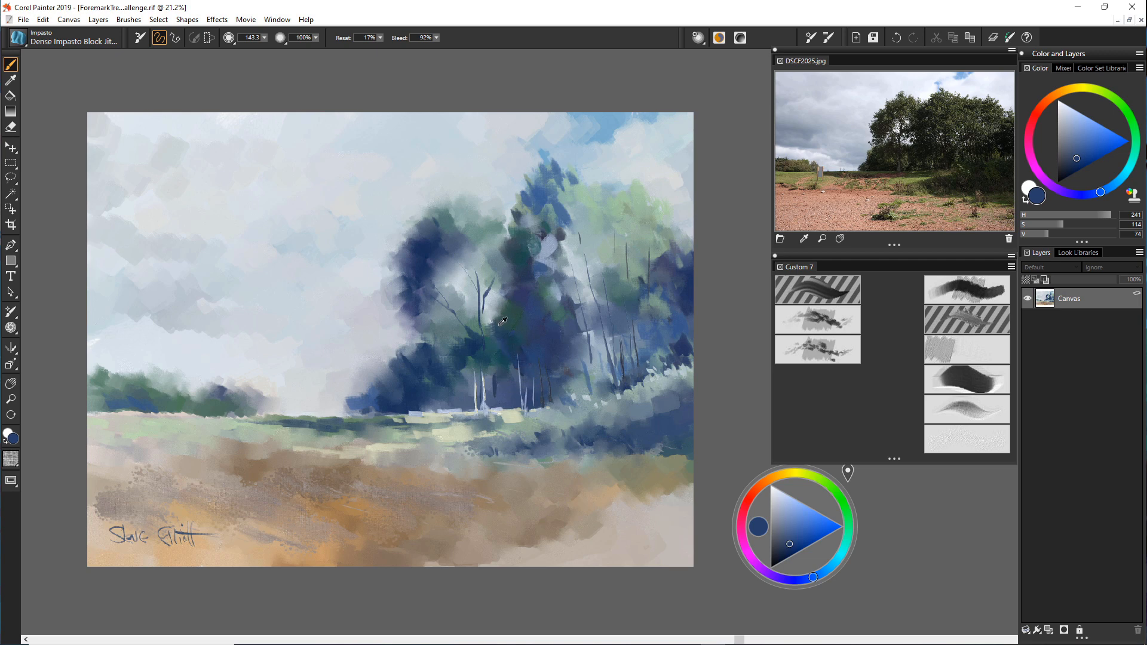
Sample pale green from the right-hand tree foliage and paint Dense Impasto Block Jitter strokes across the upper part of the right-hand bush.
alt+click(610, 248)
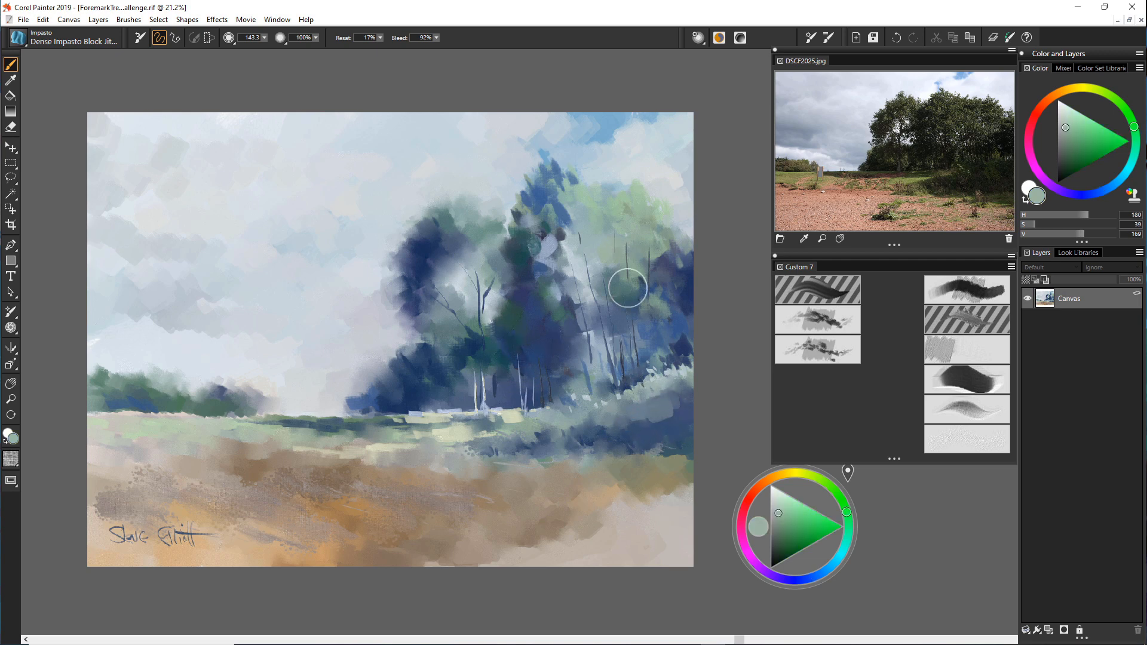
alt+click(623, 210)
mouse_move(676, 402)
mouse_down()
mouse_move(665, 404)
mouse_move(683, 414)
mouse_move(678, 430)
mouse_move(637, 403)
mouse_move(656, 413)
mouse_up()
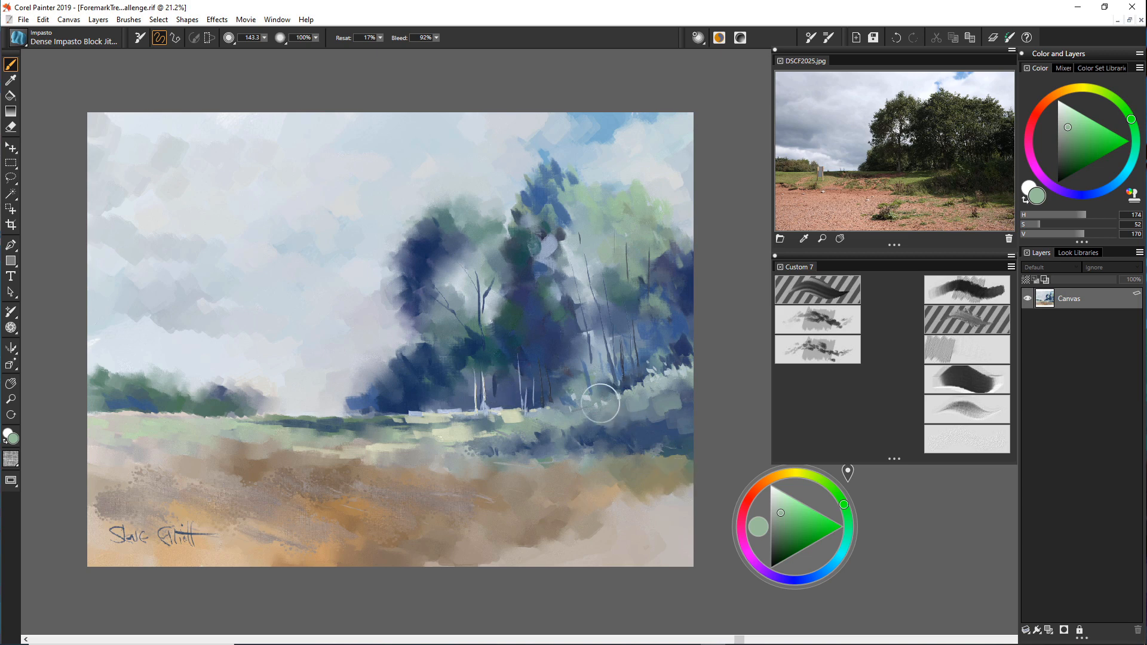
mouse_move(603, 411)
mouse_down()
mouse_move(619, 417)
mouse_move(651, 375)
mouse_move(678, 371)
mouse_move(687, 386)
mouse_up()
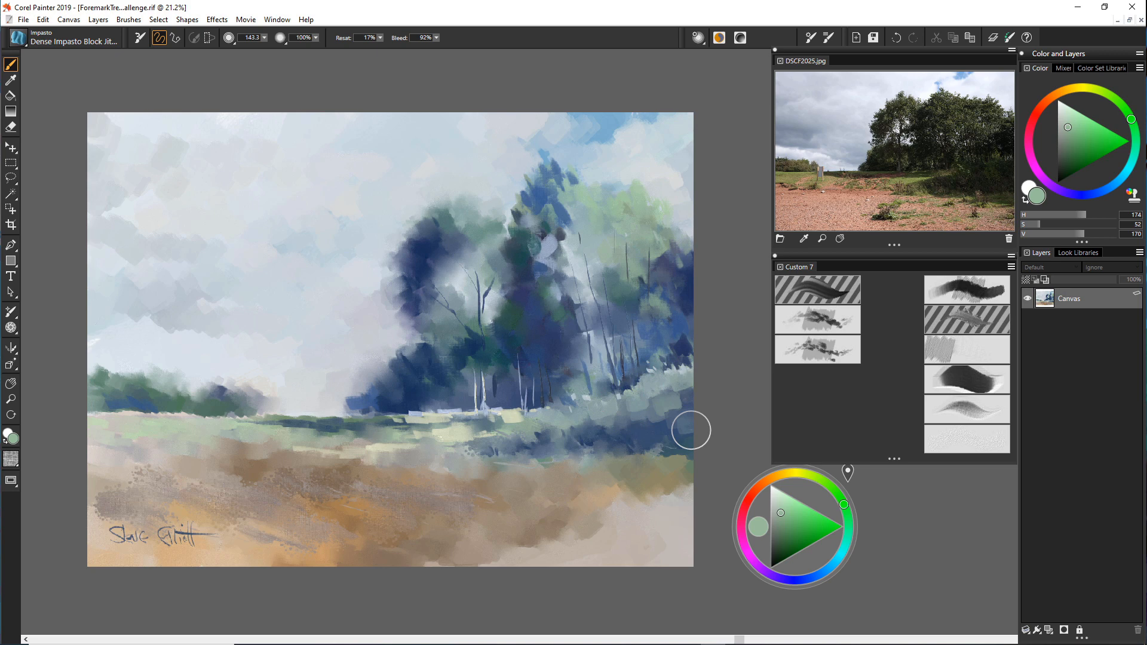
Paint dark teal strokes sampled from the trees along the bush's lower shadow, and sample dark blue from the central tree.
alt+click(509, 326)
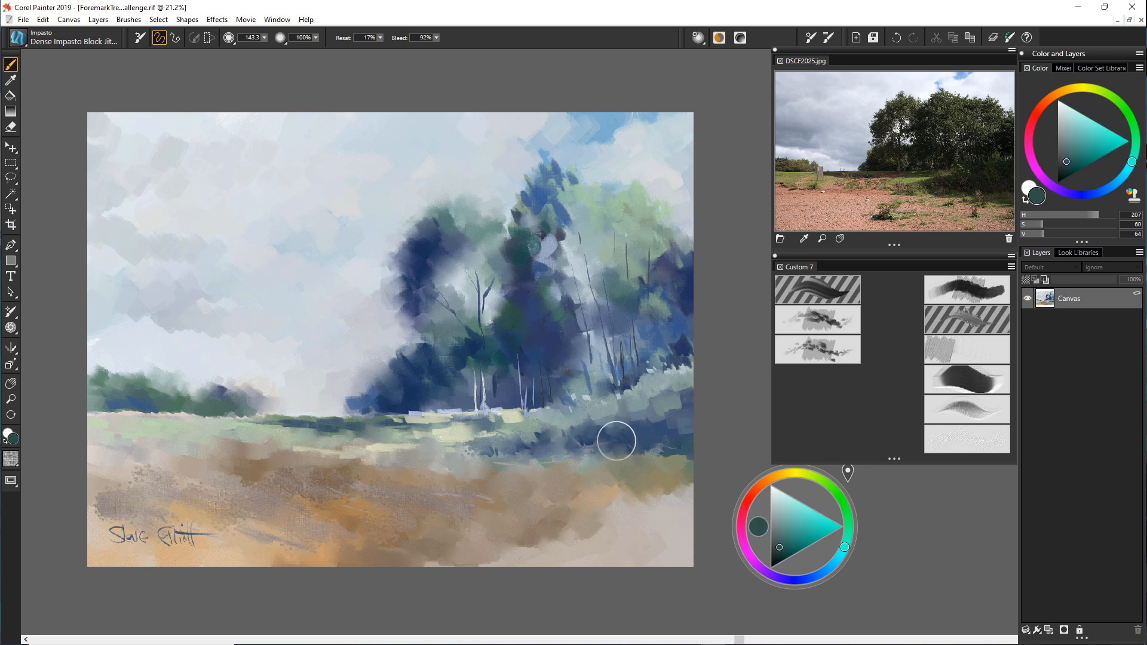
mouse_move(617, 441)
mouse_down()
mouse_move(647, 398)
mouse_move(645, 418)
mouse_move(660, 419)
mouse_move(675, 454)
mouse_up()
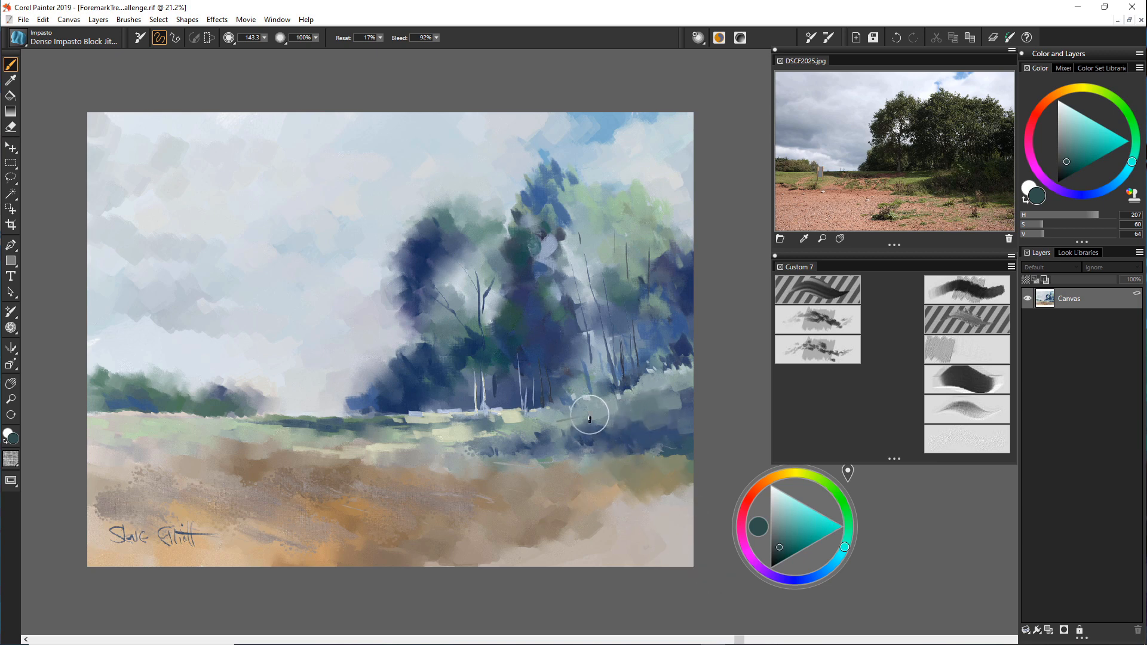
alt+click(535, 310)
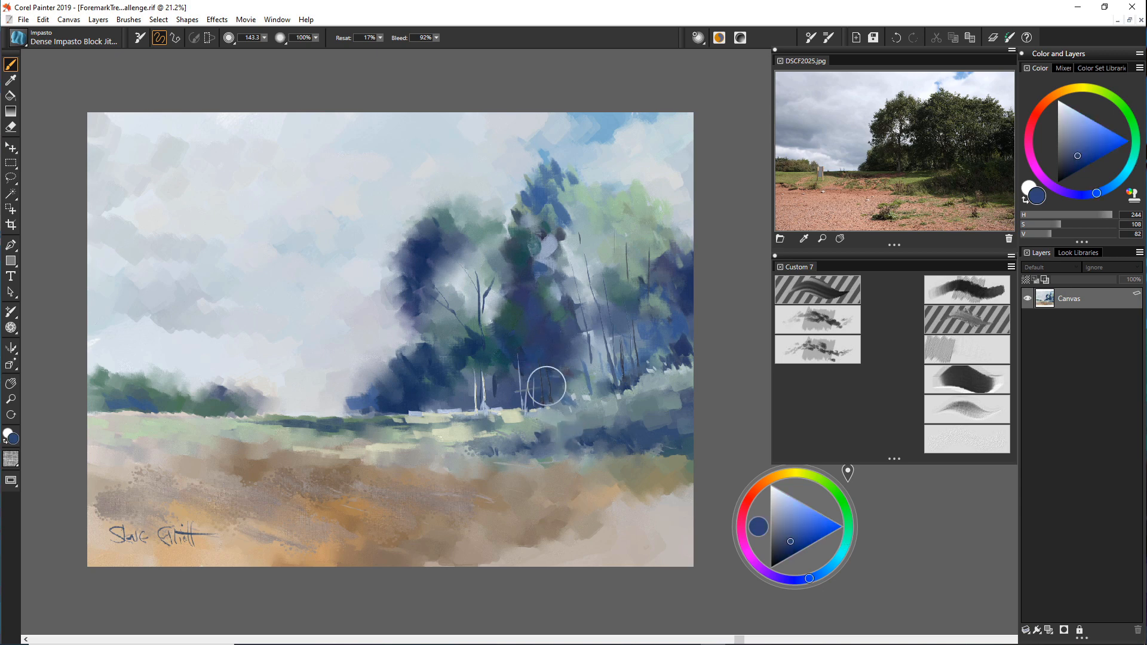
alt+click(537, 322)
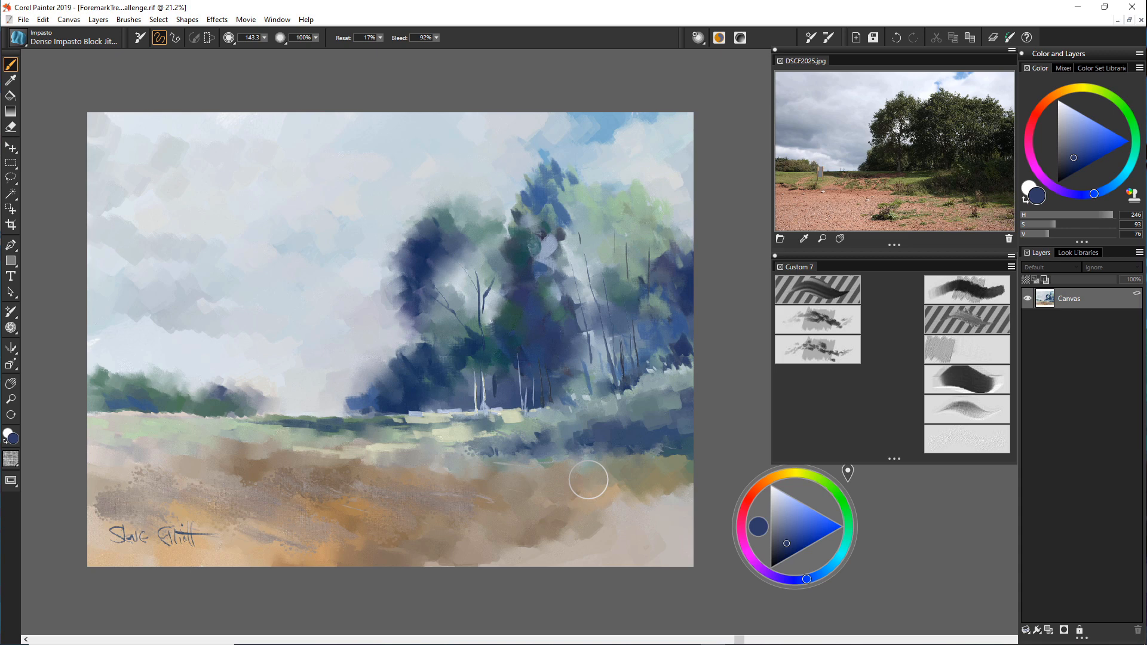
Sample grey-beige from the right foreground, reduce the brush size to 6.8, lighten the colour and paint thin pale strokes below the bush.
alt+click(625, 517)
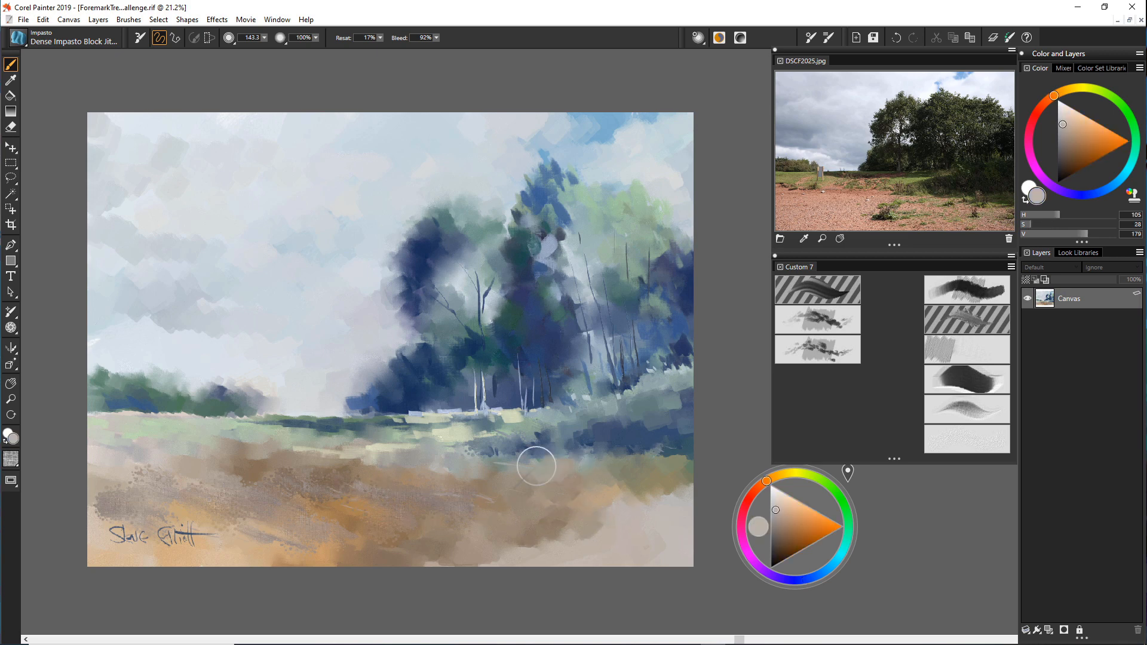
alt+click(679, 528)
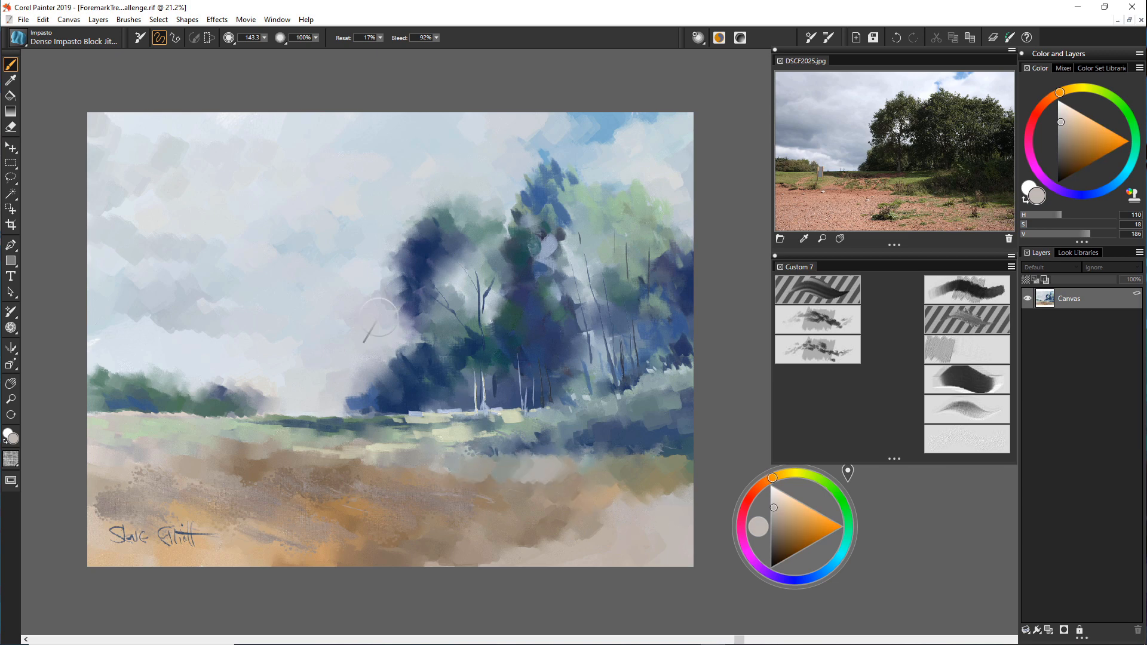
drag(264, 39, 271, 42)
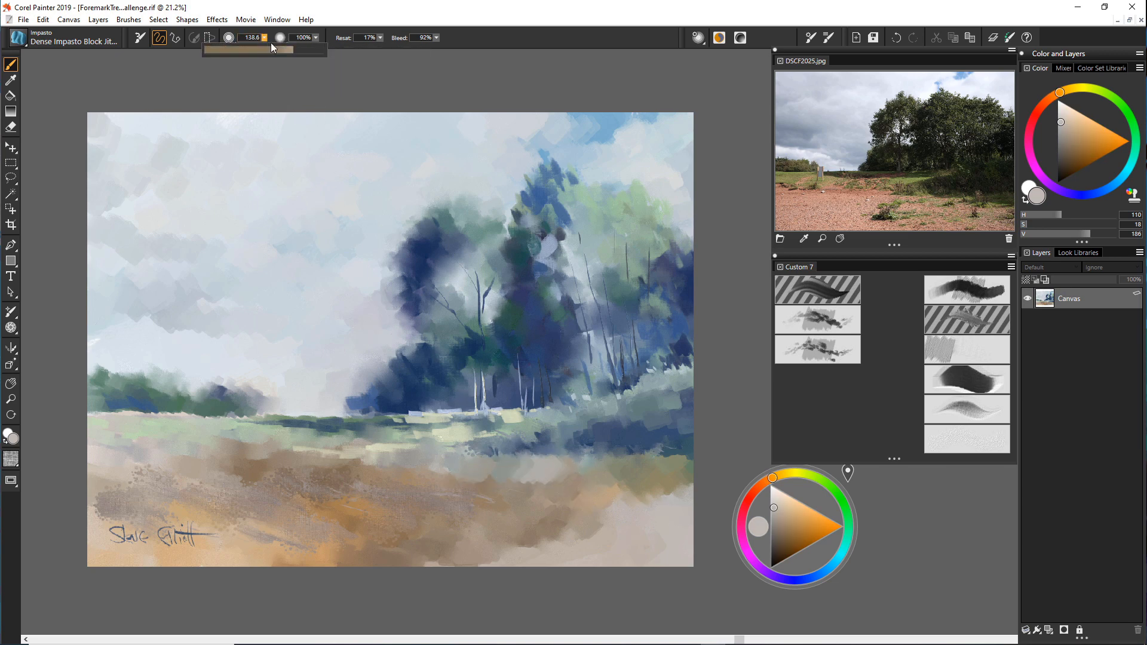
click(679, 525)
drag(773, 508, 774, 501)
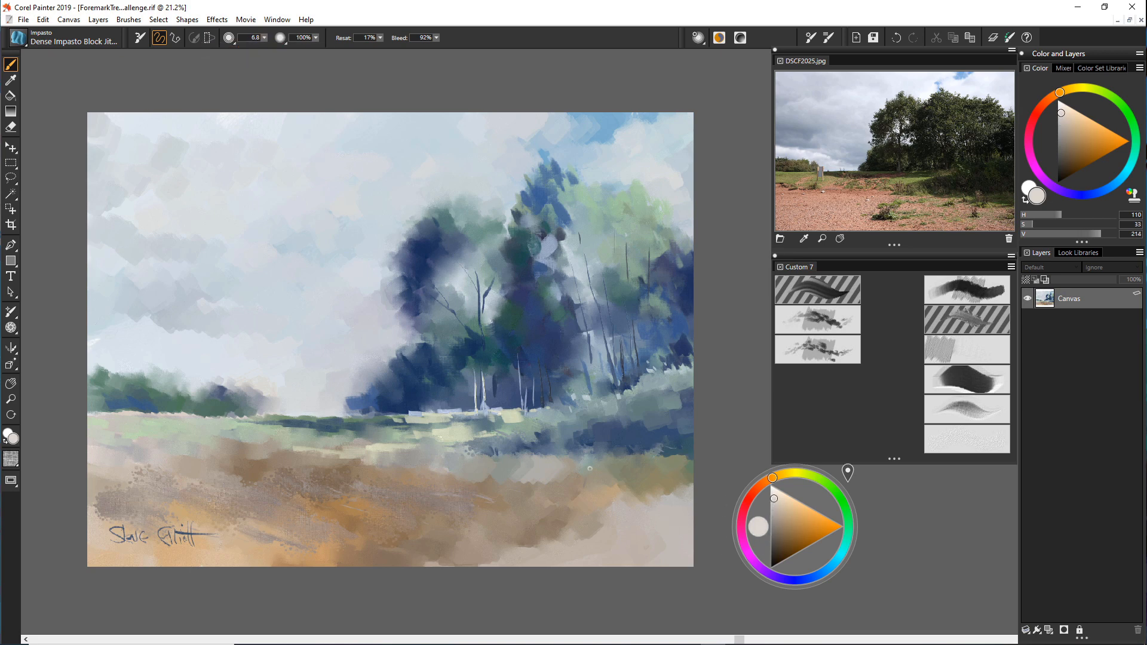
drag(589, 468, 554, 460)
Darken the brush colour to a mid grey-beige and set the brush size to 31.3.
drag(779, 502, 773, 507)
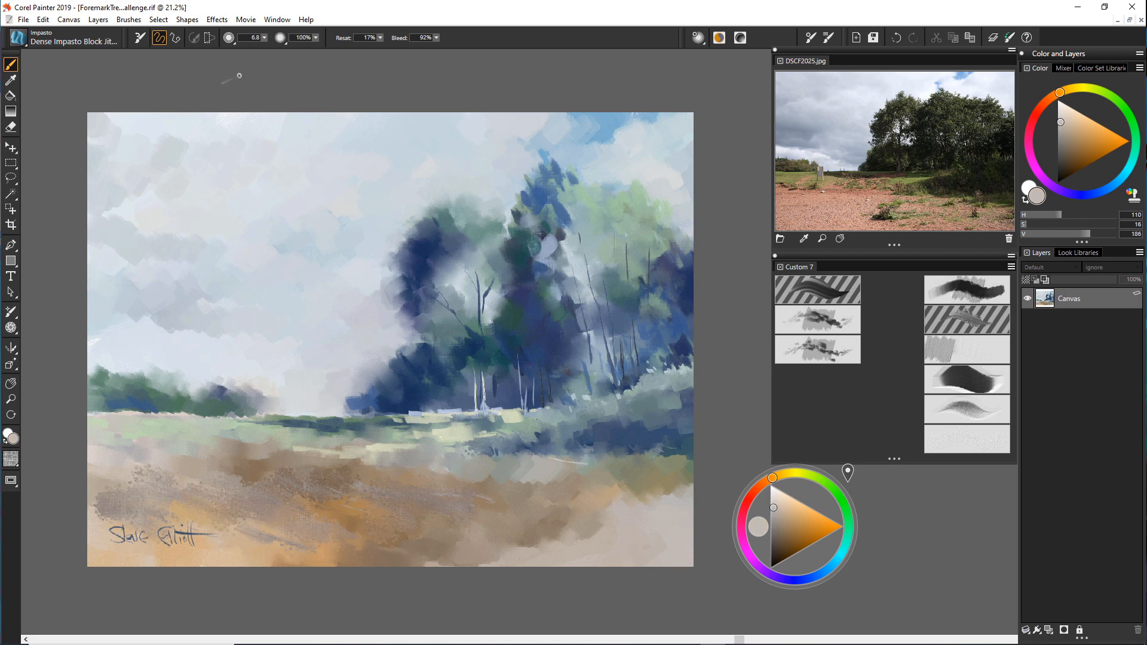
click(265, 37)
mouse_move(271, 50)
mouse_down()
mouse_move(249, 52)
mouse_move(268, 52)
mouse_up()
click(264, 38)
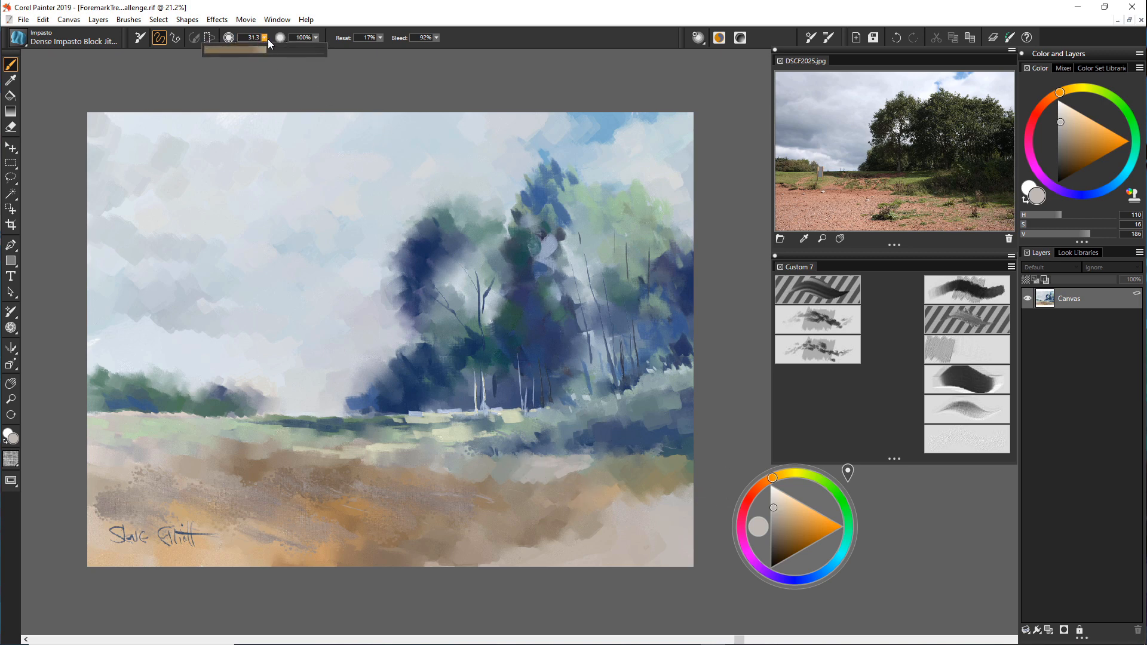